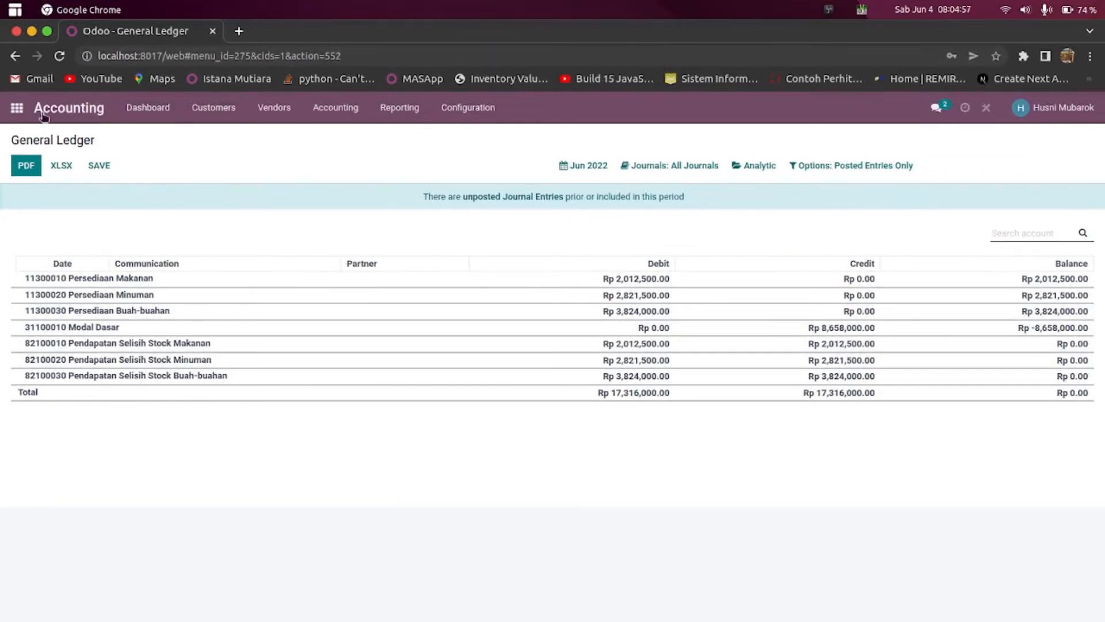
Open the Inventory products as a list and review their costs, sales prices and quantities on hand
{"action": "left_click", "coordinate": [14, 111]}
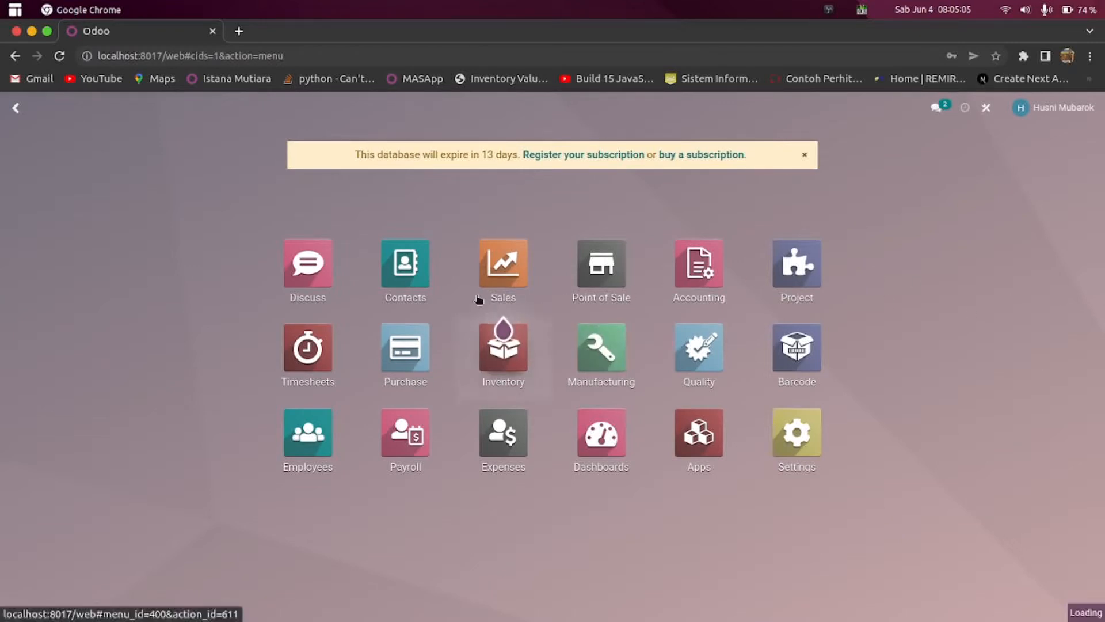
{"action": "left_click", "coordinate": [500, 358]}
{"action": "left_click", "coordinate": [239, 117]}
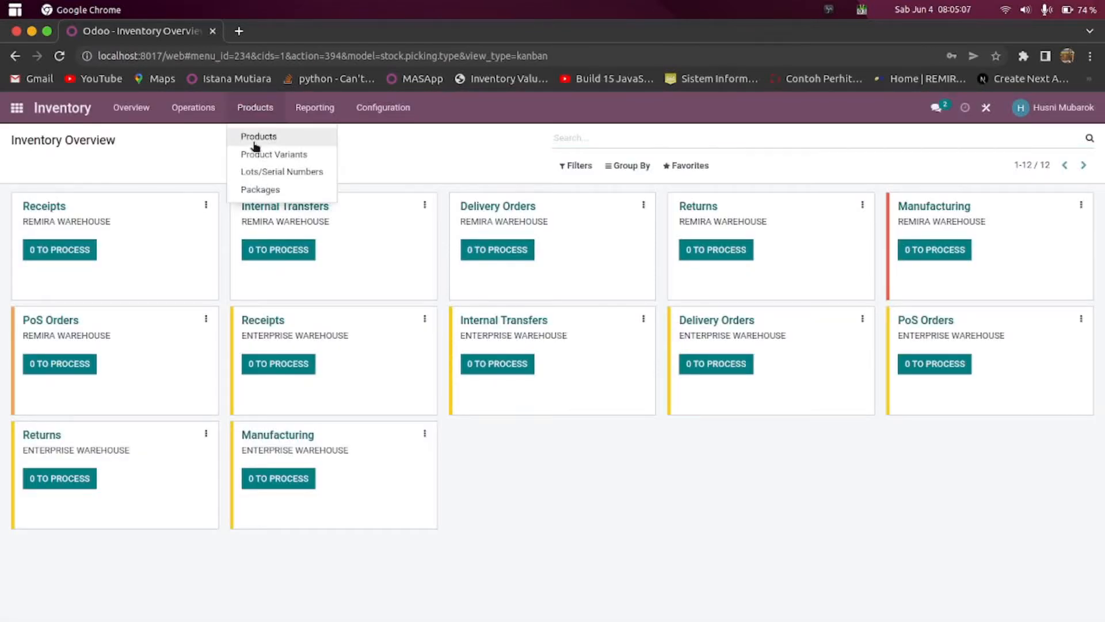
{"action": "left_click", "coordinate": [251, 130]}
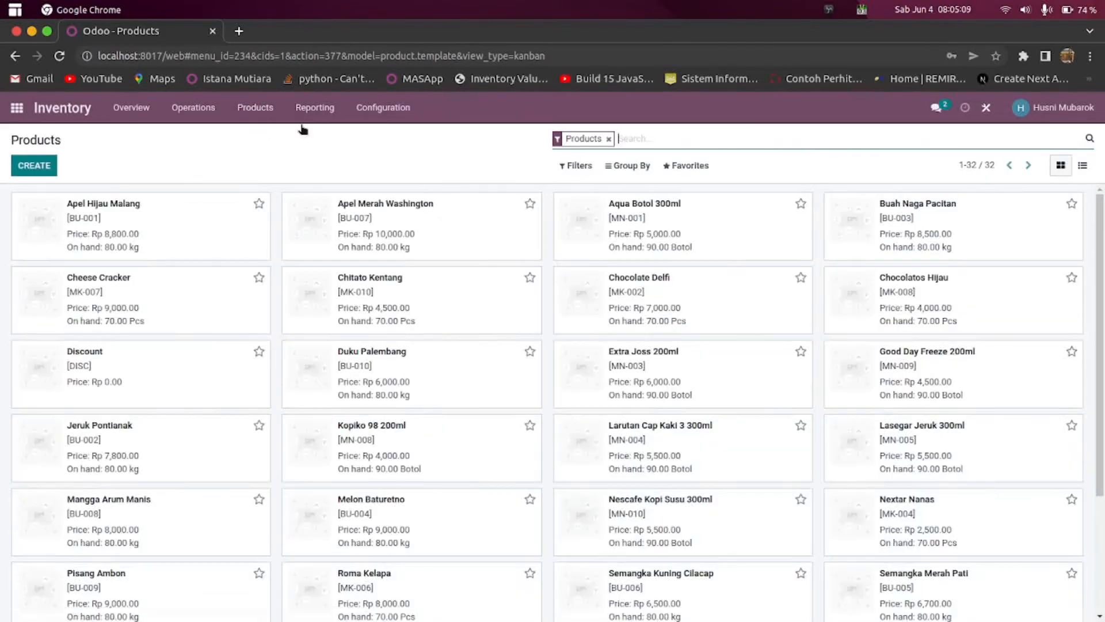
{"action": "left_click", "coordinate": [1082, 167]}
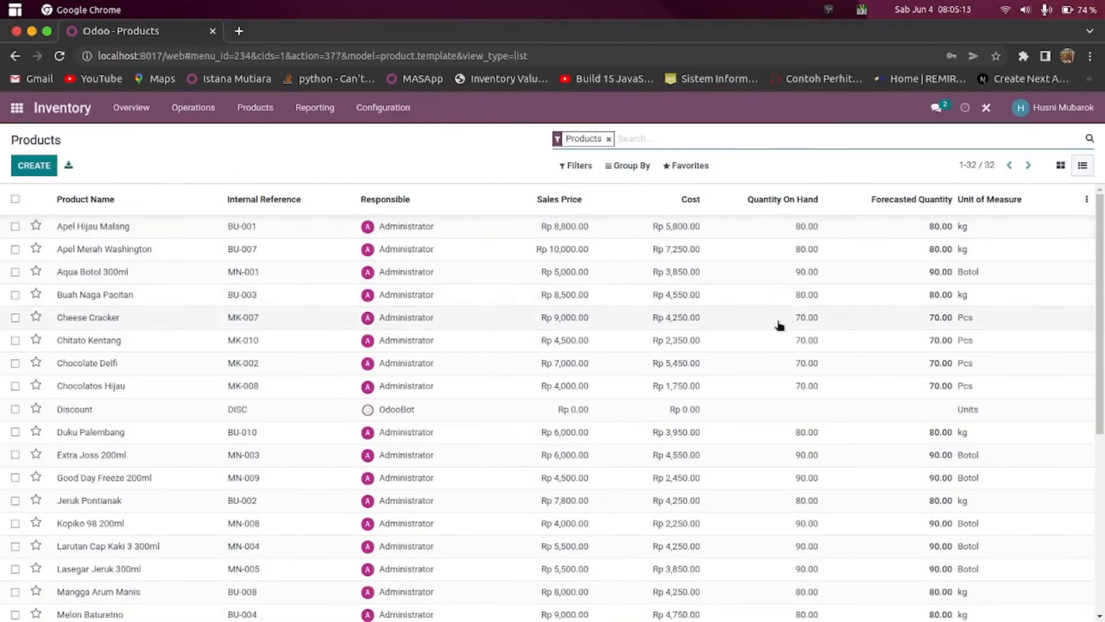
{"action": "scroll", "coordinate": [780, 340], "scroll_direction": "down", "scroll_amount": 6}
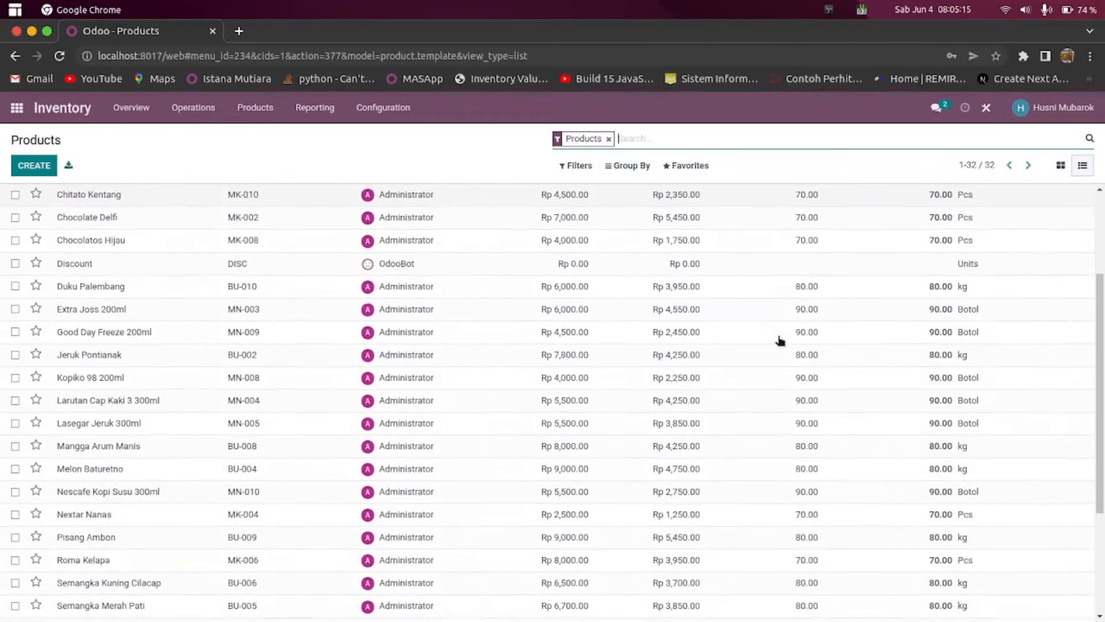
{"action": "scroll", "coordinate": [780, 340], "scroll_direction": "up", "scroll_amount": 6}
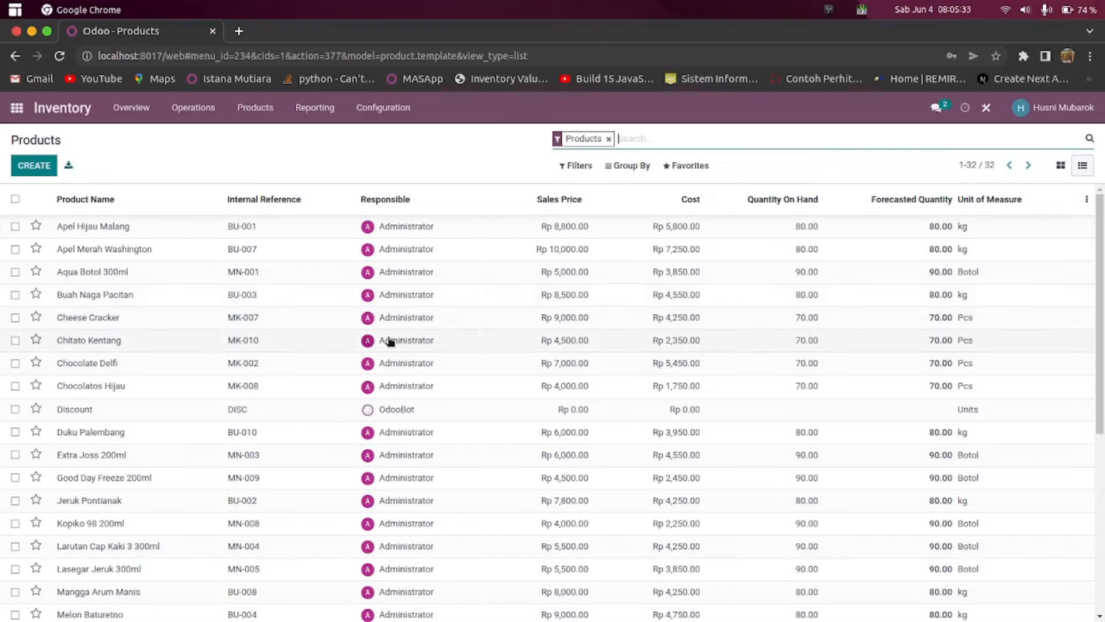
Go to the Accounting app and open its list of configured taxes
{"action": "left_click", "coordinate": [17, 108]}
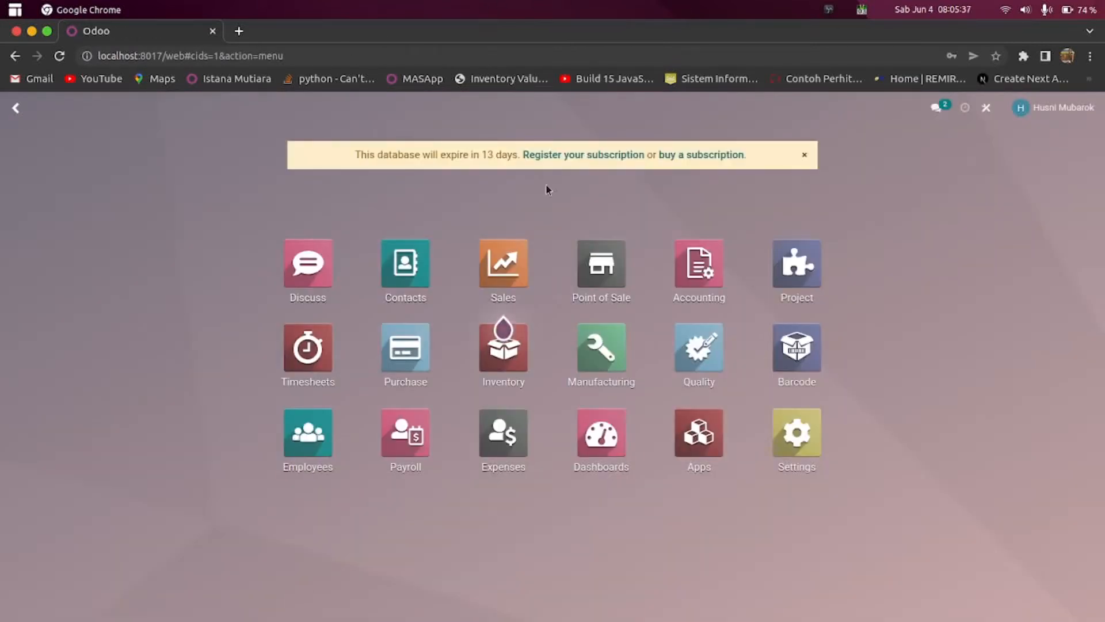
{"action": "left_click", "coordinate": [685, 262]}
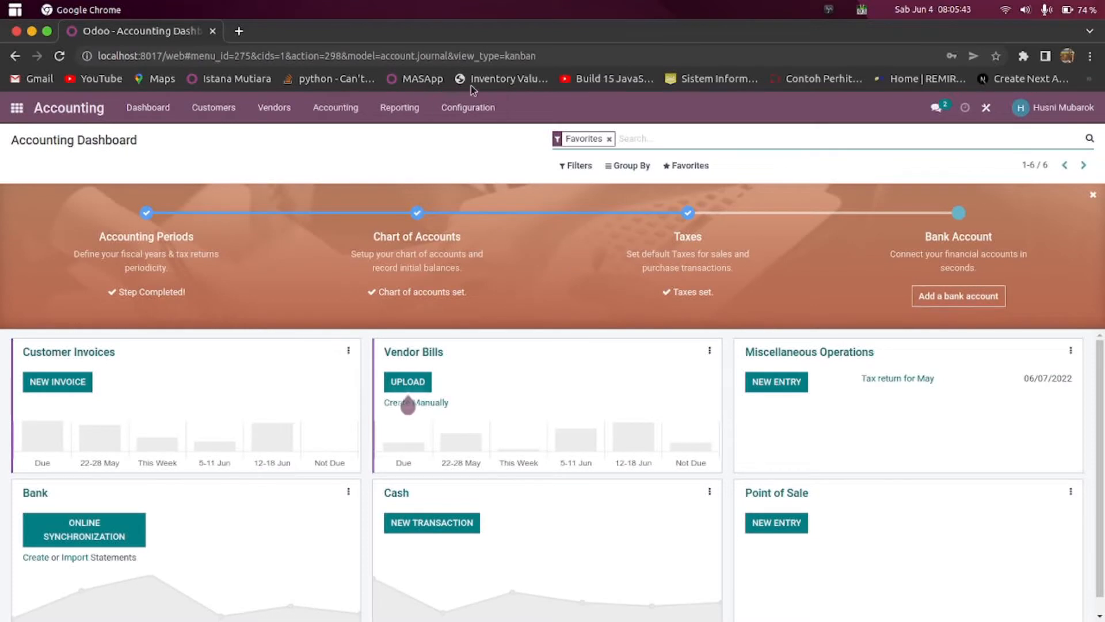
{"action": "left_click", "coordinate": [15, 108]}
{"action": "left_click", "coordinate": [683, 269]}
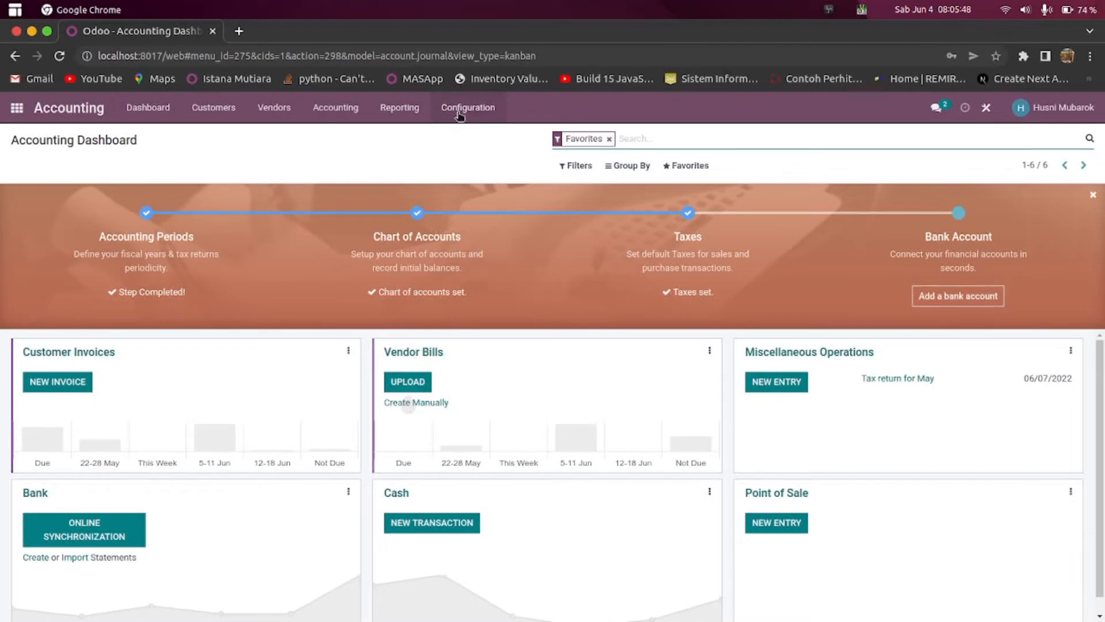
{"action": "left_click", "coordinate": [460, 112]}
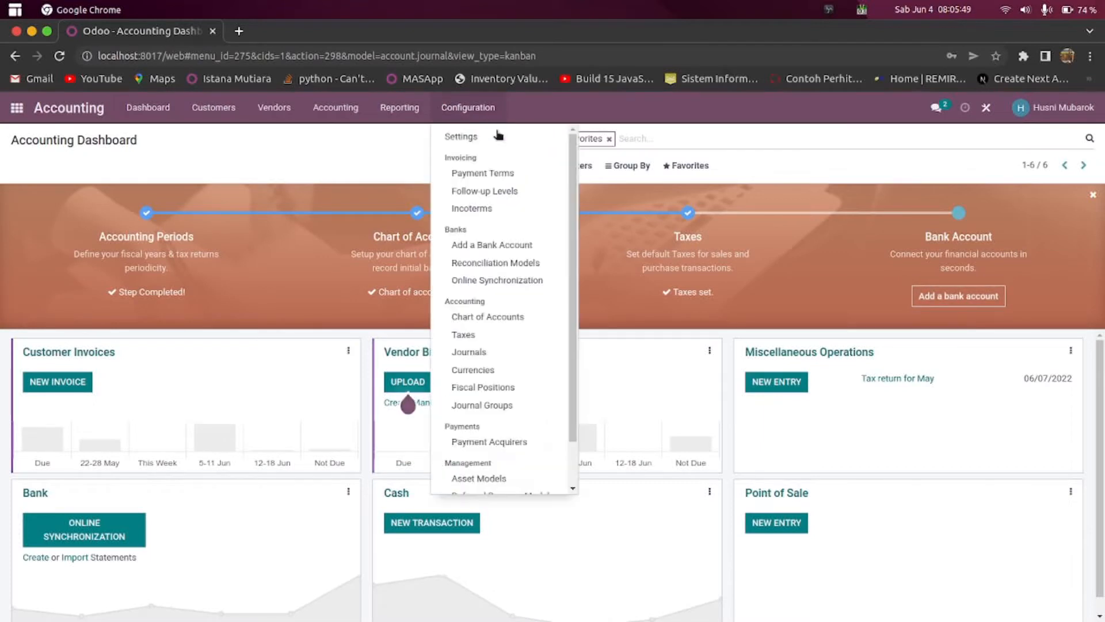
{"action": "left_click", "coordinate": [471, 336]}
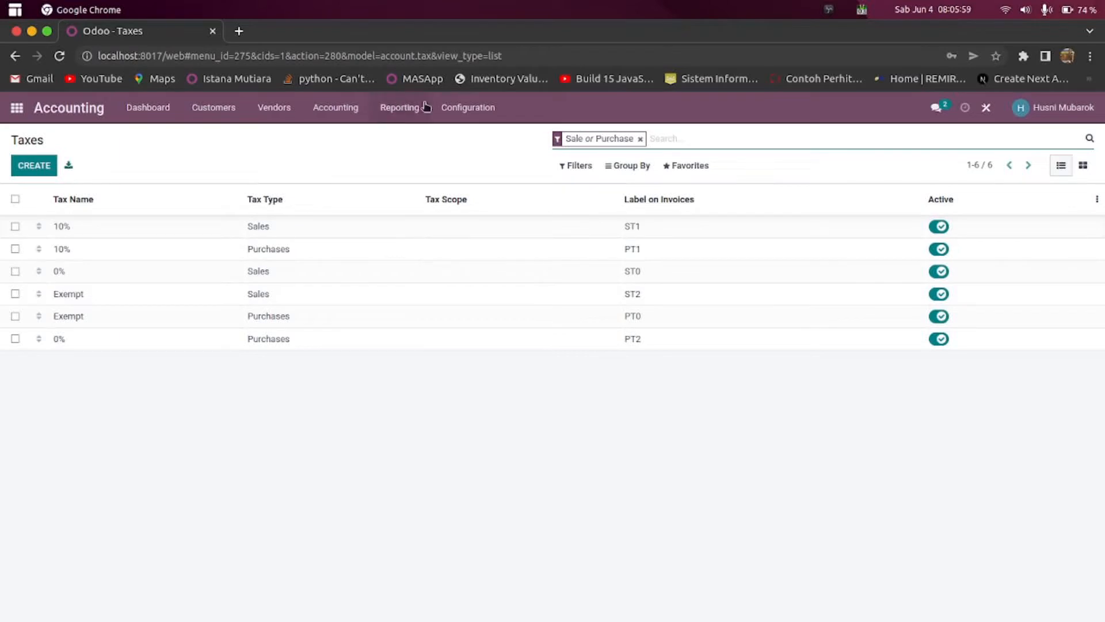
Open the Chart of Accounts in a separate browser tab and locate the VAT Purchase and VAT Sales accounts
{"action": "left_click", "coordinate": [453, 115]}
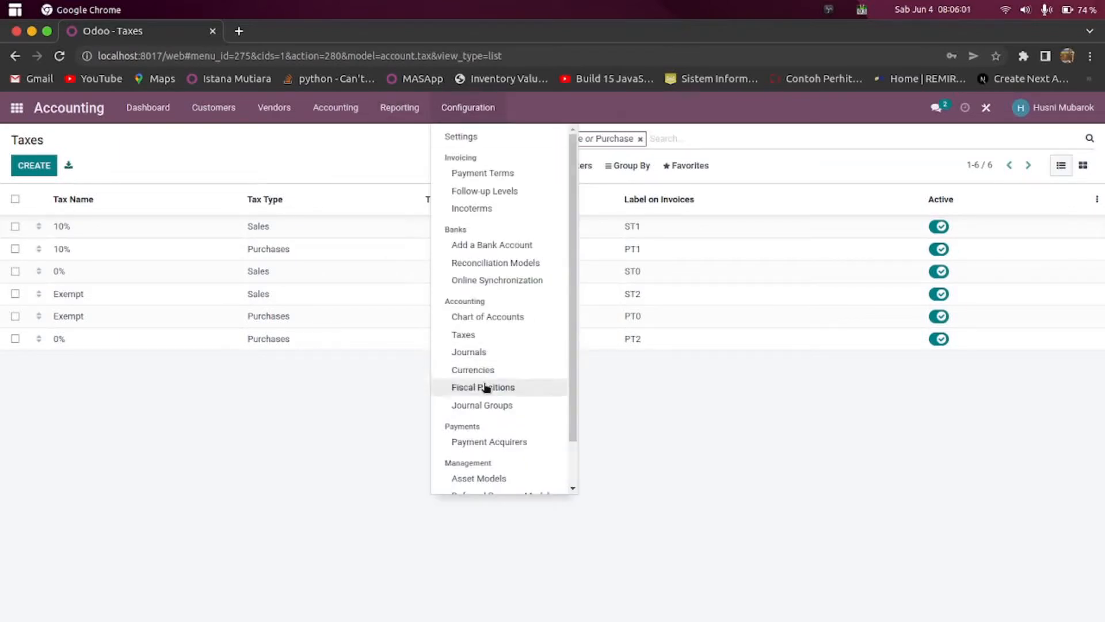
{"action": "right_click", "coordinate": [499, 315]}
{"action": "key", "text": "Escape"}
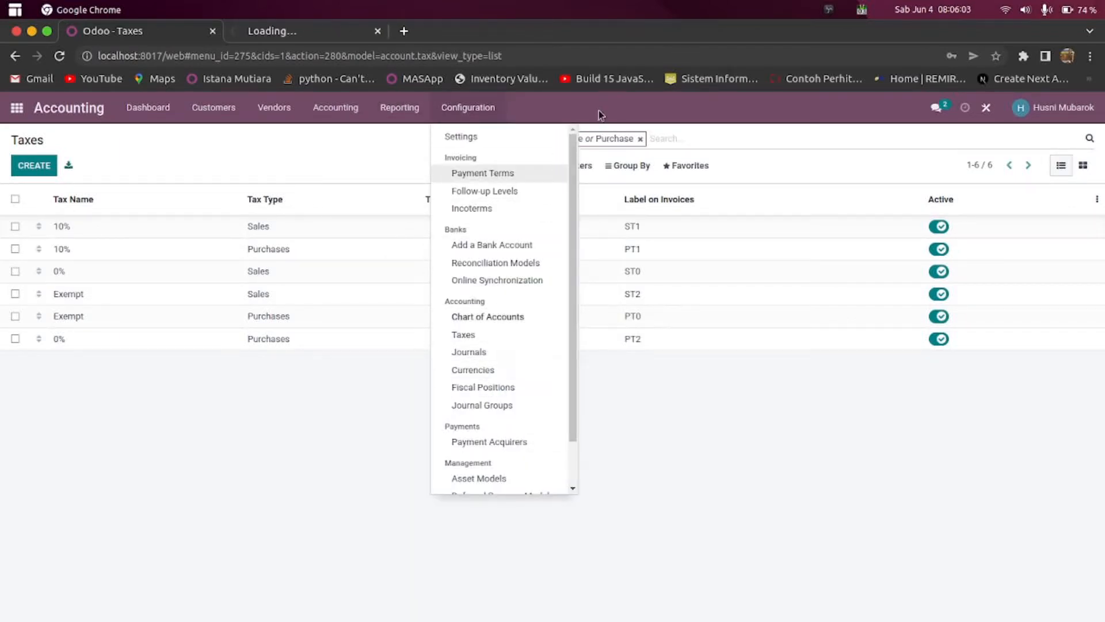
{"action": "left_click", "coordinate": [600, 107]}
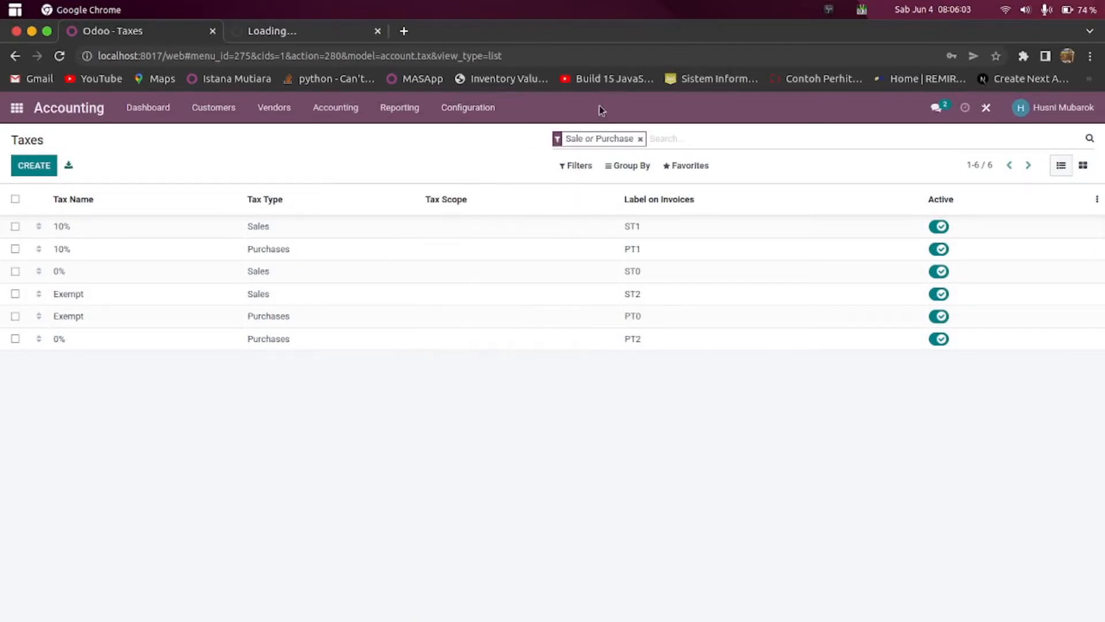
{"action": "left_click", "coordinate": [266, 30]}
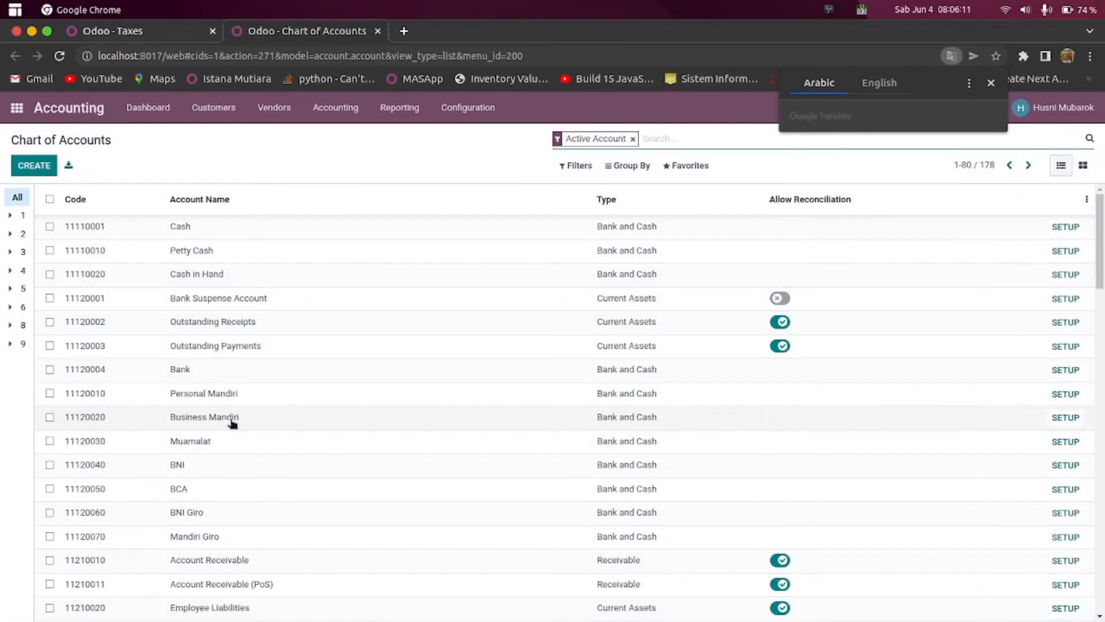
{"action": "scroll", "coordinate": [233, 423], "scroll_direction": "down", "scroll_amount": 1}
{"action": "scroll", "coordinate": [232, 423], "scroll_direction": "down", "scroll_amount": 10}
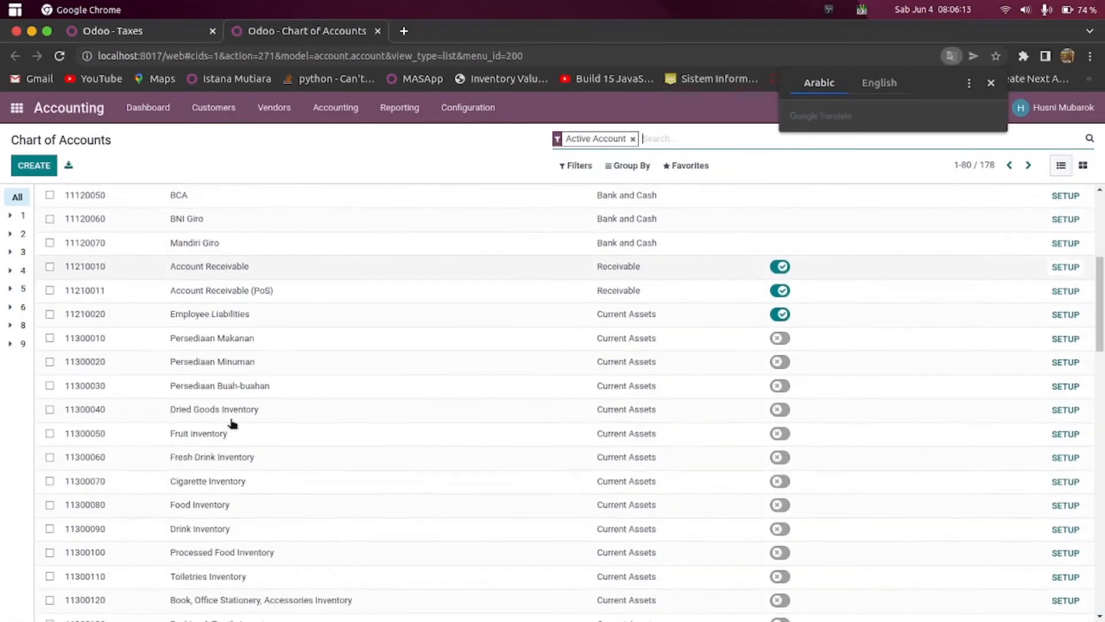
{"action": "scroll", "coordinate": [232, 424], "scroll_direction": "down", "scroll_amount": 12}
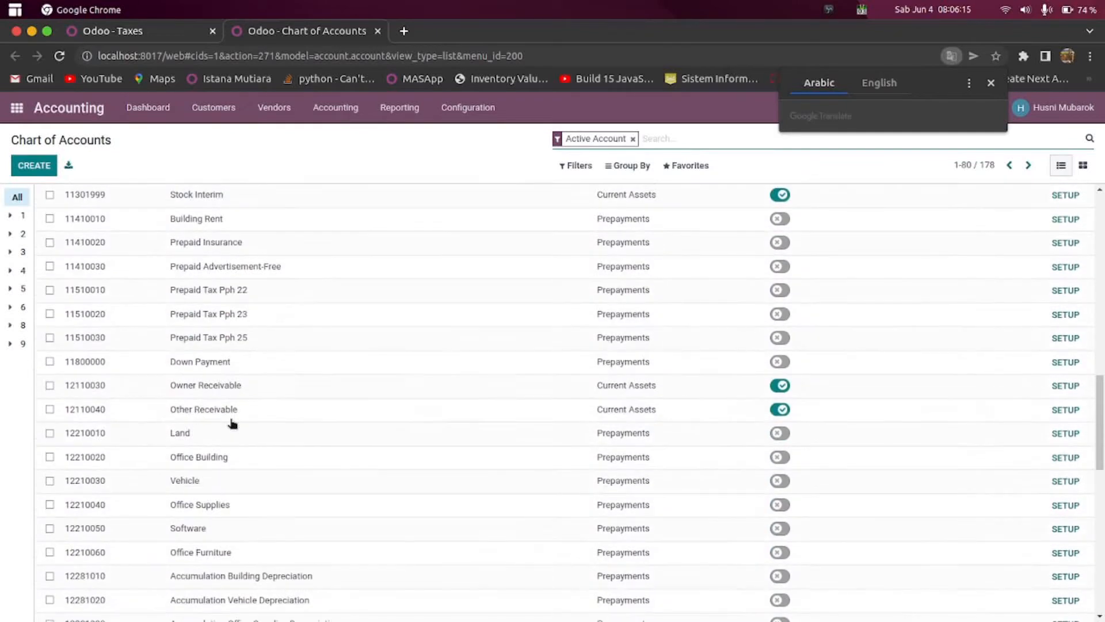
{"action": "scroll", "coordinate": [233, 424], "scroll_direction": "down", "scroll_amount": 2}
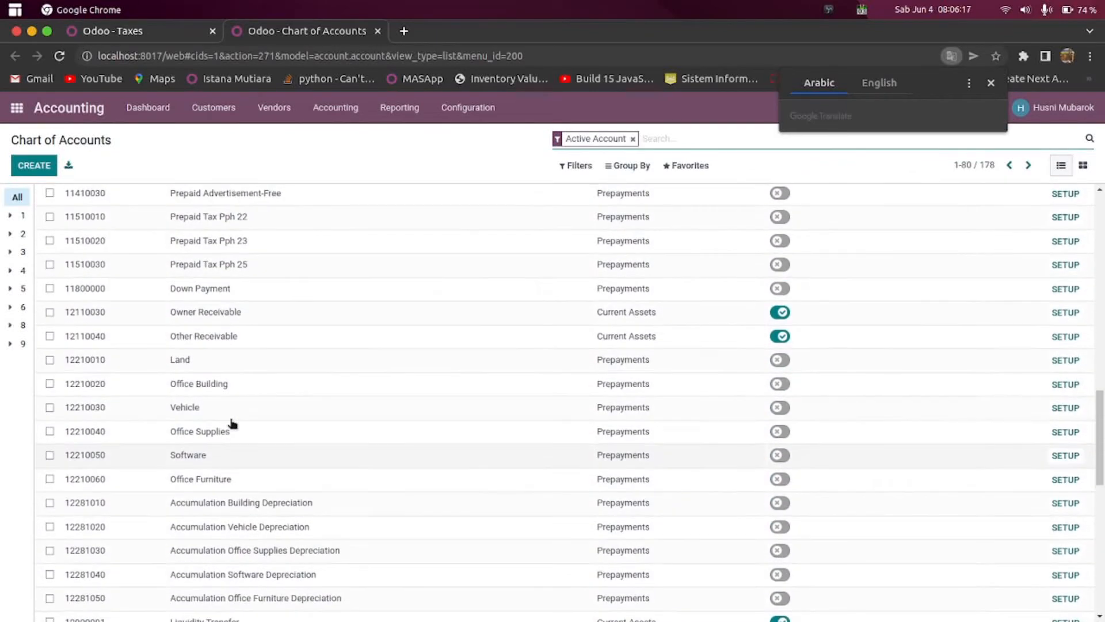
{"action": "scroll", "coordinate": [233, 423], "scroll_direction": "down", "scroll_amount": 9}
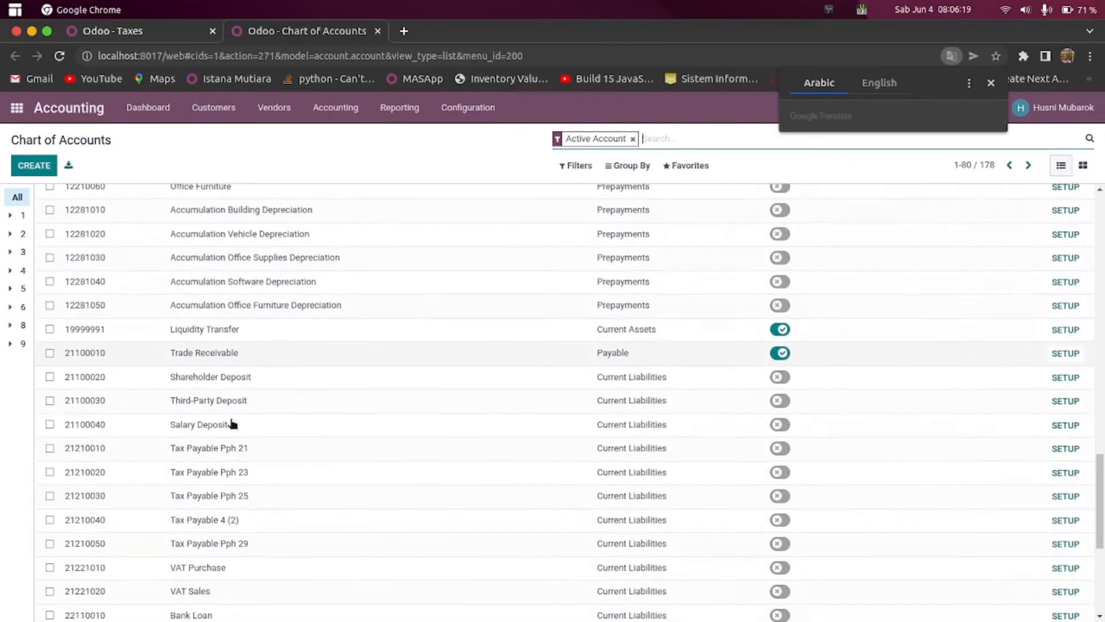
{"action": "scroll", "coordinate": [233, 423], "scroll_direction": "down", "scroll_amount": 2}
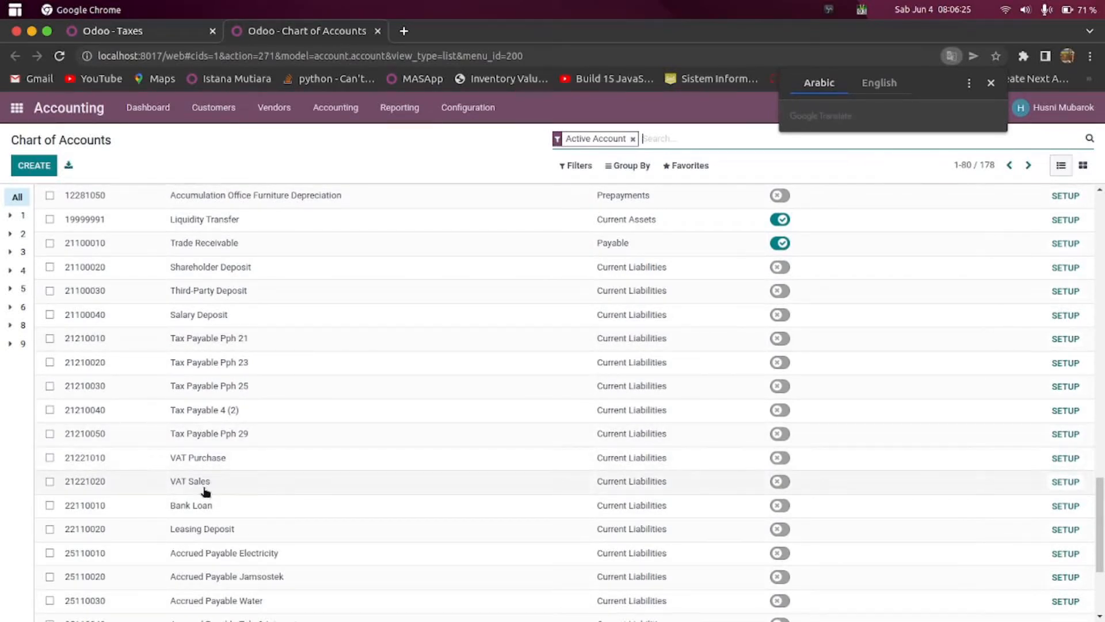
Rename the VAT Purchase account to PPN Keluaran
{"action": "left_click", "coordinate": [211, 458]}
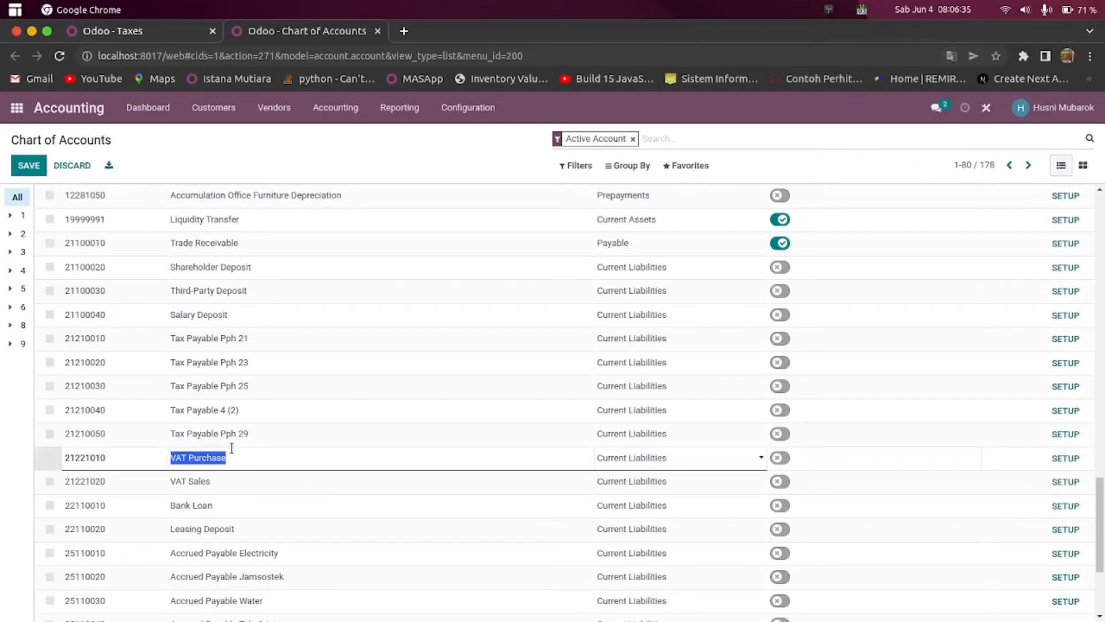
{"action": "type", "text": "PNN"}
{"action": "key", "text": "BackSpace"}
{"action": "type", "text": "PPN"}
{"action": "key", "text": "BackSpace"}
{"action": "type", "text": "Keluaran"}
Rename the VAT Sales account to PPN Keluaran and the account directly above it to PPN Masukan, and save both
{"action": "left_click", "coordinate": [234, 480]}
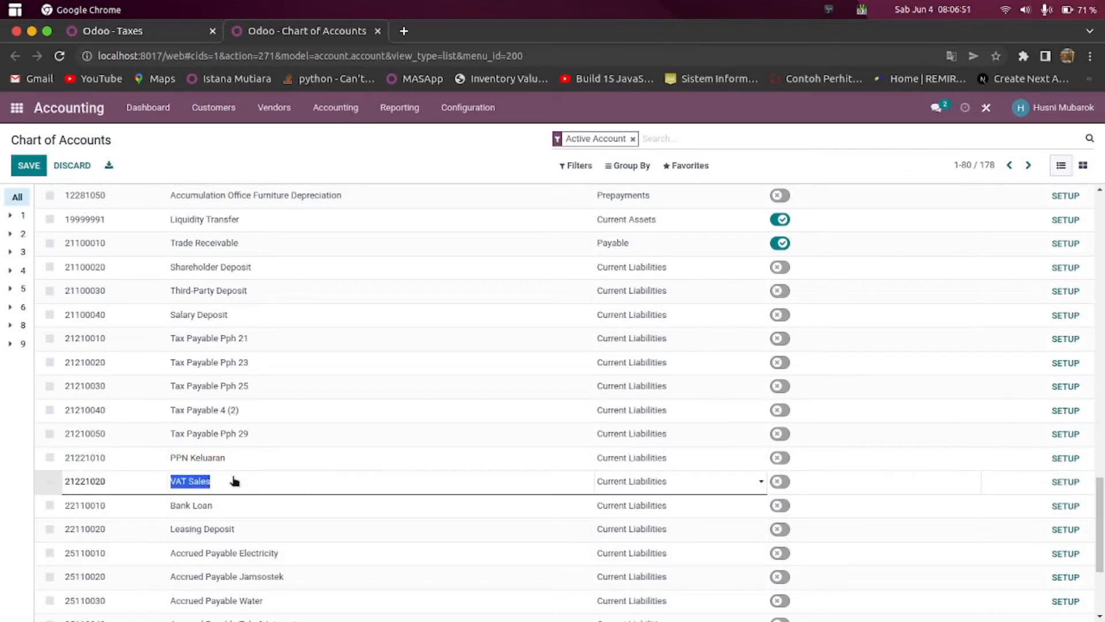
{"action": "type", "text": "PPN Keluaran"}
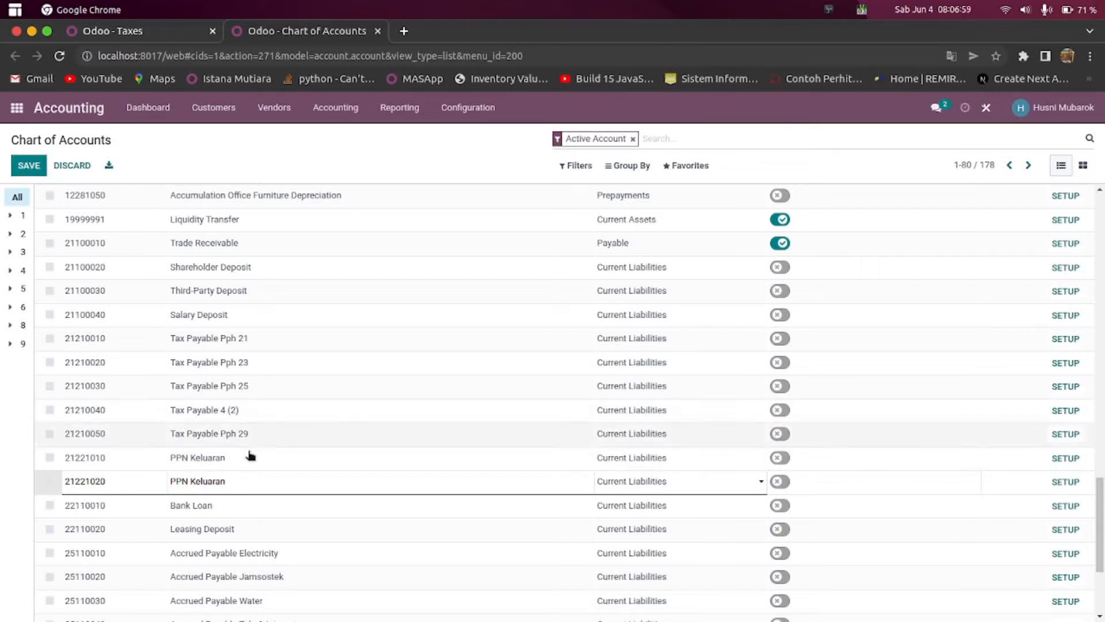
{"action": "left_click", "coordinate": [243, 457]}
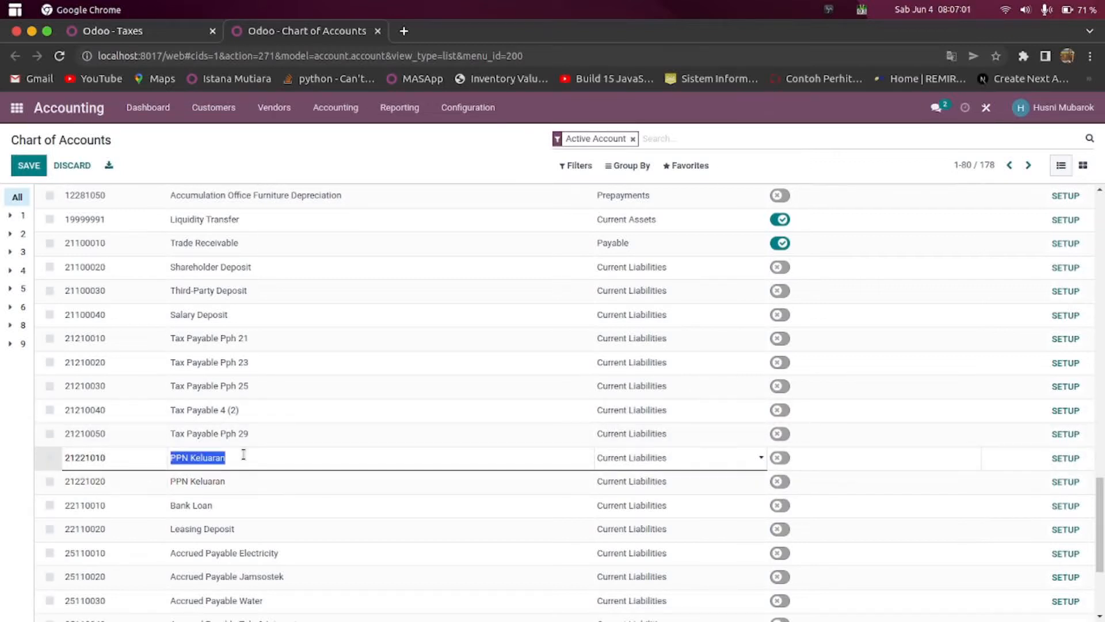
{"action": "type", "text": "PPN MASUK"}
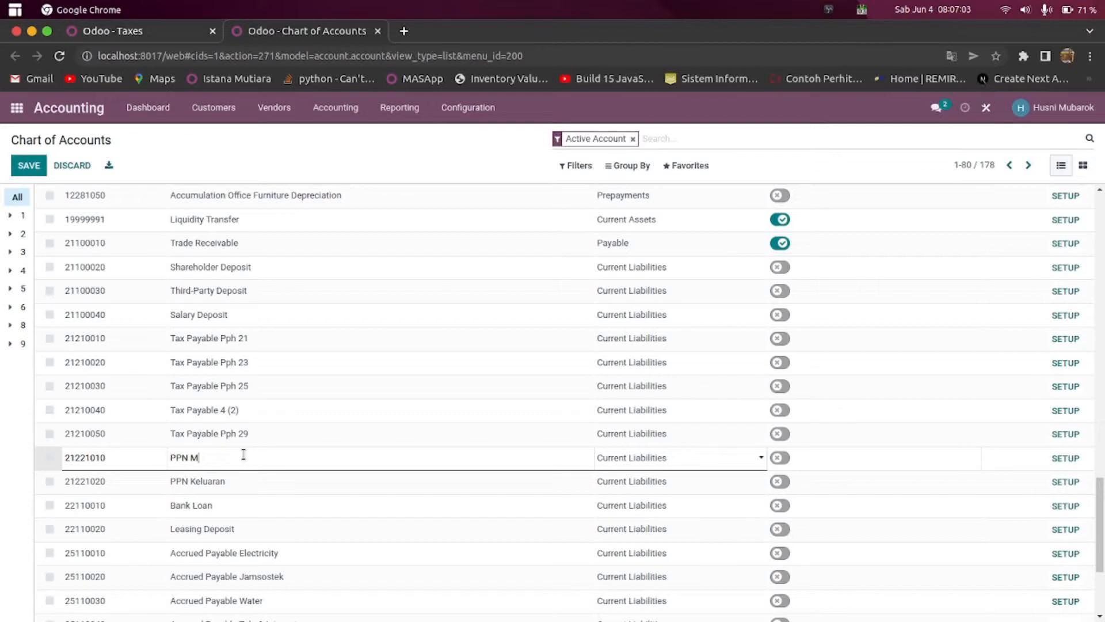
{"action": "key", "text": "BackSpace"}
{"action": "key", "text": "BackSpace"}
{"action": "key", "text": "BackSpace"}
{"action": "type", "text": "sukanb"}
{"action": "key", "text": "BackSpace"}
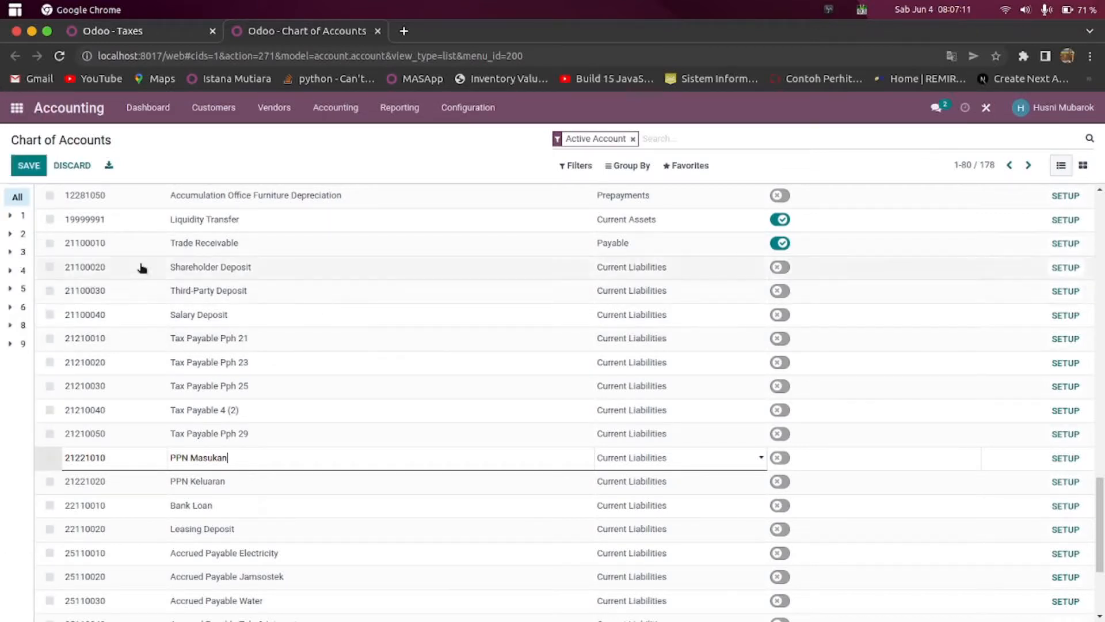
{"action": "left_click", "coordinate": [29, 167]}
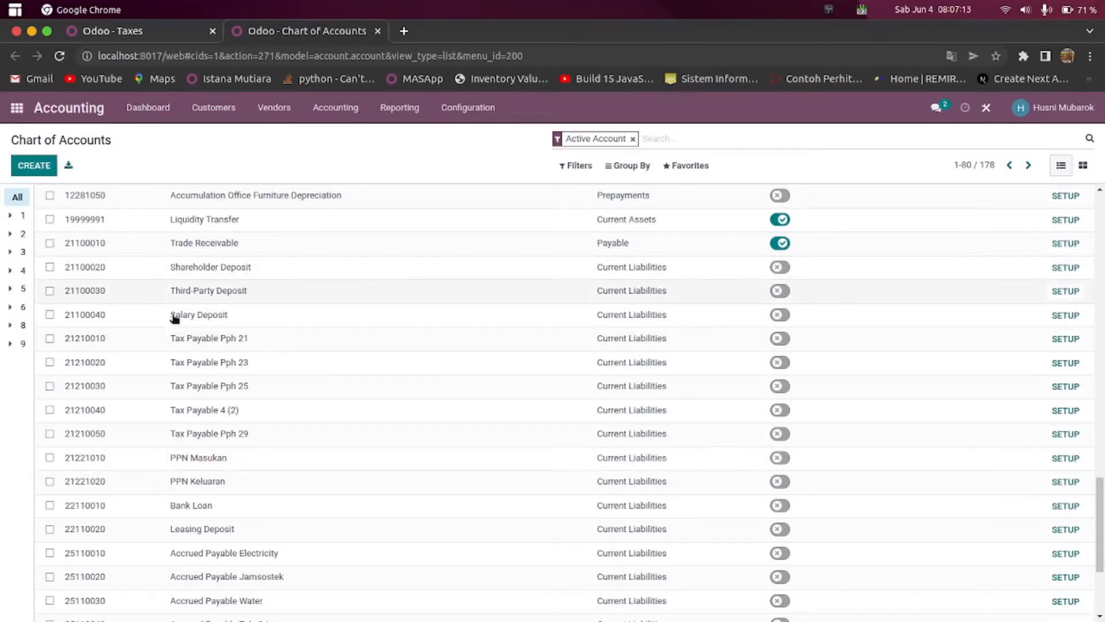
Open the 10% sales tax in the taxes list for editing and rename it PPN Keluaran (Include)
{"action": "left_click", "coordinate": [185, 39]}
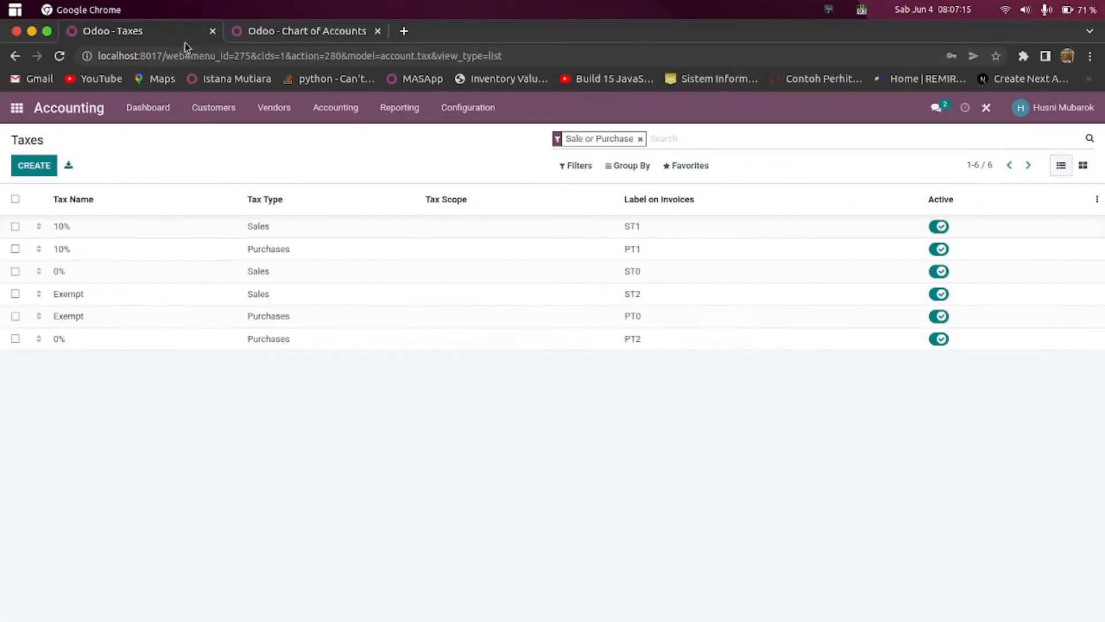
{"action": "left_click", "coordinate": [252, 232]}
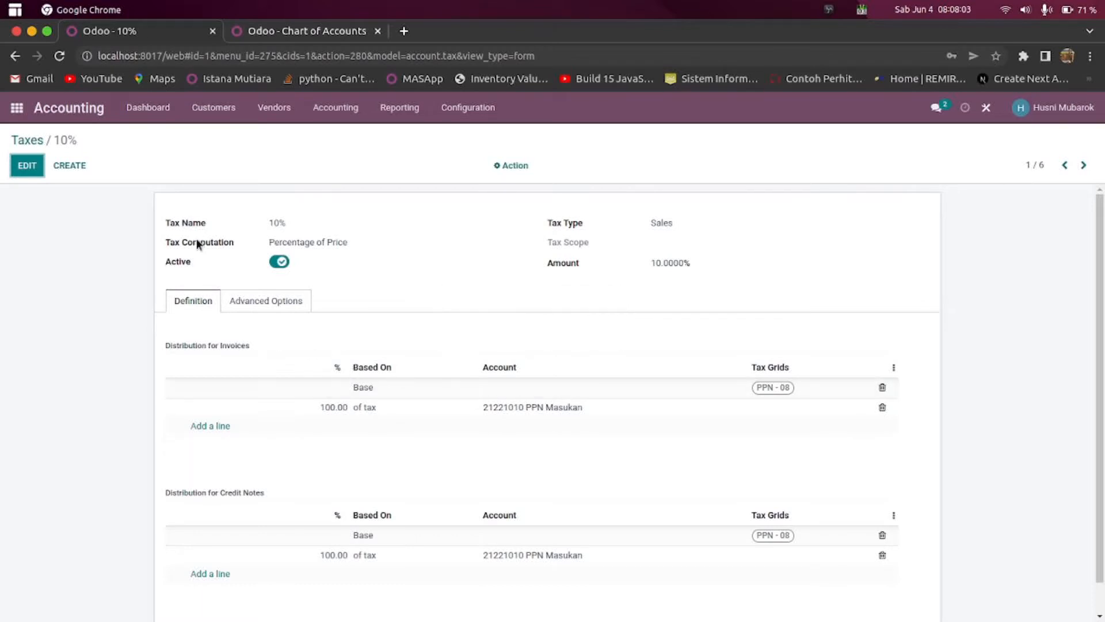
{"action": "left_click", "coordinate": [26, 167]}
{"action": "left_click_drag", "start_coordinate": [292, 223], "coordinate": [132, 210]}
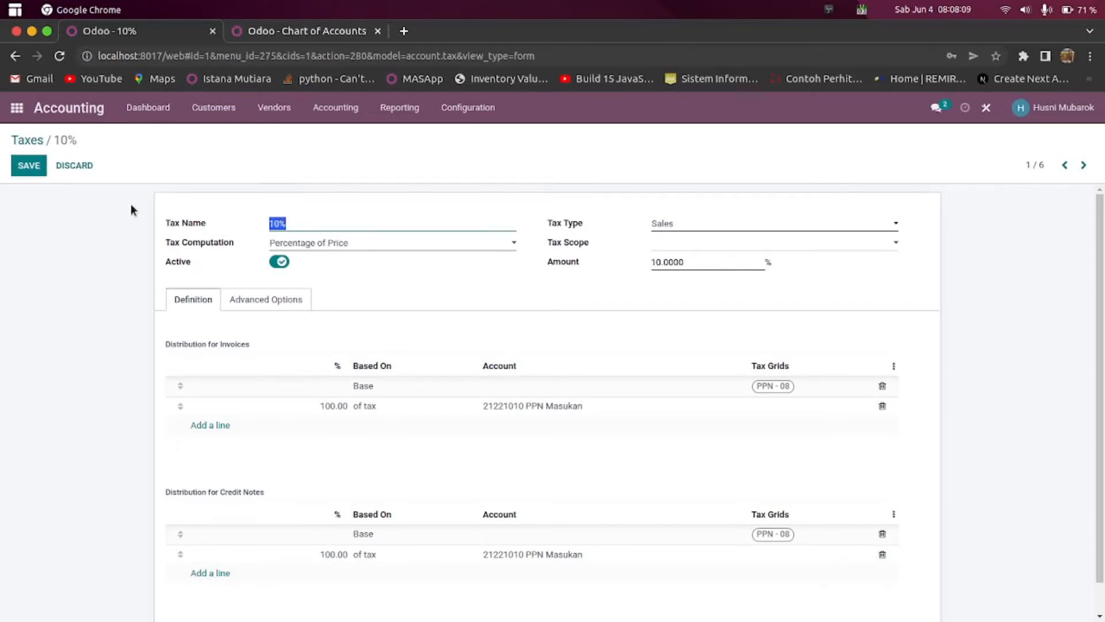
{"action": "type", "text": "PPN Keluaran"}
{"action": "type", "text": "(Include"}
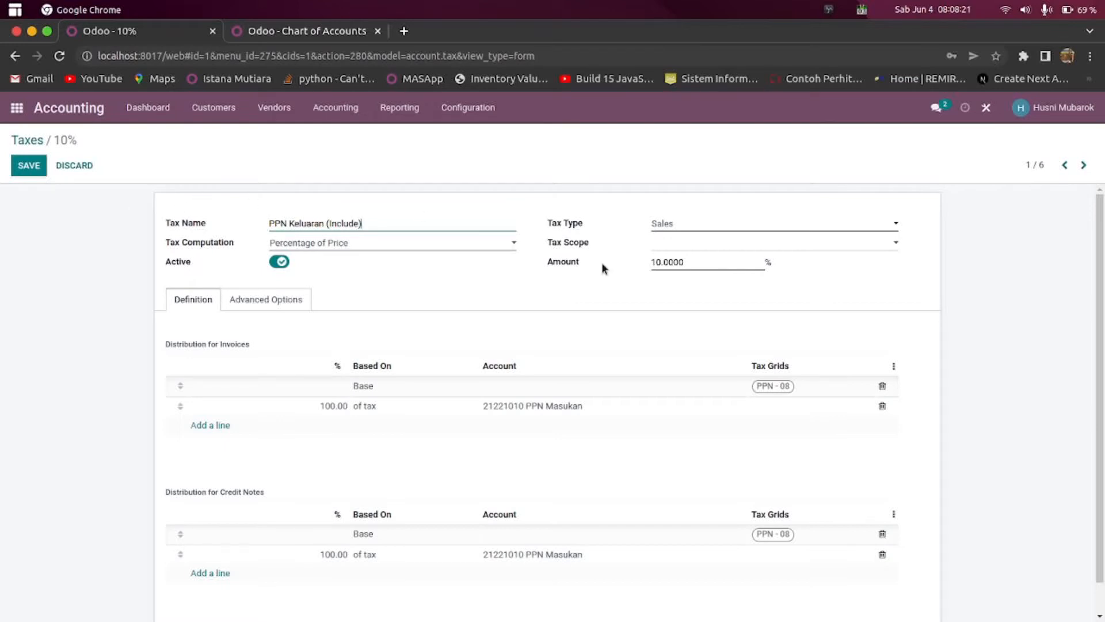
Set the sales tax amount to 11%
{"action": "left_click", "coordinate": [659, 262]}
{"action": "key", "text": "shift+Right"}
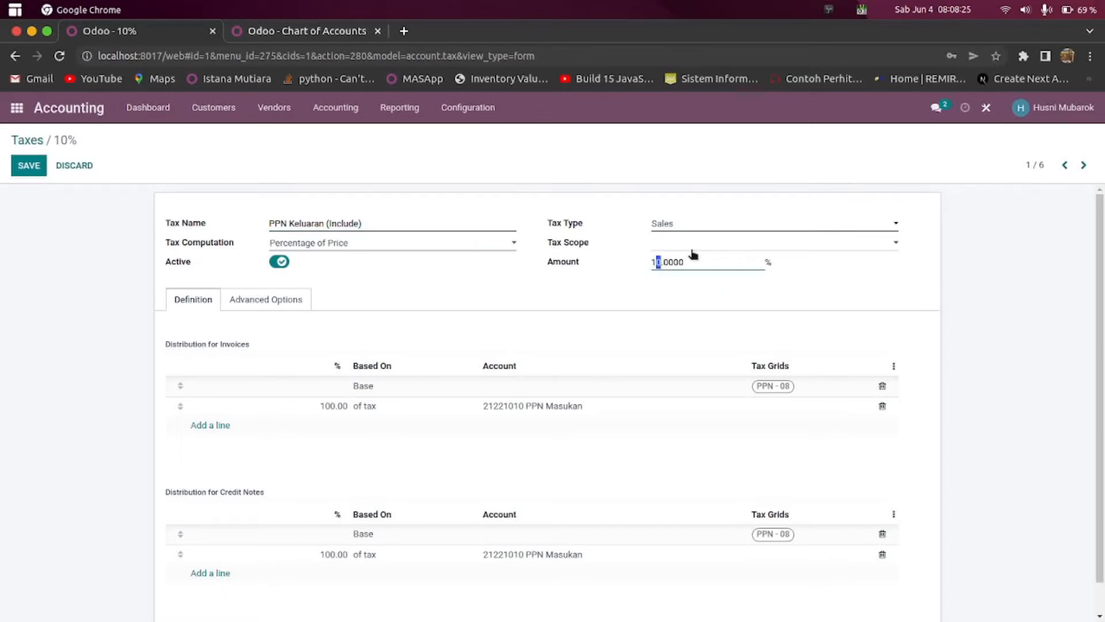
{"action": "type", "text": "1"}
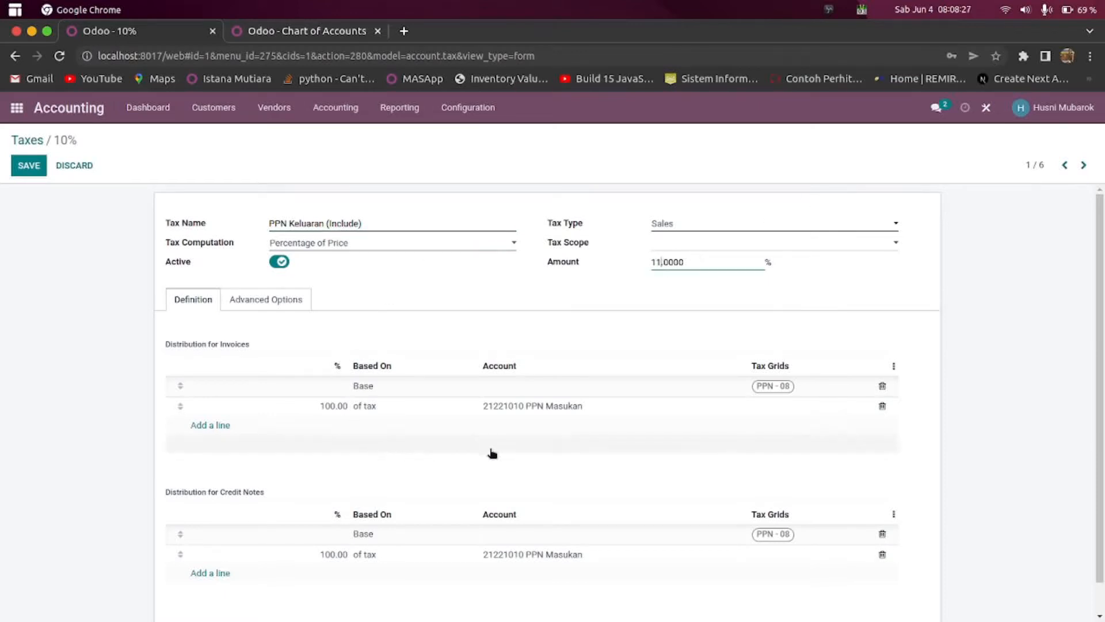
Set the tax line account to PPN Keluaran in both the invoice and credit note distributions of the PPN Keluaran (Include) sales tax
{"action": "left_click", "coordinate": [503, 410]}
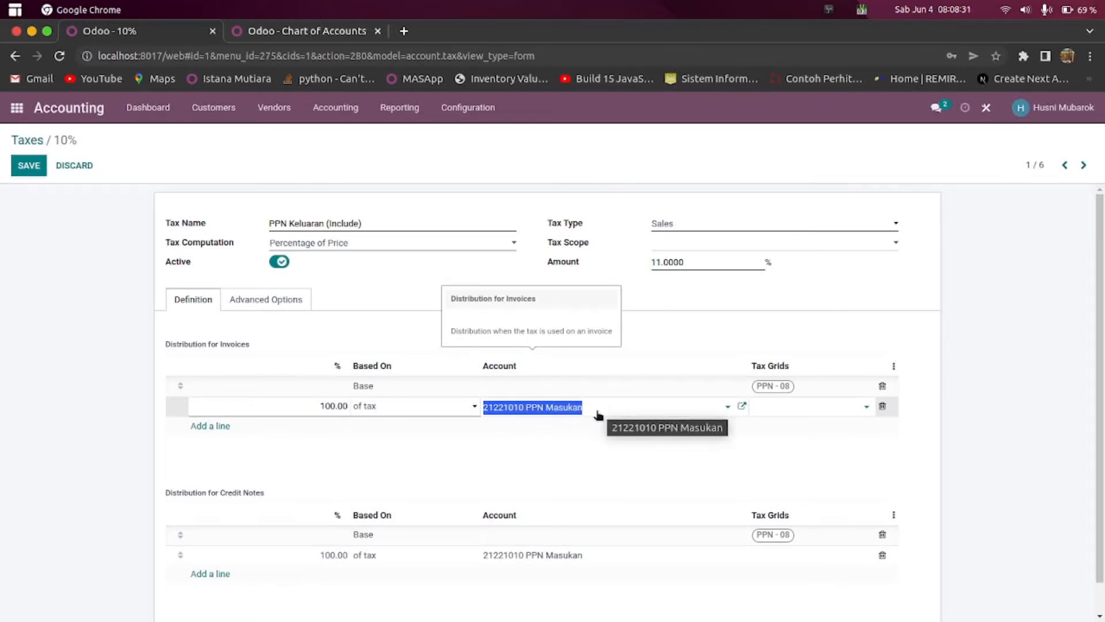
{"action": "type", "text": "PPN"}
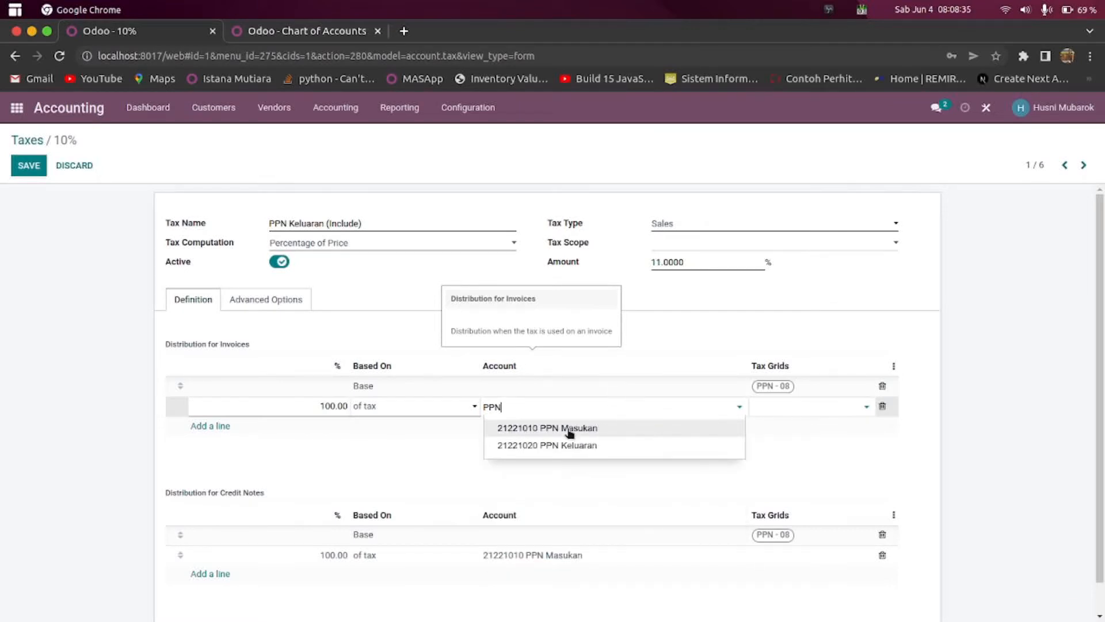
{"action": "left_click", "coordinate": [552, 445]}
{"action": "left_click", "coordinate": [533, 561]}
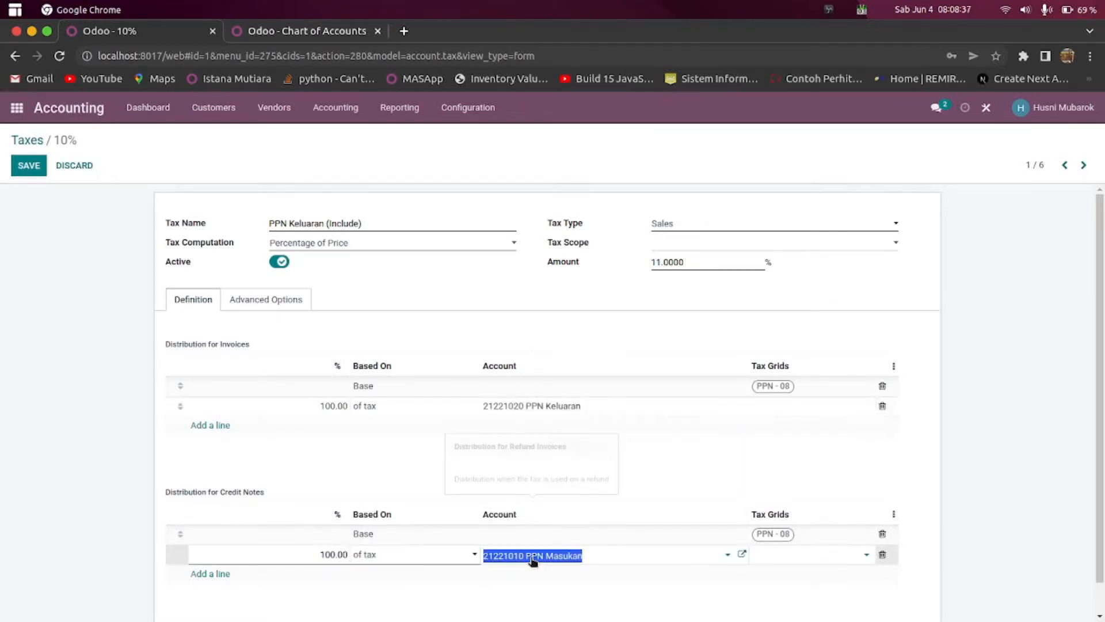
{"action": "type", "text": "PPN"}
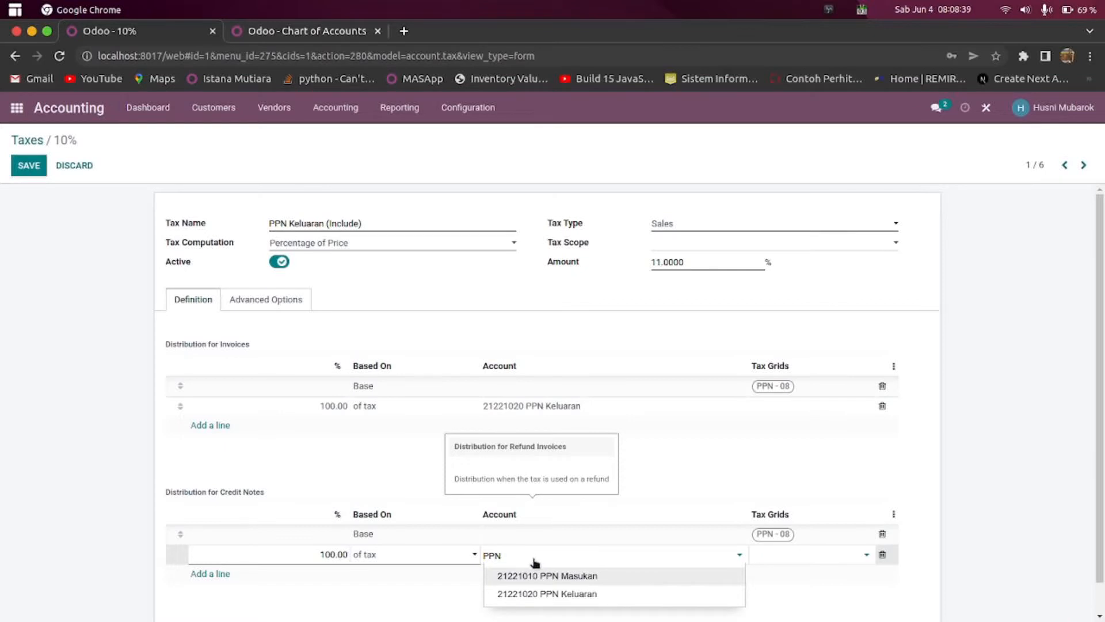
{"action": "left_click", "coordinate": [519, 594]}
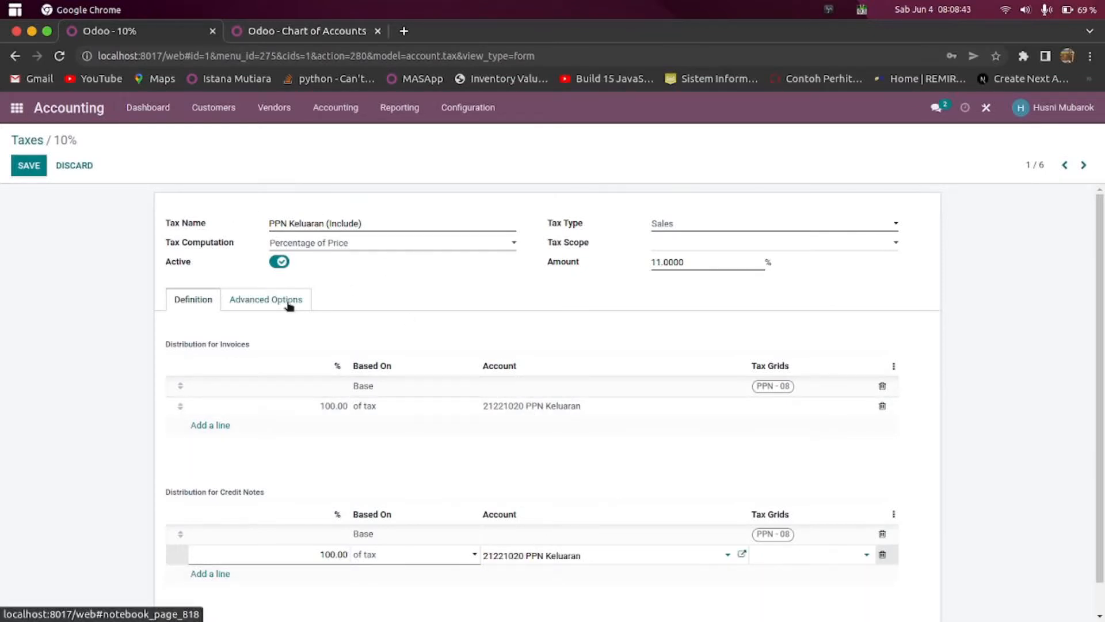
Mark the sales tax as included in price, set its invoice label to Sudah Termasuk PPN, and save it
{"action": "left_click", "coordinate": [254, 306]}
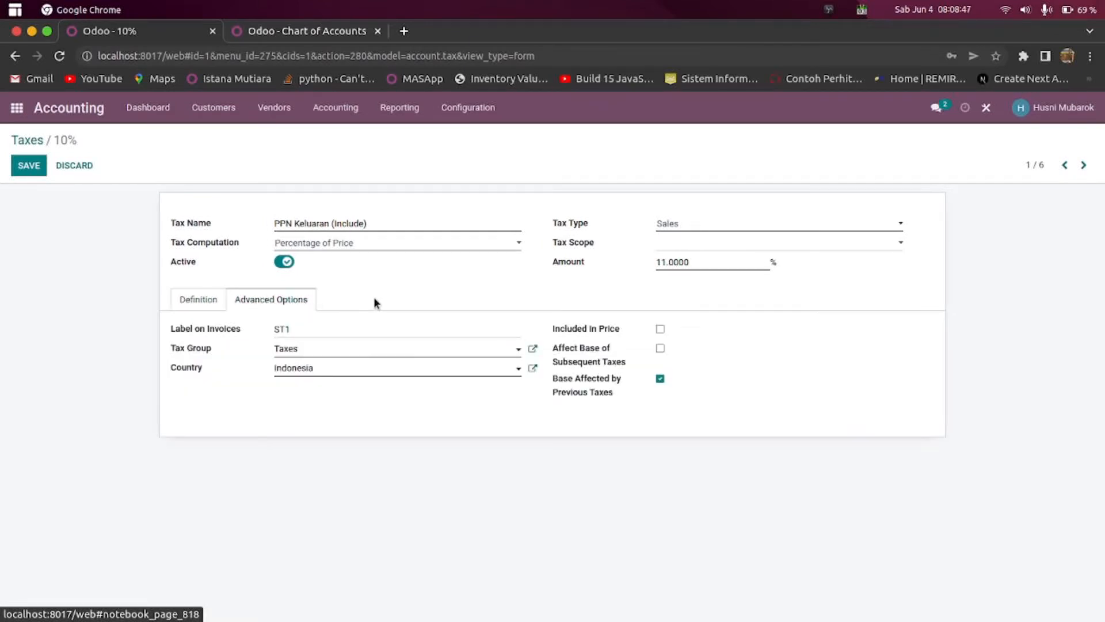
{"action": "left_click", "coordinate": [660, 329]}
{"action": "left_click_drag", "start_coordinate": [293, 333], "coordinate": [144, 295]}
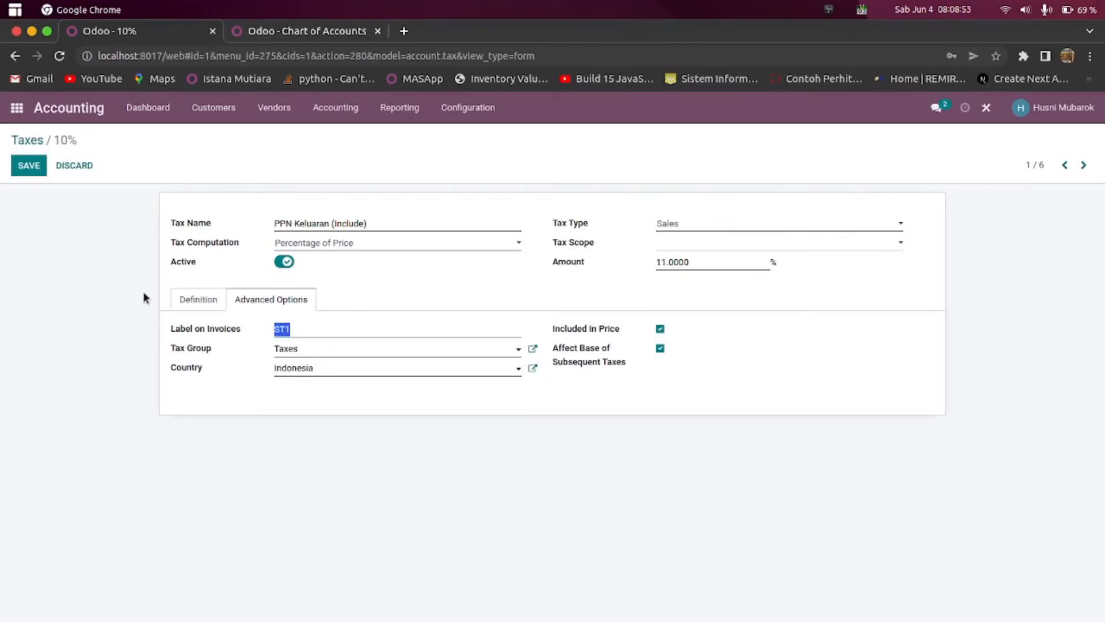
{"action": "type", "text": "Sudah Termasuk"}
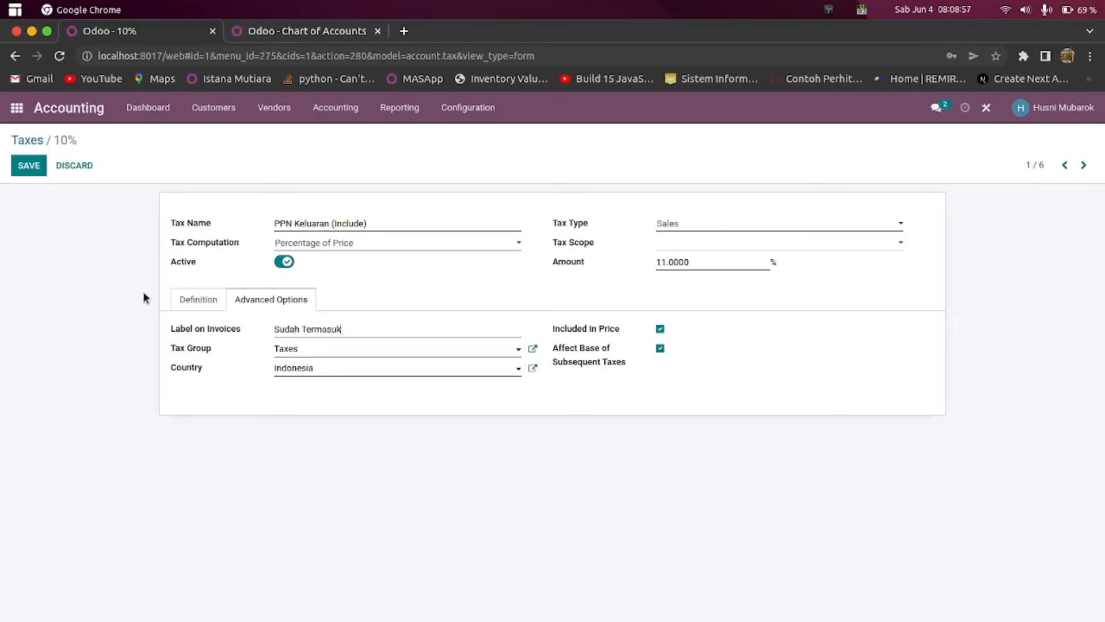
{"action": "type", "text": " PPN"}
{"action": "left_click", "coordinate": [40, 167]}
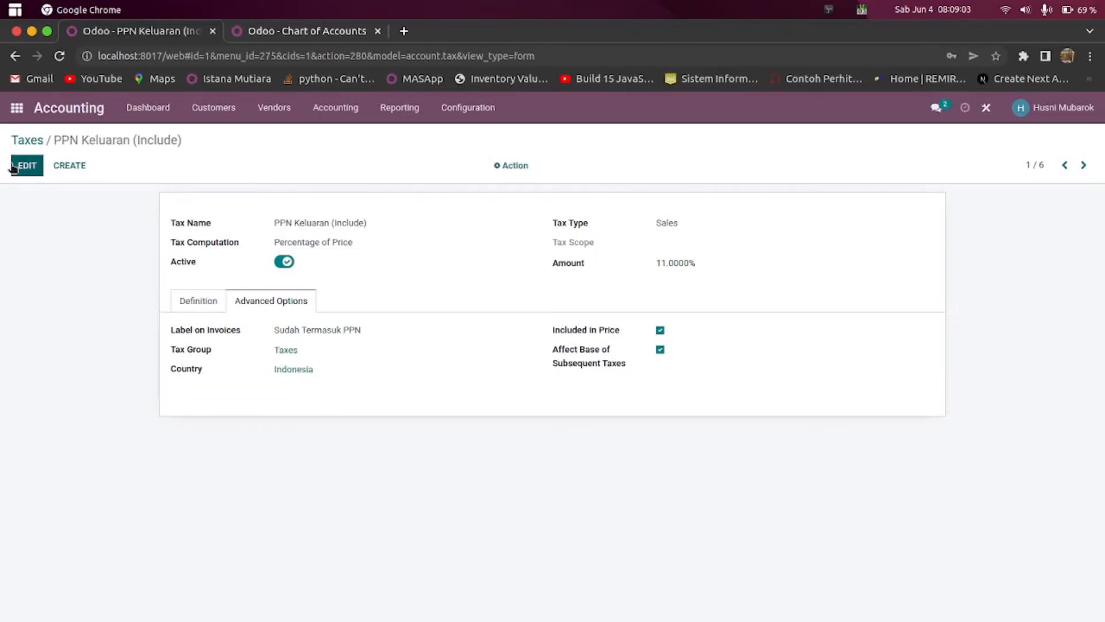
Rename the 10% purchase tax in the taxes list PPN Masukan (Include) and set its amount to 11%
{"action": "left_click", "coordinate": [36, 140]}
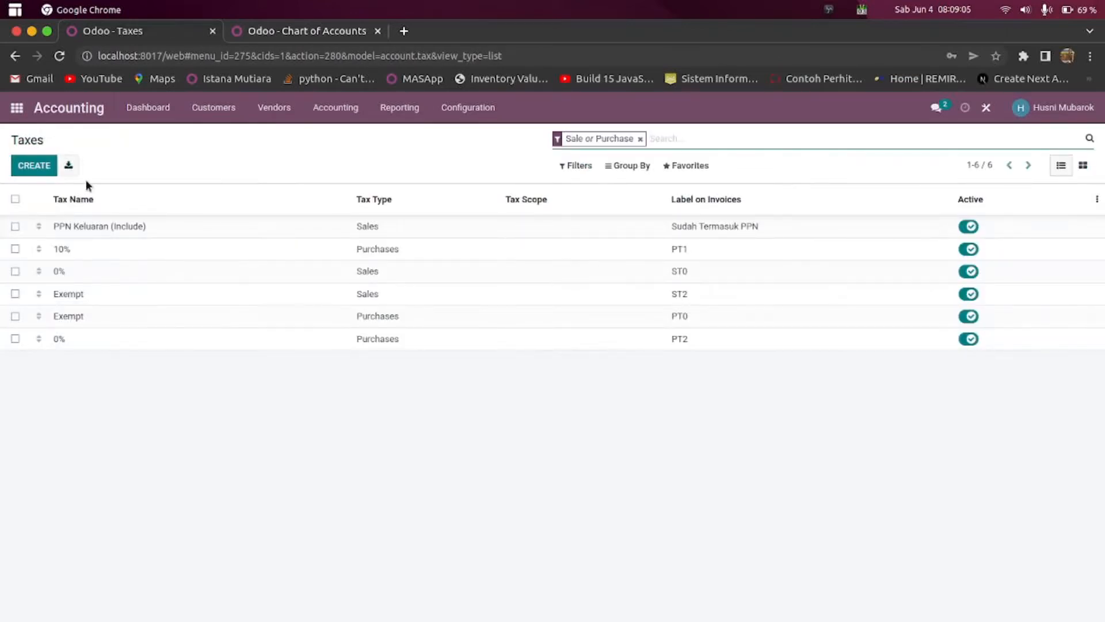
{"action": "left_click", "coordinate": [92, 248]}
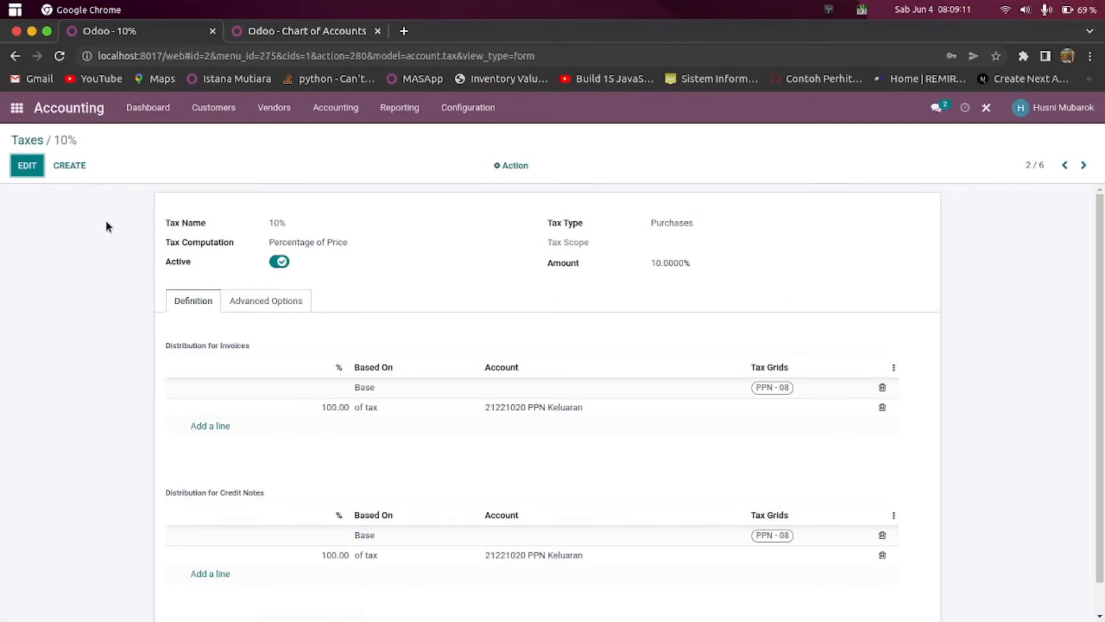
{"action": "left_click", "coordinate": [28, 165]}
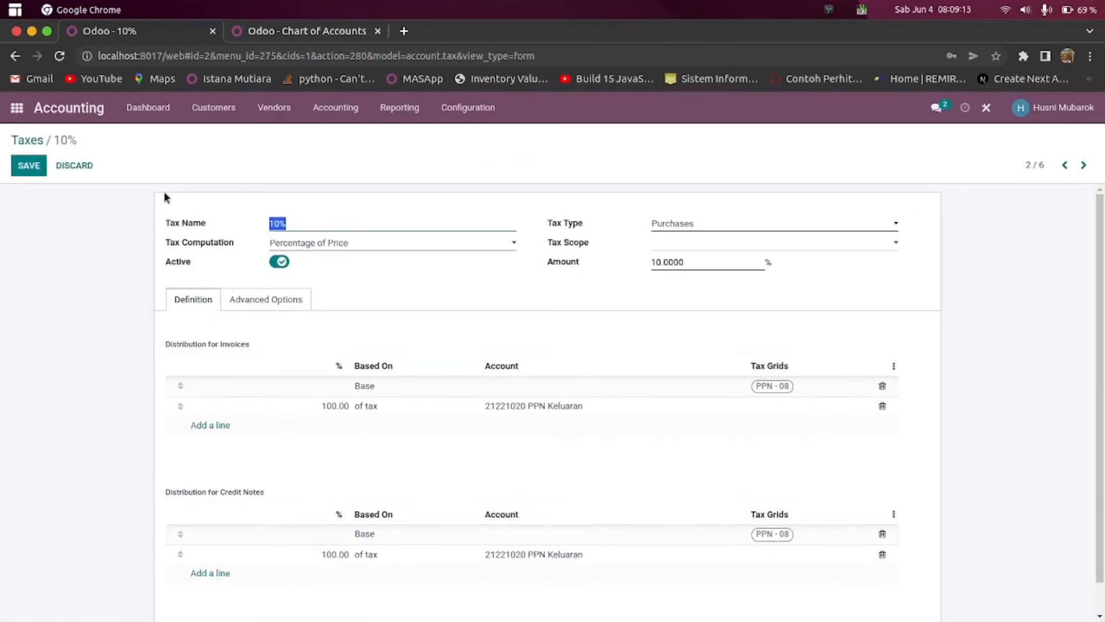
{"action": "type", "text": "PPN Masukan (Include"}
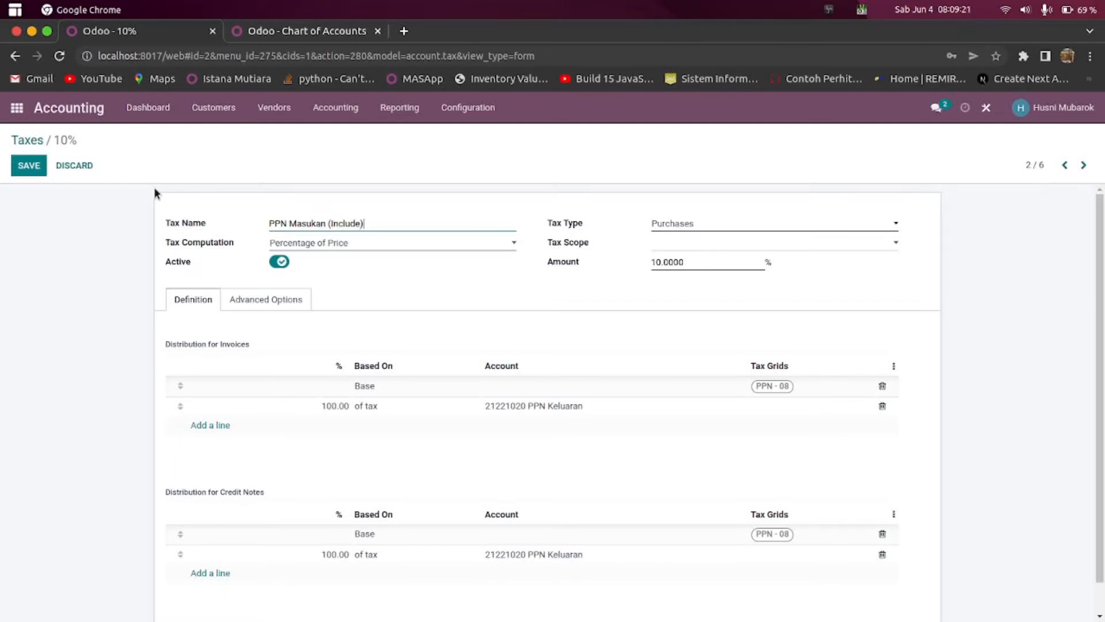
{"action": "left_click", "coordinate": [657, 263]}
{"action": "type", "text": "1"}
{"action": "key", "text": "BackSpace"}
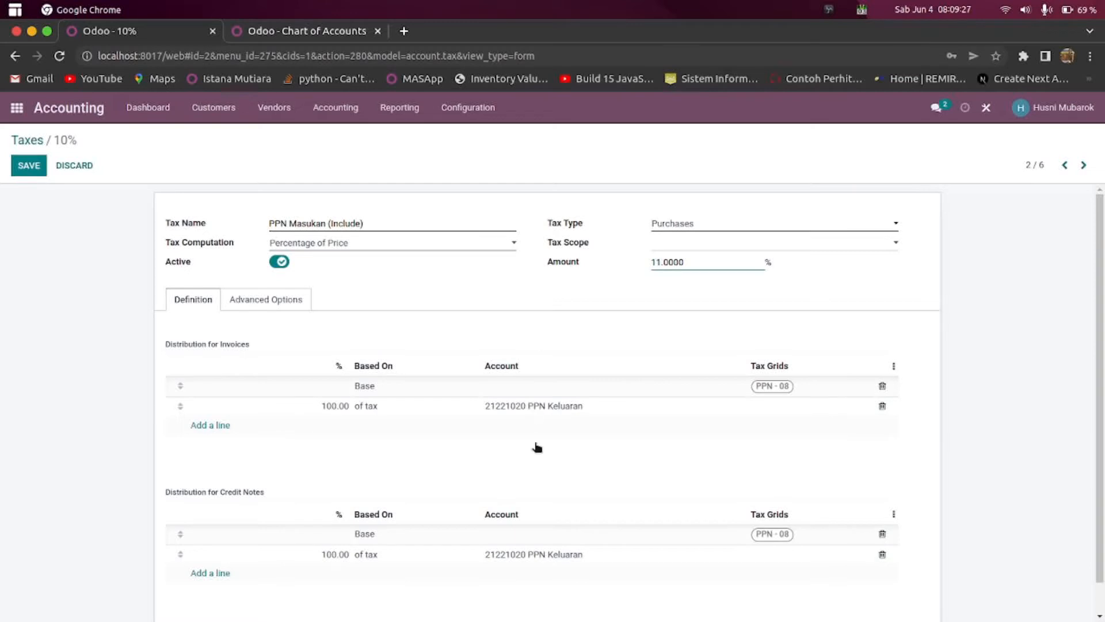
Set the purchase tax's tax line account to PPN Masukan in both the invoice and credit note distributions
{"action": "left_click", "coordinate": [529, 407]}
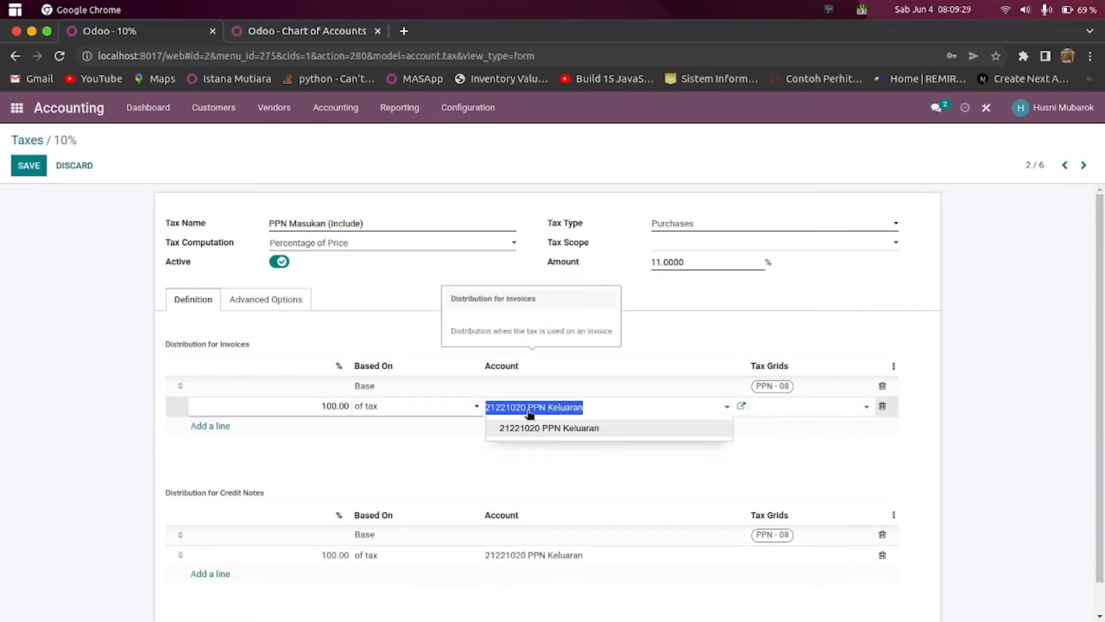
{"action": "type", "text": "PPN"}
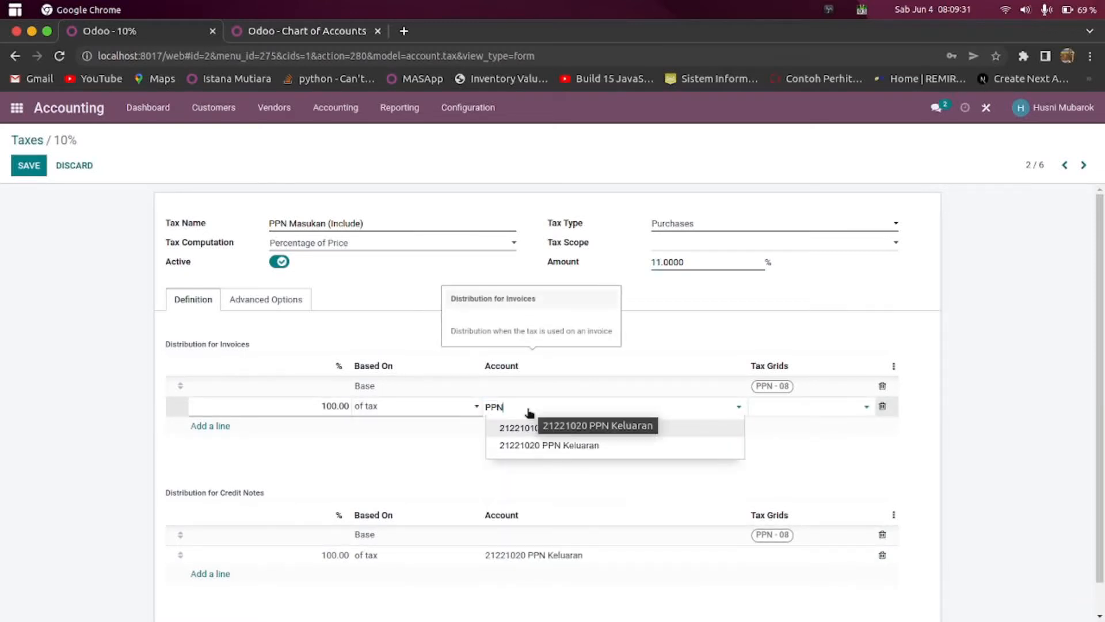
{"action": "left_click", "coordinate": [566, 427]}
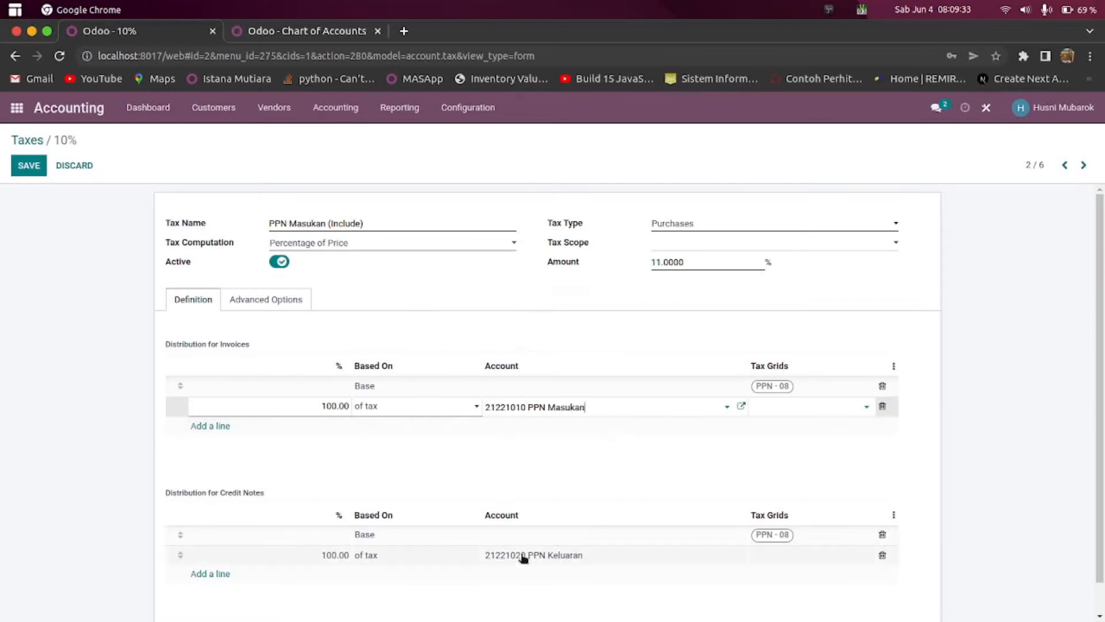
{"action": "left_click", "coordinate": [524, 564]}
{"action": "type", "text": "PPN"}
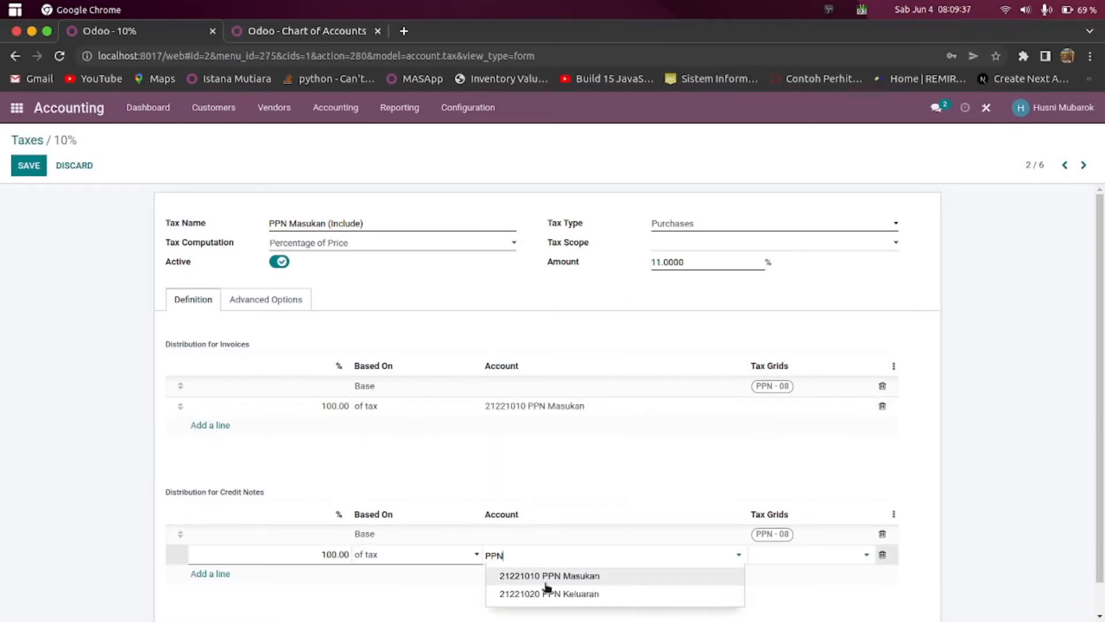
{"action": "left_click", "coordinate": [544, 571]}
Mark the purchase tax as included in price, set its invoice label to Sudah Termasuk PPN, and save it
{"action": "left_click", "coordinate": [259, 298]}
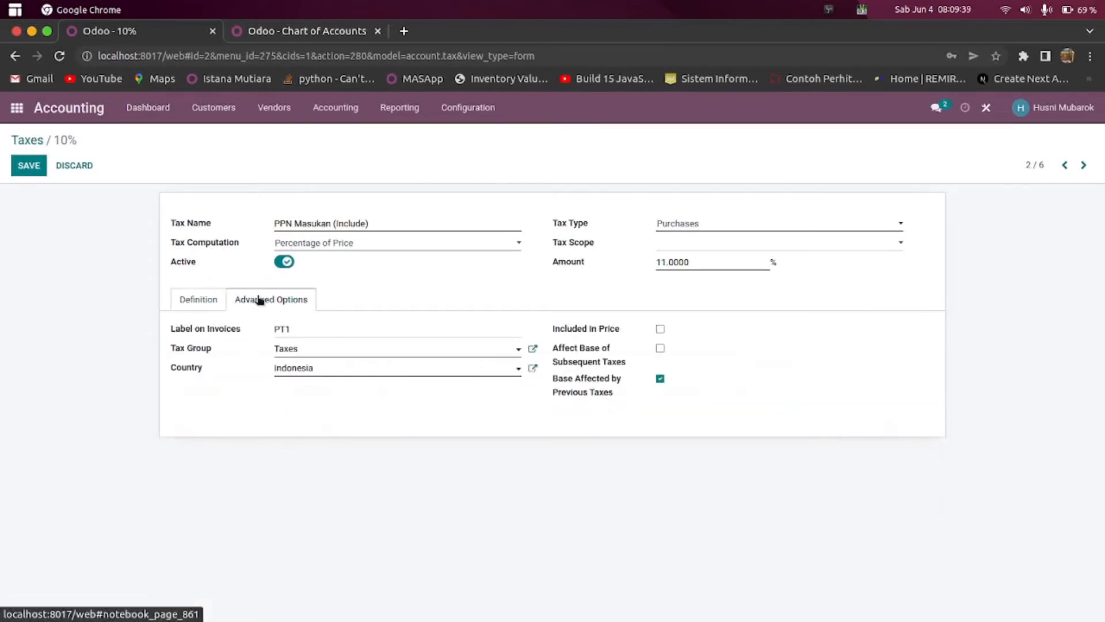
{"action": "left_click", "coordinate": [660, 329]}
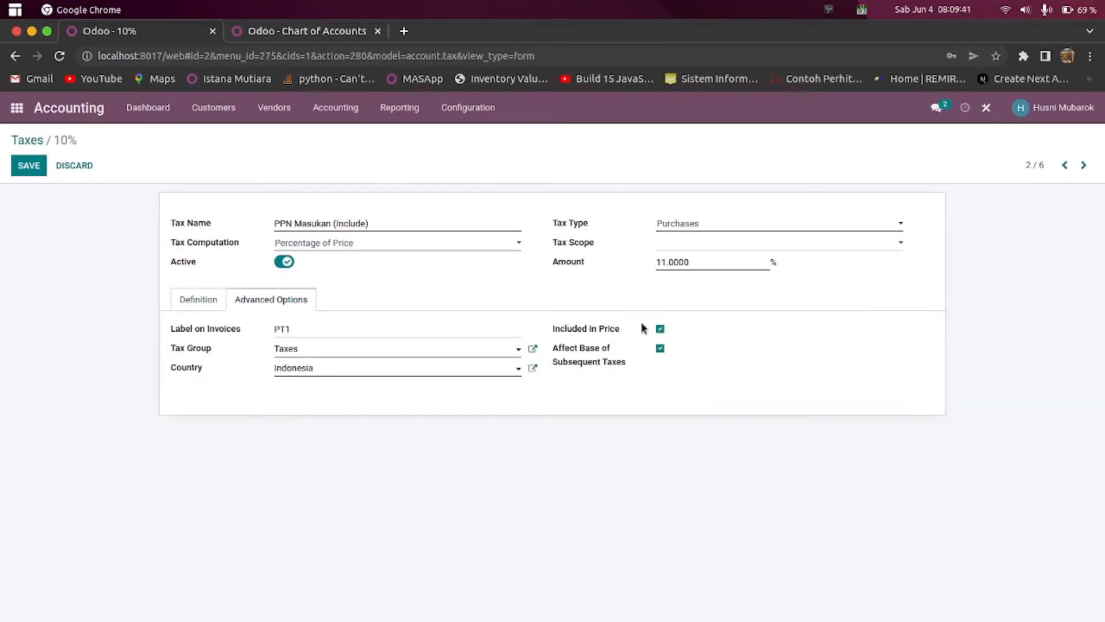
{"action": "left_click", "coordinate": [358, 335]}
{"action": "key", "text": "BackSpace"}
{"action": "key", "text": "BackSpace"}
{"action": "key", "text": "BackSpace"}
{"action": "type", "text": "Sudah Termasuk PPN"}
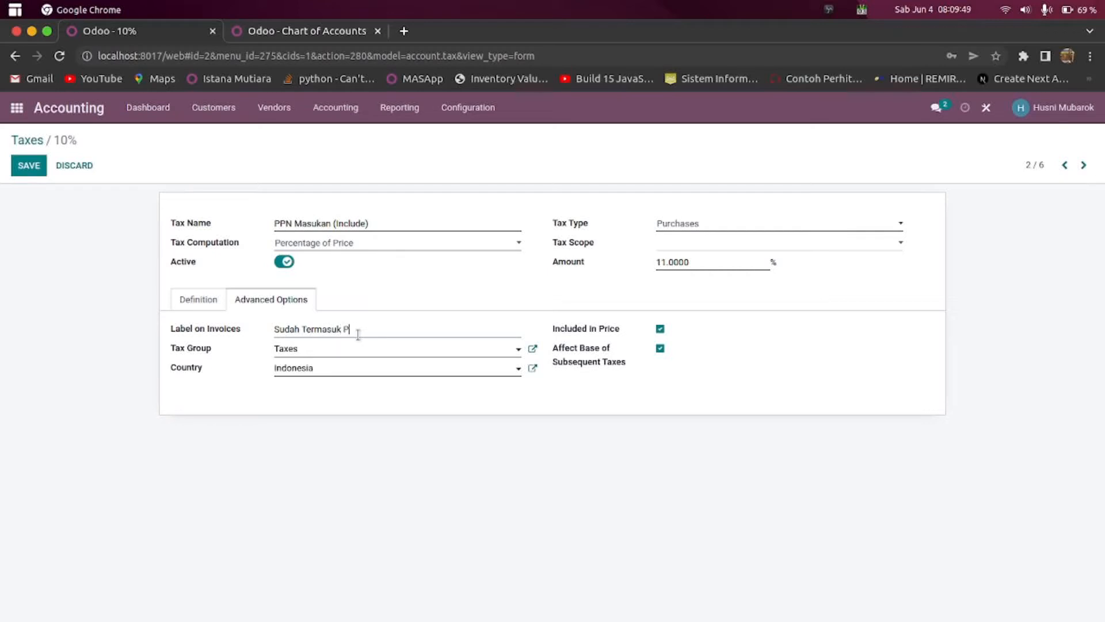
{"action": "left_click", "coordinate": [46, 170]}
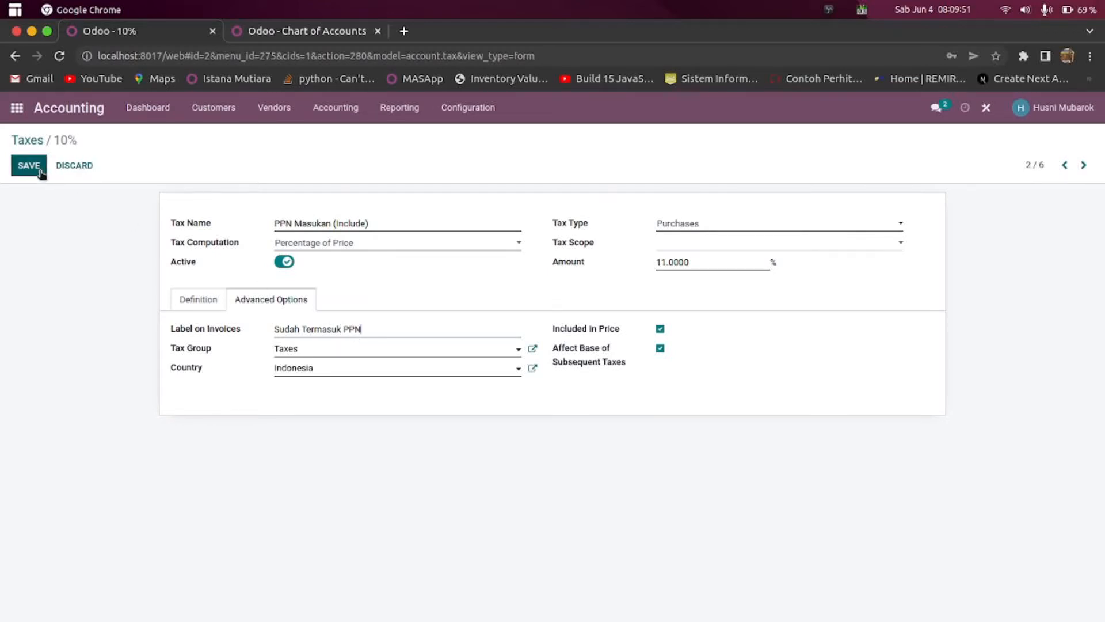
Rename the Exempt sales tax in the taxes list PPN Keluaran (Exclude) and set its amount to 11%
{"action": "left_click", "coordinate": [23, 140]}
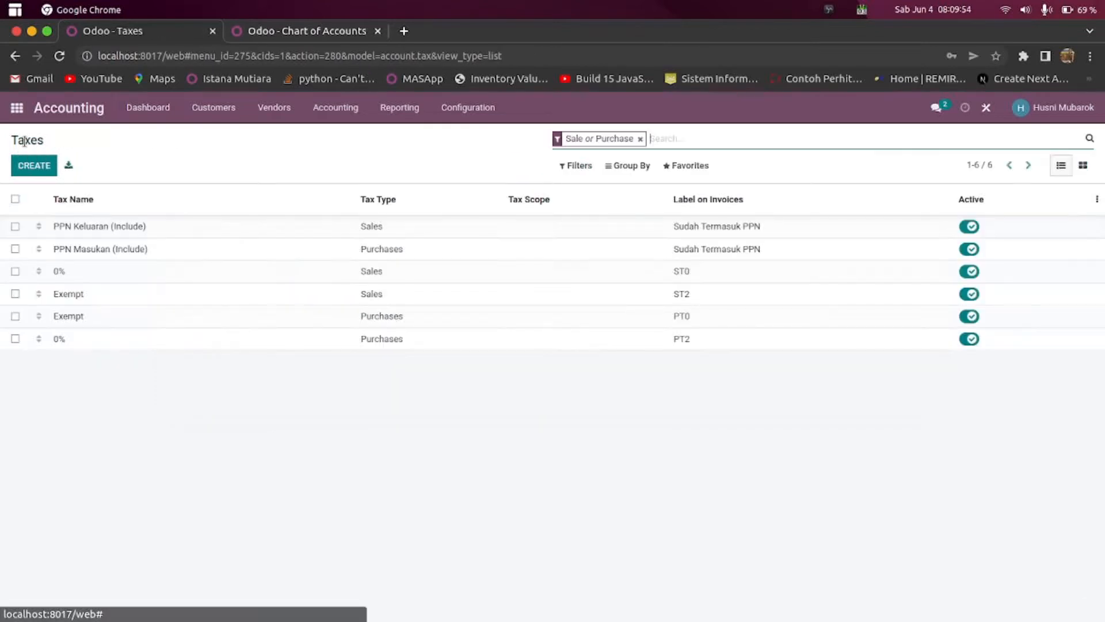
{"action": "left_click", "coordinate": [77, 294]}
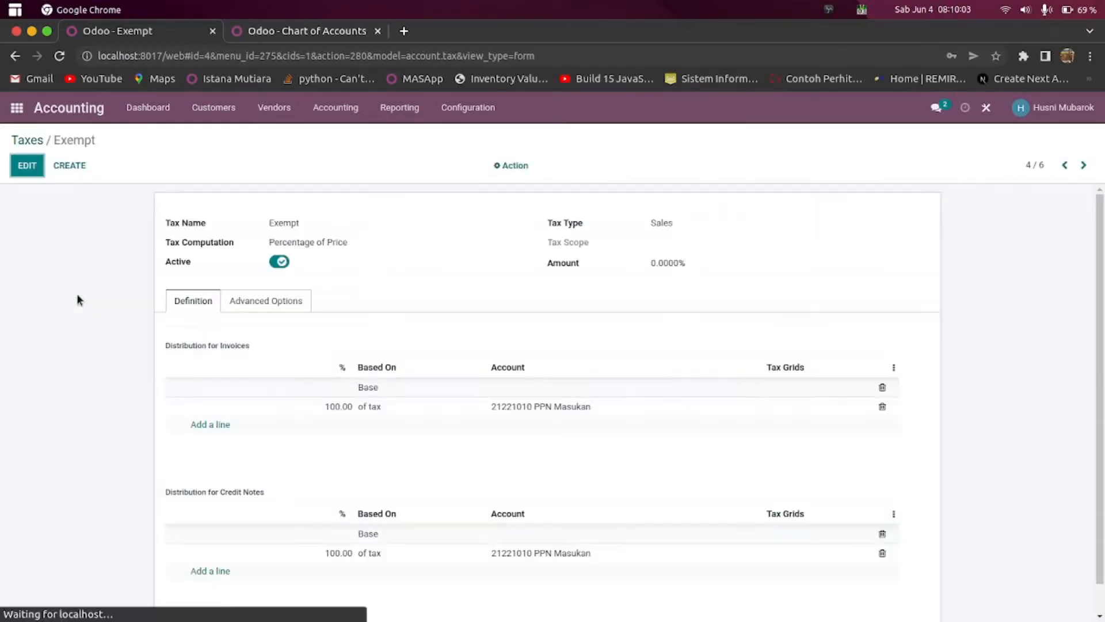
{"action": "left_click", "coordinate": [29, 167]}
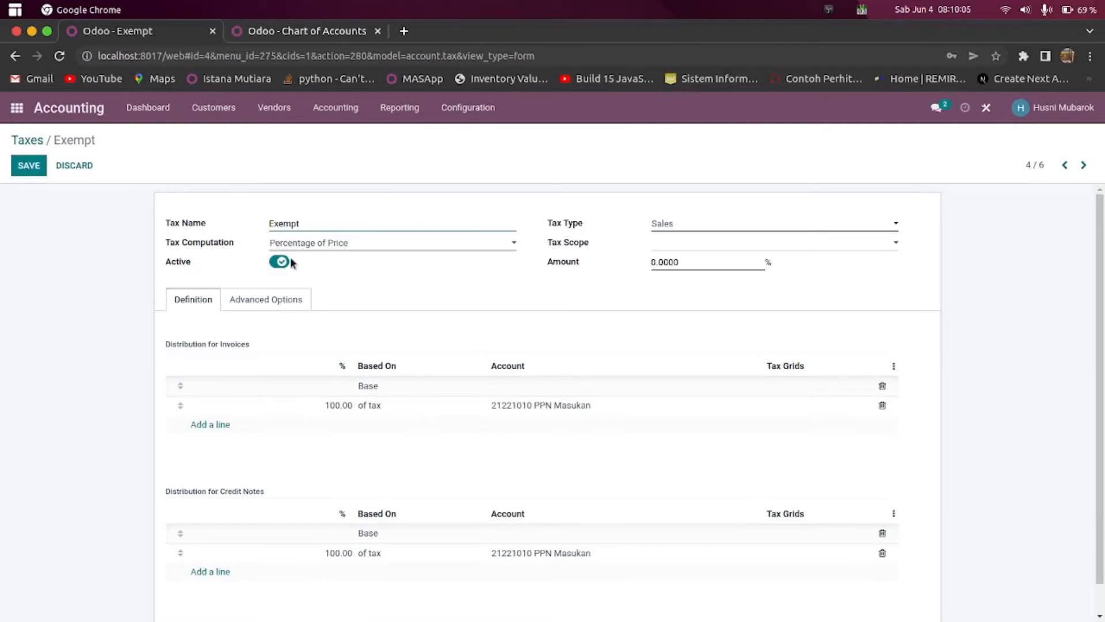
{"action": "left_click_drag", "start_coordinate": [317, 223], "coordinate": [135, 205]}
{"action": "type", "text": "PPN Keluaran (Exclue"}
{"action": "key", "text": "BackSpace"}
{"action": "type", "text": "d"}
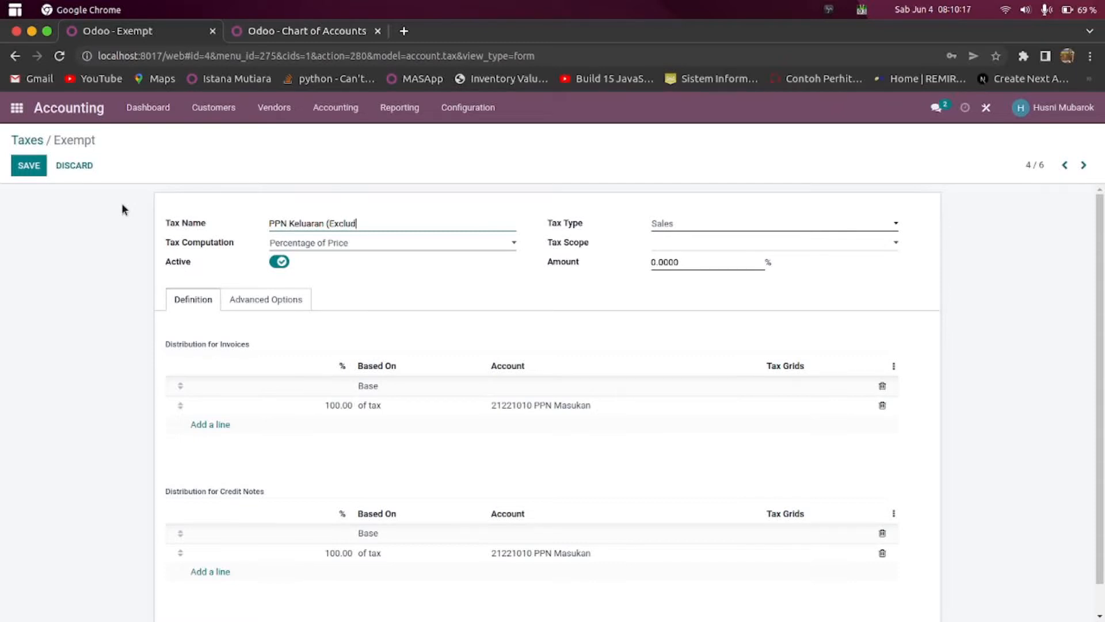
{"action": "type", "text": "e)"}
{"action": "left_click", "coordinate": [653, 264]}
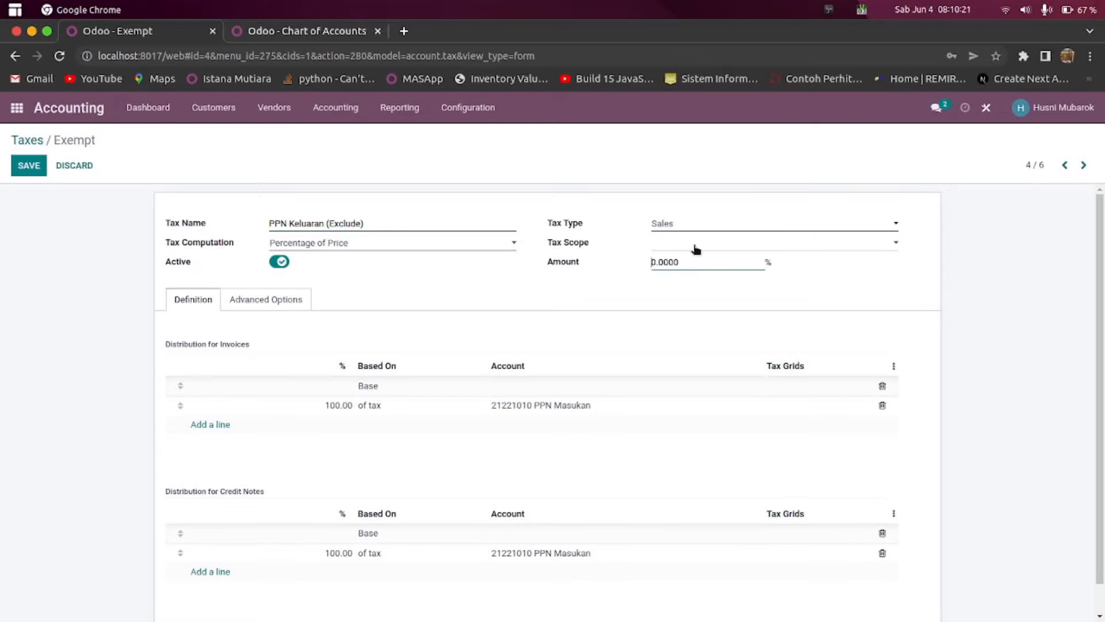
{"action": "key", "text": "shift+Right"}
{"action": "type", "text": "11"}
Set the tax line account to PPN Keluaran in both distributions of the PPN Keluaran (Exclude) tax, invoices and credit notes
{"action": "left_click", "coordinate": [520, 405]}
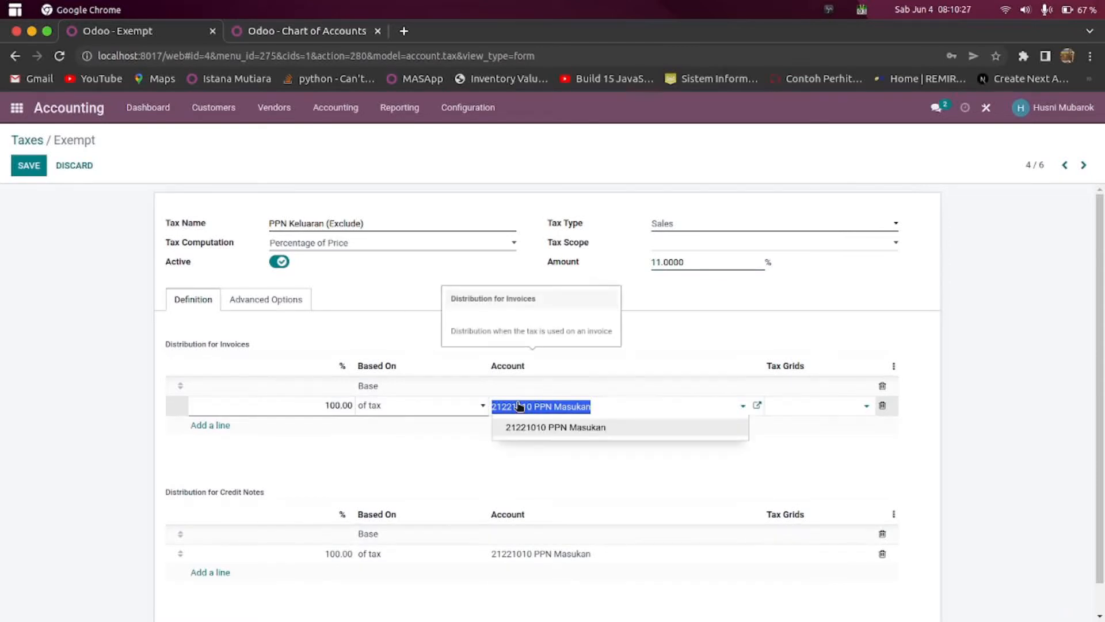
{"action": "type", "text": "PP"}
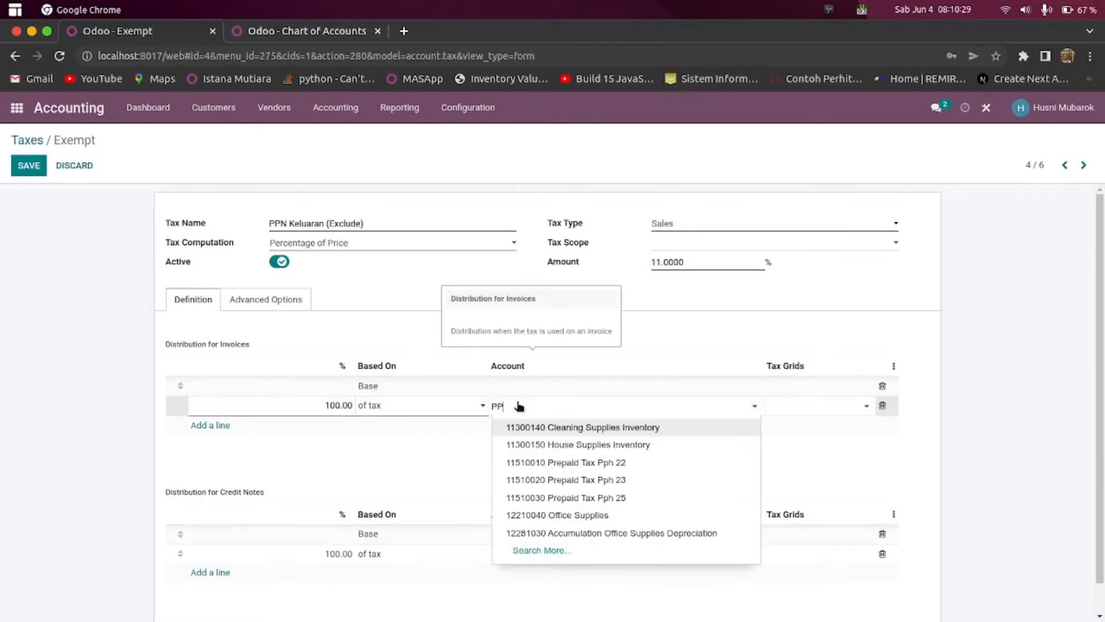
{"action": "type", "text": "N"}
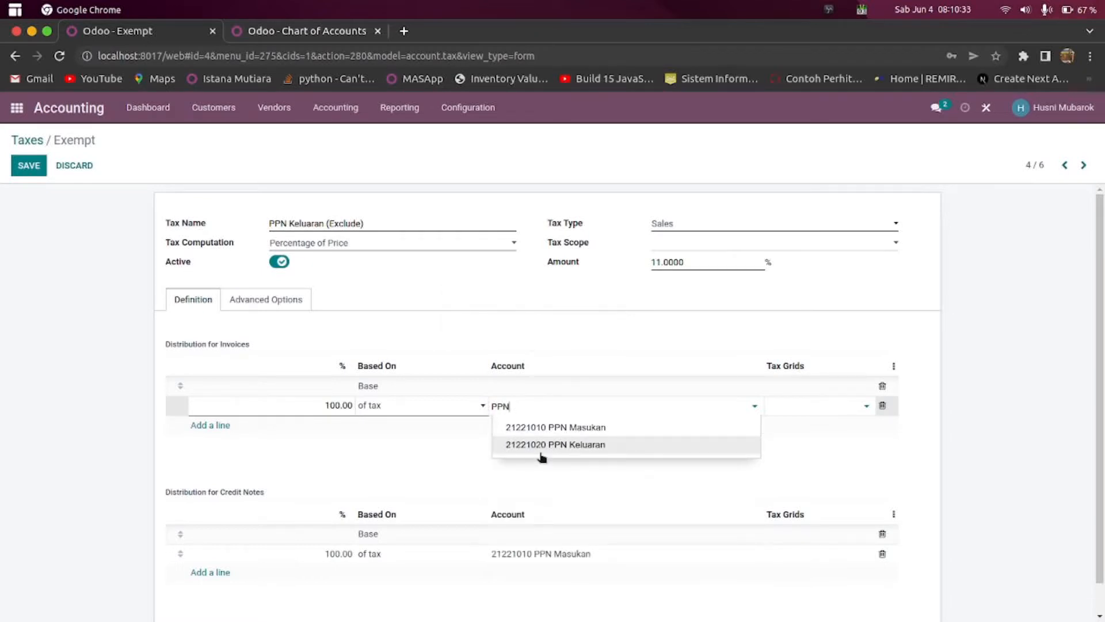
{"action": "left_click", "coordinate": [542, 455]}
{"action": "left_click", "coordinate": [536, 555]}
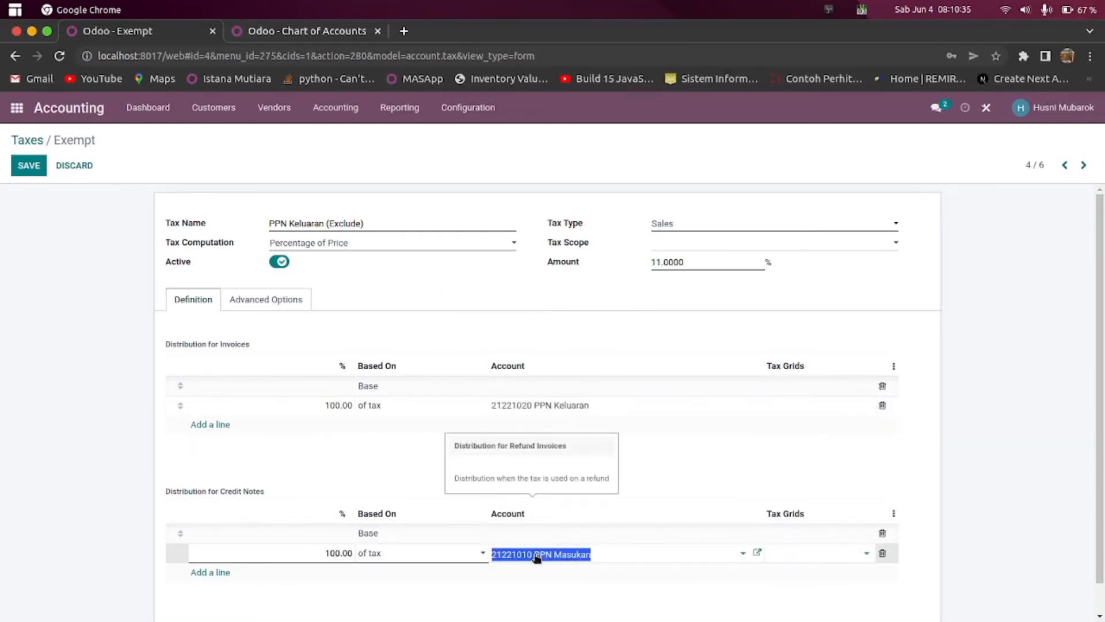
{"action": "type", "text": "PPN"}
{"action": "left_click", "coordinate": [561, 593]}
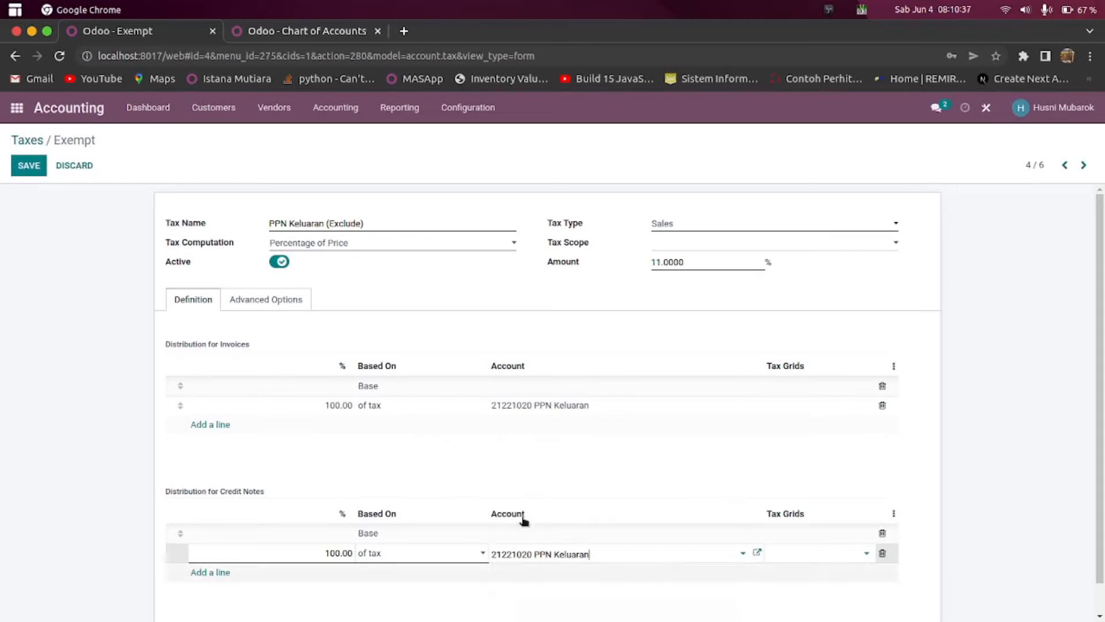
Set the invoice label of the PPN Keluaran (Exclude) tax to Belum Termasuk PPN
{"action": "left_click", "coordinate": [266, 299]}
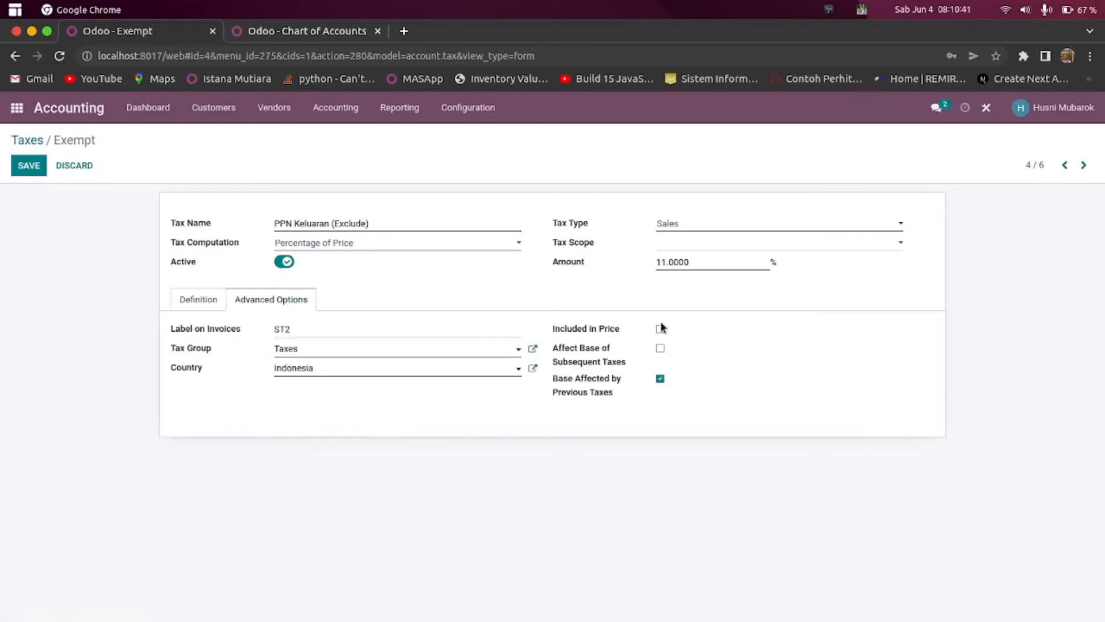
{"action": "left_click_drag", "start_coordinate": [318, 329], "coordinate": [34, 308]}
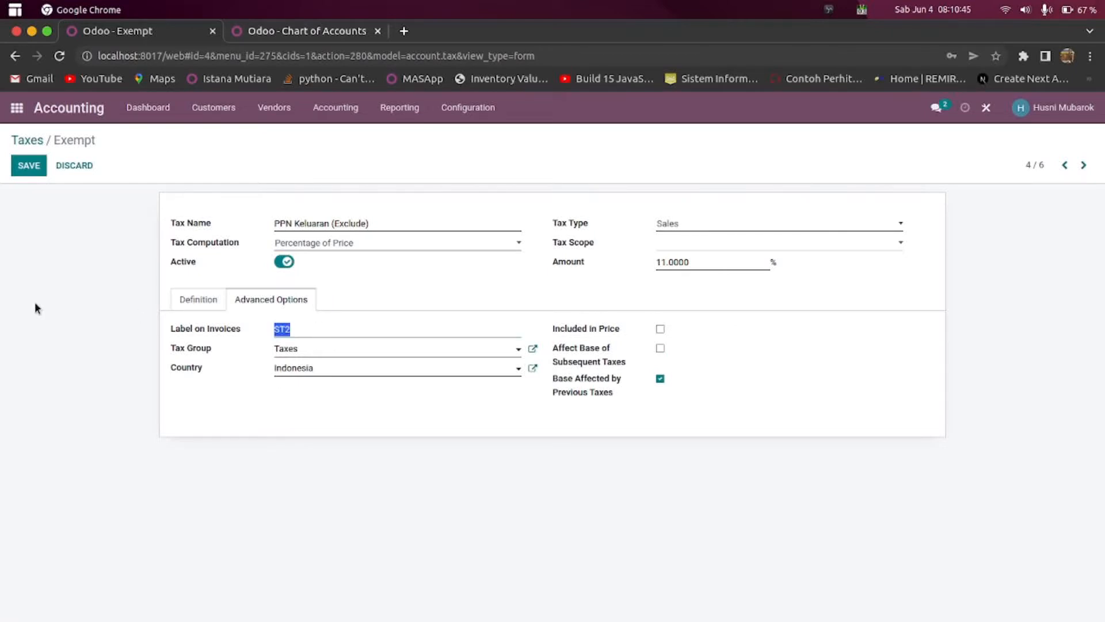
{"action": "type", "text": "Belum Termasuk PPN"}
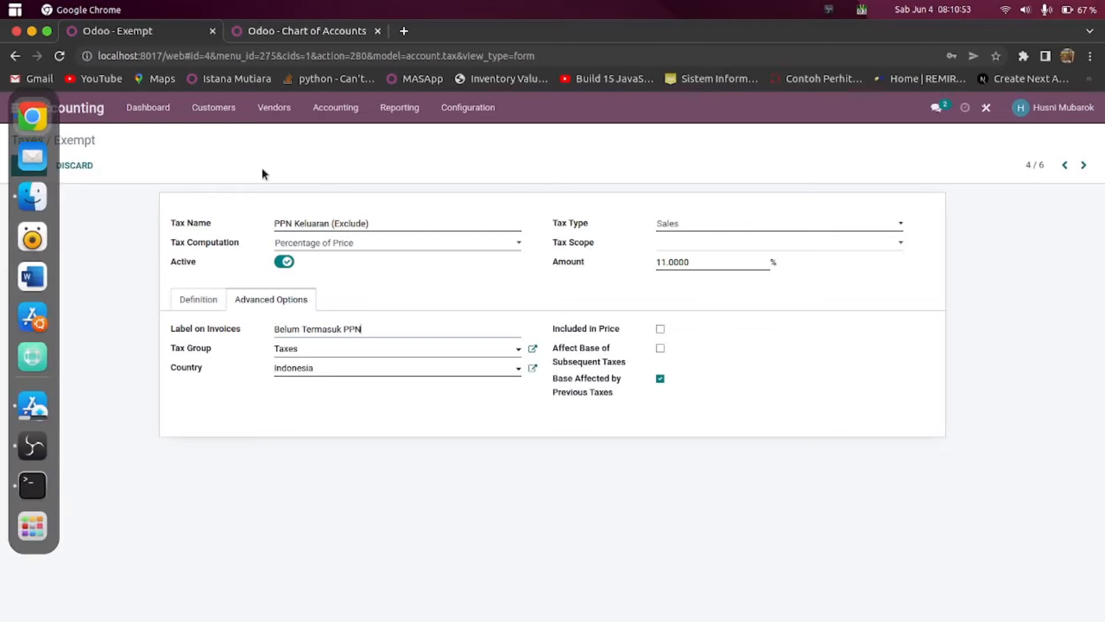
Save the PPN Keluaran (Exclude) tax and rename the Exempt purchase tax in the taxes list PPN Masukan (Exclude)
{"action": "left_click", "coordinate": [26, 167]}
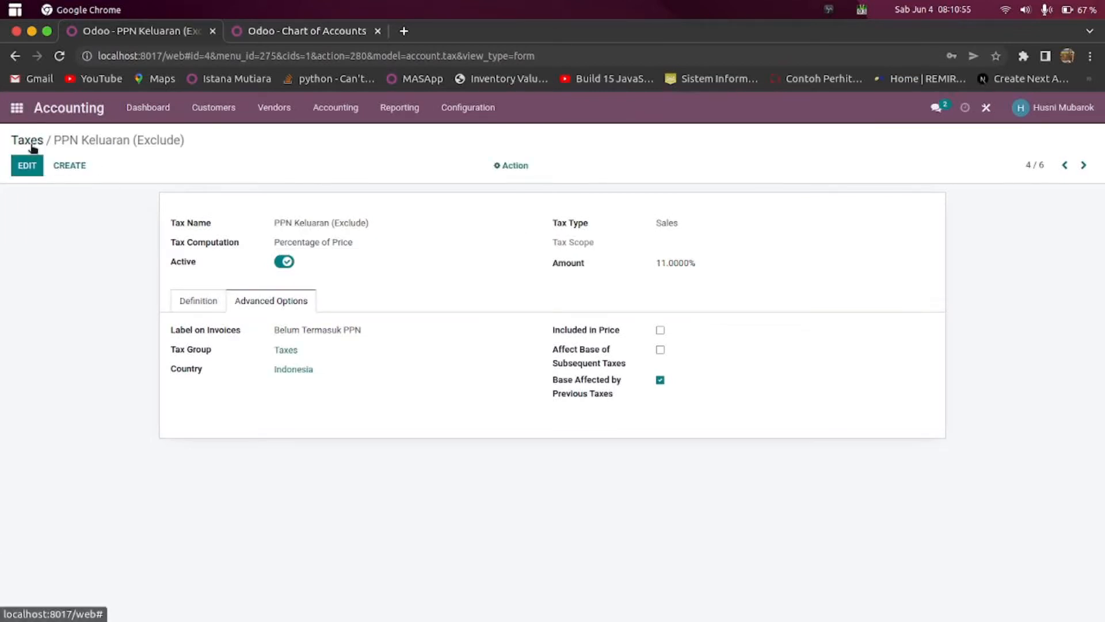
{"action": "left_click", "coordinate": [33, 141]}
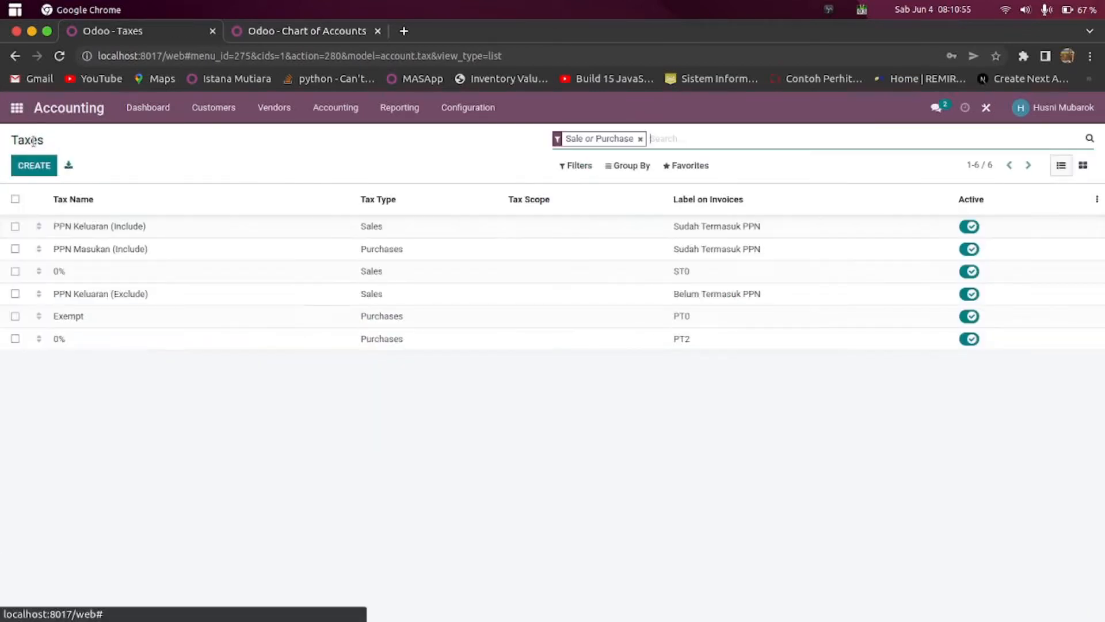
{"action": "left_click", "coordinate": [76, 319]}
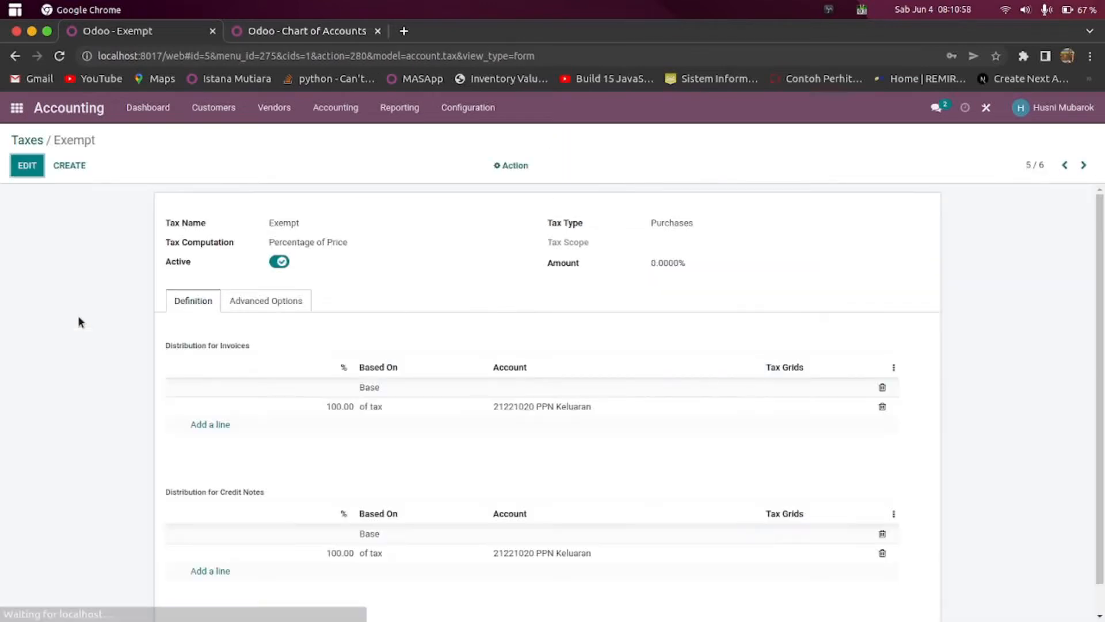
{"action": "left_click", "coordinate": [17, 167]}
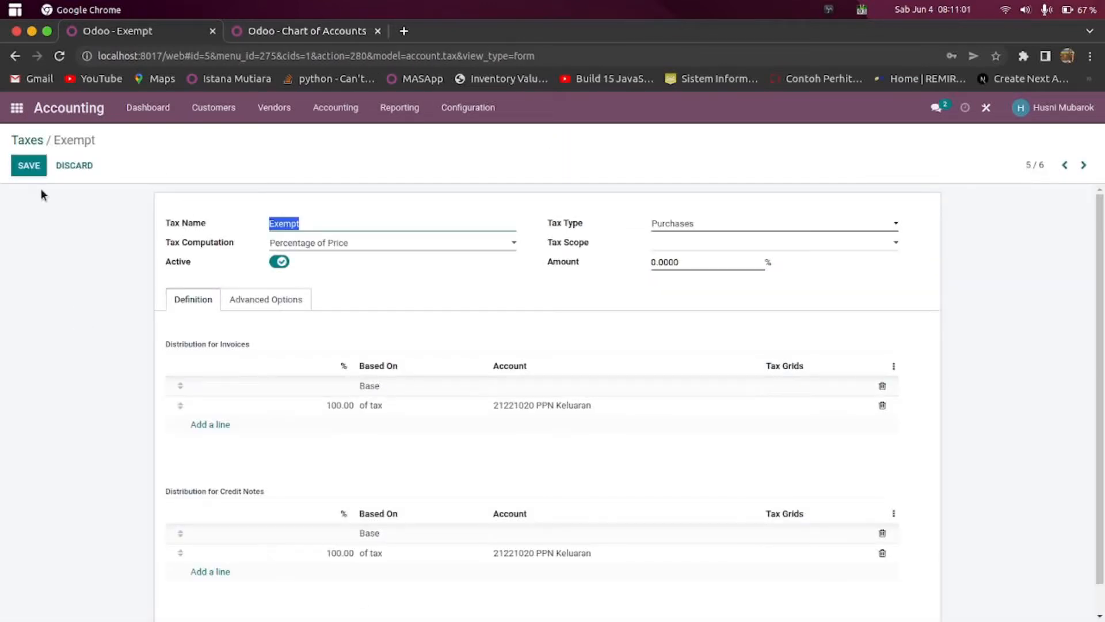
{"action": "type", "text": "PPN Masukan (Exclude"}
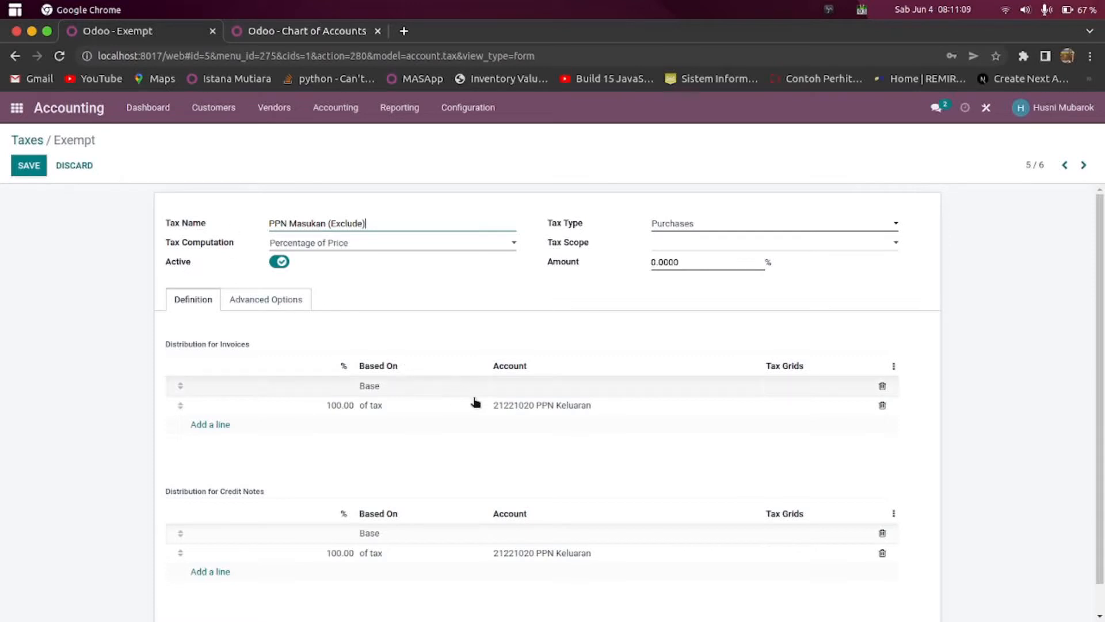
Set the tax line account to 21221010 PPN Masukan in both distributions of the PPN Masukan (Exclude) tax, invoices and credit notes
{"action": "left_click", "coordinate": [531, 410]}
{"action": "type", "text": "MAS"}
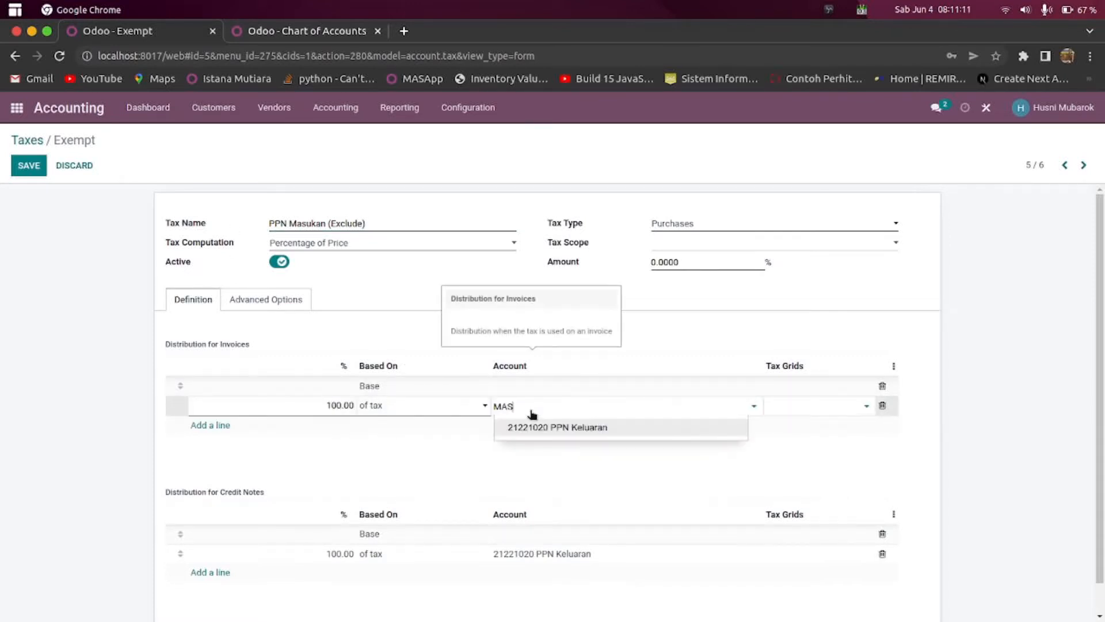
{"action": "left_click", "coordinate": [540, 428]}
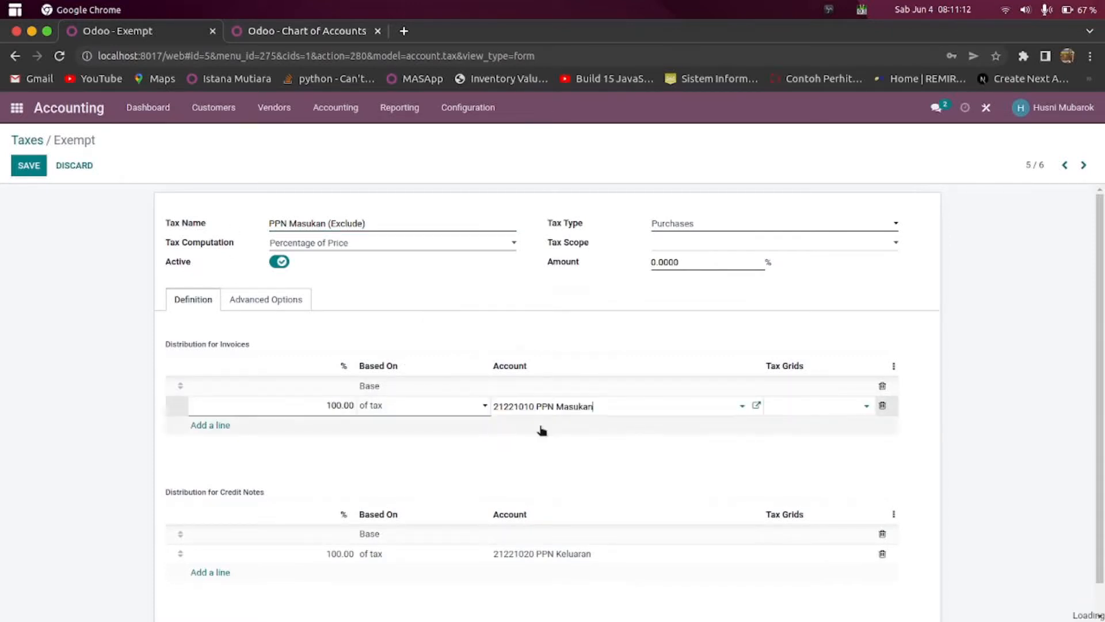
{"action": "left_click", "coordinate": [508, 554]}
{"action": "type", "text": "Mas"}
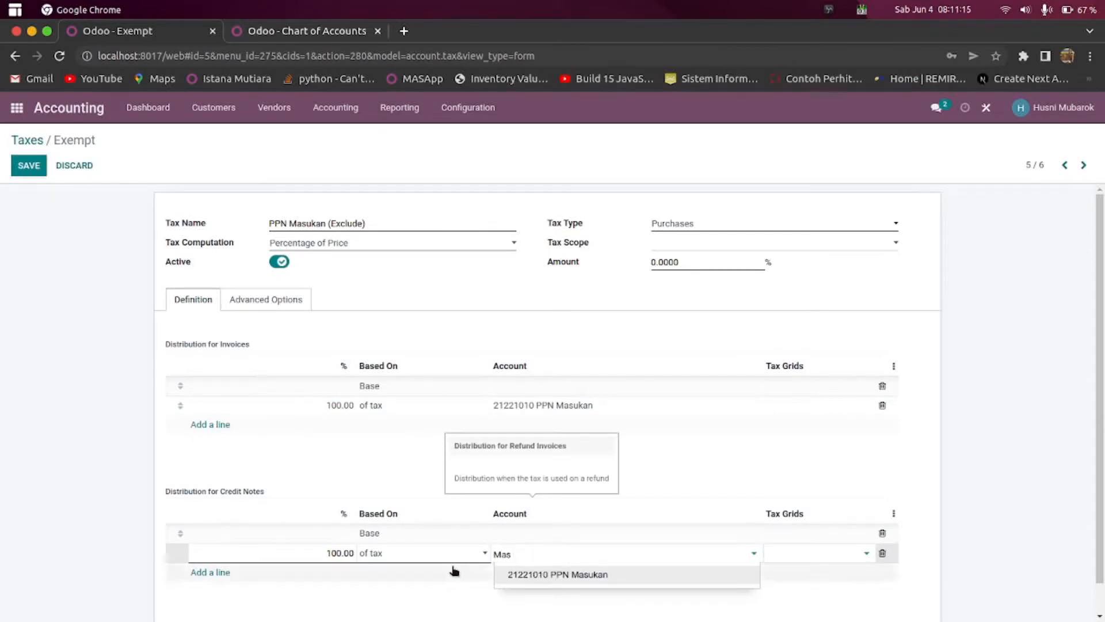
{"action": "left_click", "coordinate": [537, 574]}
Set the amount of the PPN Masukan (Exclude) tax to 11%
{"action": "left_click", "coordinate": [653, 262]}
{"action": "key", "text": "BackSpace"}
{"action": "type", "text": "11"}
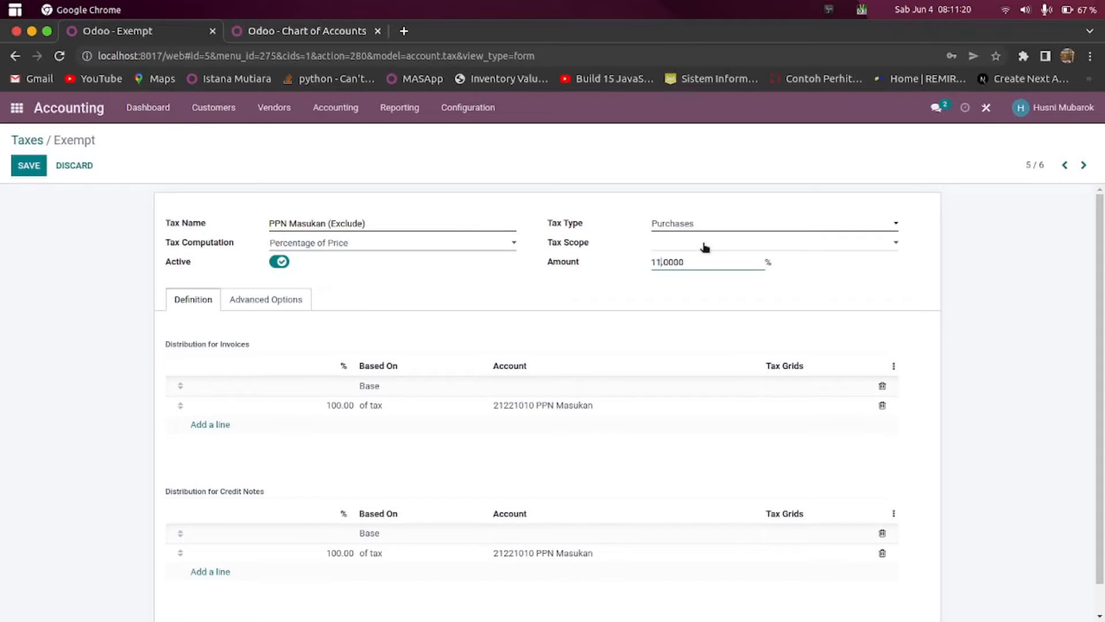
Set the invoice label of the PPN Masukan (Exclude) tax to Belum Termasuk PPN, save it and return to the taxes list
{"action": "left_click", "coordinate": [279, 300]}
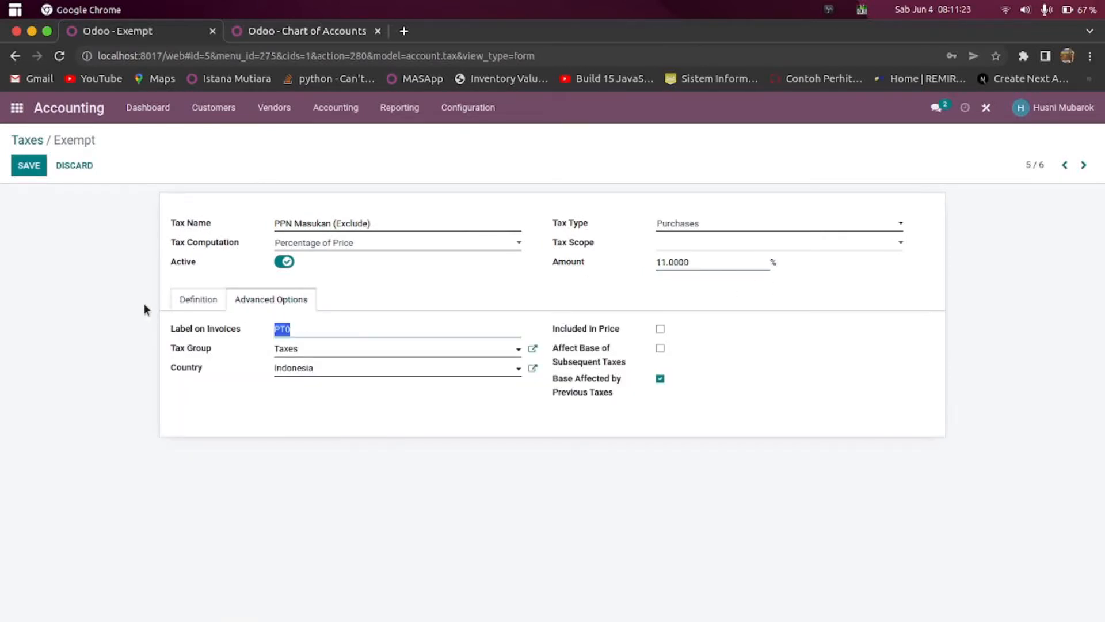
{"action": "type", "text": "Belum Termasuk PPN"}
{"action": "left_click", "coordinate": [36, 167]}
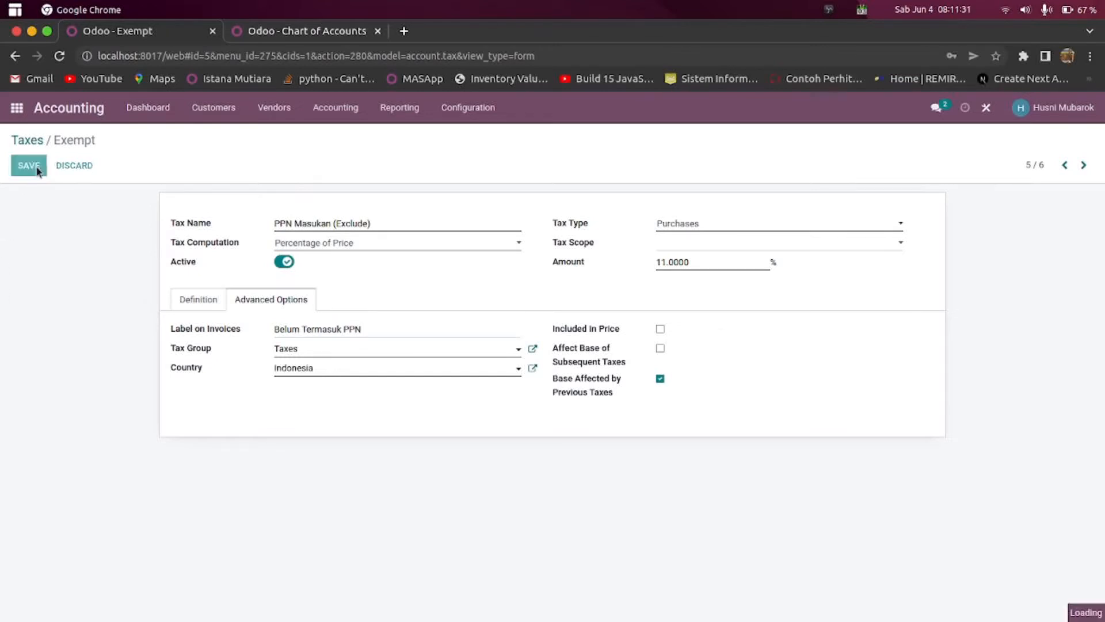
{"action": "left_click", "coordinate": [27, 139]}
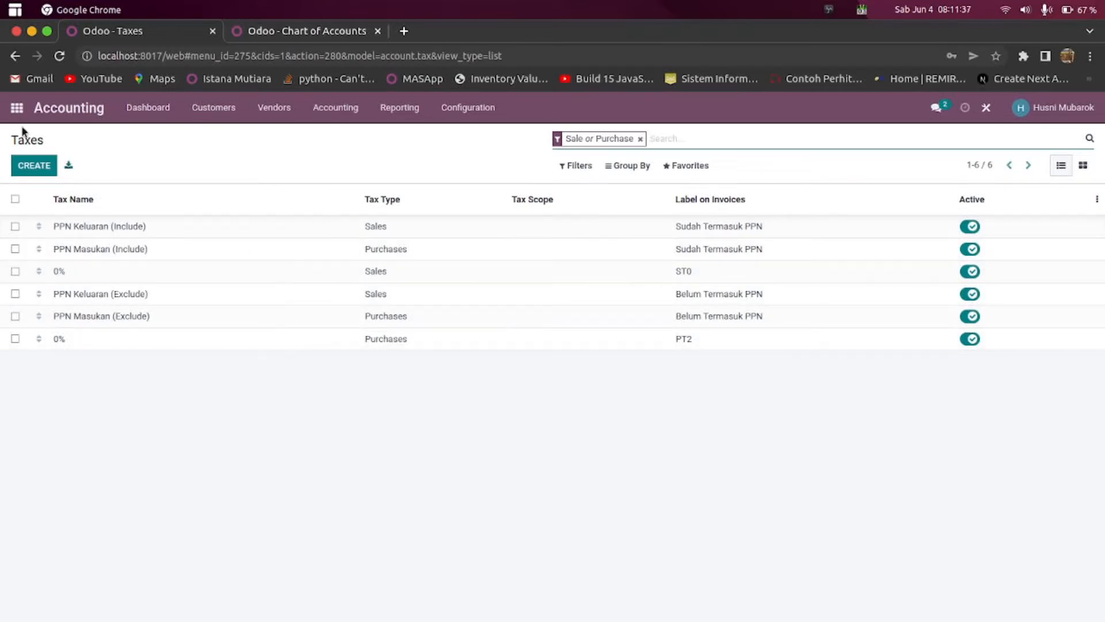
In the accounting settings, set the default sales tax to PPN Keluaran (Exclude) and the default purchase tax to PPN Masukan (Exclude)
{"action": "left_click", "coordinate": [459, 116]}
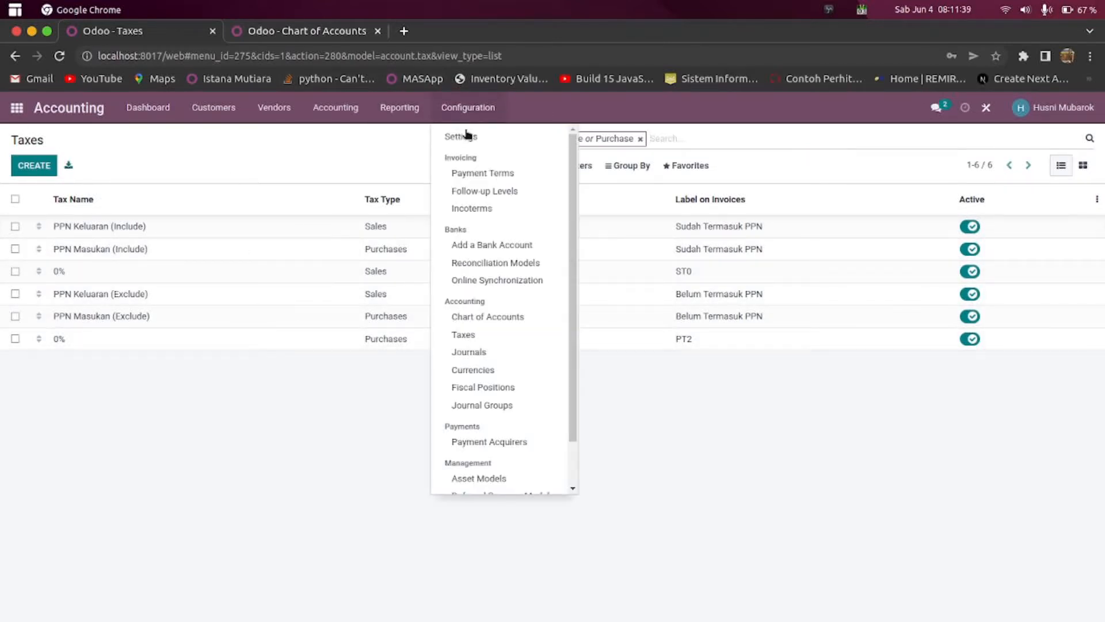
{"action": "left_click", "coordinate": [470, 137]}
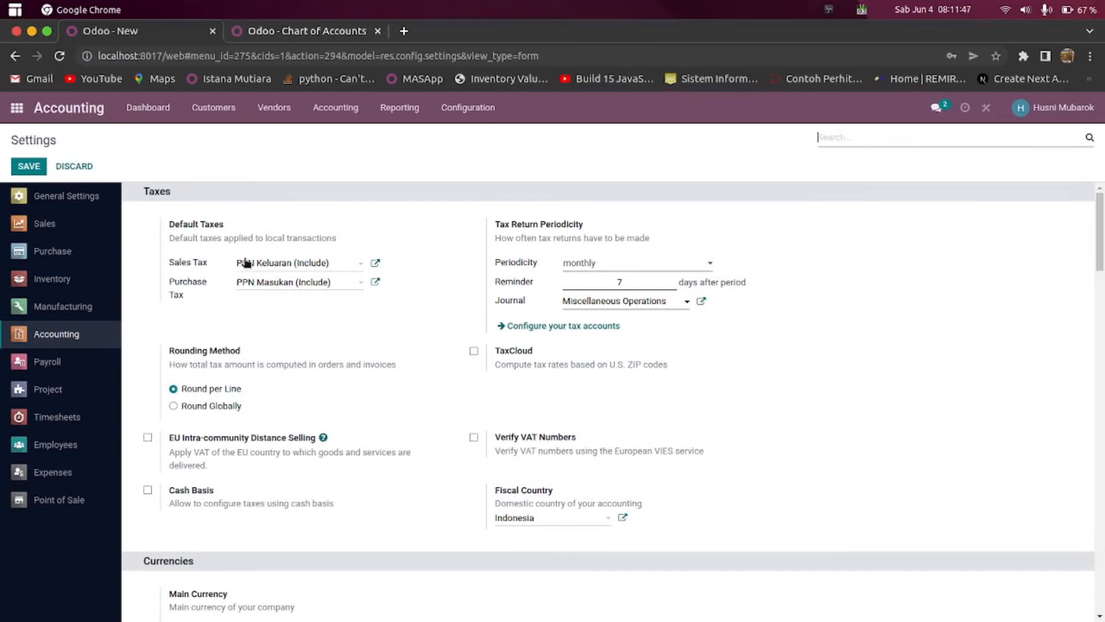
{"action": "left_click", "coordinate": [317, 266]}
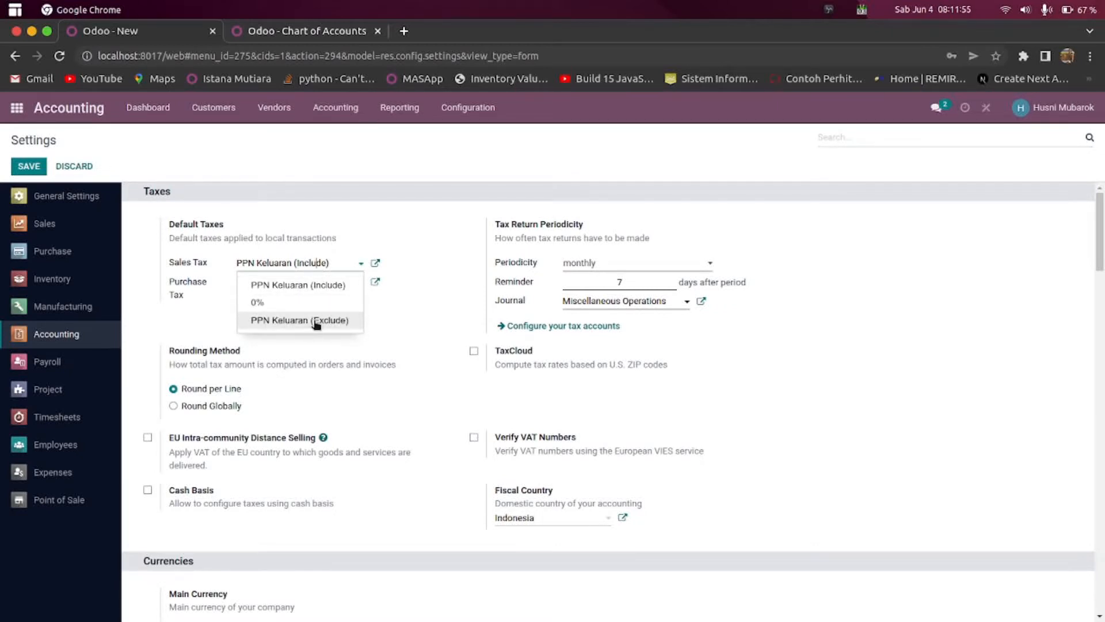
{"action": "left_click", "coordinate": [317, 321]}
{"action": "left_click", "coordinate": [309, 282]}
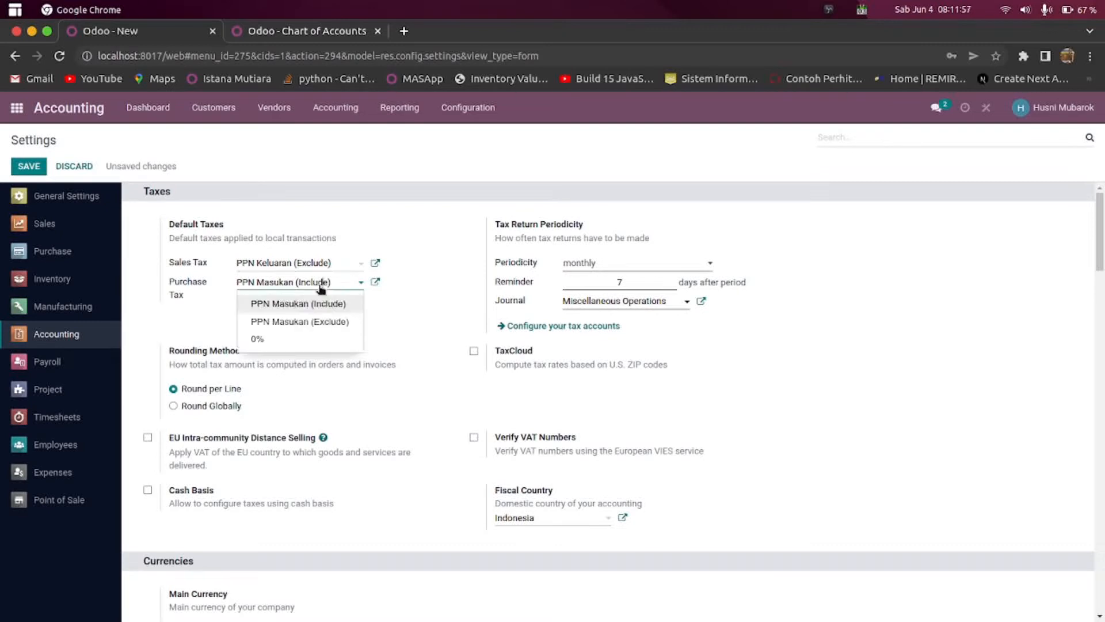
{"action": "left_click", "coordinate": [306, 322]}
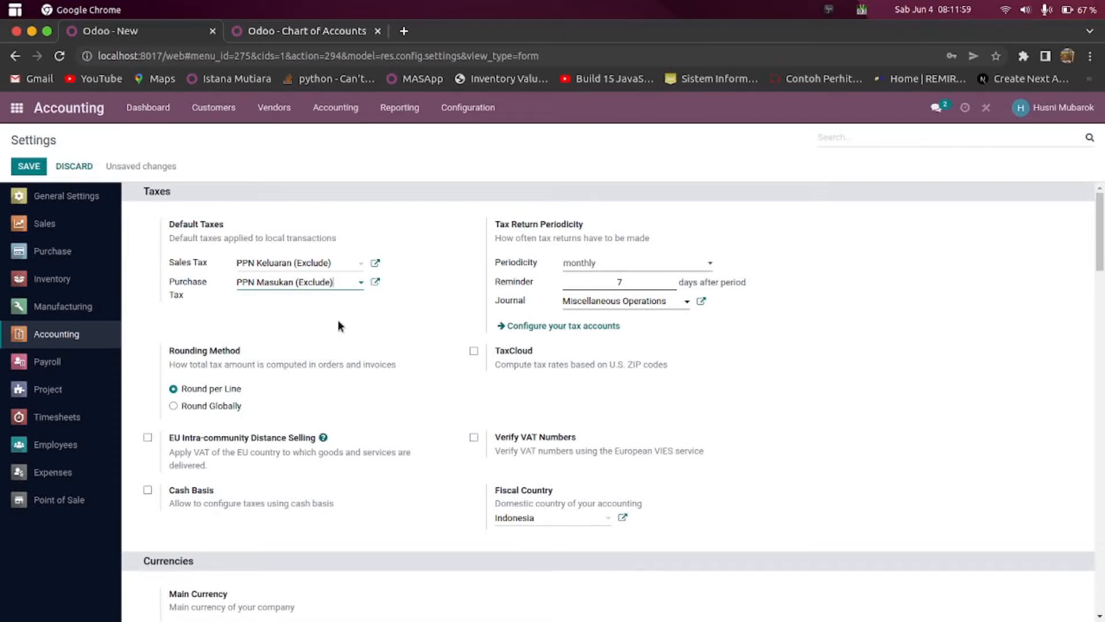
Review the remaining accounting settings, from currencies to vendor bills, and save the settings
{"action": "scroll", "coordinate": [339, 322], "scroll_direction": "down", "scroll_amount": 1}
{"action": "scroll", "coordinate": [337, 319], "scroll_direction": "down", "scroll_amount": 6}
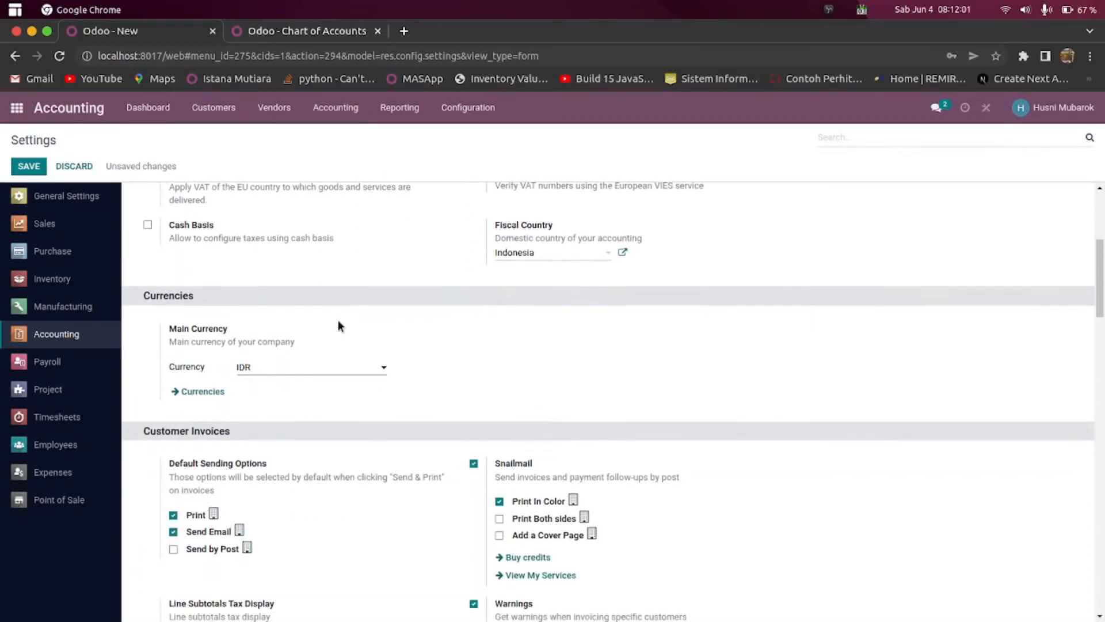
{"action": "scroll", "coordinate": [338, 319], "scroll_direction": "down", "scroll_amount": 5}
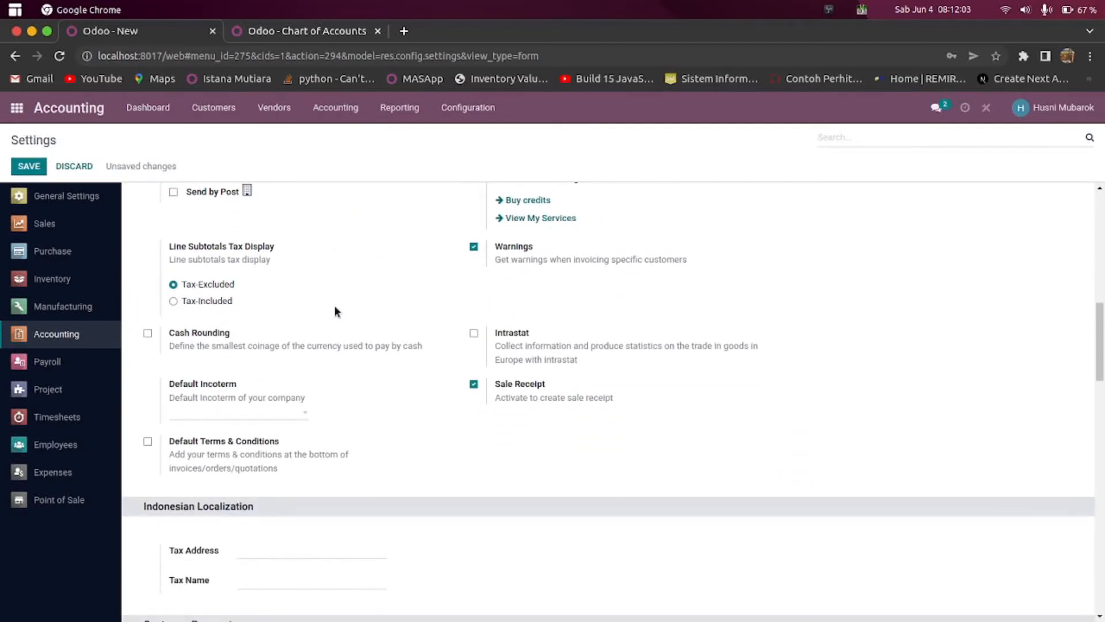
{"action": "scroll", "coordinate": [338, 308], "scroll_direction": "down", "scroll_amount": 5}
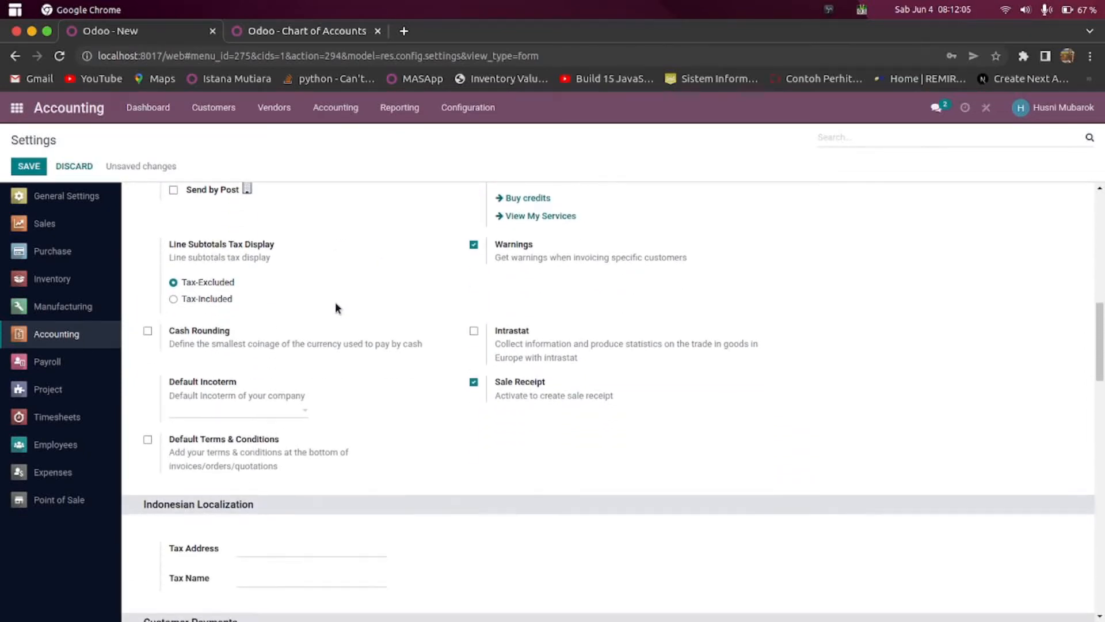
{"action": "scroll", "coordinate": [338, 308], "scroll_direction": "down", "scroll_amount": 1}
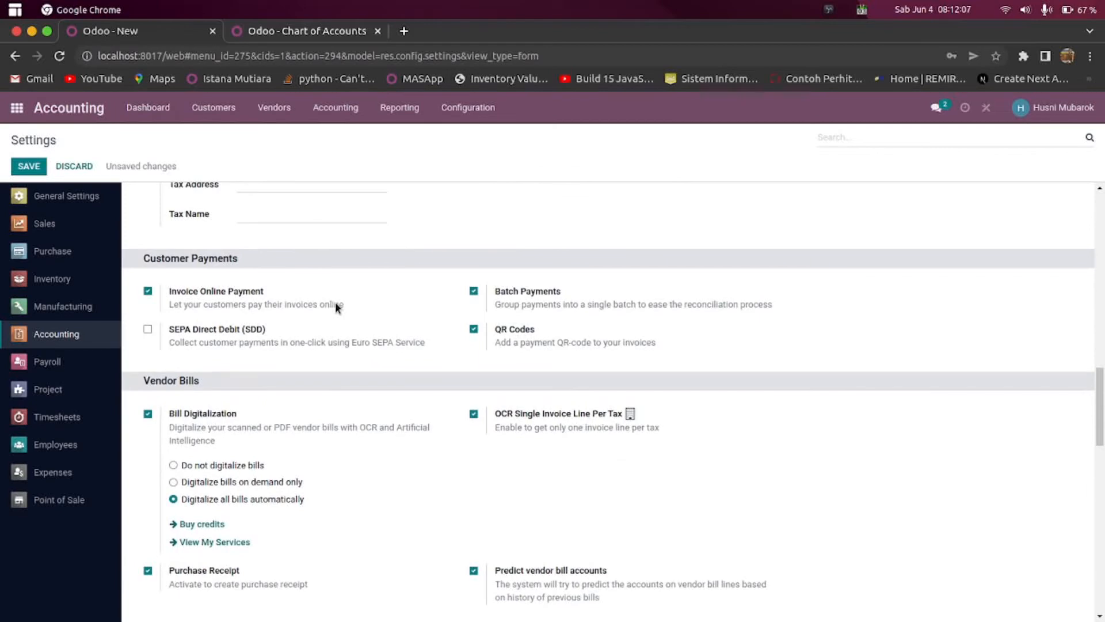
{"action": "scroll", "coordinate": [333, 301], "scroll_direction": "down", "scroll_amount": 3}
{"action": "scroll", "coordinate": [333, 301], "scroll_direction": "up", "scroll_amount": 14}
{"action": "scroll", "coordinate": [323, 300], "scroll_direction": "up", "scroll_amount": 4}
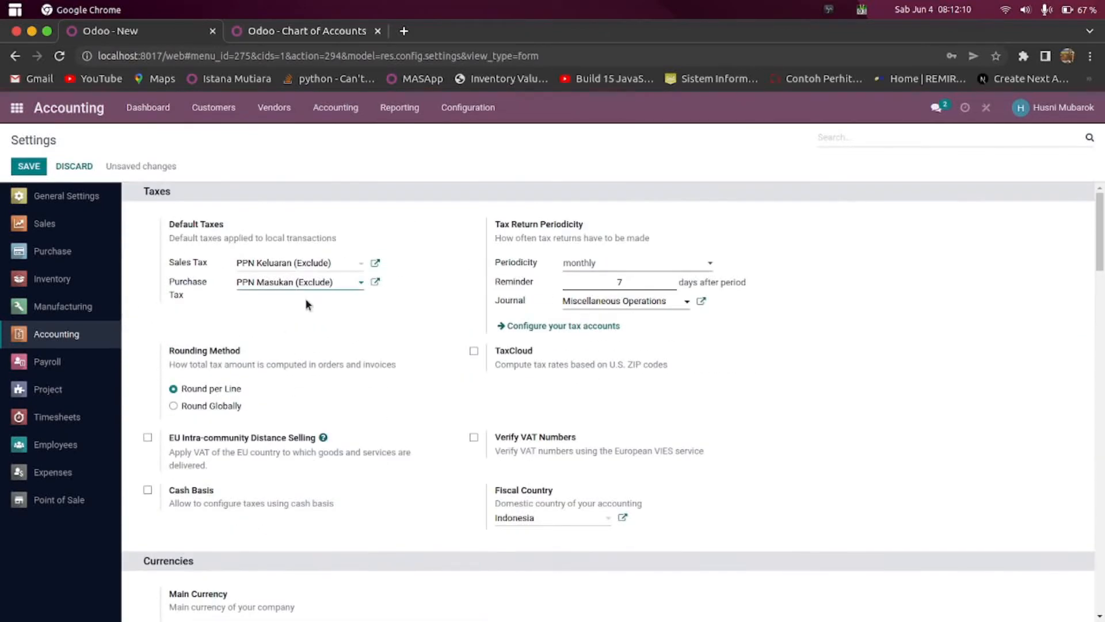
{"action": "left_click", "coordinate": [40, 165]}
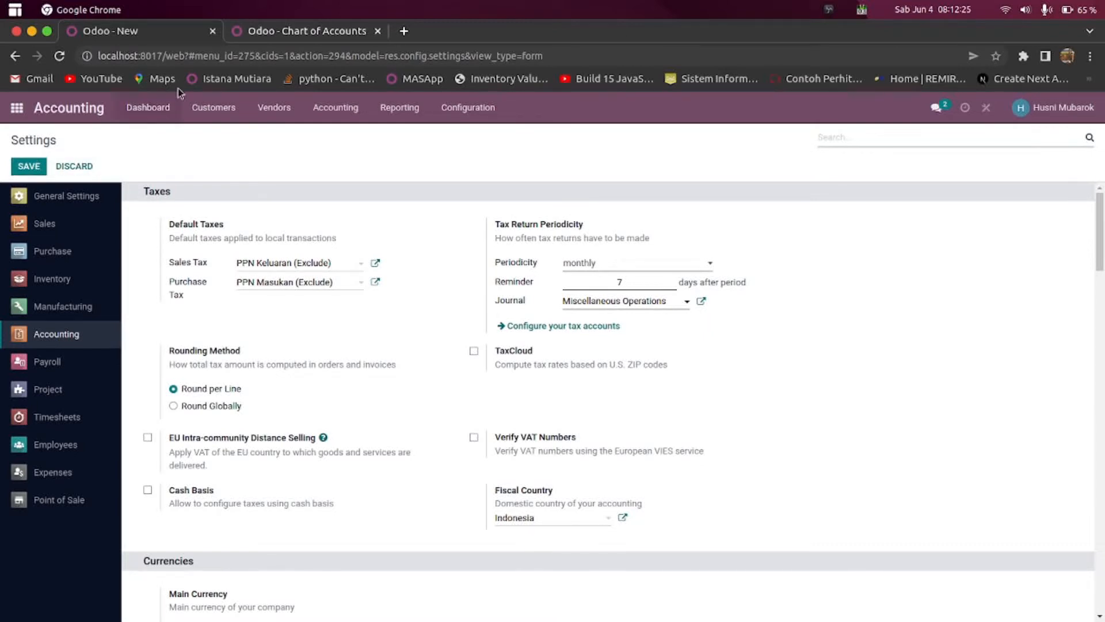
Open the list of customers in Accounting
{"action": "left_click", "coordinate": [214, 114]}
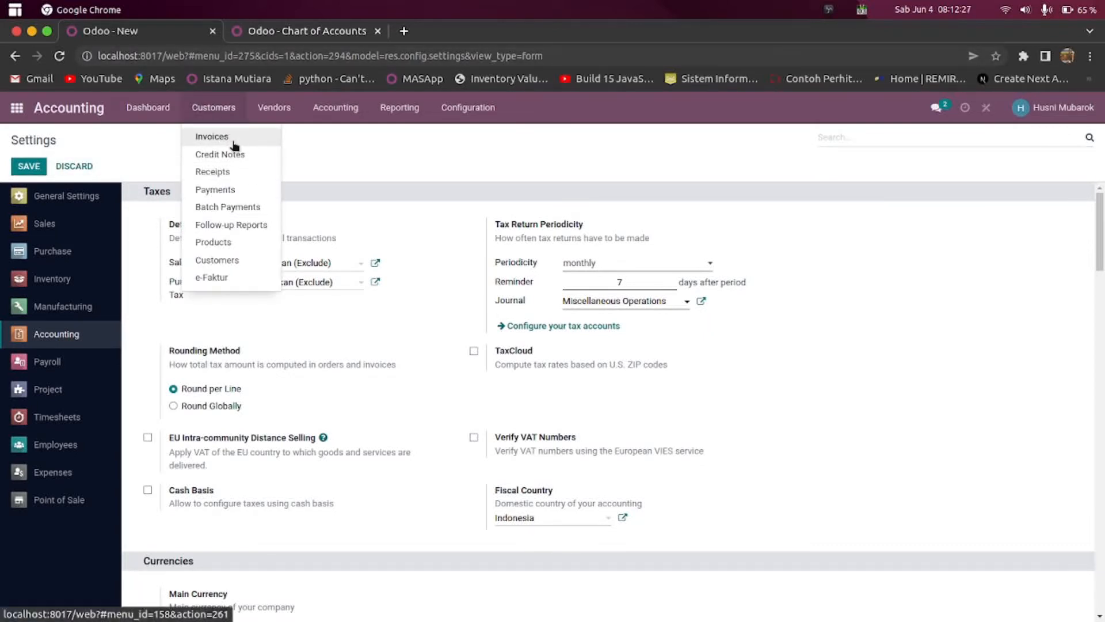
{"action": "left_click", "coordinate": [217, 260]}
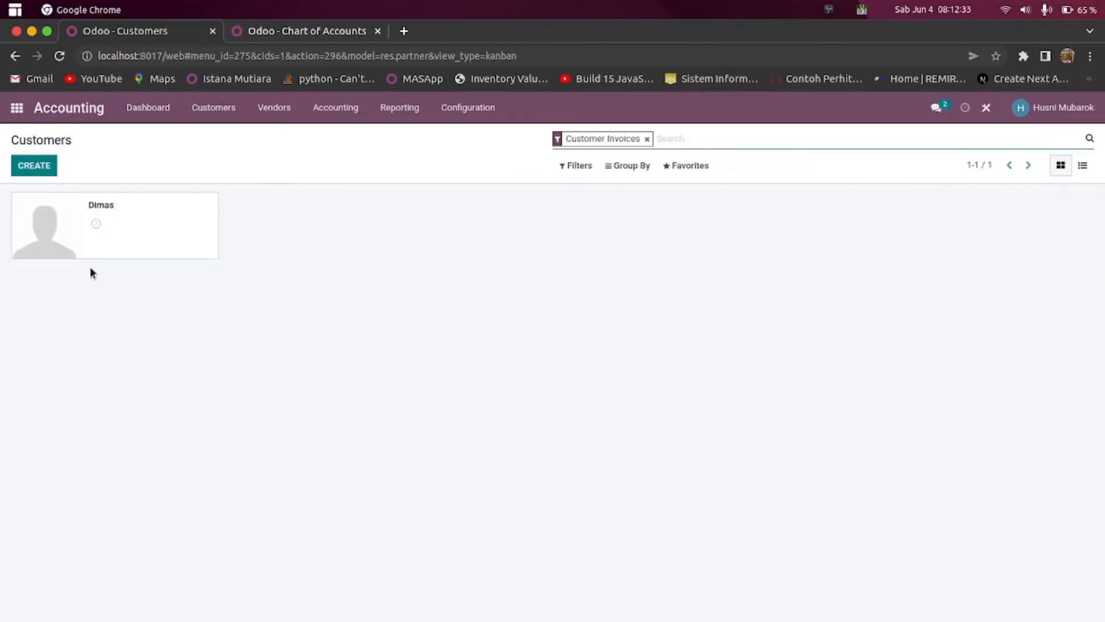
Switch to Files and open res.partner Customer.csv from the Documents/Template Import Odoo/15 folder
{"action": "mouse_move", "coordinate": [404, 621]}
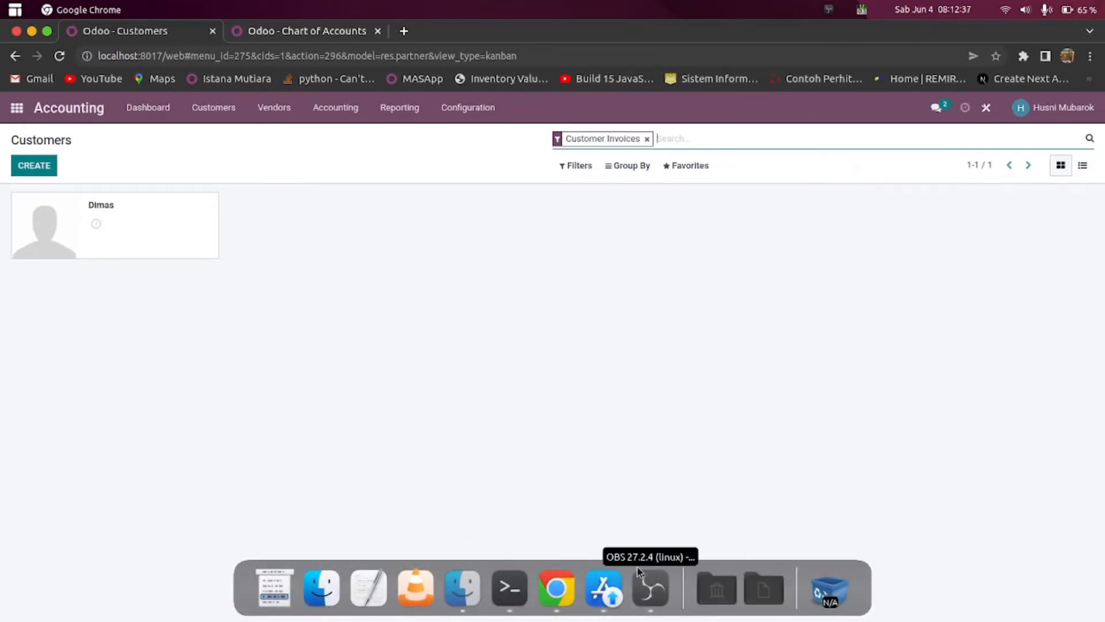
{"action": "mouse_move", "coordinate": [461, 620]}
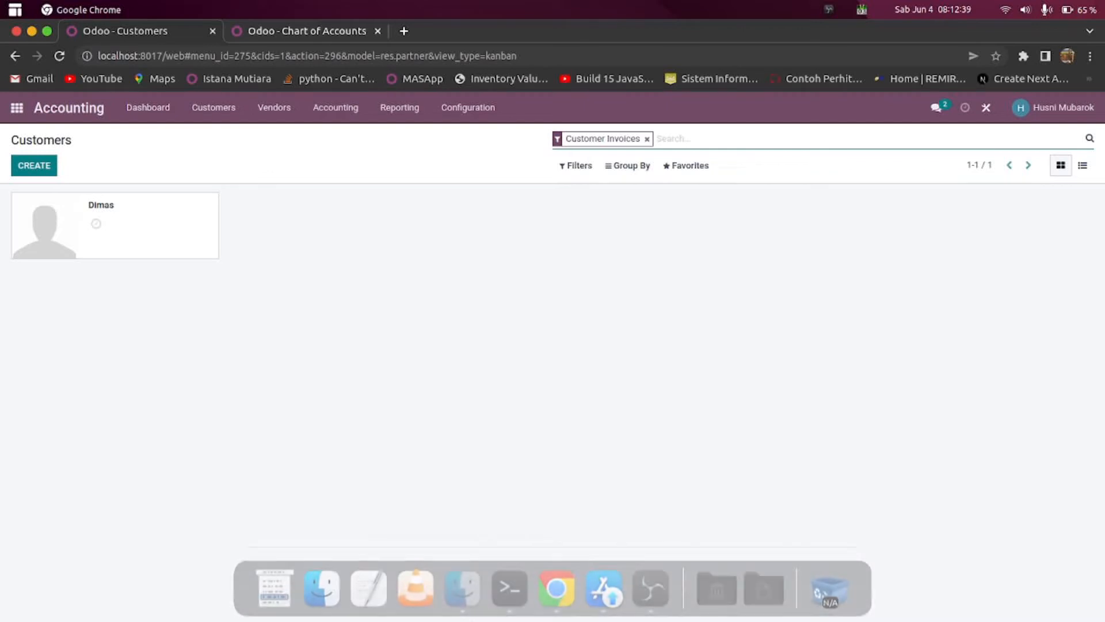
{"action": "left_click", "coordinate": [462, 588]}
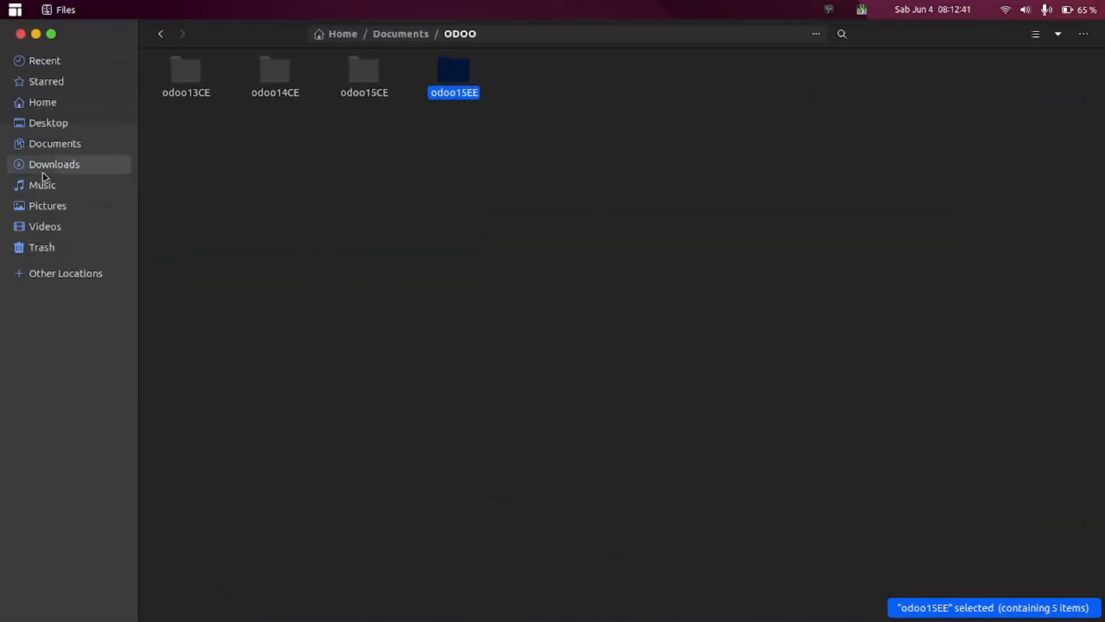
{"action": "left_click", "coordinate": [60, 148]}
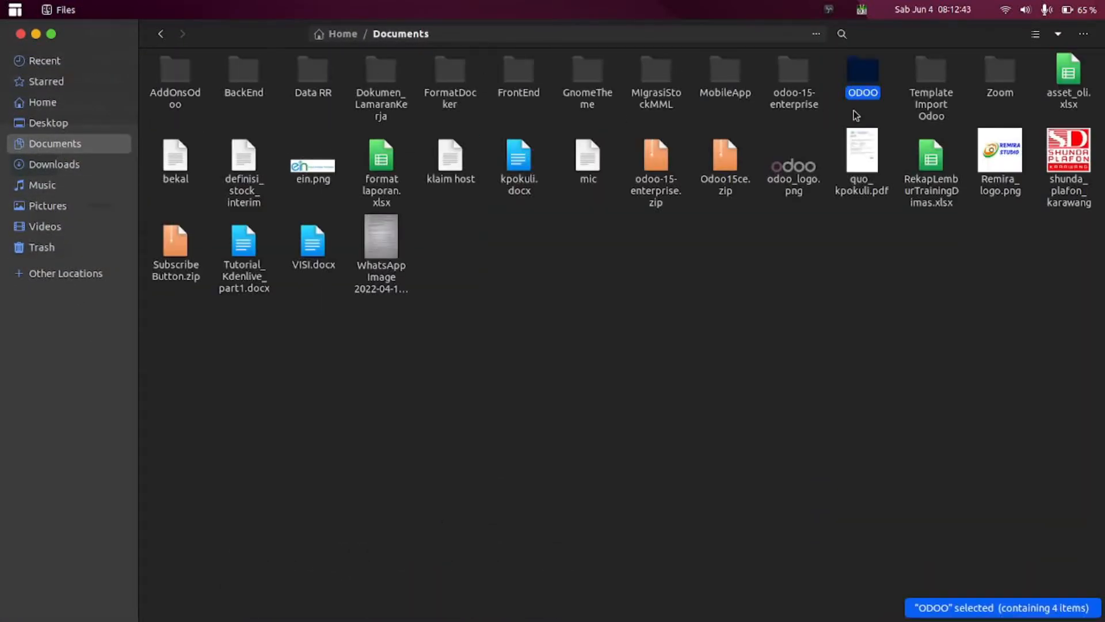
{"action": "double_click", "coordinate": [931, 72]}
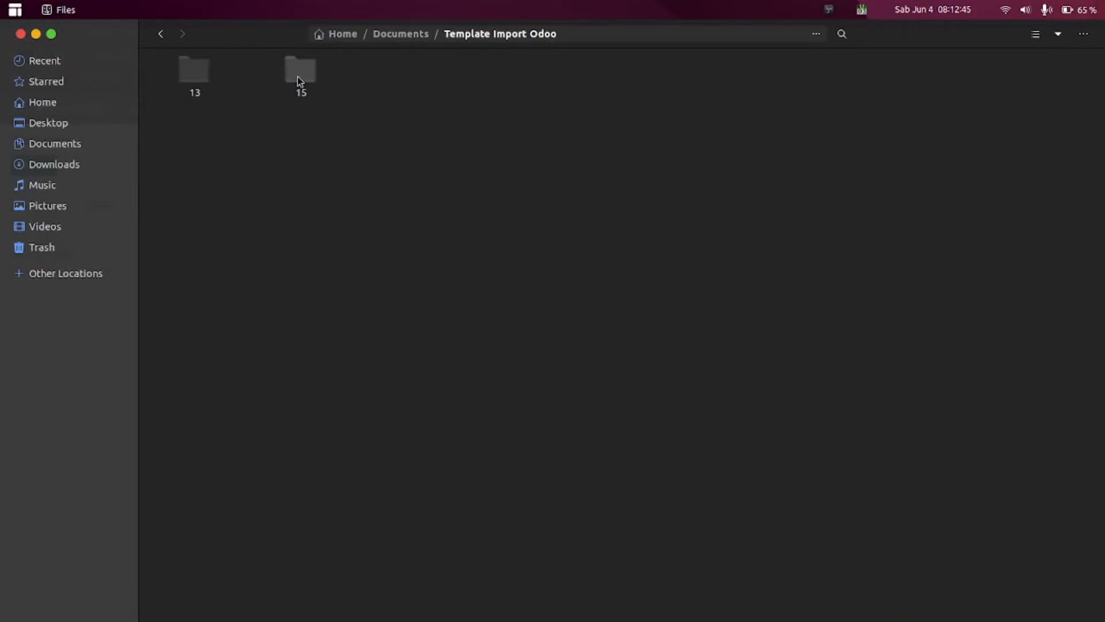
{"action": "double_click", "coordinate": [300, 81]}
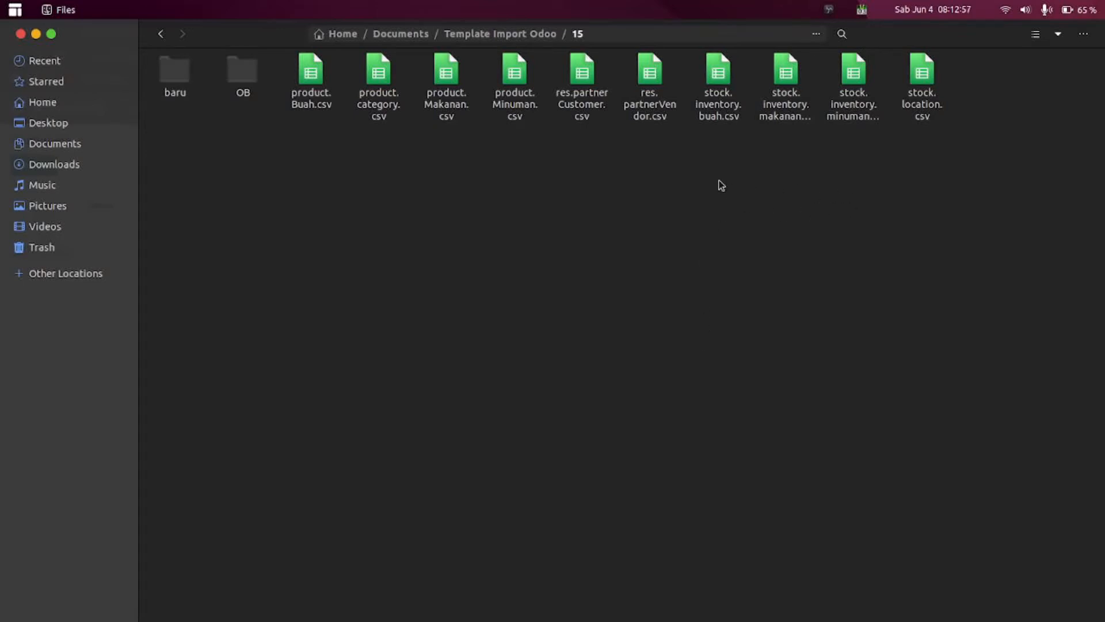
{"action": "left_click", "coordinate": [586, 103]}
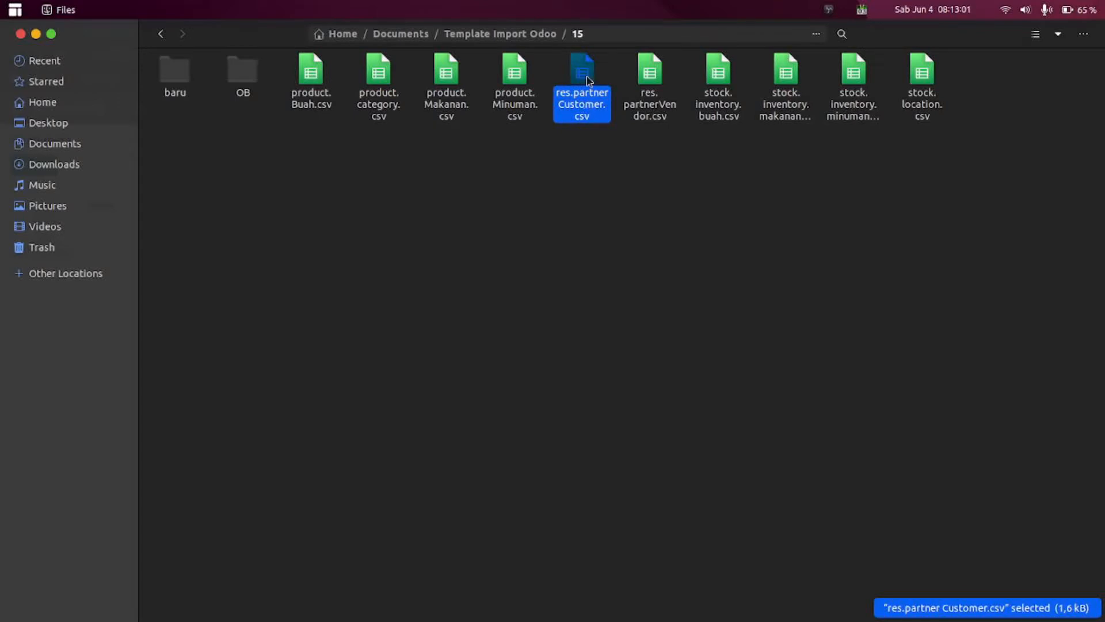
{"action": "key", "text": "Return"}
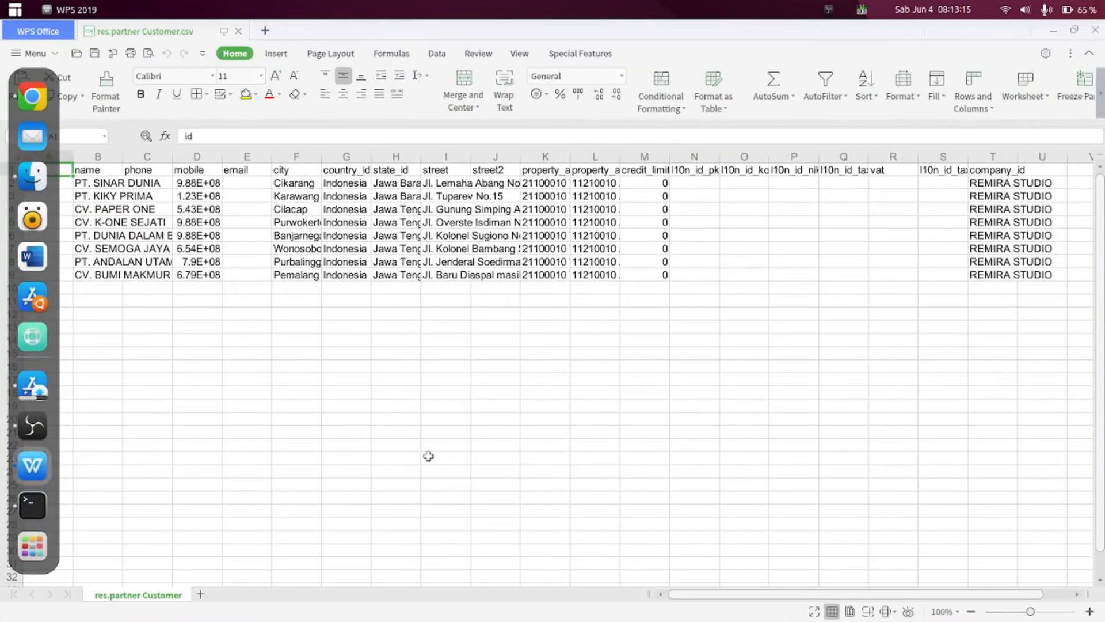
Fit the widths of the name and mobile columns to their contents in the customer import sheet
{"action": "left_click", "coordinate": [429, 458]}
{"action": "double_click", "coordinate": [121, 157]}
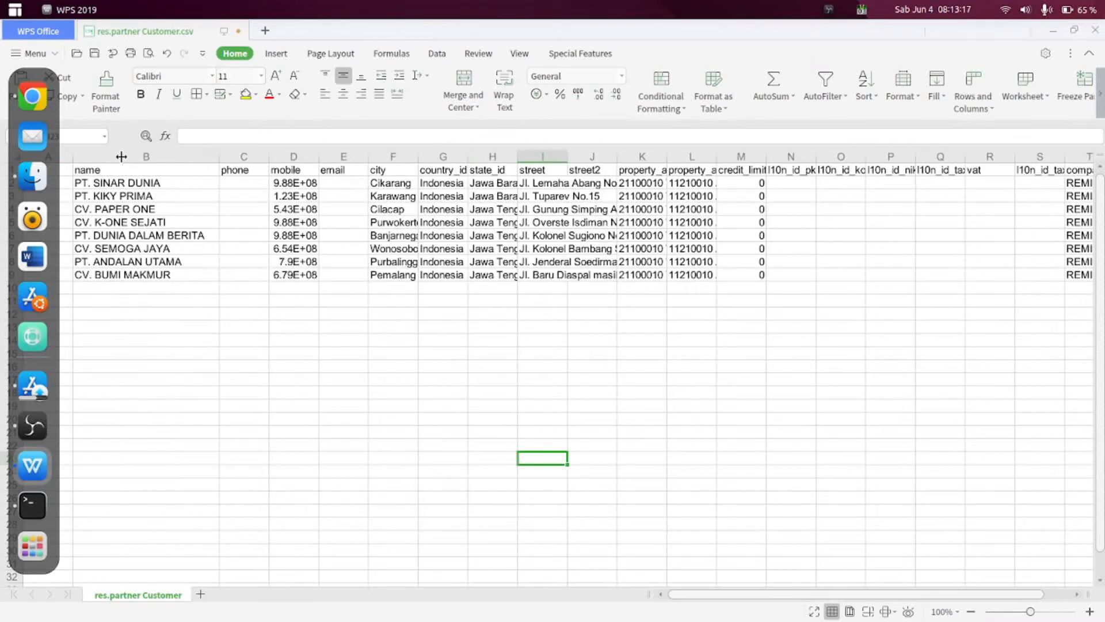
{"action": "double_click", "coordinate": [319, 157]}
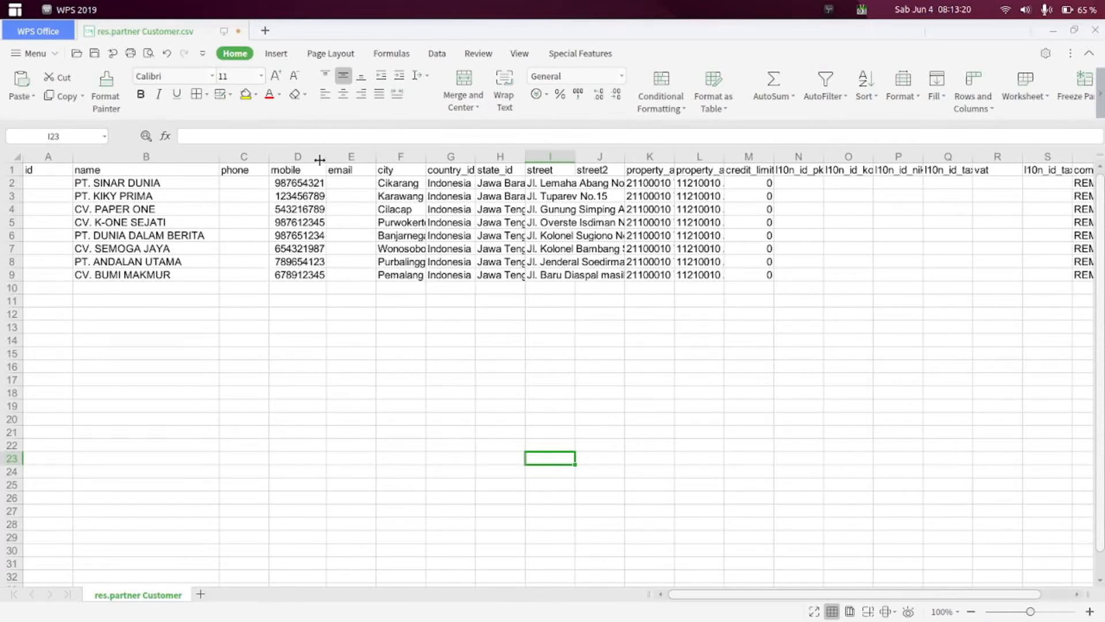
Fit the widths of the city, country_id, state_id and street columns to their contents
{"action": "double_click", "coordinate": [425, 157]}
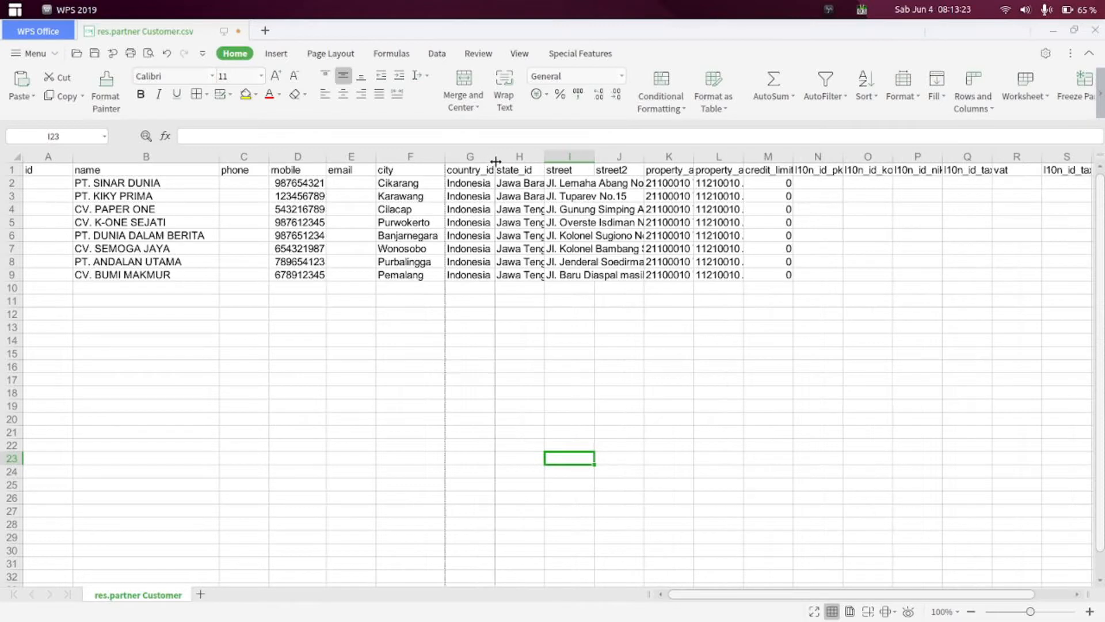
{"action": "double_click", "coordinate": [495, 157]}
{"action": "double_click", "coordinate": [548, 157]}
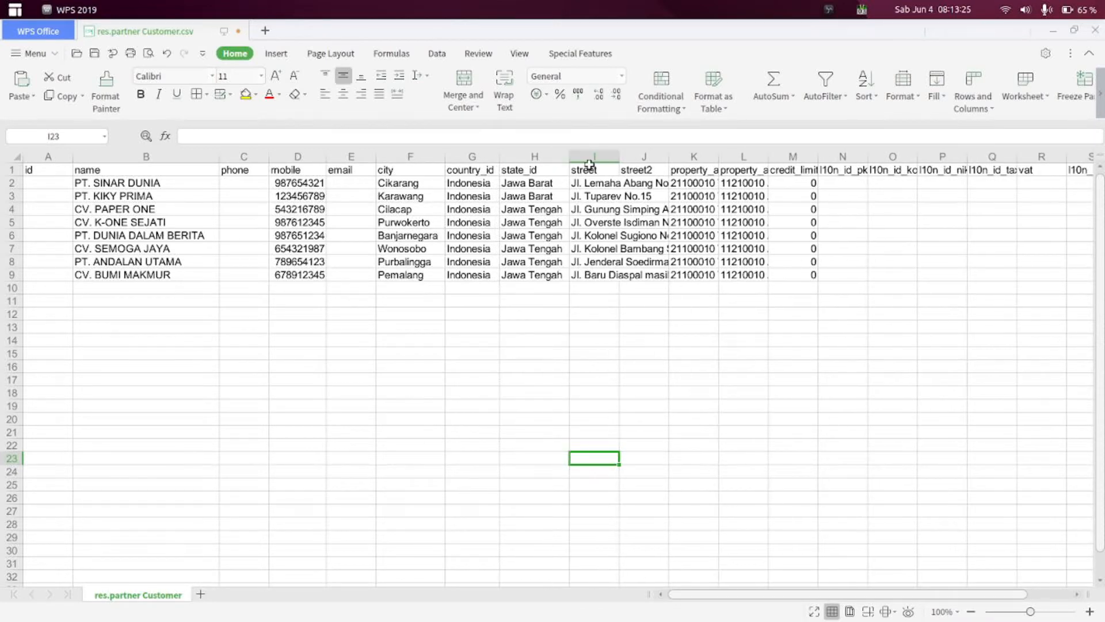
{"action": "double_click", "coordinate": [617, 158]}
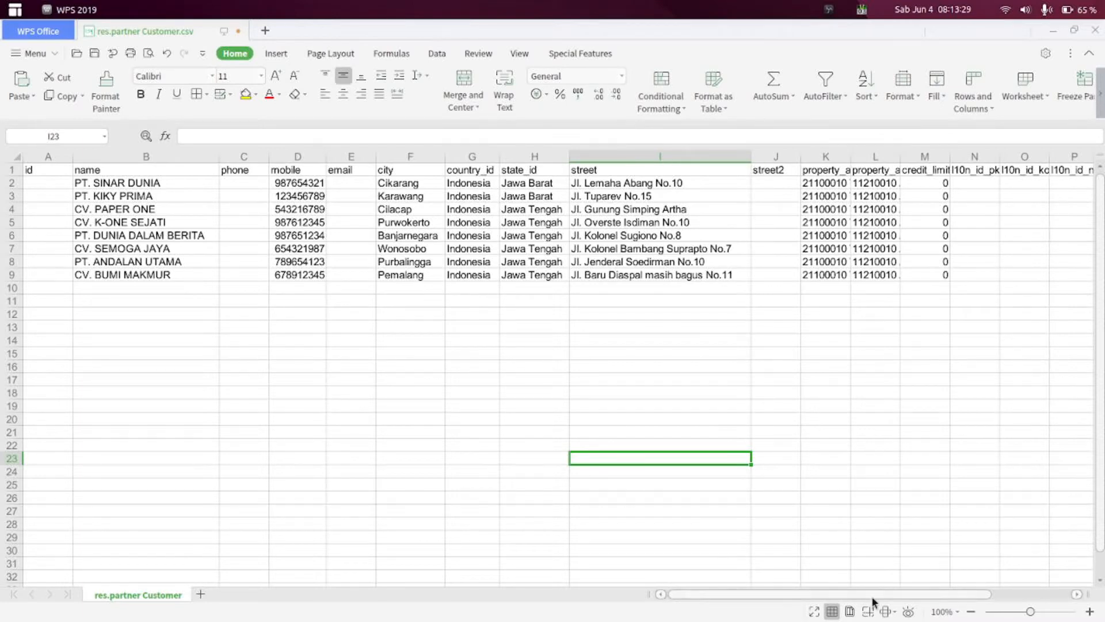
Fit the credit_limit, l10n_id_pkp, l10n_id_kode_transaksi, l10n_id_nik, l10n_id_tax_address and l10n_id_tax_name columns to the width of their headers
{"action": "left_click_drag", "start_coordinate": [875, 595], "coordinate": [985, 599]}
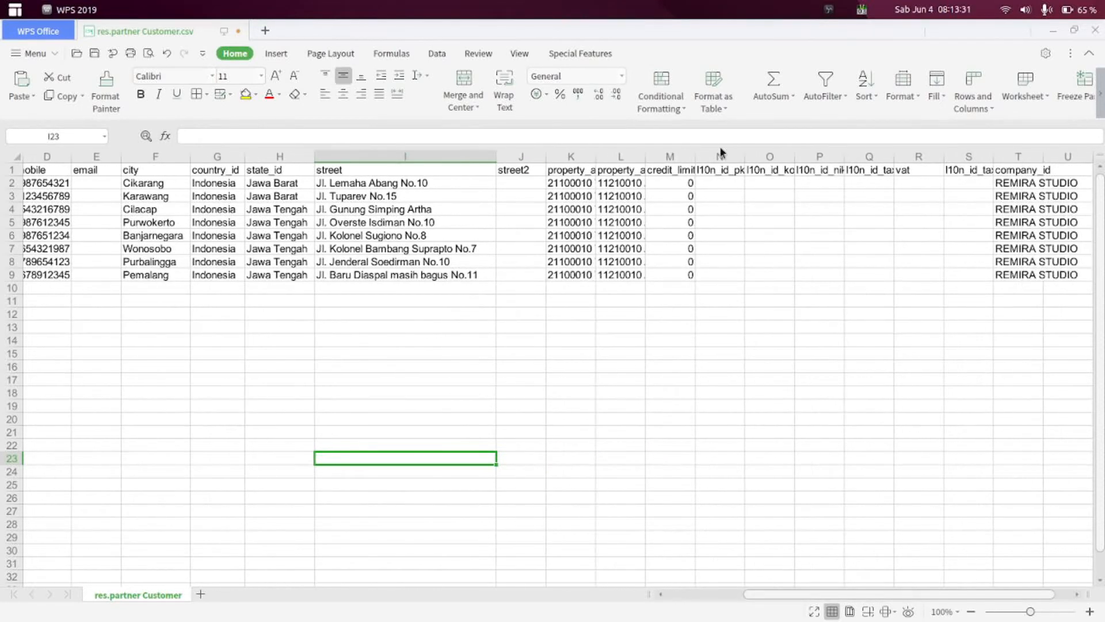
{"action": "left_click_drag", "start_coordinate": [699, 157], "coordinate": [700, 157]}
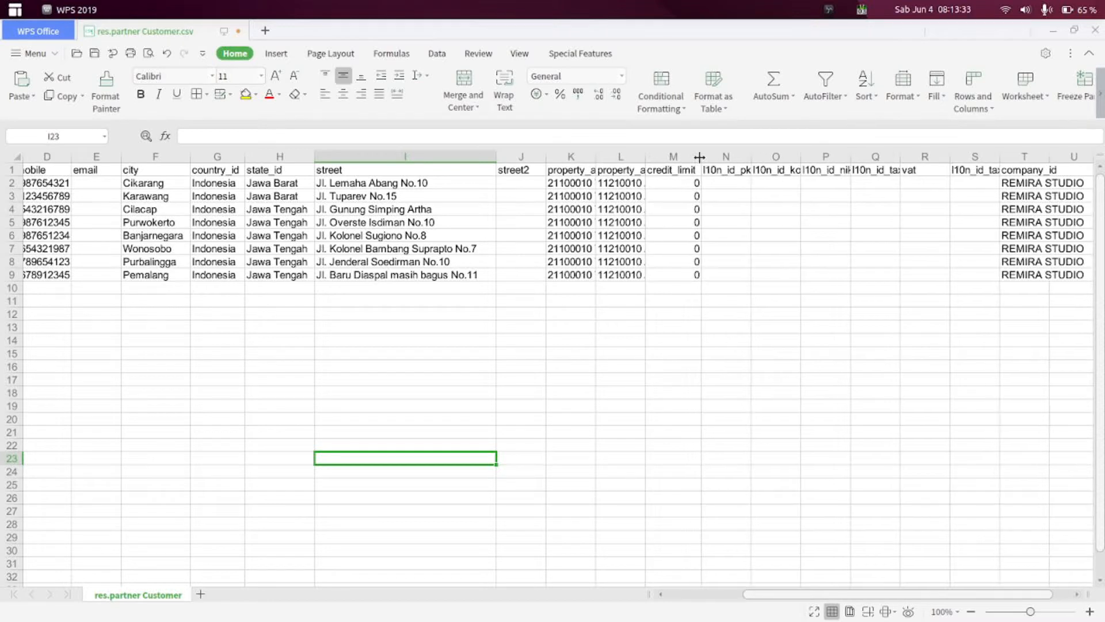
{"action": "double_click", "coordinate": [755, 157]}
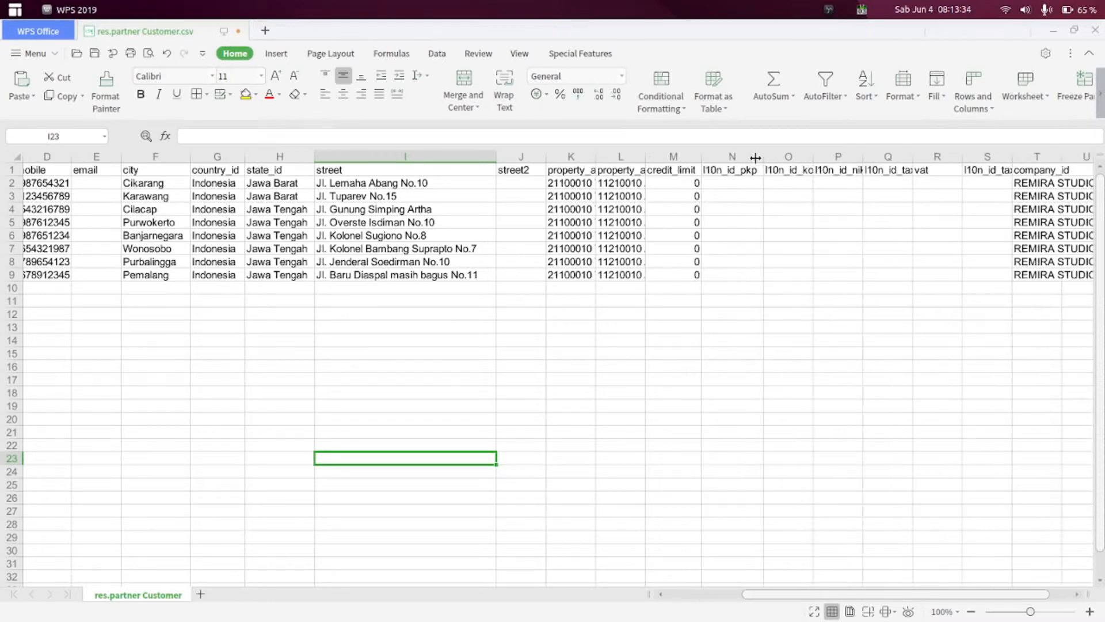
{"action": "left_click", "coordinate": [728, 179]}
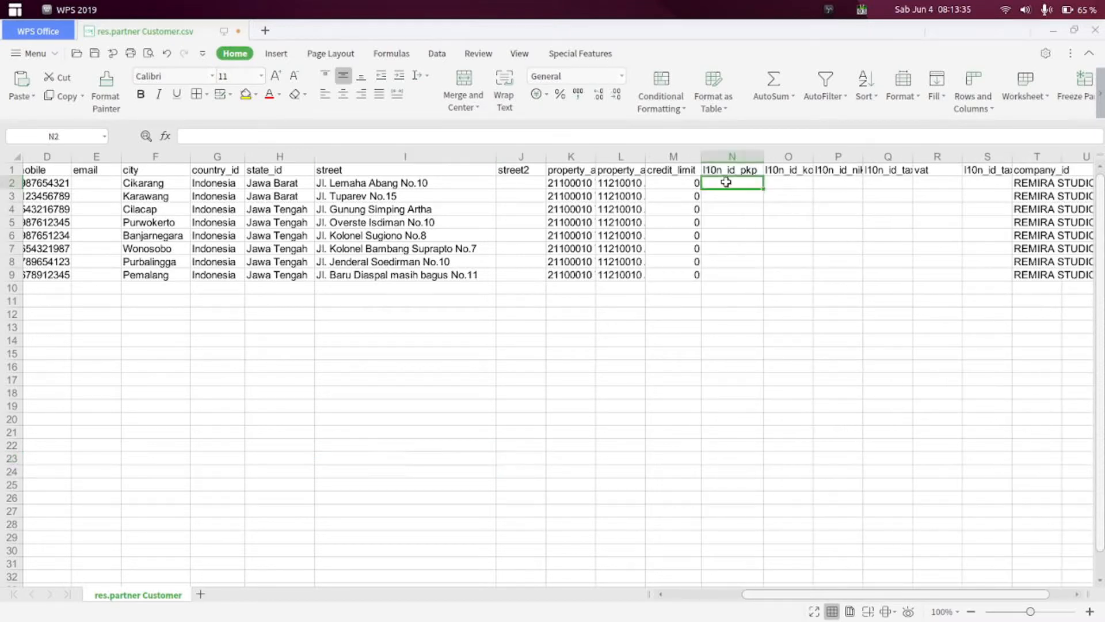
{"action": "double_click", "coordinate": [814, 158]}
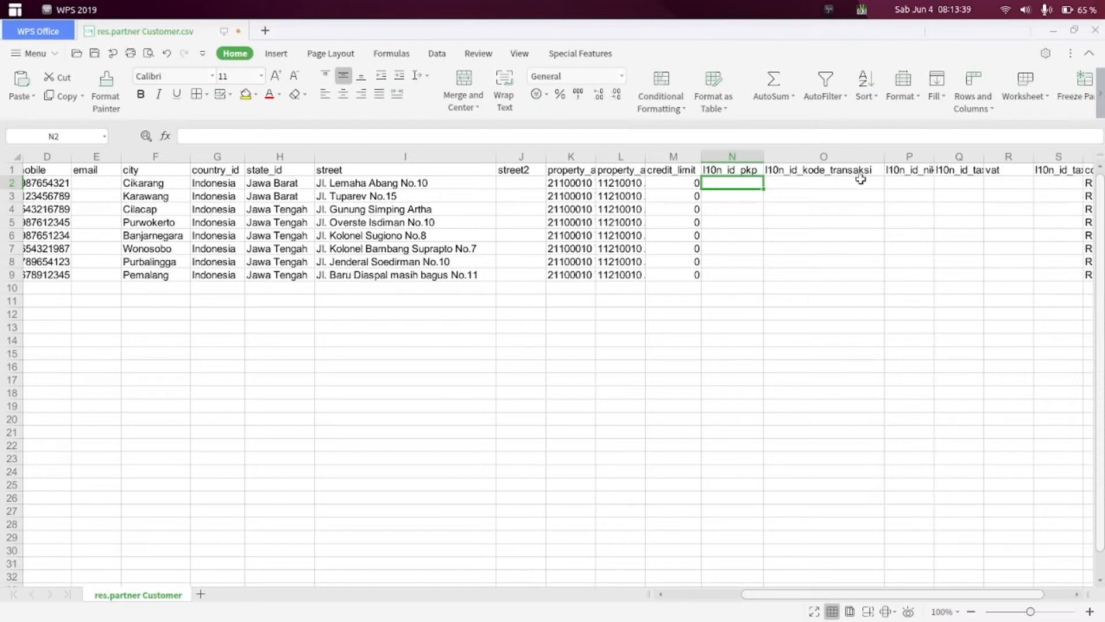
{"action": "double_click", "coordinate": [932, 157]}
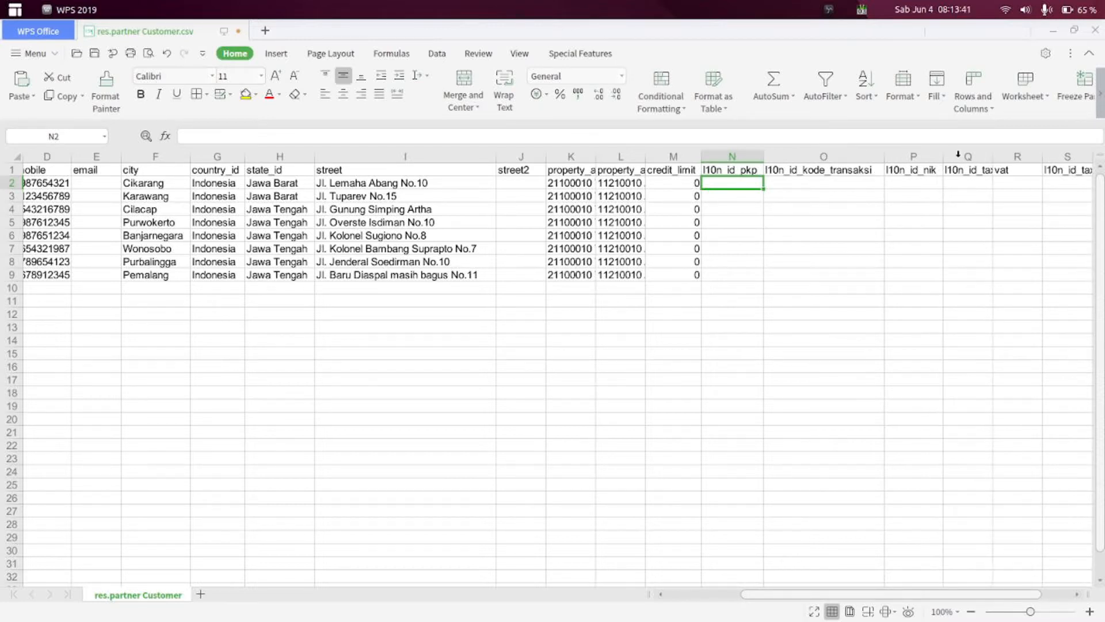
{"action": "double_click", "coordinate": [993, 157]}
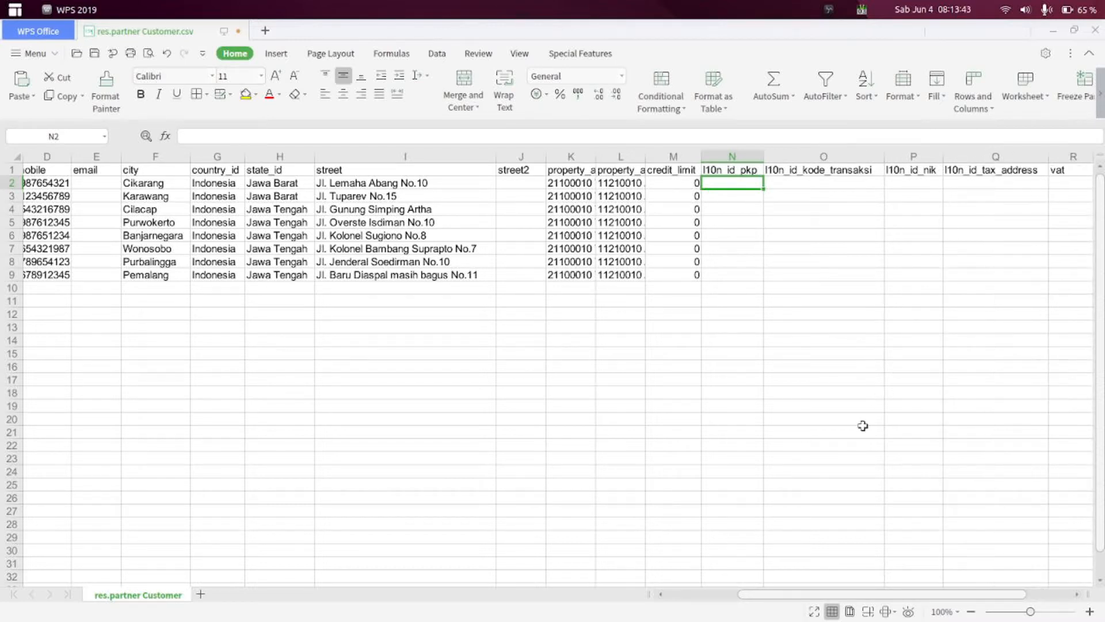
{"action": "left_click_drag", "start_coordinate": [779, 594], "coordinate": [823, 597]}
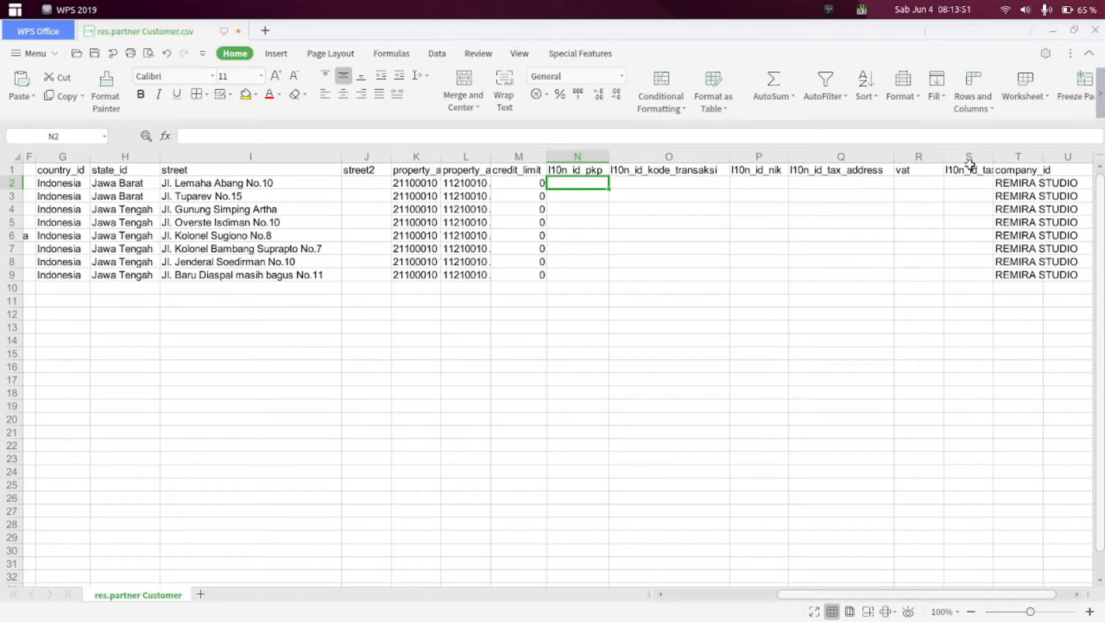
{"action": "double_click", "coordinate": [994, 157]}
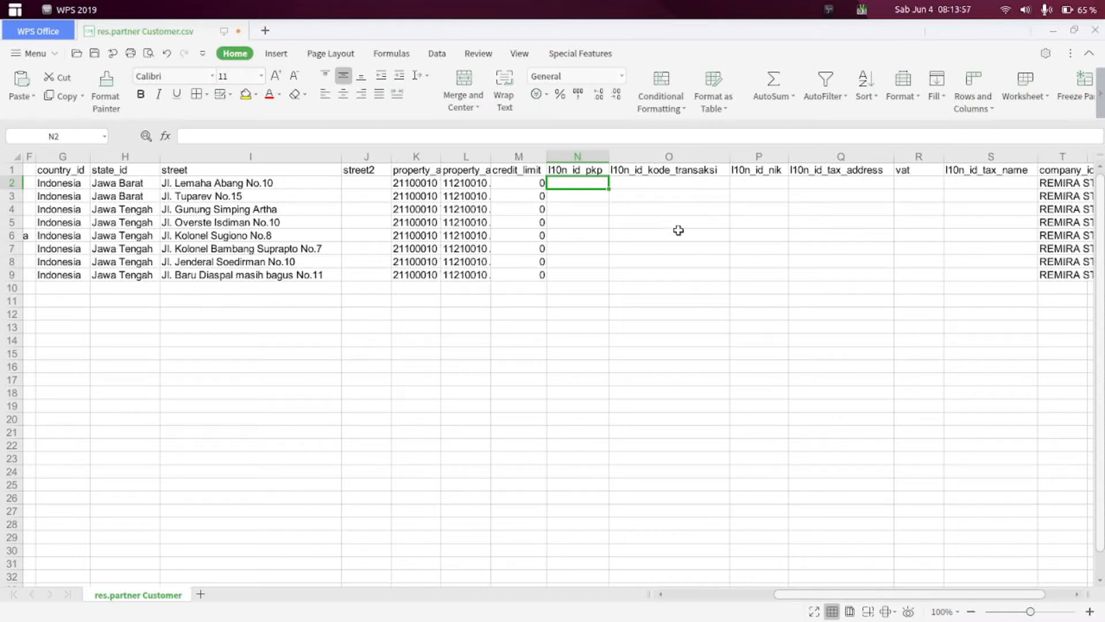
Examine the Indonesian tax columns of the customer sheet, from l10n_id_pkp to l10n_id_tax_name
{"action": "left_click", "coordinate": [578, 195]}
{"action": "left_click", "coordinate": [683, 180]}
{"action": "left_click", "coordinate": [906, 205]}
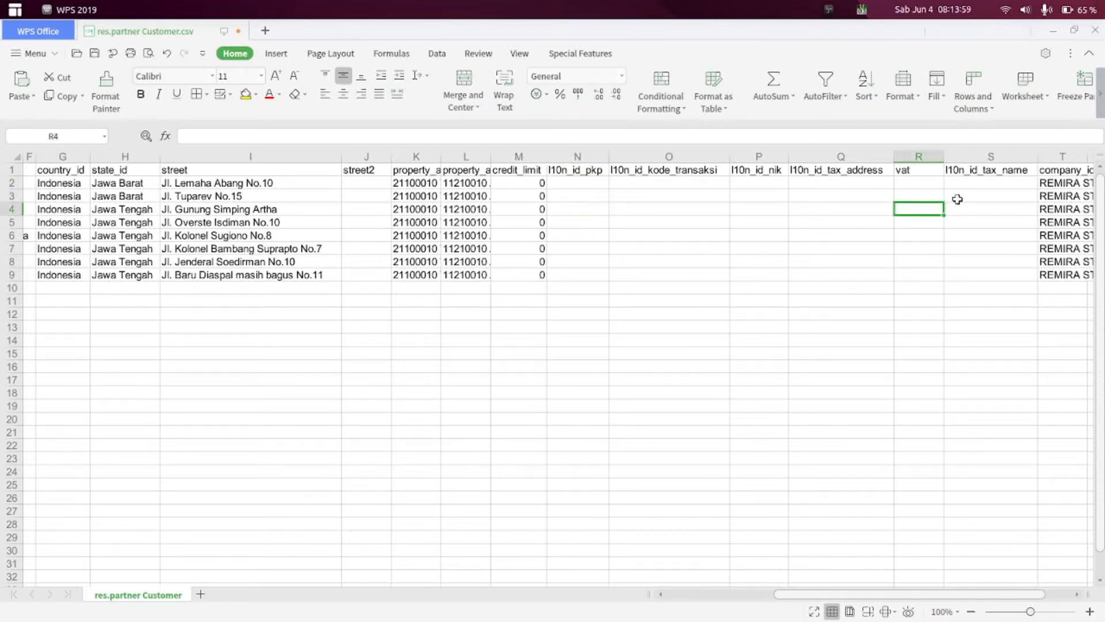
{"action": "left_click", "coordinate": [958, 199]}
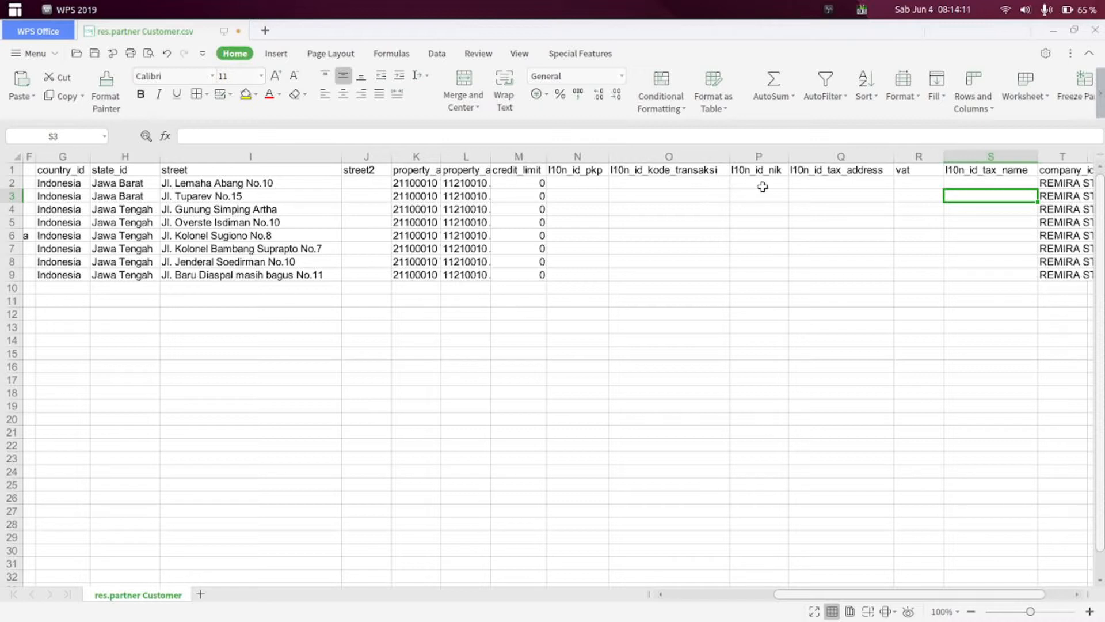
{"action": "left_click", "coordinate": [969, 181]}
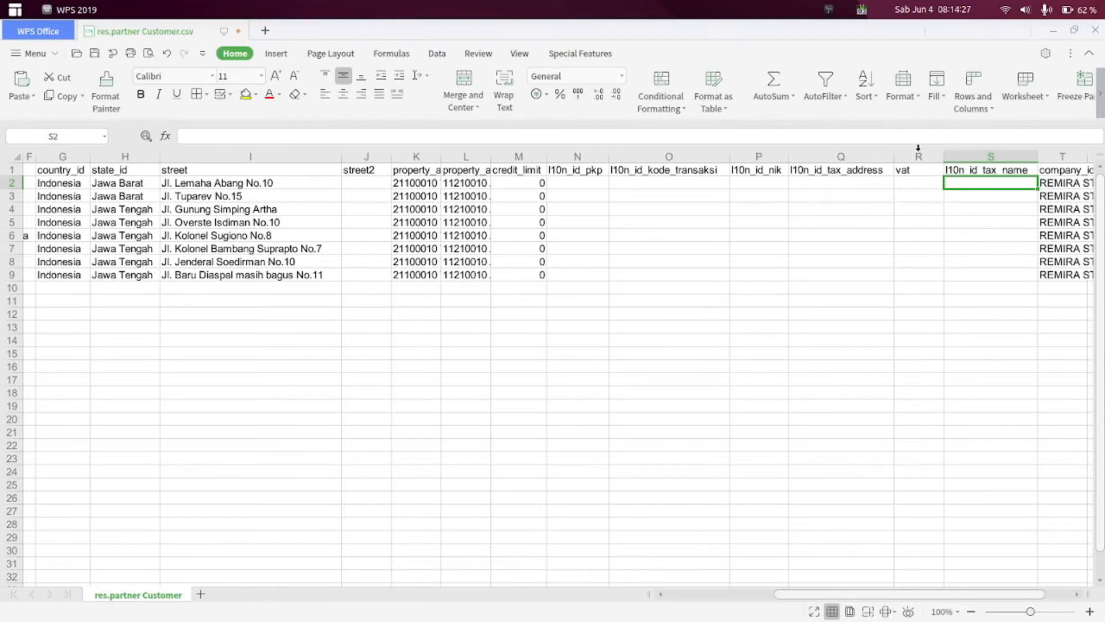
{"action": "left_click", "coordinate": [600, 170]}
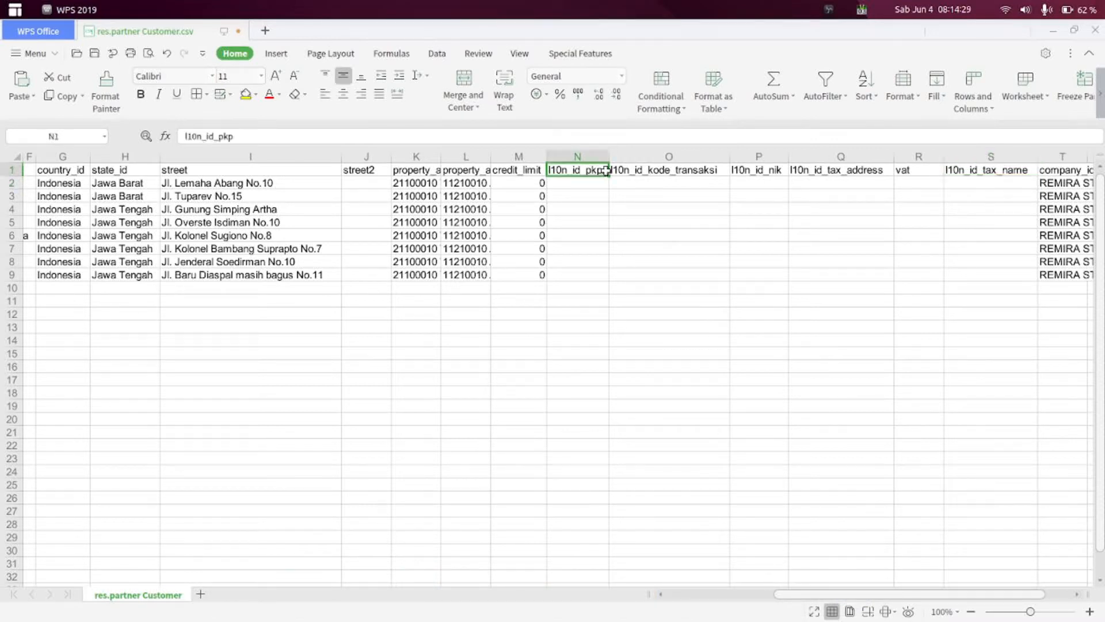
{"action": "left_click", "coordinate": [631, 170]}
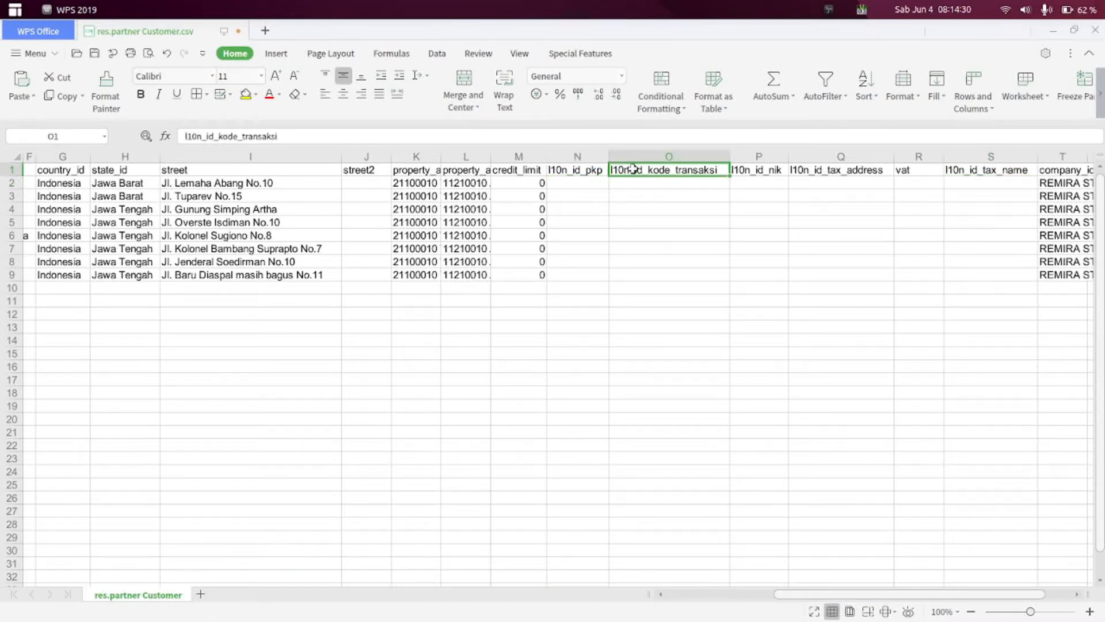
{"action": "left_click", "coordinate": [986, 170]}
Switch to Odoo in Chrome, open the existing customer's record and enable its ID PKP option
{"action": "left_click", "coordinate": [533, 587]}
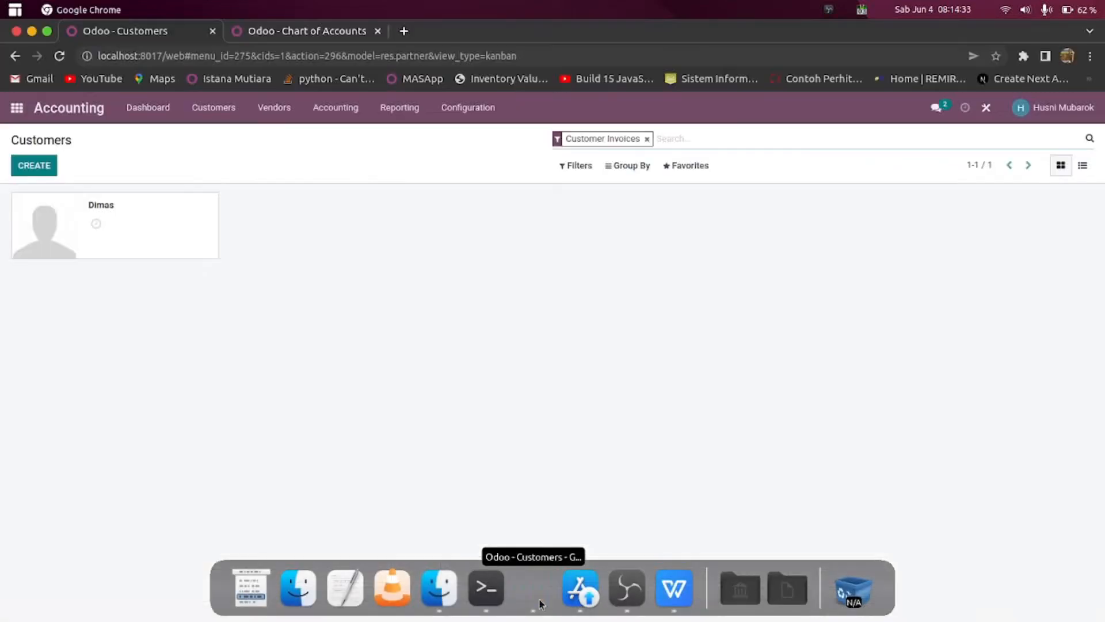
{"action": "left_click", "coordinate": [124, 239]}
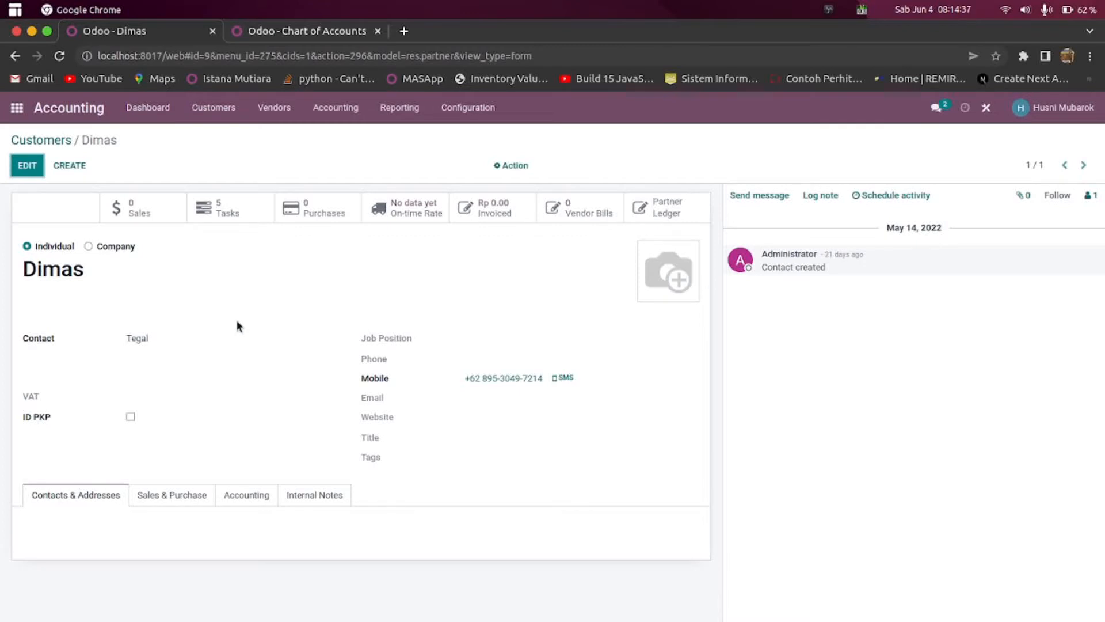
{"action": "left_click", "coordinate": [130, 416]}
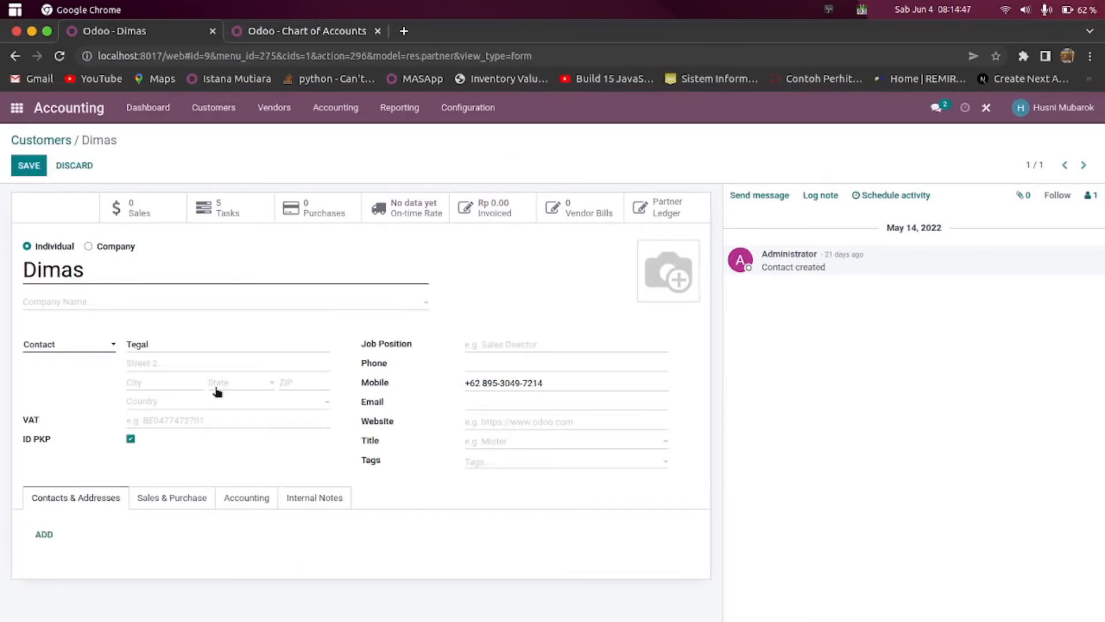
Set Kode Transaksi in the customer's Indonesian Taxes details to "01 Kepada Pihak yang Bukan Pemungut PPN (Customer Biasa)"
{"action": "left_click", "coordinate": [177, 499]}
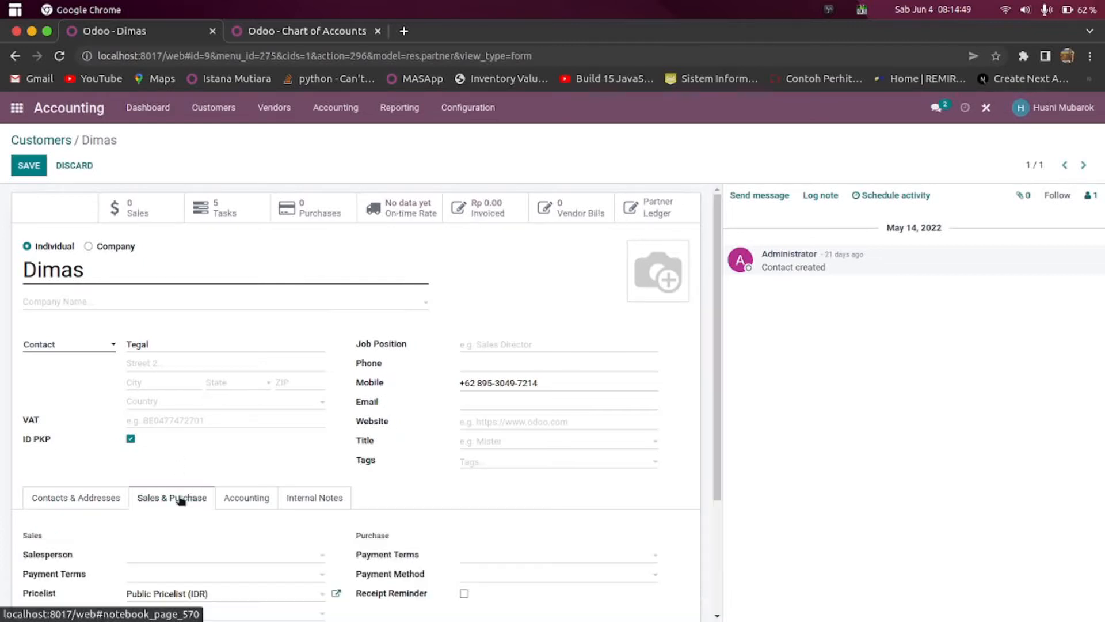
{"action": "scroll", "coordinate": [245, 430], "scroll_direction": "down", "scroll_amount": 3}
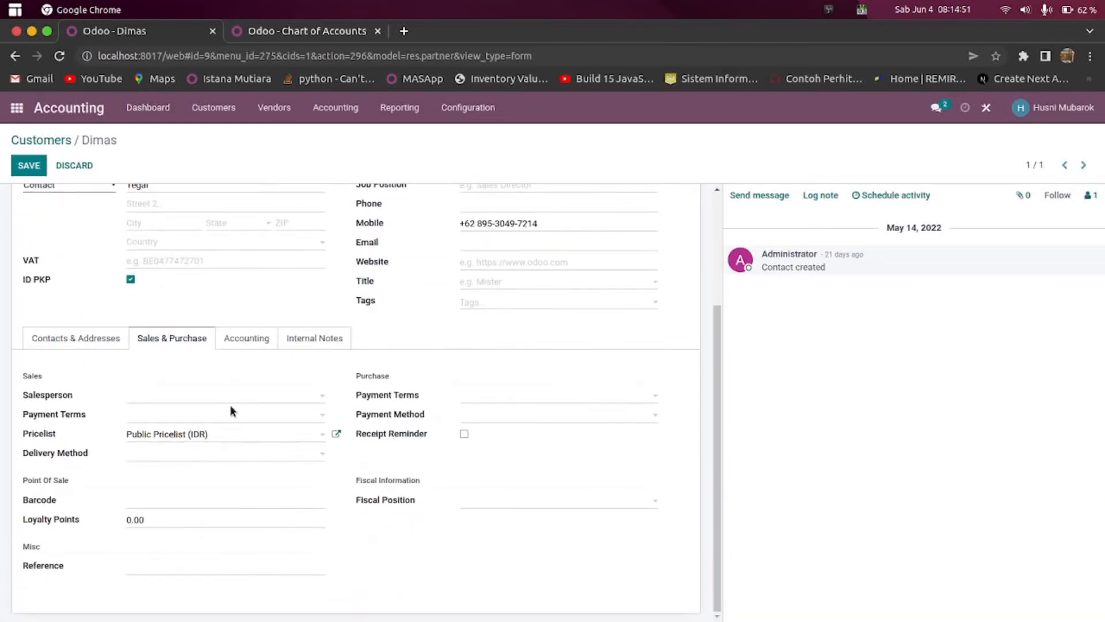
{"action": "left_click", "coordinate": [244, 355]}
{"action": "scroll", "coordinate": [244, 355], "scroll_direction": "down", "scroll_amount": 1}
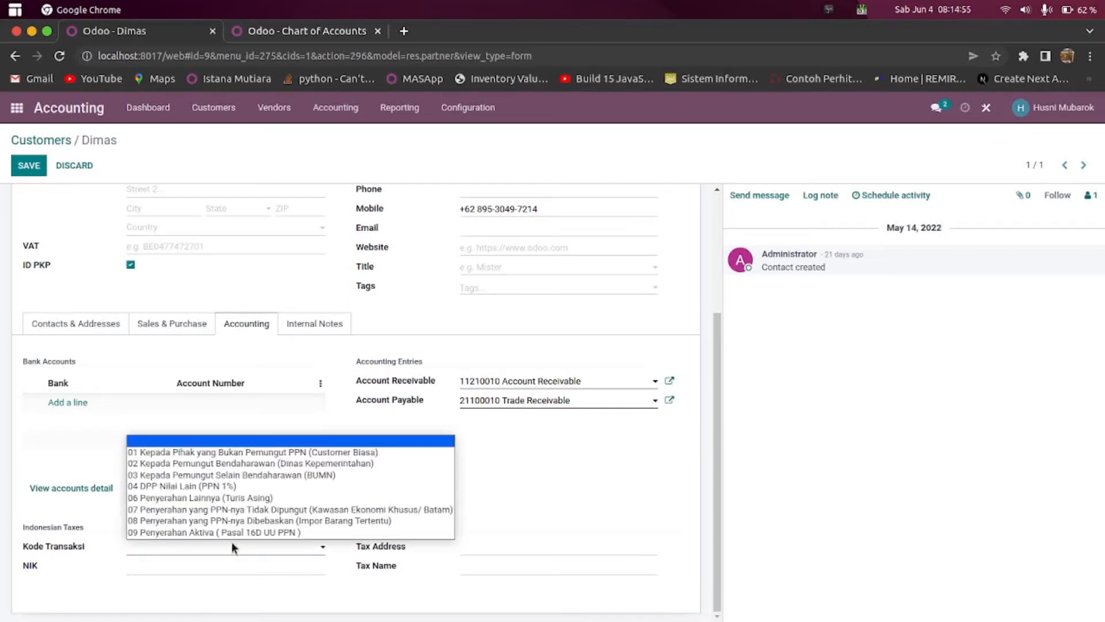
{"action": "left_click", "coordinate": [555, 468]}
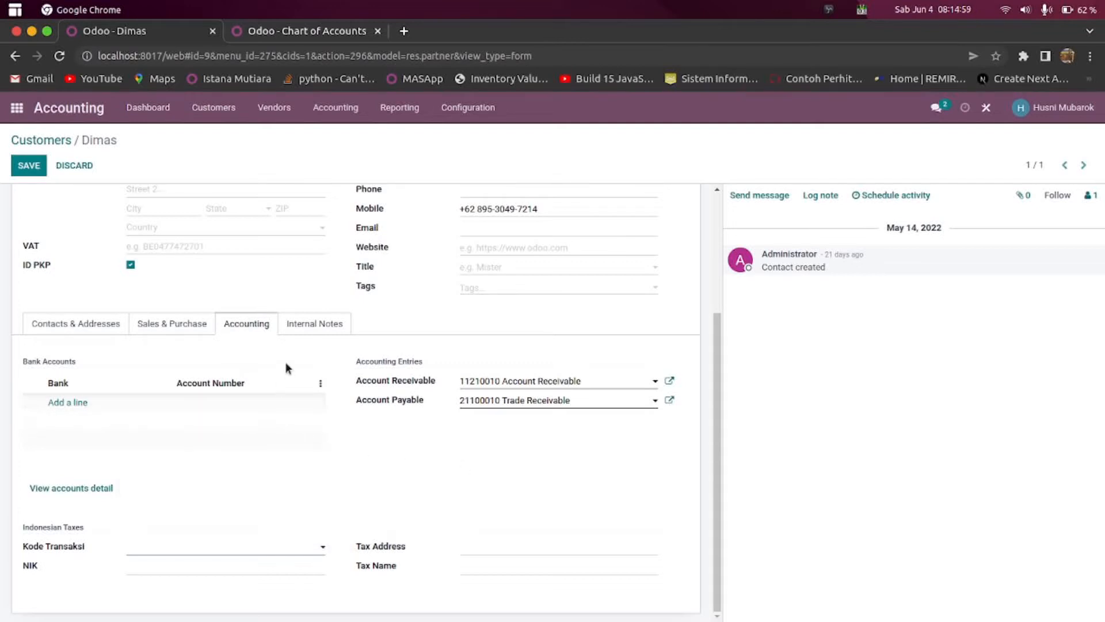
{"action": "left_click", "coordinate": [299, 329]}
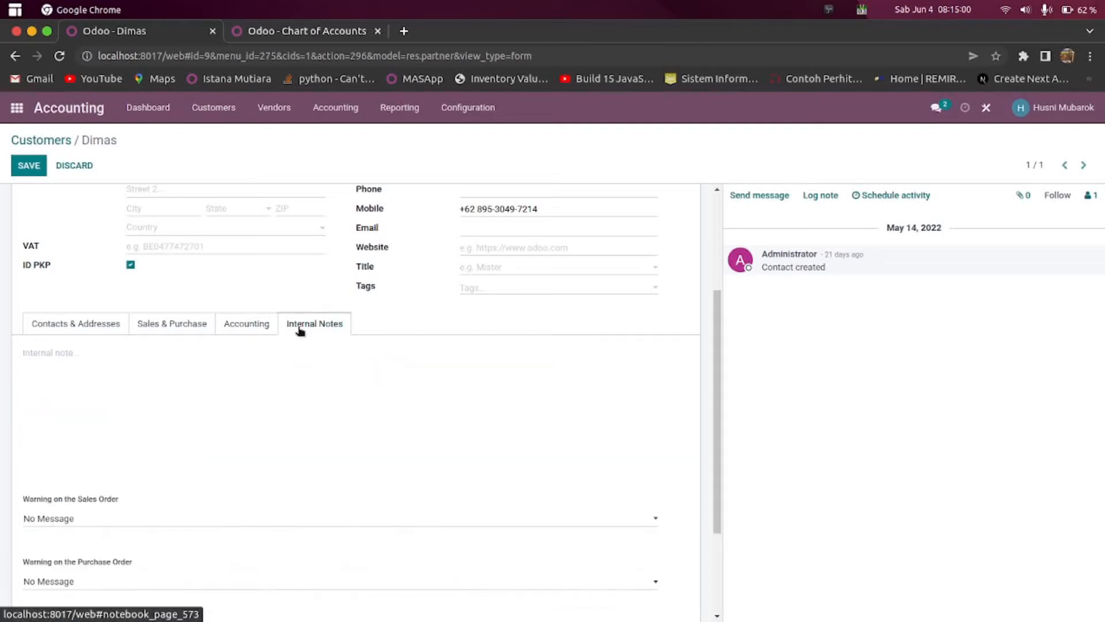
{"action": "left_click", "coordinate": [249, 330]}
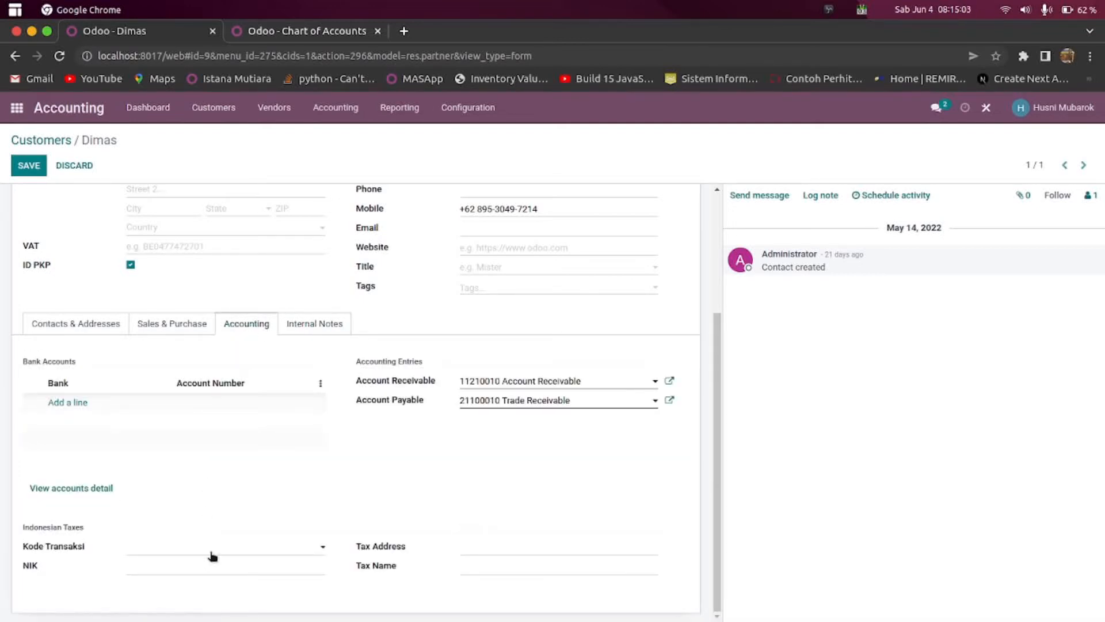
{"action": "left_click", "coordinate": [214, 554]}
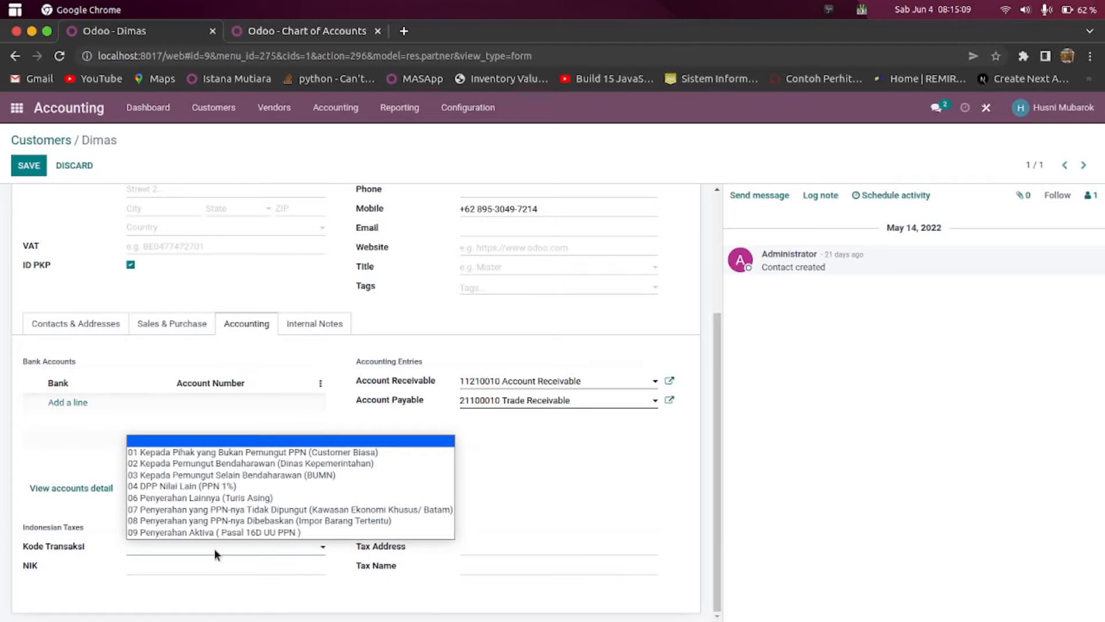
{"action": "left_click", "coordinate": [270, 453]}
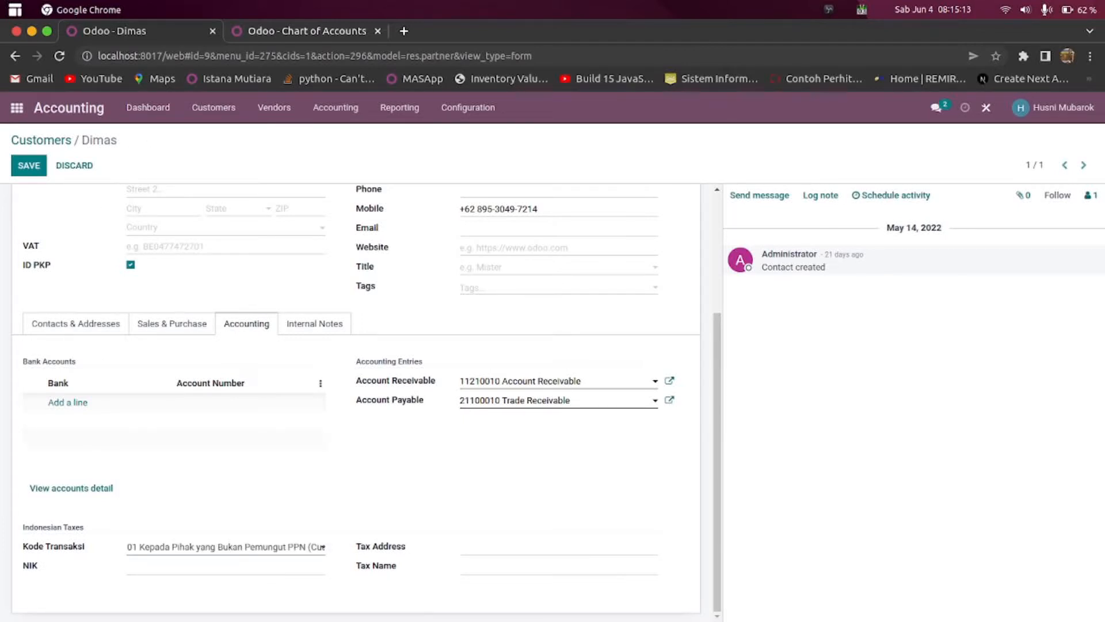
Switch to the customer sheet in WPS and fill the l10n_id_pkp column with TRUE for all customers in rows 2 to 9
{"action": "mouse_move", "coordinate": [657, 587]}
{"action": "left_click", "coordinate": [673, 589]}
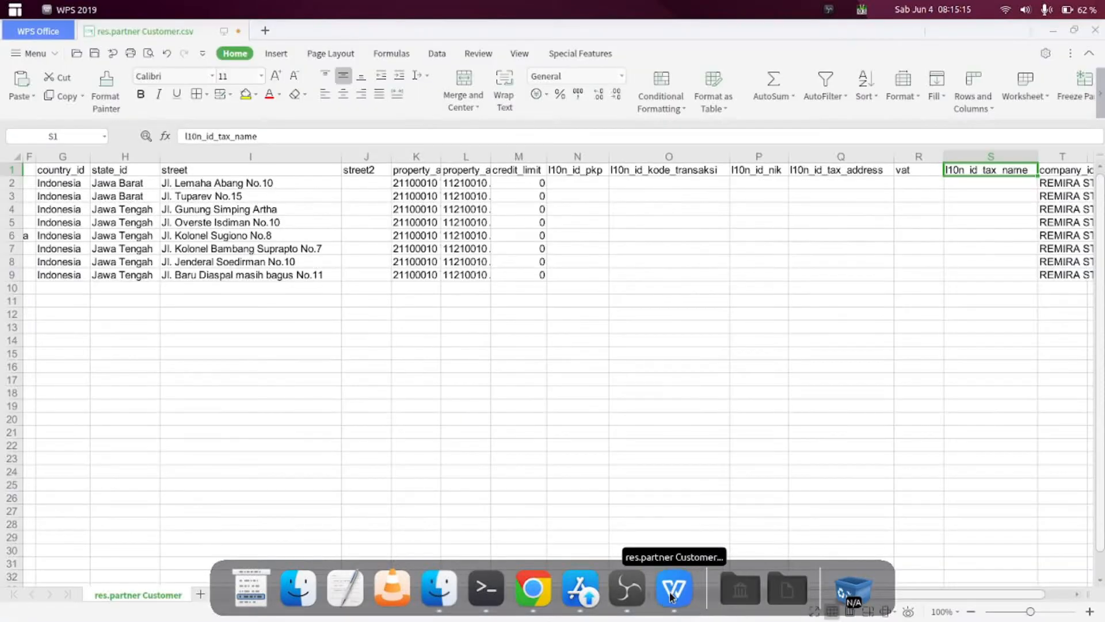
{"action": "left_click", "coordinate": [573, 183]}
{"action": "type", "text": "TRUE"}
{"action": "key", "text": "Return"}
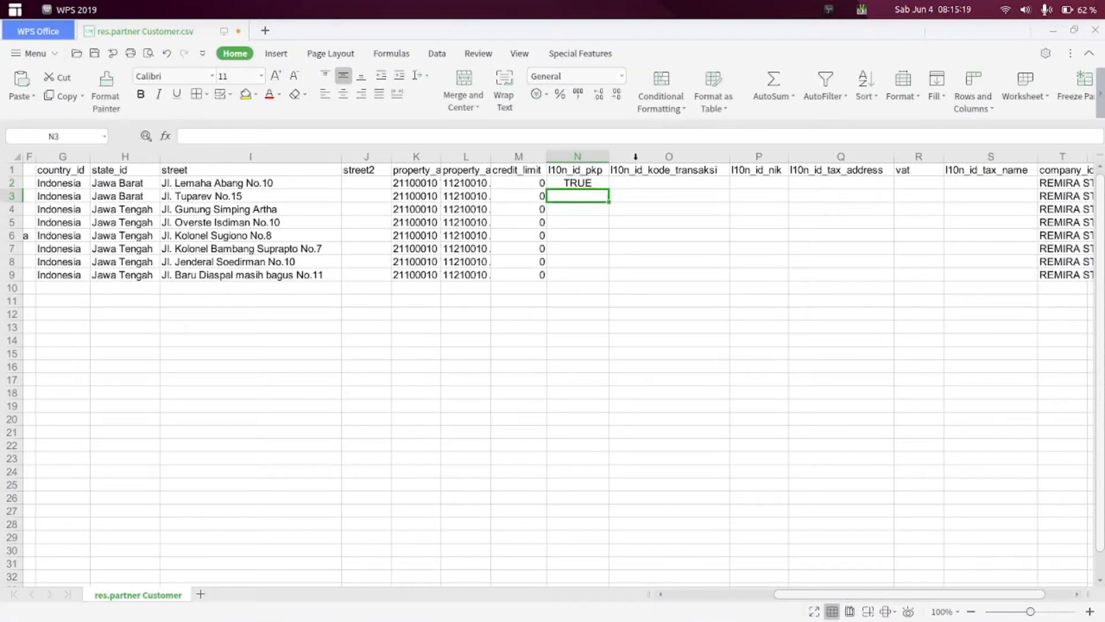
{"action": "left_click", "coordinate": [590, 182]}
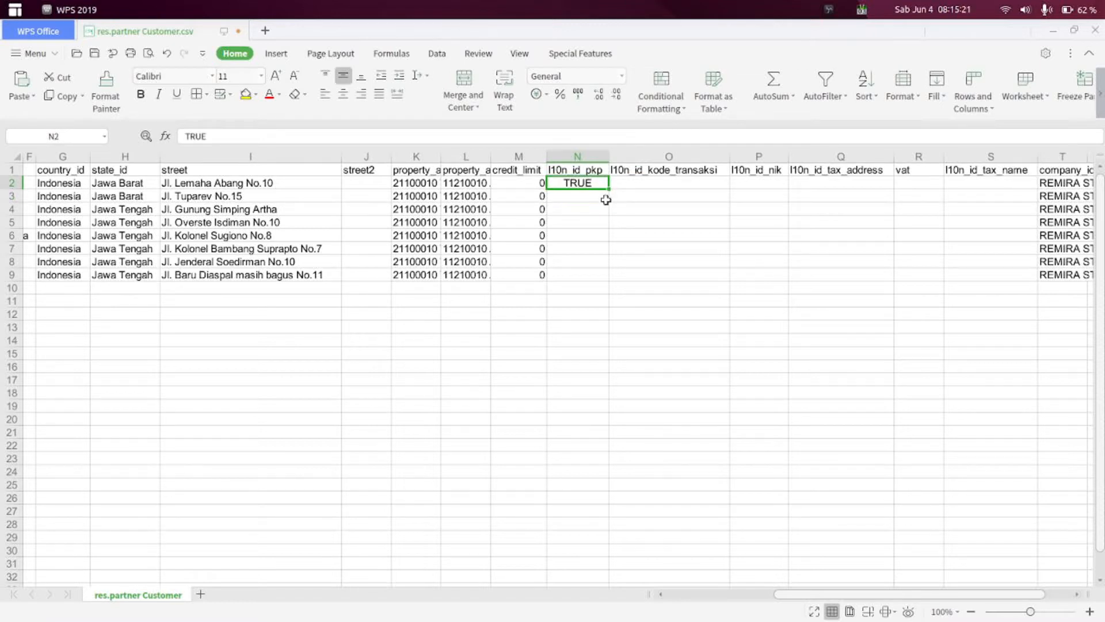
{"action": "left_click_drag", "start_coordinate": [608, 189], "coordinate": [608, 281]}
{"action": "left_click", "coordinate": [556, 378]}
Check Kode Transaksi in Odoo, then enter "Kepada Pihak Yang Bukan Pemungut PPN (Customer Biasa)" in cell O2 of the WPS sheet and fit the column width
{"action": "mouse_move", "coordinate": [476, 611]}
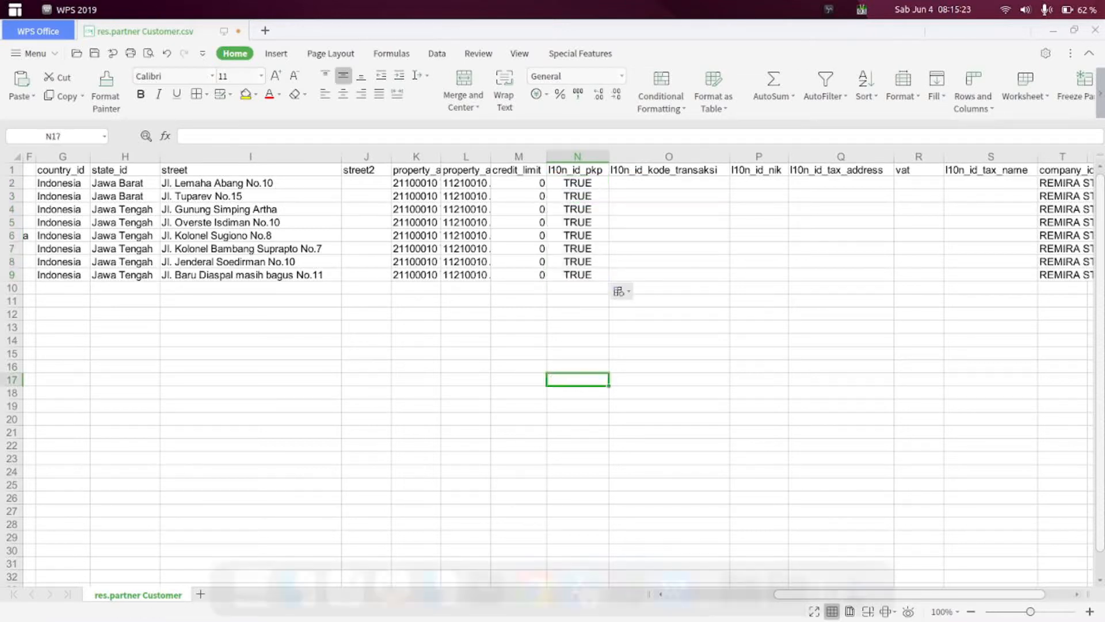
{"action": "left_click", "coordinate": [534, 588]}
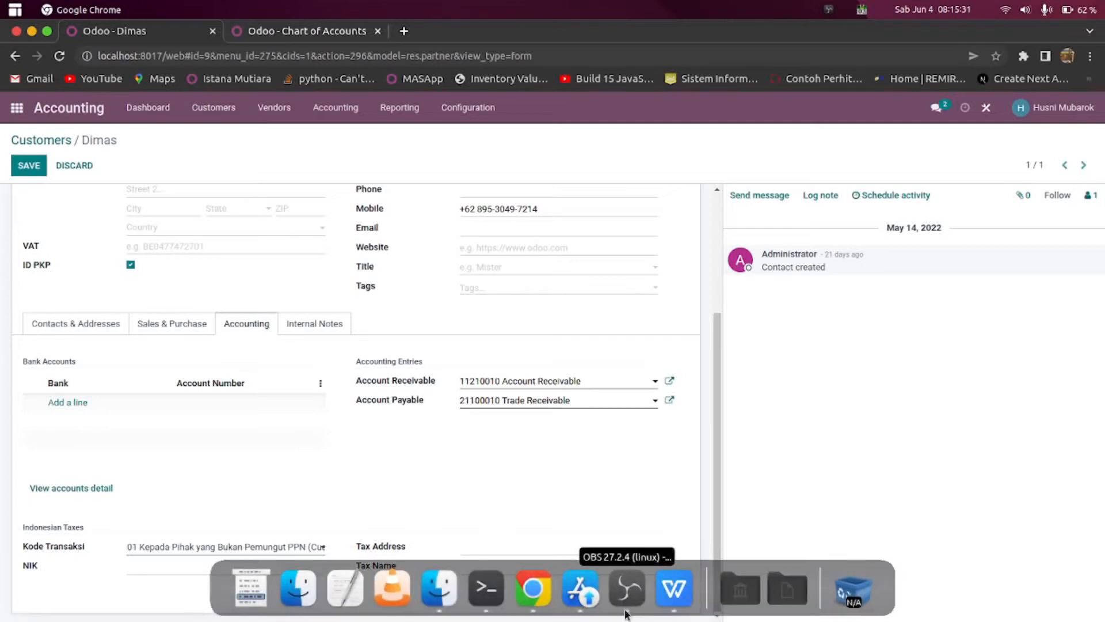
{"action": "left_click", "coordinate": [672, 593]}
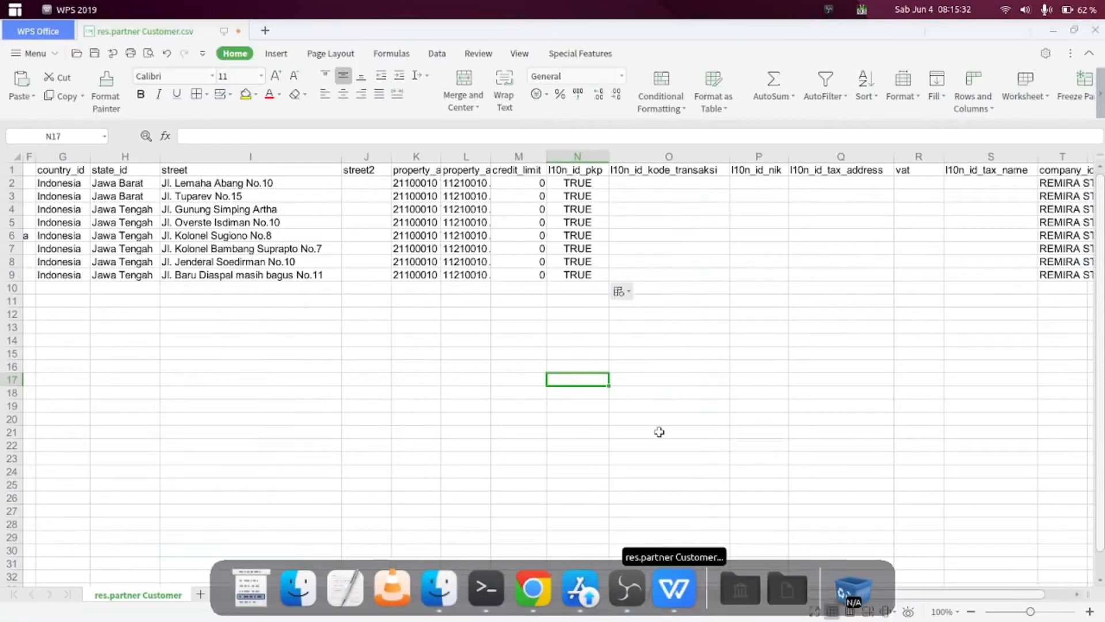
{"action": "left_click", "coordinate": [673, 182]}
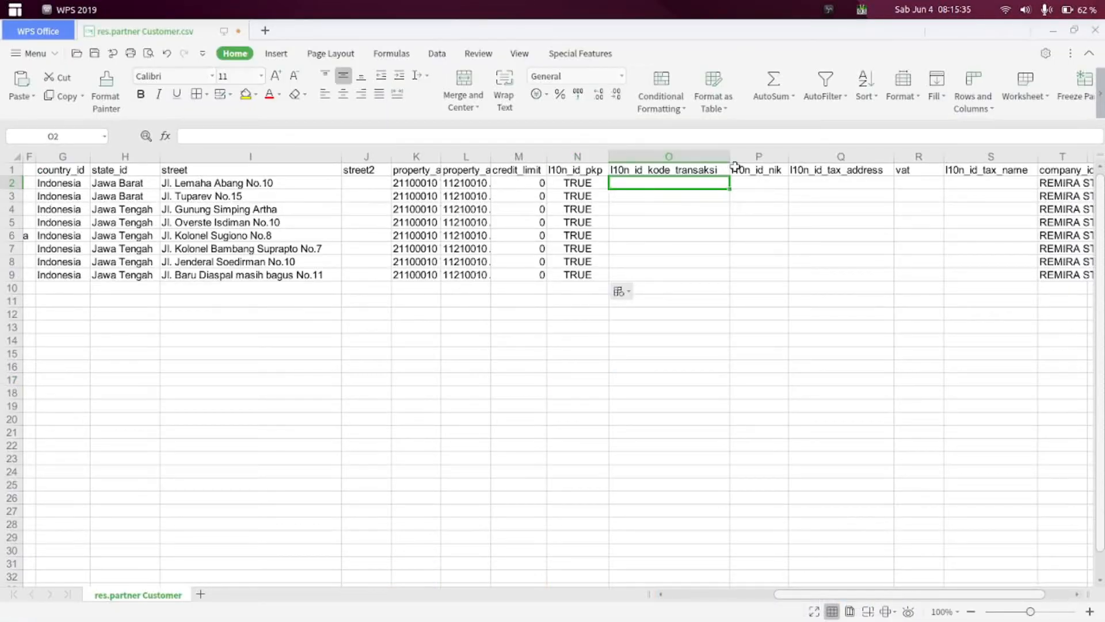
{"action": "type", "text": "Kepada Pih"}
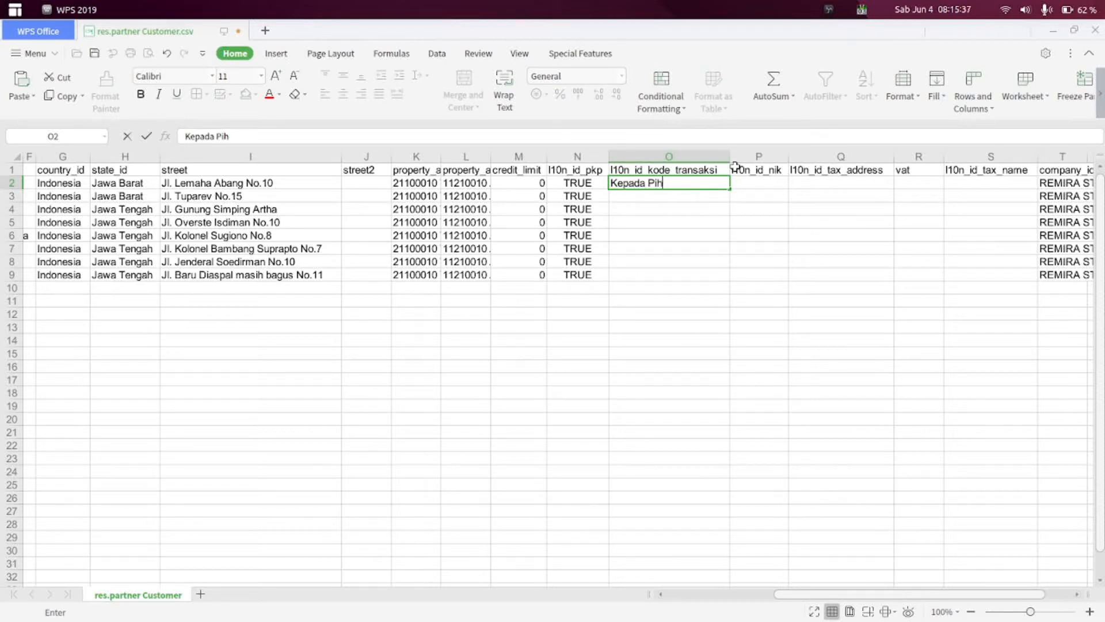
{"action": "type", "text": "ak Yang Bukan P"}
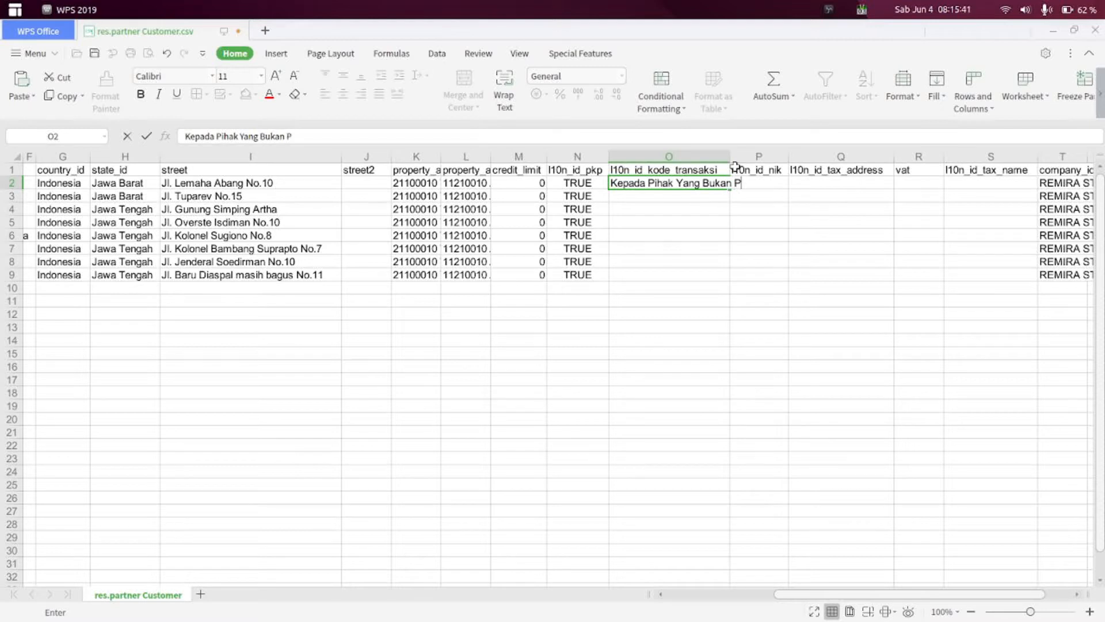
{"action": "type", "text": "emunvgut PPN (Customer Biasa"}
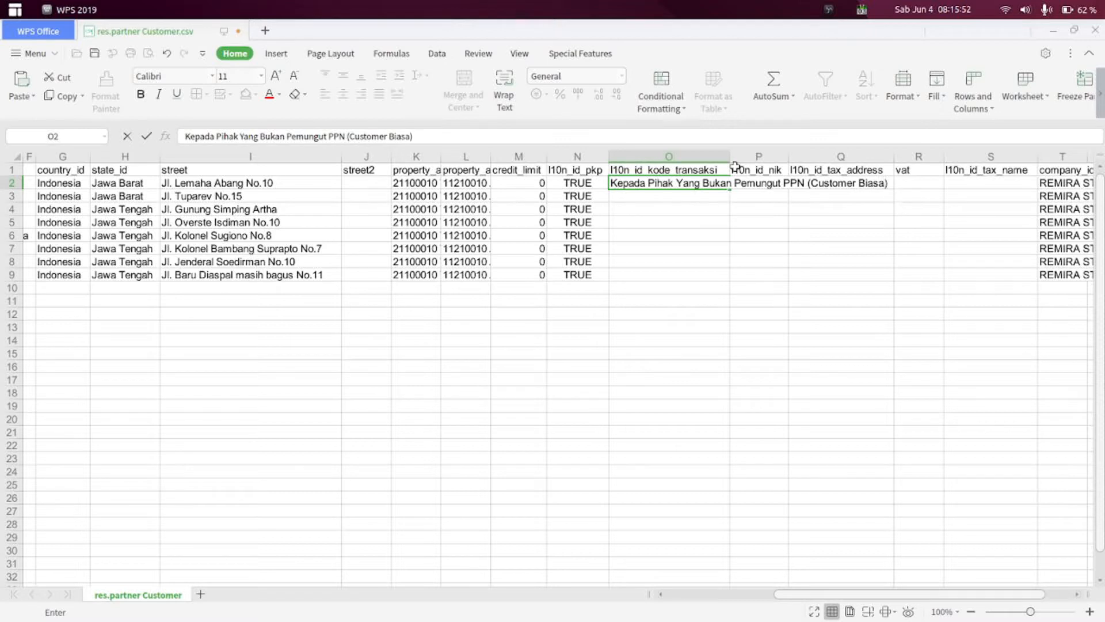
{"action": "key", "text": "Return"}
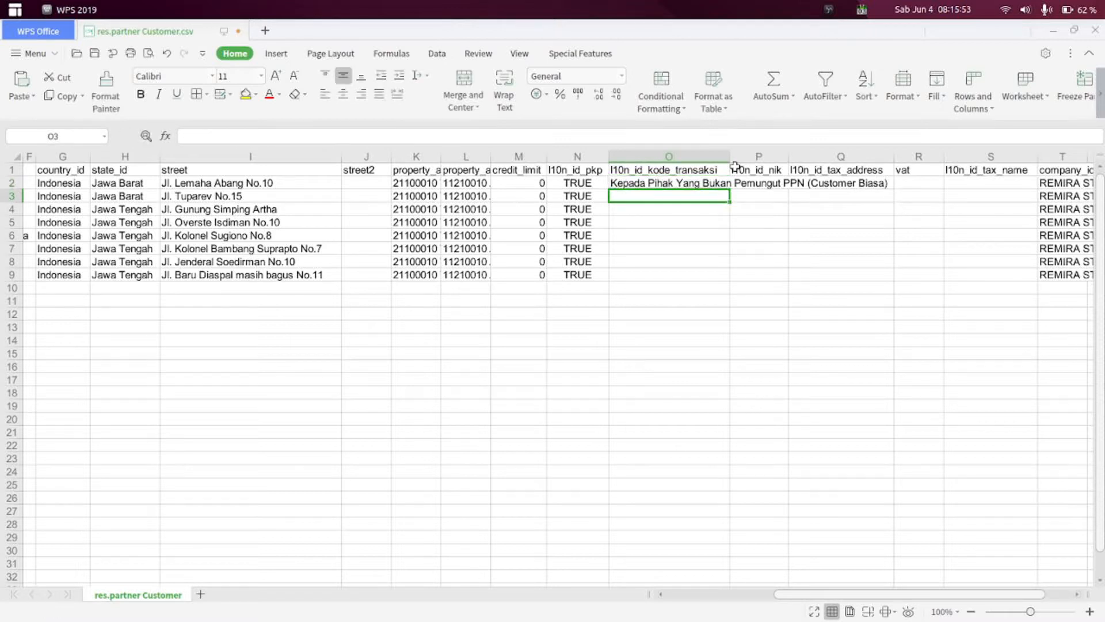
{"action": "double_click", "coordinate": [728, 156]}
Switch to Odoo in Chrome, review the customer's Indonesian Taxes fields, and save the record before returning to the customer overview
{"action": "left_click", "coordinate": [534, 588]}
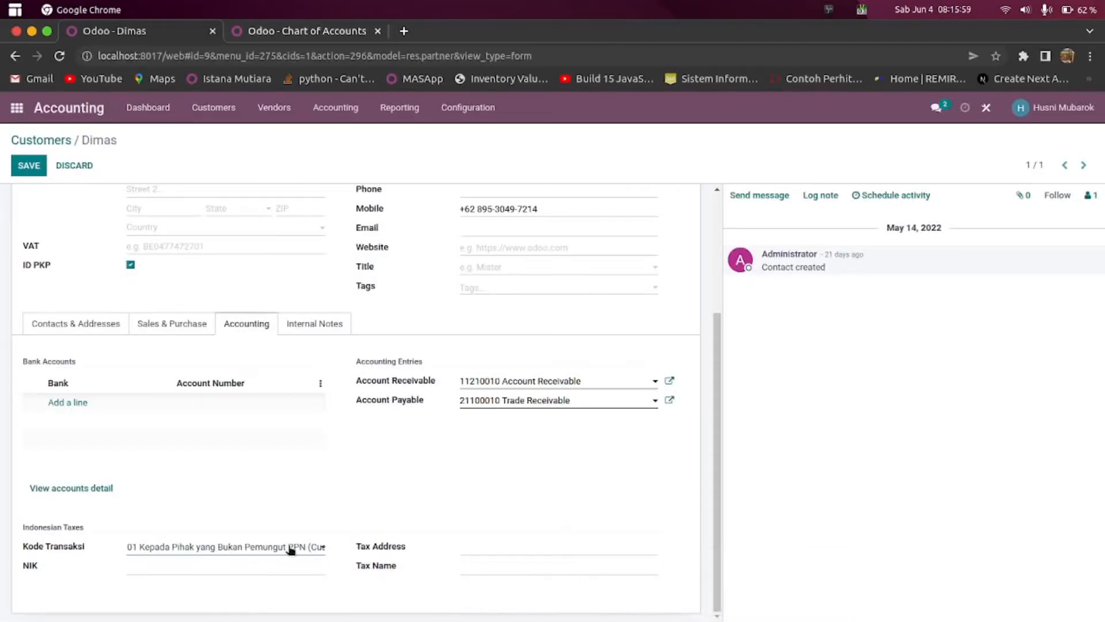
{"action": "left_click", "coordinate": [292, 548]}
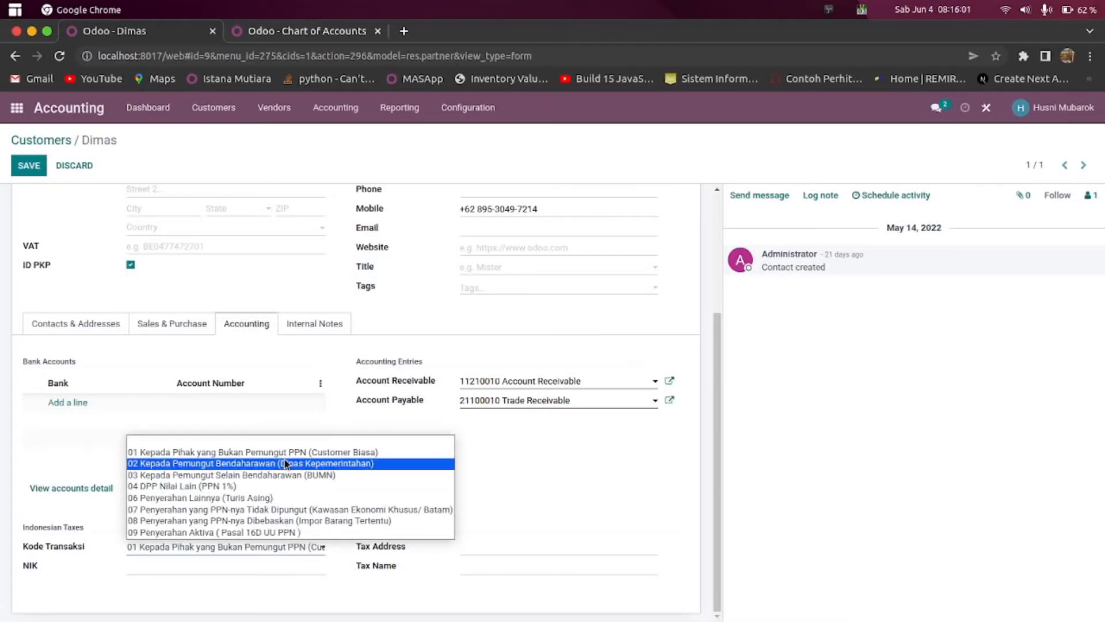
{"action": "left_click", "coordinate": [533, 460]}
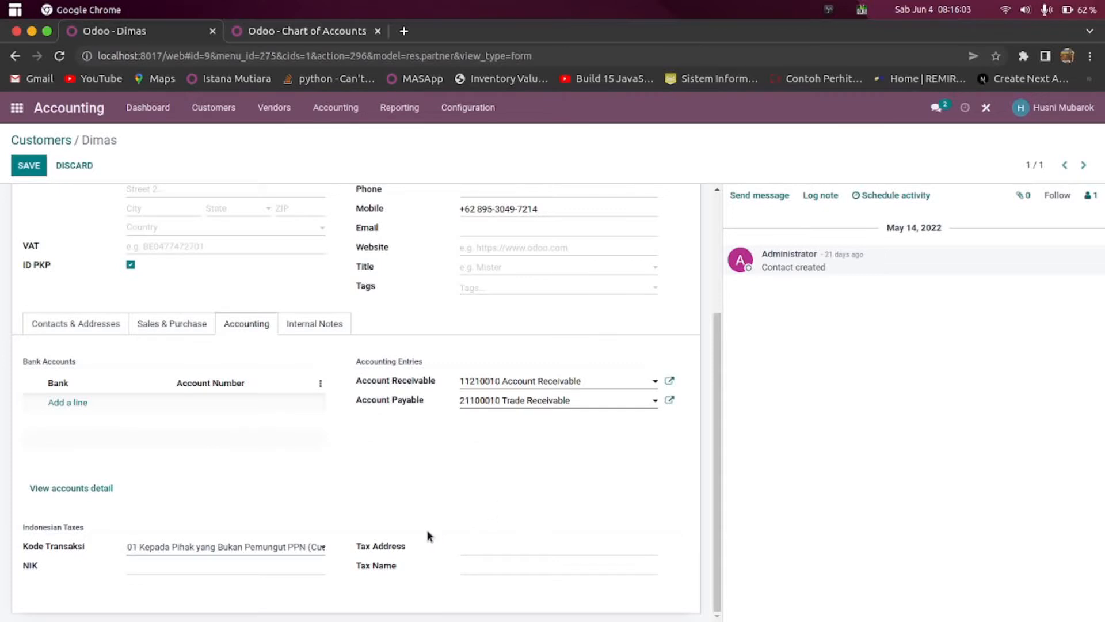
{"action": "left_click", "coordinate": [475, 548]}
{"action": "left_click", "coordinate": [468, 567]}
{"action": "left_click", "coordinate": [482, 544]}
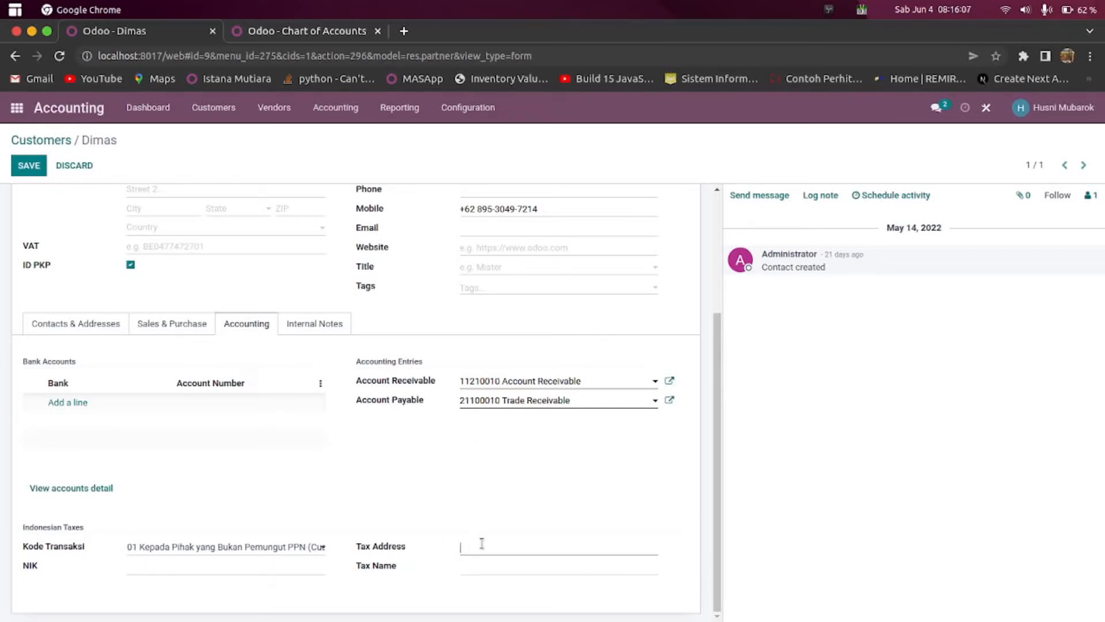
{"action": "left_click", "coordinate": [466, 570]}
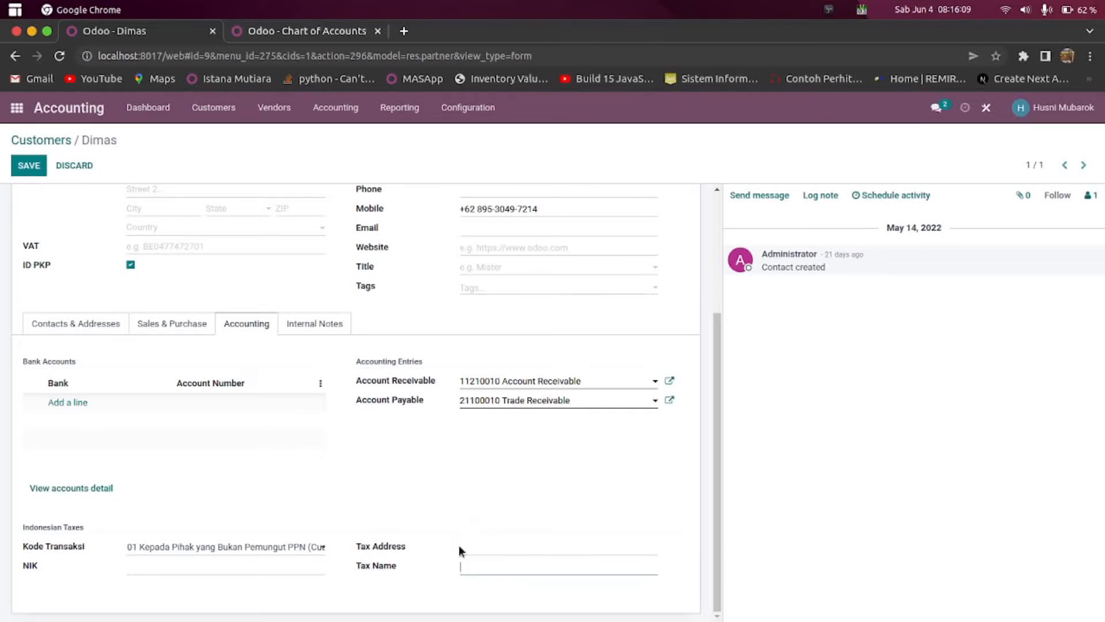
{"action": "left_click", "coordinate": [30, 167]}
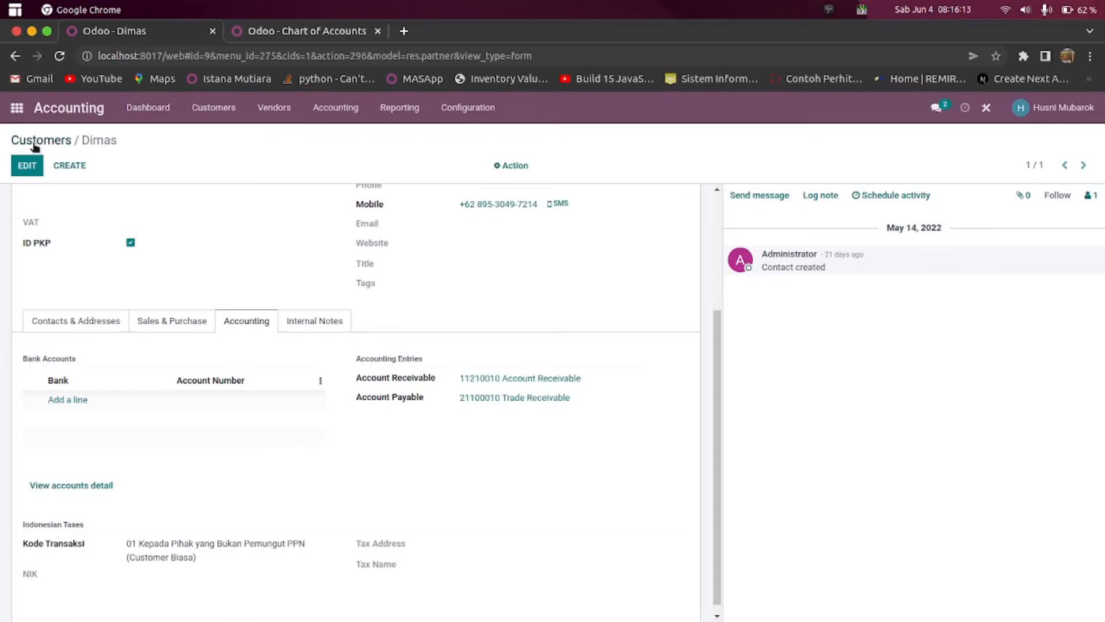
{"action": "left_click", "coordinate": [40, 141]}
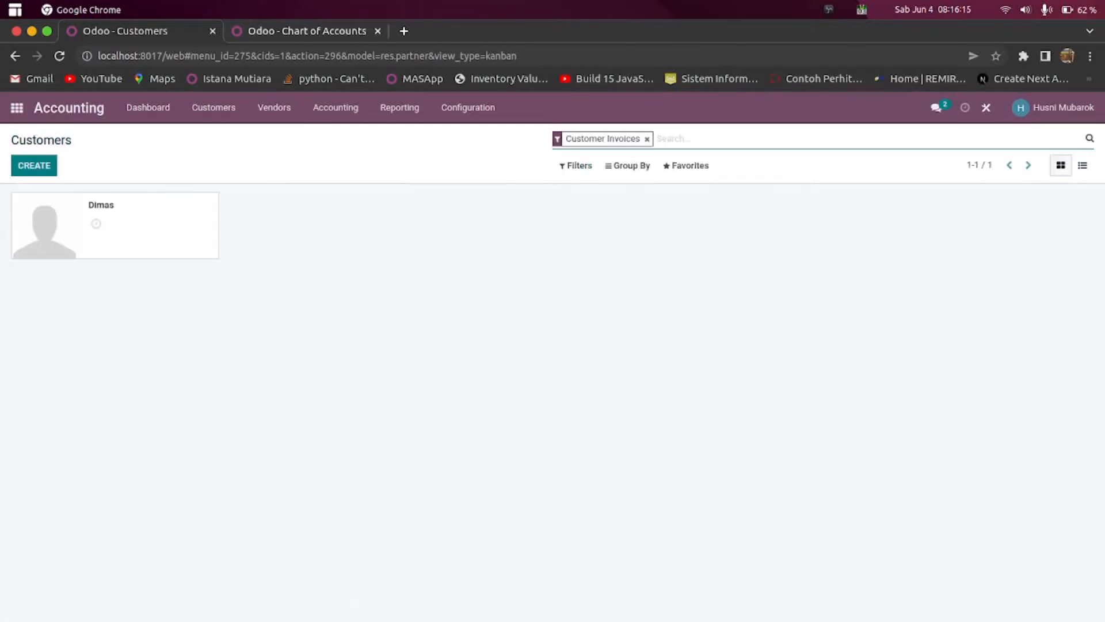
Switch to the customer sheet in WPS and fill the l10n_id_kode_transaksi value from O2 down to row 9
{"action": "left_click", "coordinate": [674, 587]}
{"action": "left_click", "coordinate": [913, 184]}
{"action": "double_click", "coordinate": [917, 188]}
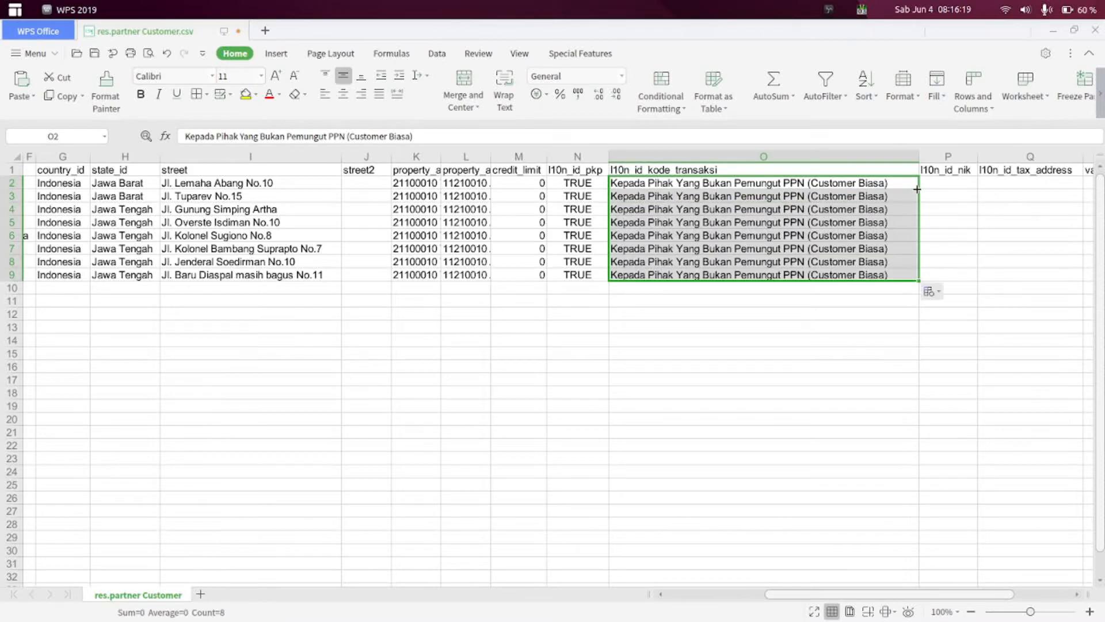
{"action": "left_click", "coordinate": [858, 315]}
Save the res.partner Customer.csv file, keeping its CSV format
{"action": "mouse_move", "coordinate": [875, 592]}
{"action": "left_mouse_down"}
{"action": "mouse_move", "coordinate": [1003, 591]}
{"action": "mouse_move", "coordinate": [858, 591]}
{"action": "left_mouse_up"}
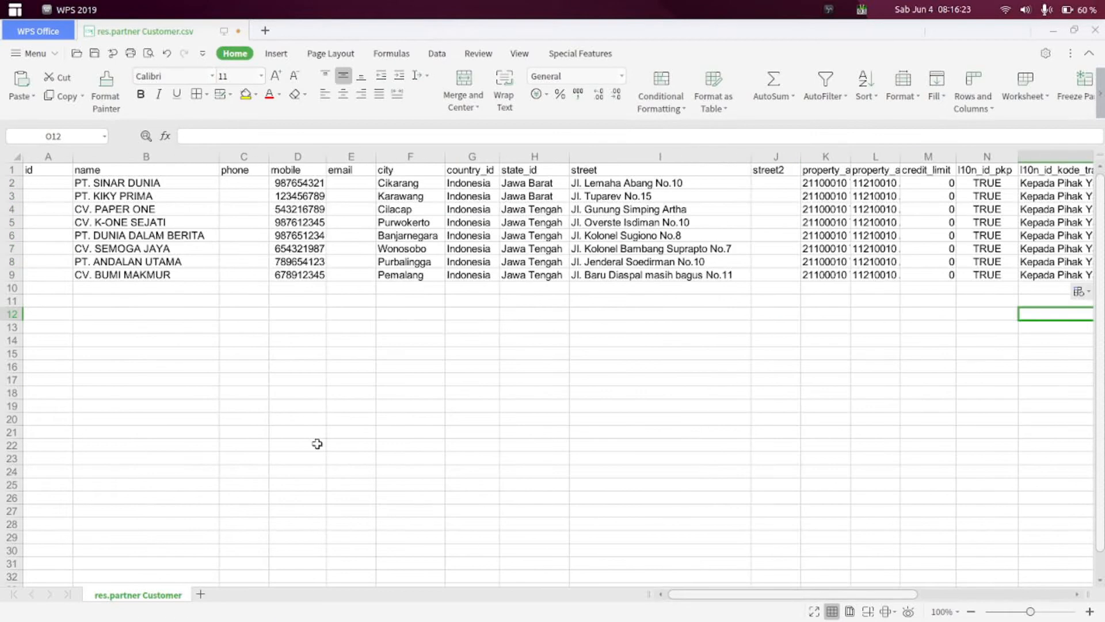
{"action": "left_click", "coordinate": [308, 431]}
{"action": "left_click", "coordinate": [94, 53]}
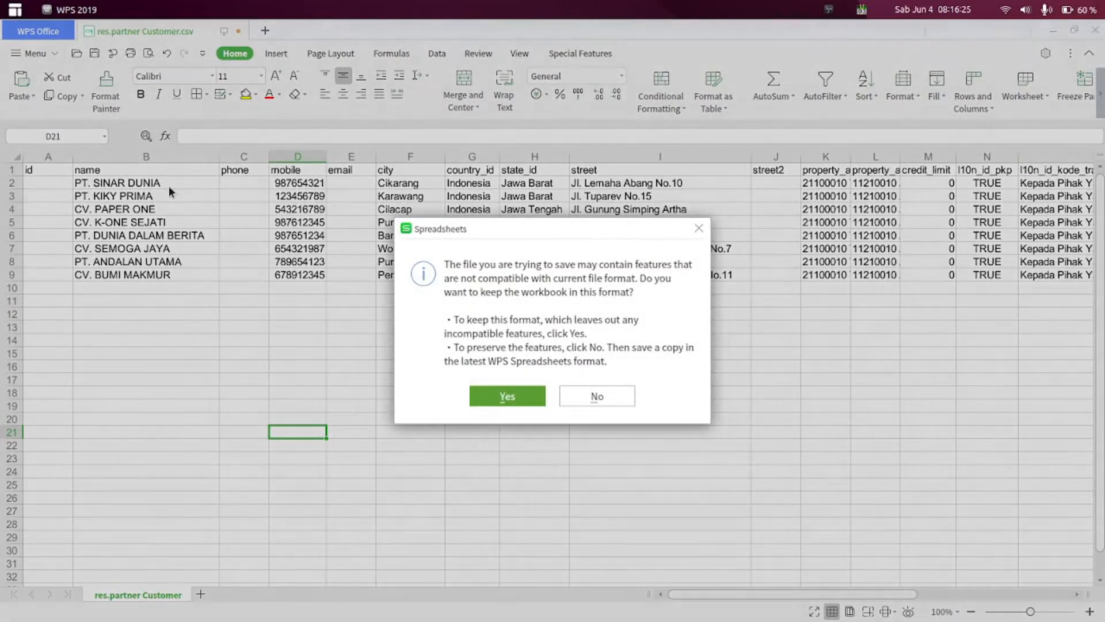
{"action": "left_click", "coordinate": [506, 395]}
Switch to Odoo in Chrome and open the record import page for Customers
{"action": "mouse_move", "coordinate": [368, 593]}
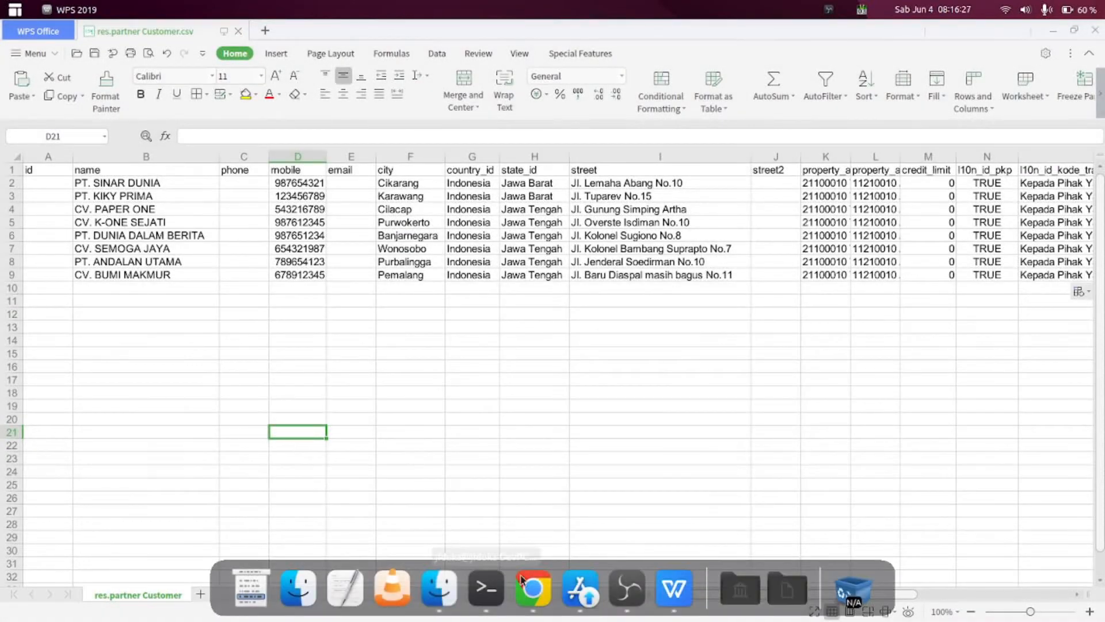
{"action": "left_click", "coordinate": [533, 590]}
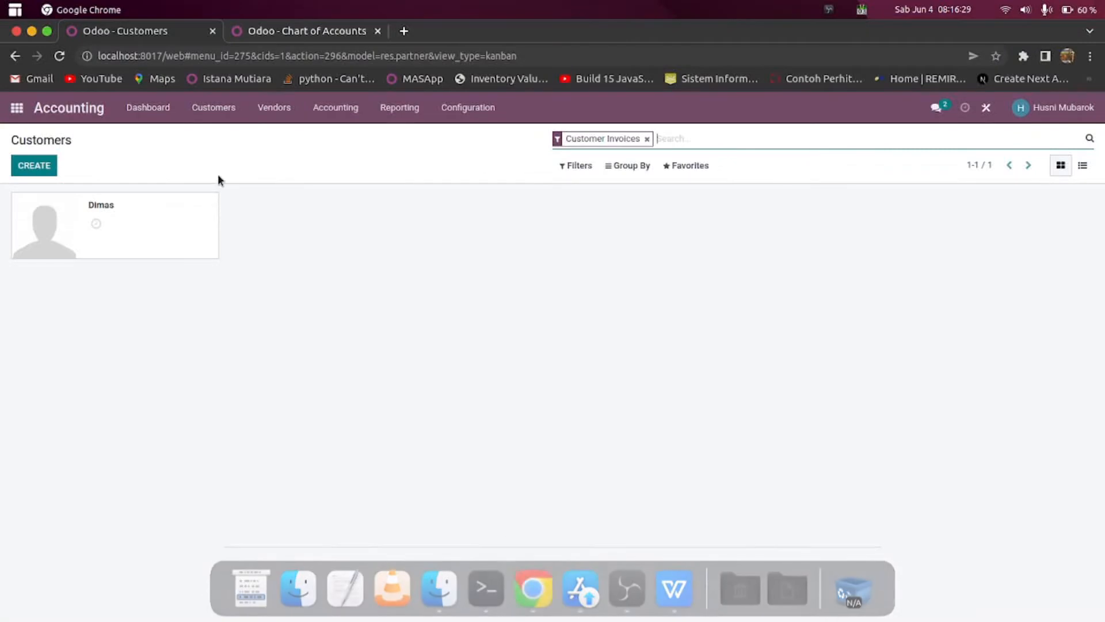
{"action": "left_click", "coordinate": [693, 172]}
{"action": "left_click", "coordinate": [694, 217]}
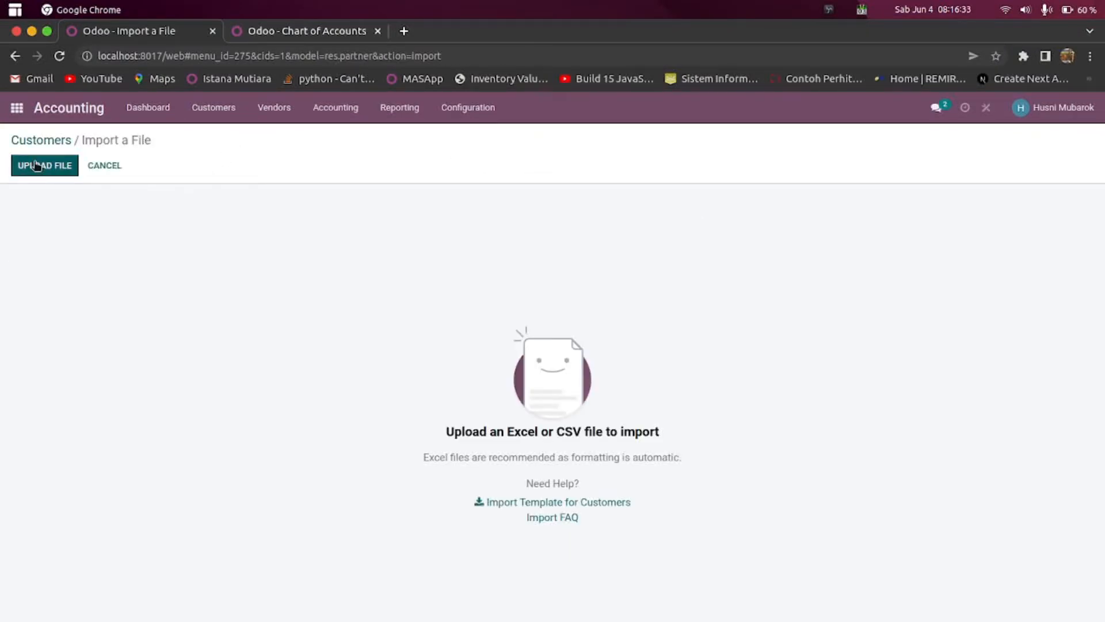
Upload res.partner Customer.csv from the Documents/Template Import Odoo/15 folder as the import file
{"action": "left_click", "coordinate": [36, 166]}
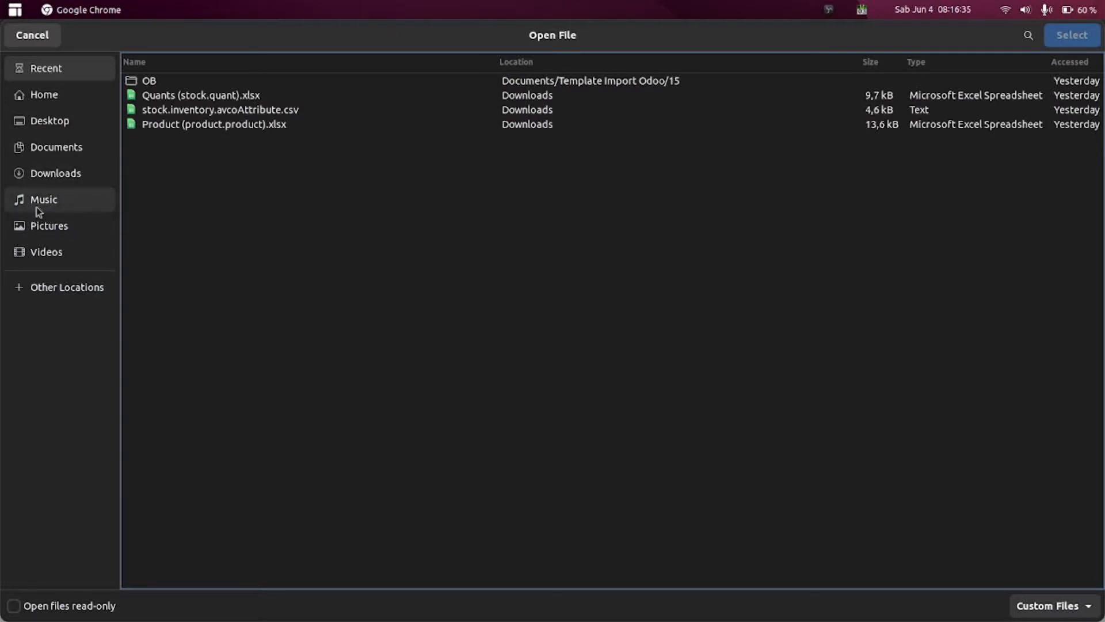
{"action": "left_click", "coordinate": [53, 149]}
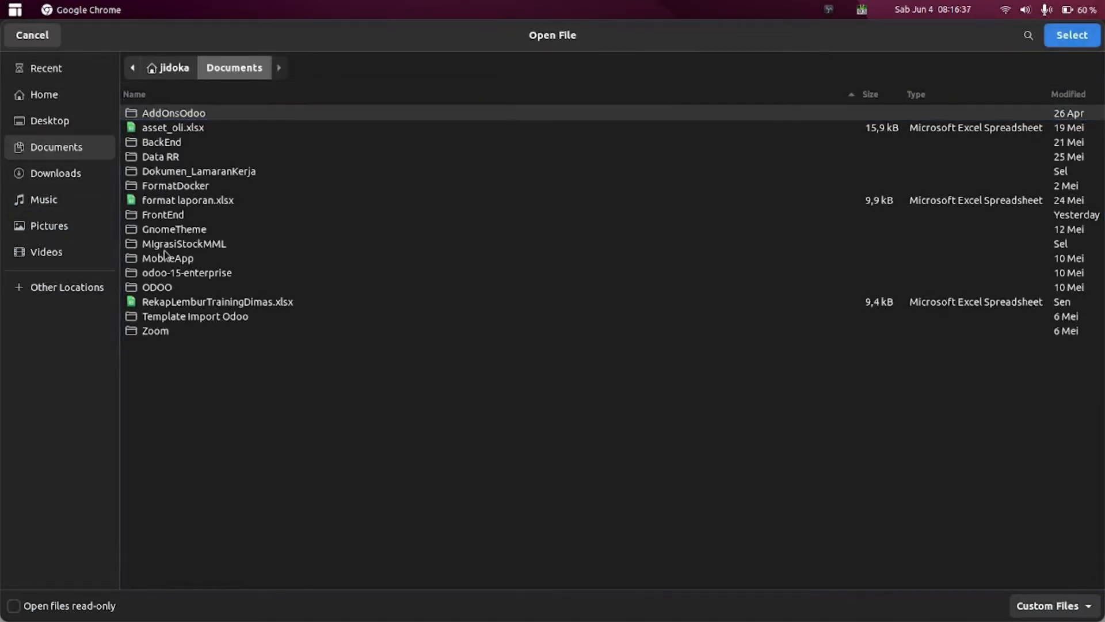
{"action": "double_click", "coordinate": [175, 319]}
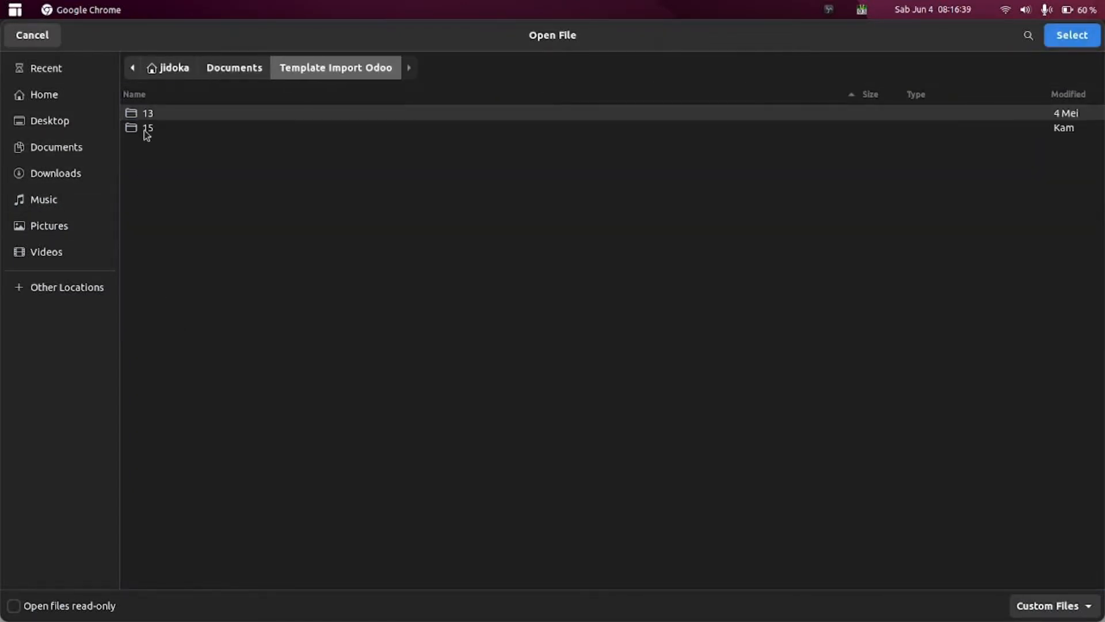
{"action": "double_click", "coordinate": [145, 132]}
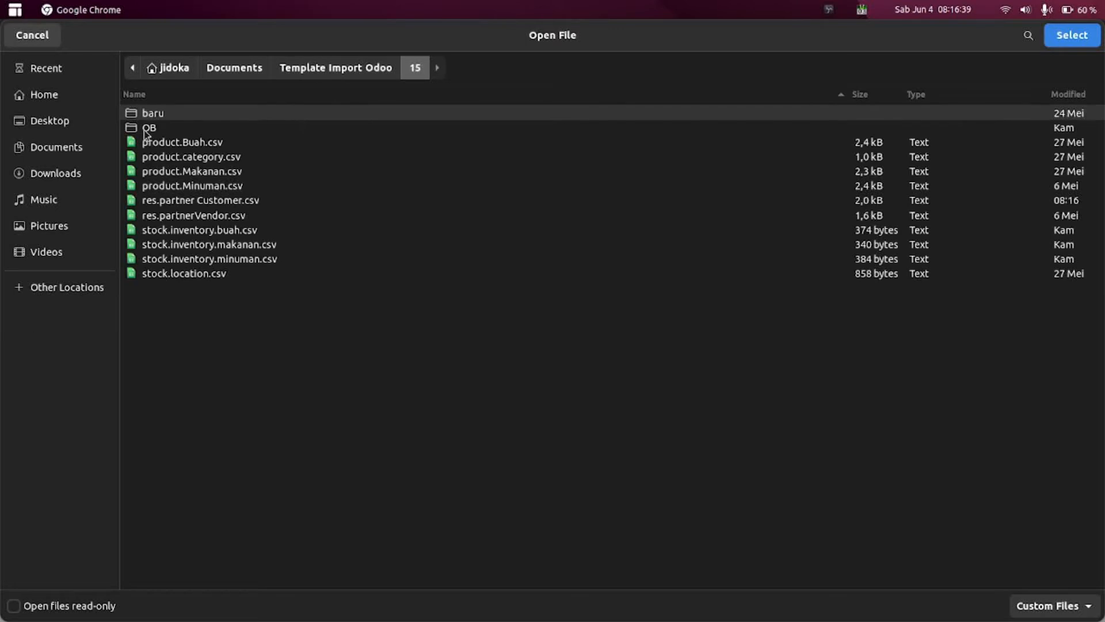
{"action": "left_click", "coordinate": [194, 202]}
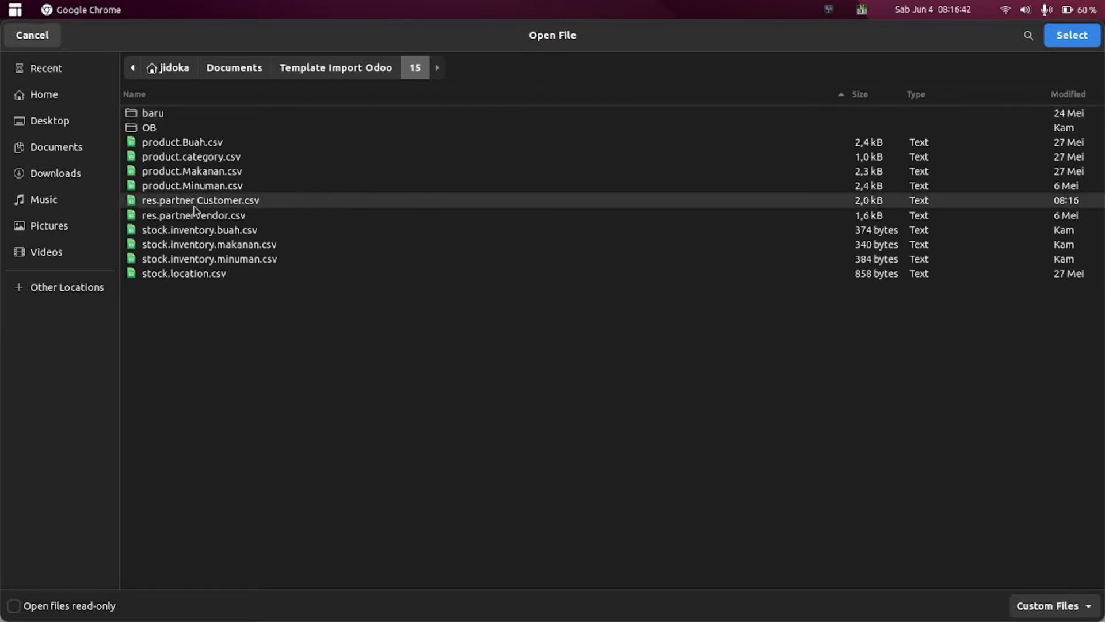
{"action": "left_click", "coordinate": [1065, 42]}
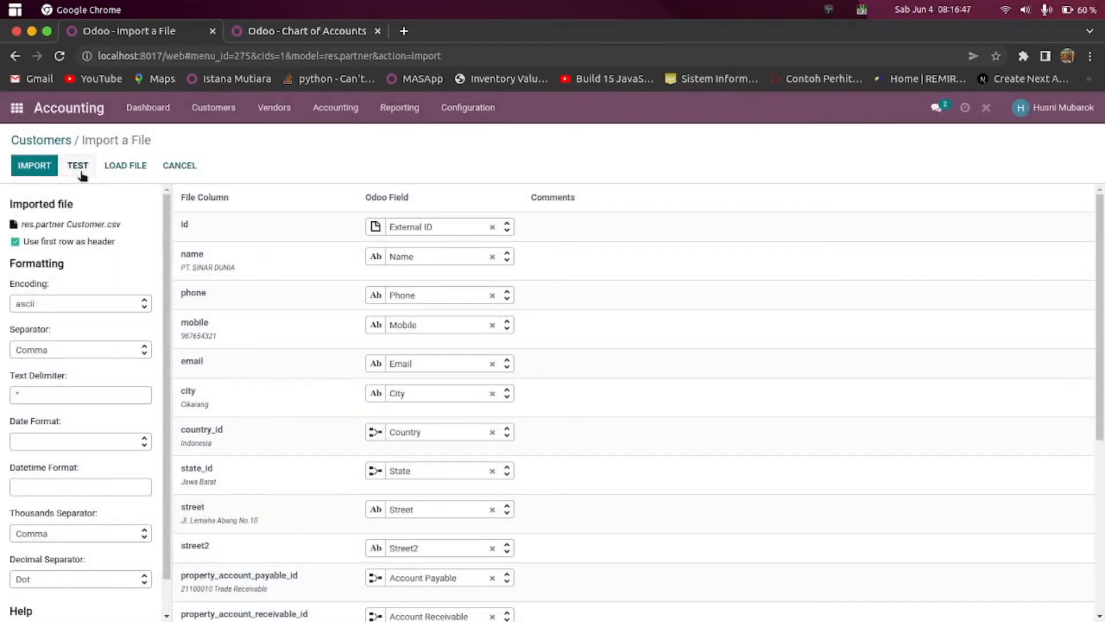
Test the customer import and examine the possible values for the Kode Transaksi field
{"action": "left_click", "coordinate": [79, 170]}
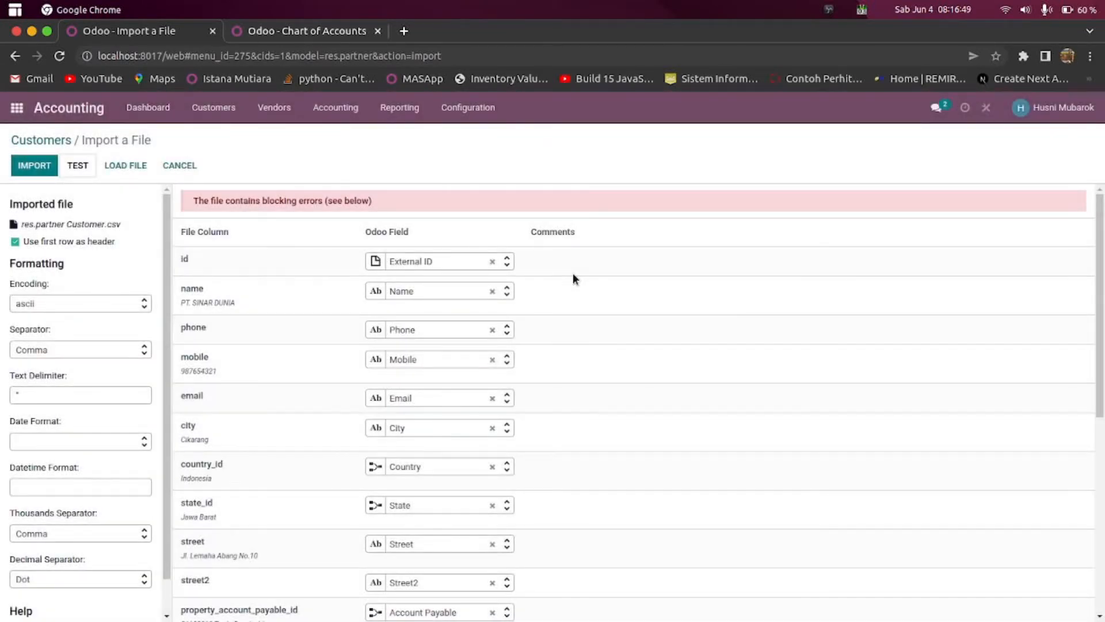
{"action": "scroll", "coordinate": [573, 274], "scroll_direction": "down", "scroll_amount": 6}
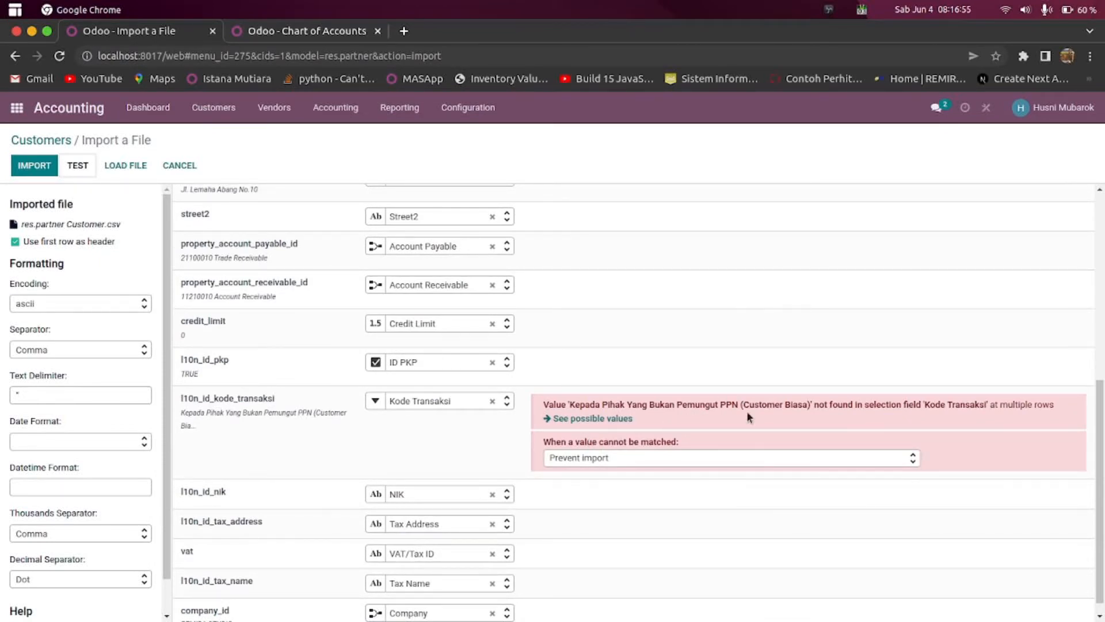
{"action": "left_click", "coordinate": [565, 420]}
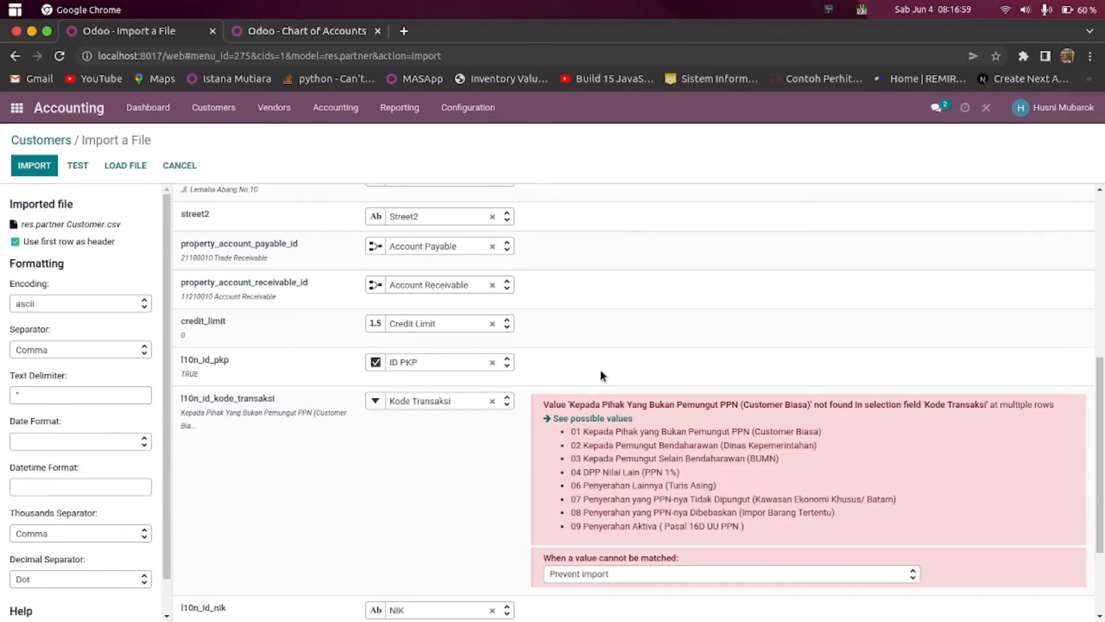
{"action": "scroll", "coordinate": [600, 369], "scroll_direction": "down", "scroll_amount": 2}
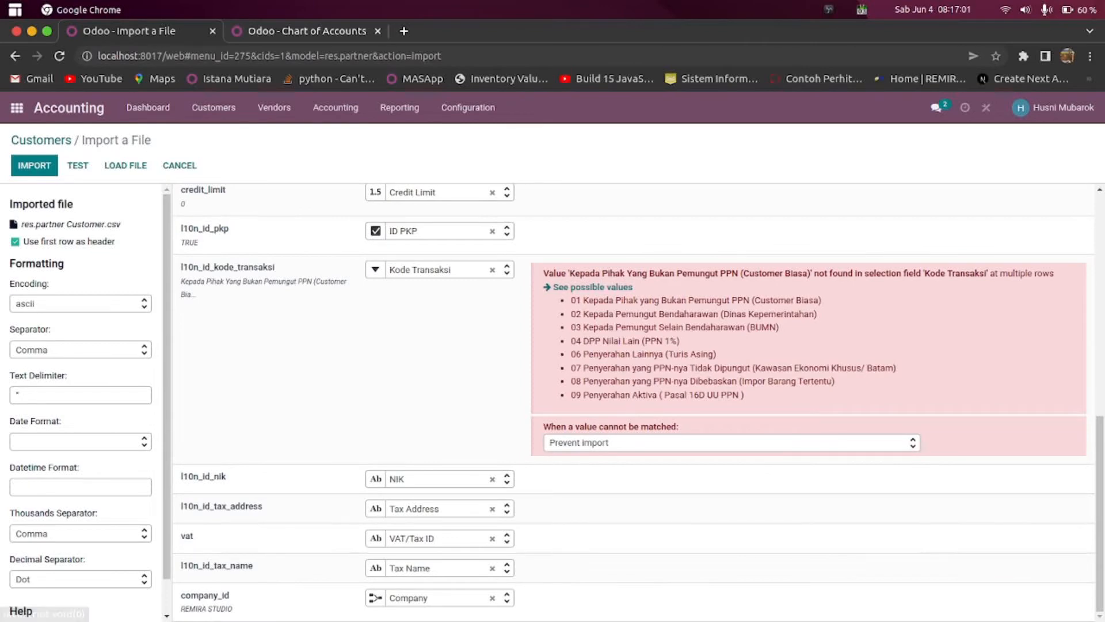
Switch to the customer CSV in WPS and prefix the l10n_id_kode_transaksi value in cell O2 with "01" and a space
{"action": "mouse_move", "coordinate": [705, 604]}
{"action": "left_click", "coordinate": [675, 590]}
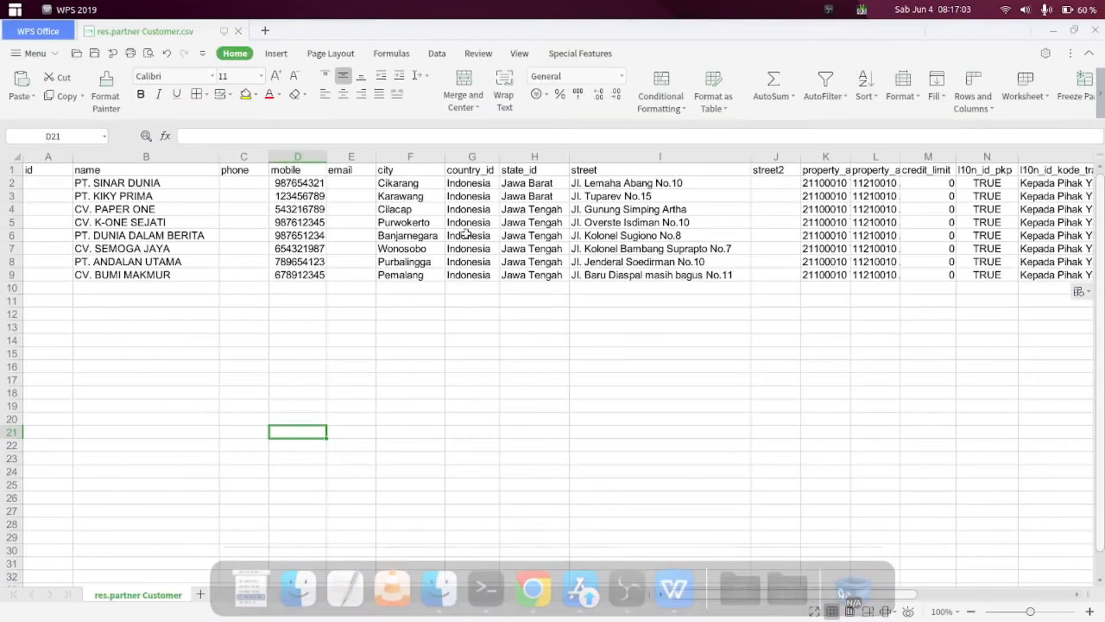
{"action": "left_click_drag", "start_coordinate": [877, 595], "coordinate": [1021, 594]}
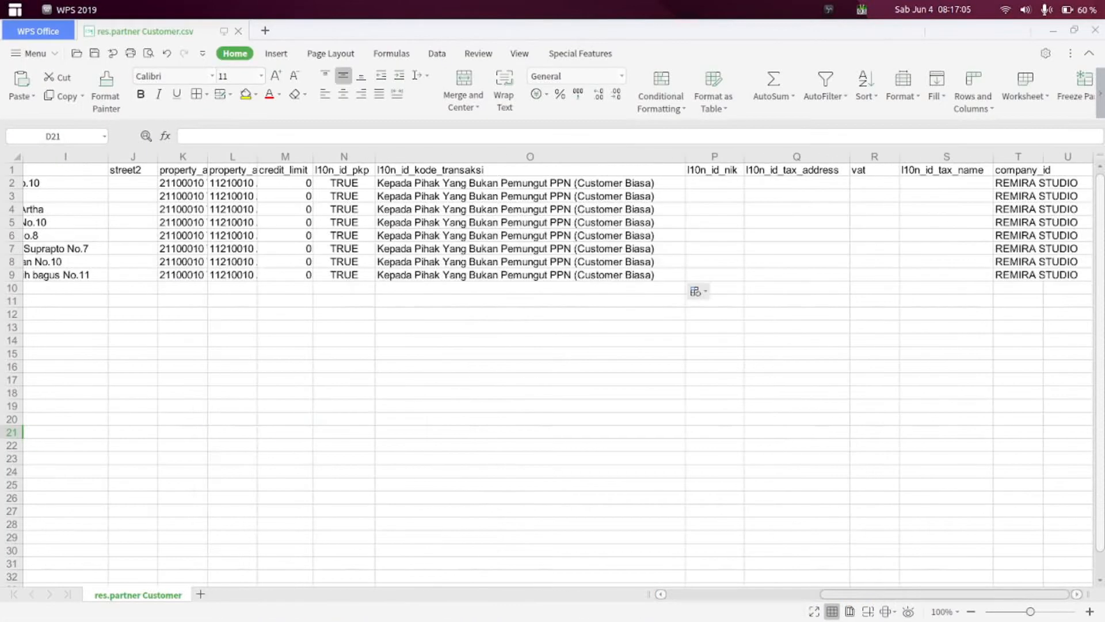
{"action": "left_click", "coordinate": [396, 184]}
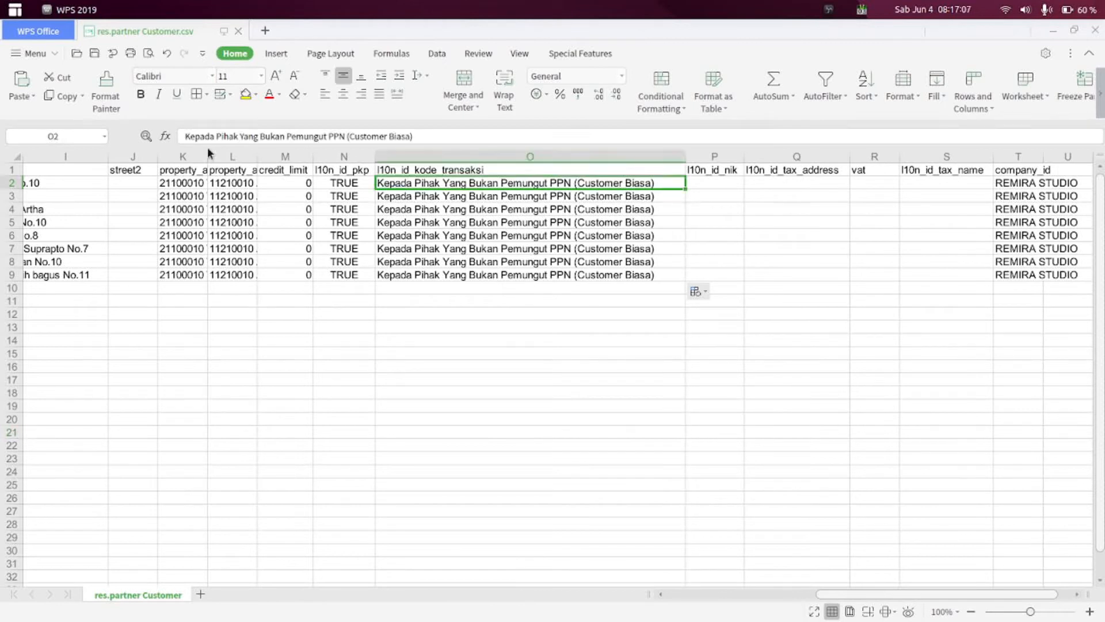
{"action": "left_click", "coordinate": [188, 135]}
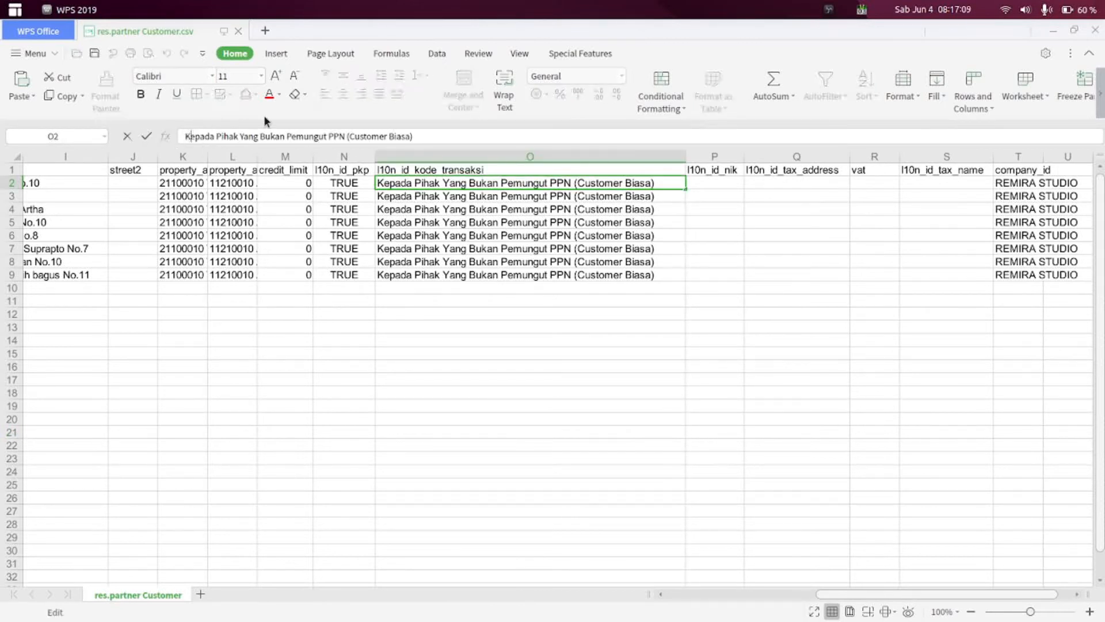
{"action": "type", "text": "01"}
{"action": "key", "text": "Return"}
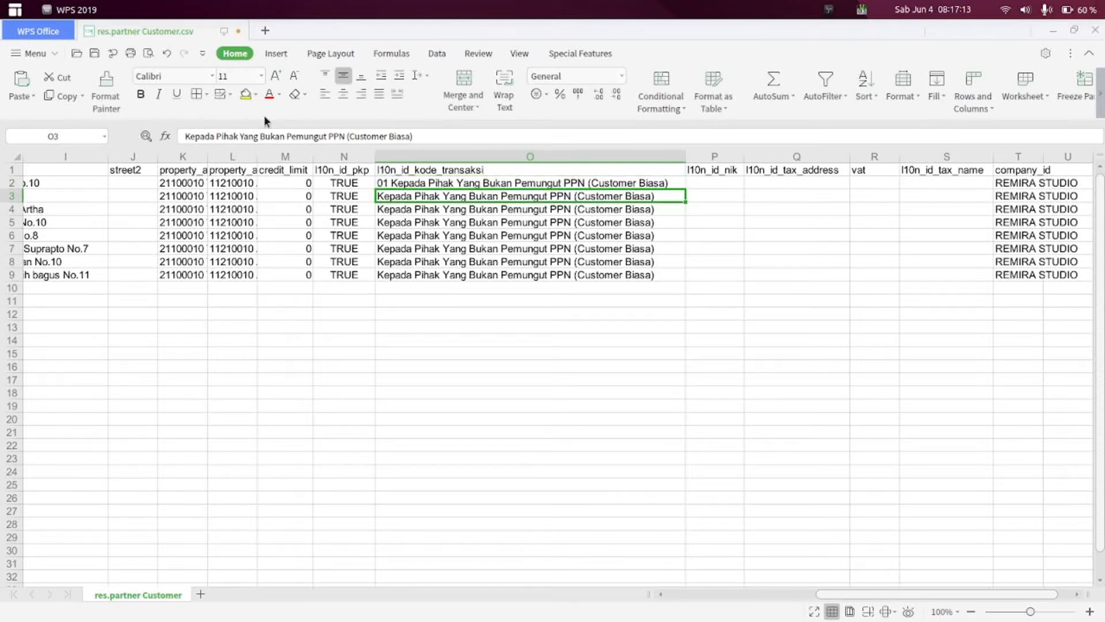
Copy the transaction code from O2 into O3:O9 and save the file, keeping its CSV format
{"action": "left_click", "coordinate": [407, 182]}
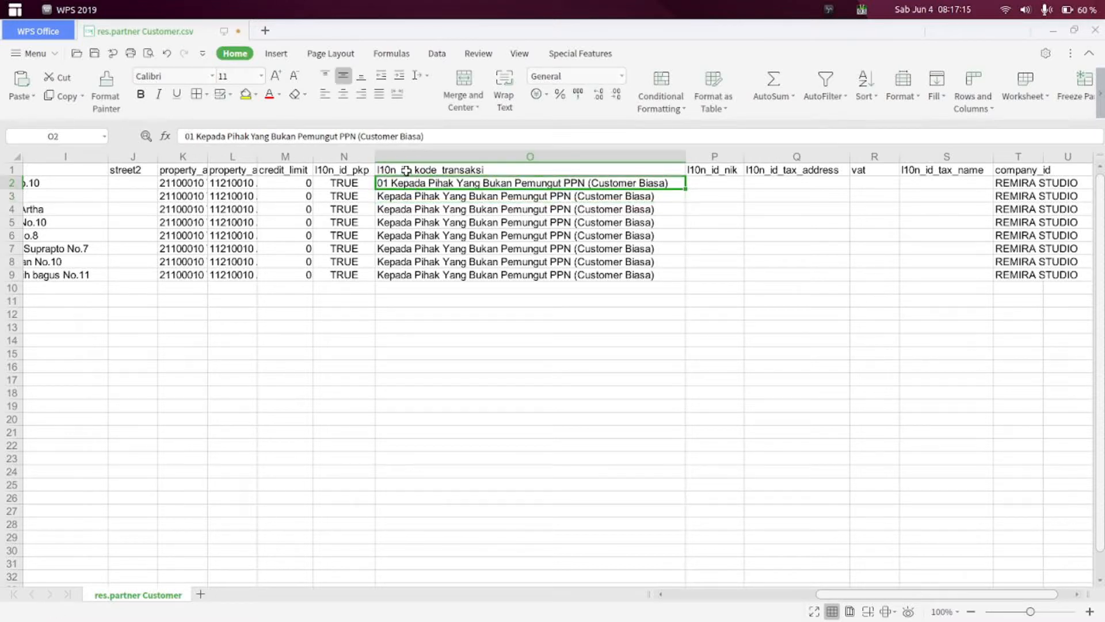
{"action": "key", "text": "ctrl+c"}
{"action": "left_click_drag", "start_coordinate": [432, 196], "coordinate": [444, 278]}
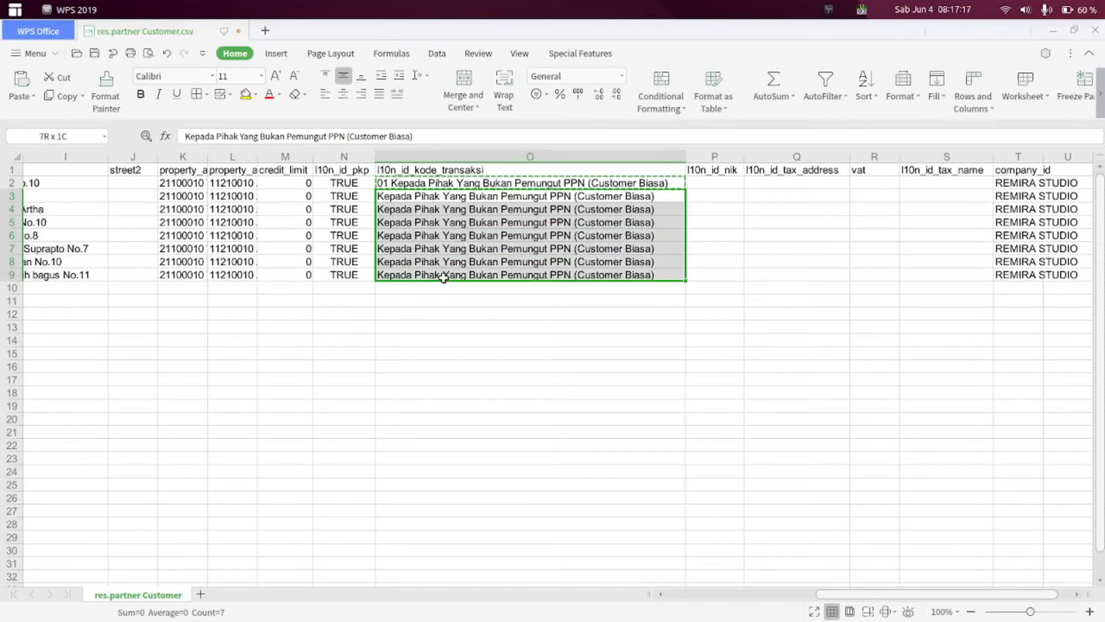
{"action": "key", "text": "ctrl+v"}
{"action": "left_click", "coordinate": [632, 404]}
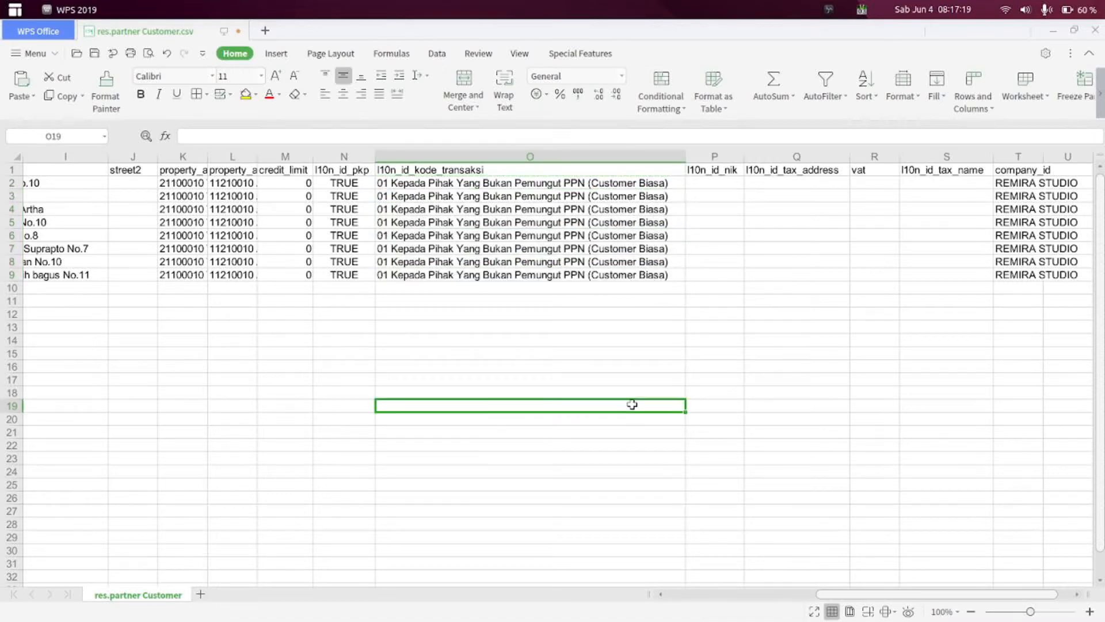
{"action": "key", "text": "ctrl+s"}
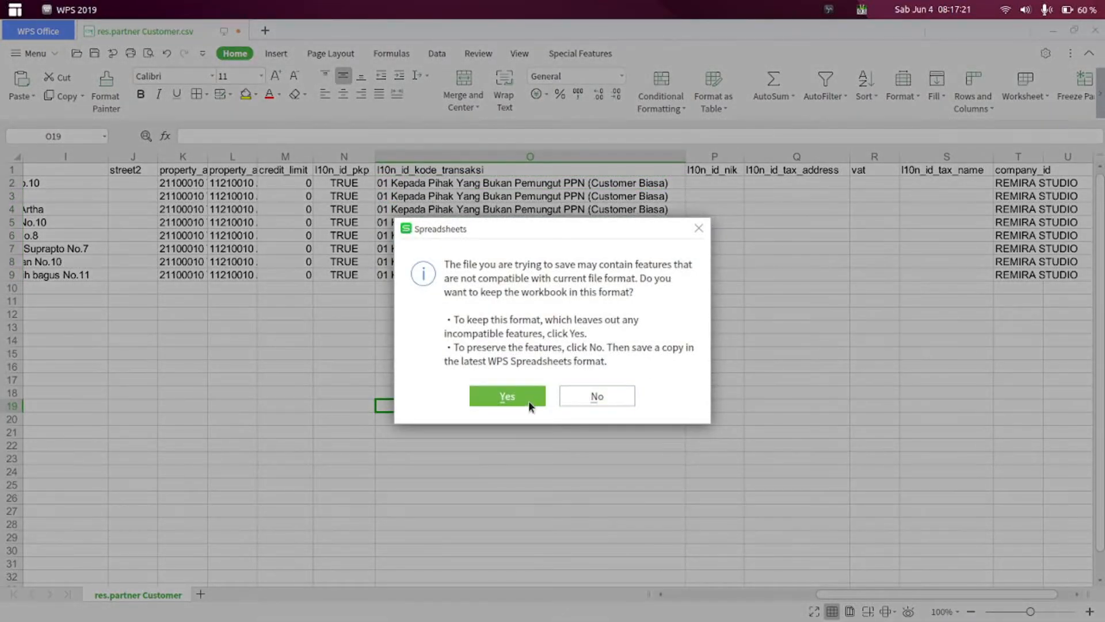
{"action": "left_click", "coordinate": [529, 402]}
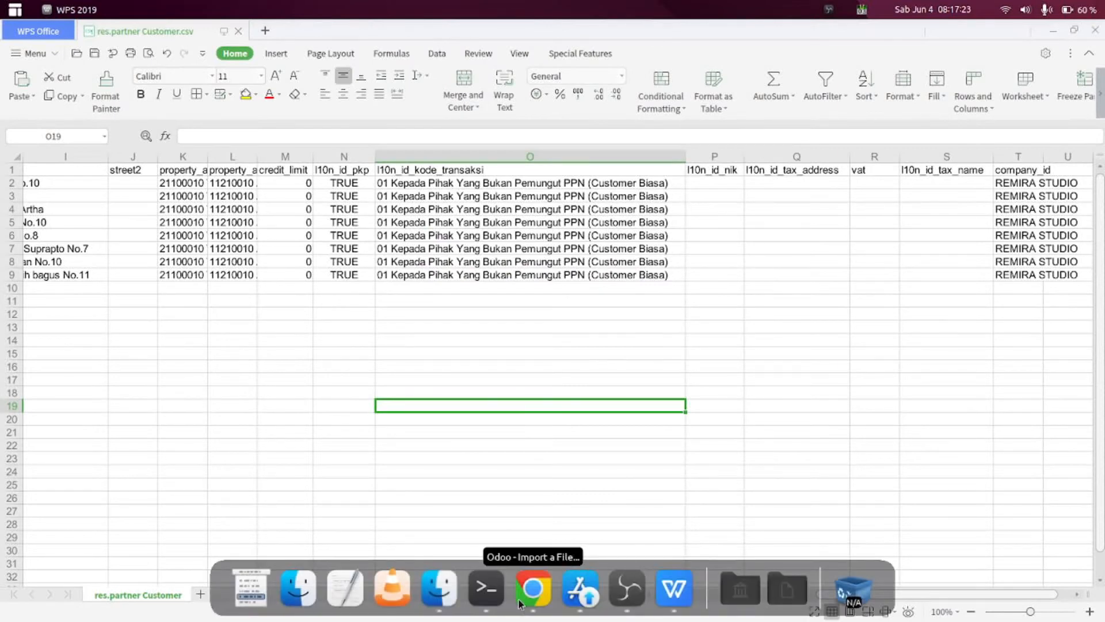
Switch to Odoo in Chrome and reload res.partner Customer.csv from Documents/Template Import Odoo/15 as the import file
{"action": "left_click", "coordinate": [533, 588]}
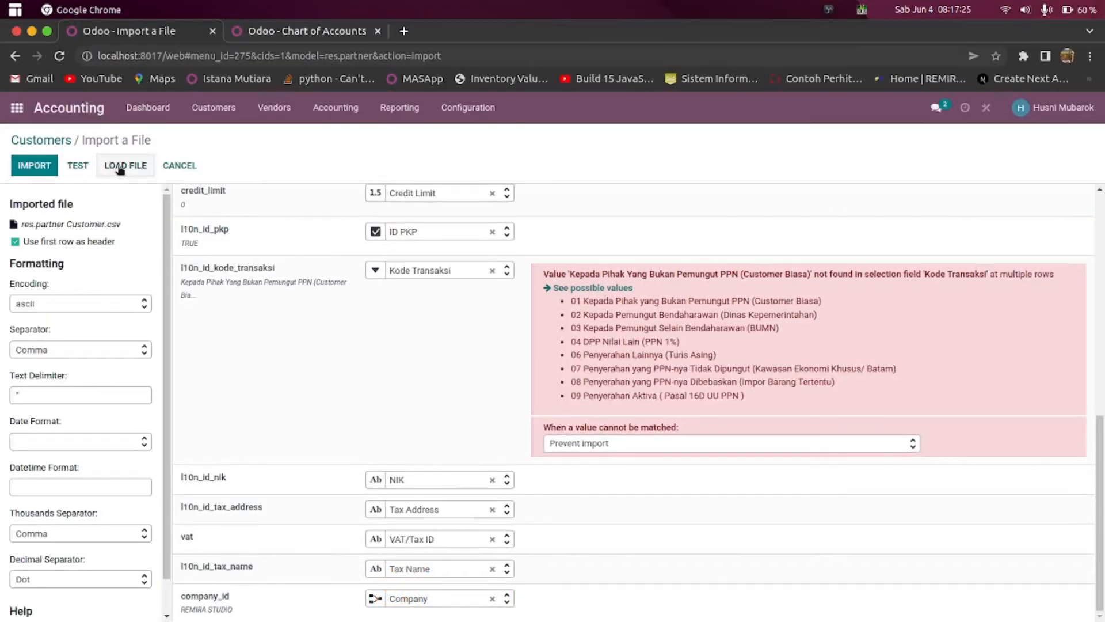
{"action": "left_click", "coordinate": [121, 166]}
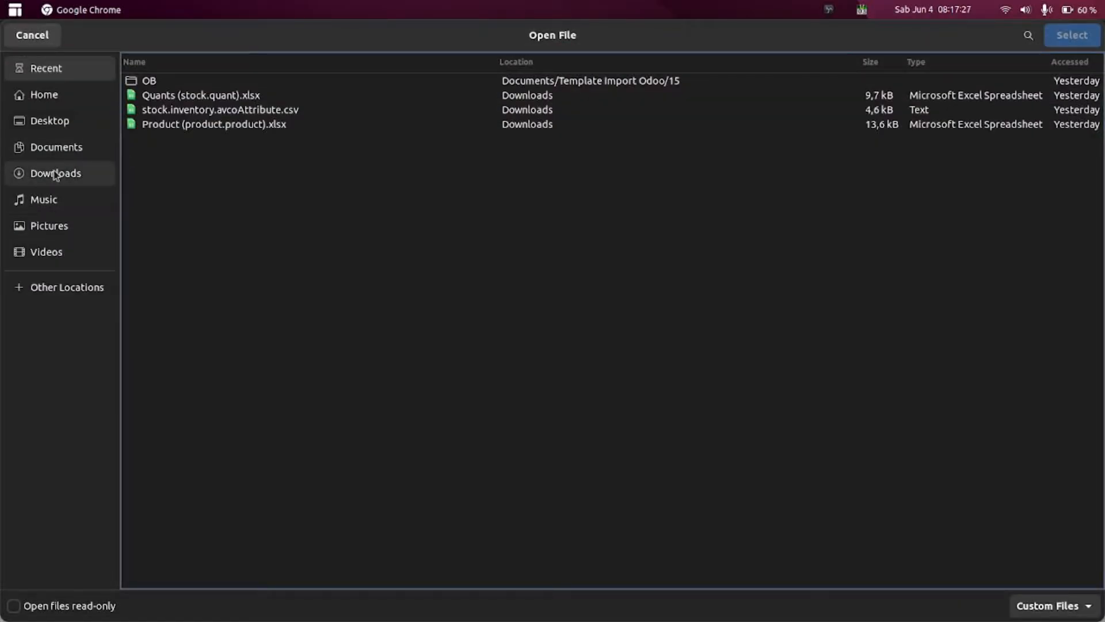
{"action": "left_click", "coordinate": [57, 152]}
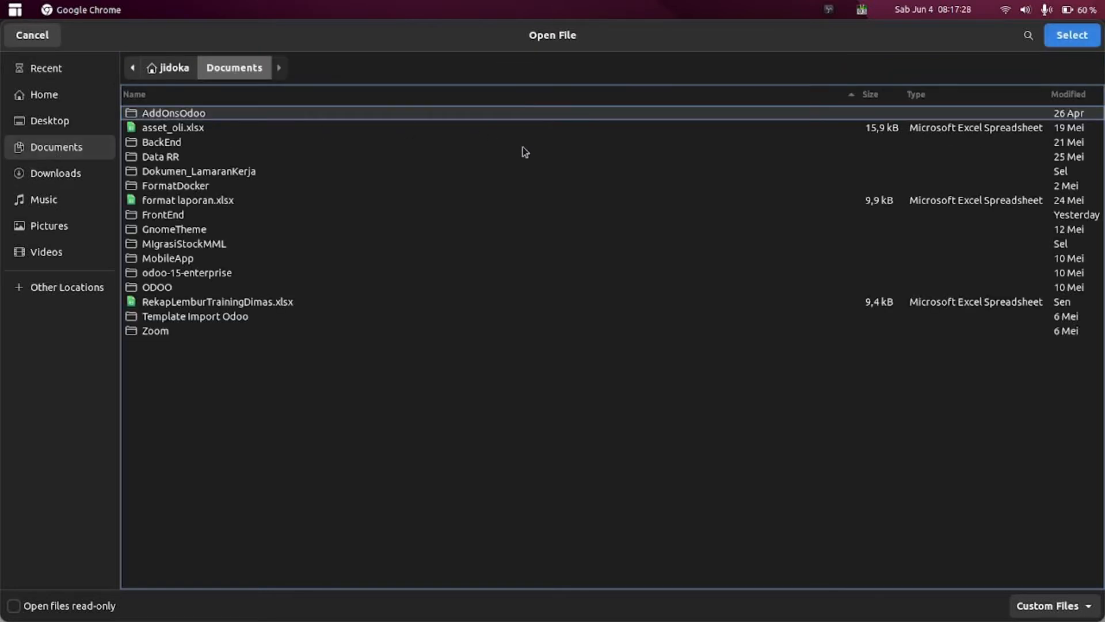
{"action": "double_click", "coordinate": [193, 316]}
{"action": "double_click", "coordinate": [139, 128]}
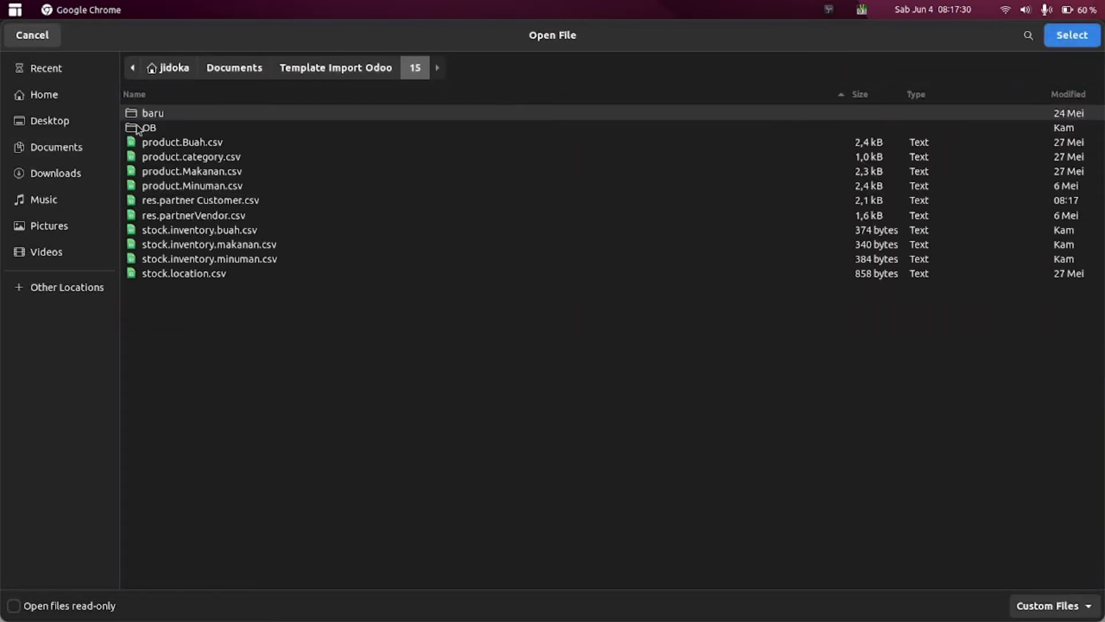
{"action": "left_click", "coordinate": [179, 201]}
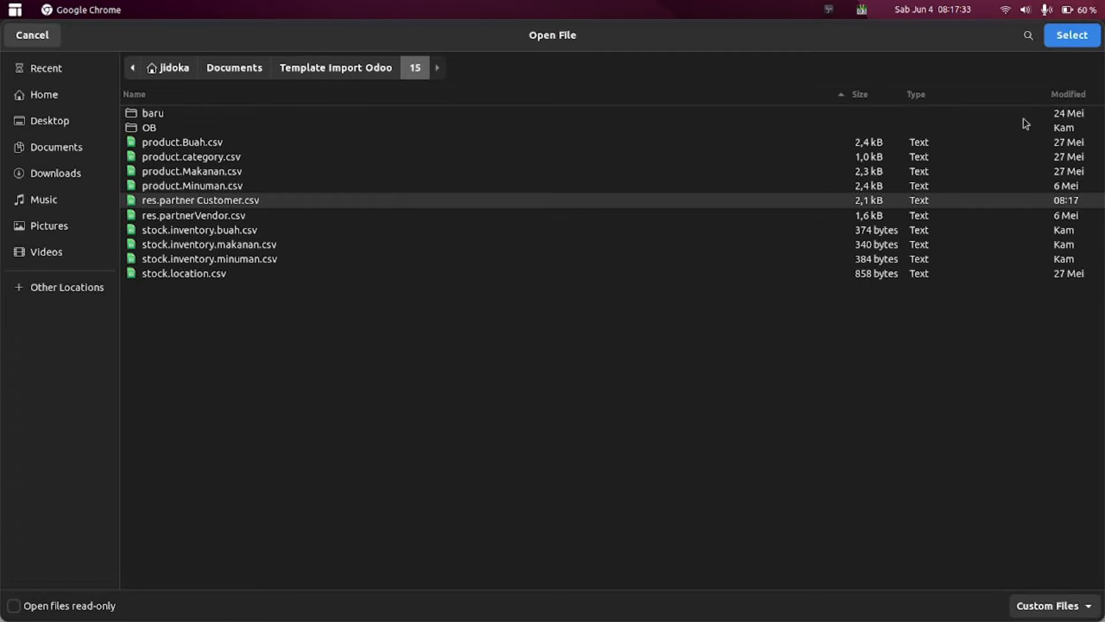
{"action": "left_click", "coordinate": [1062, 38]}
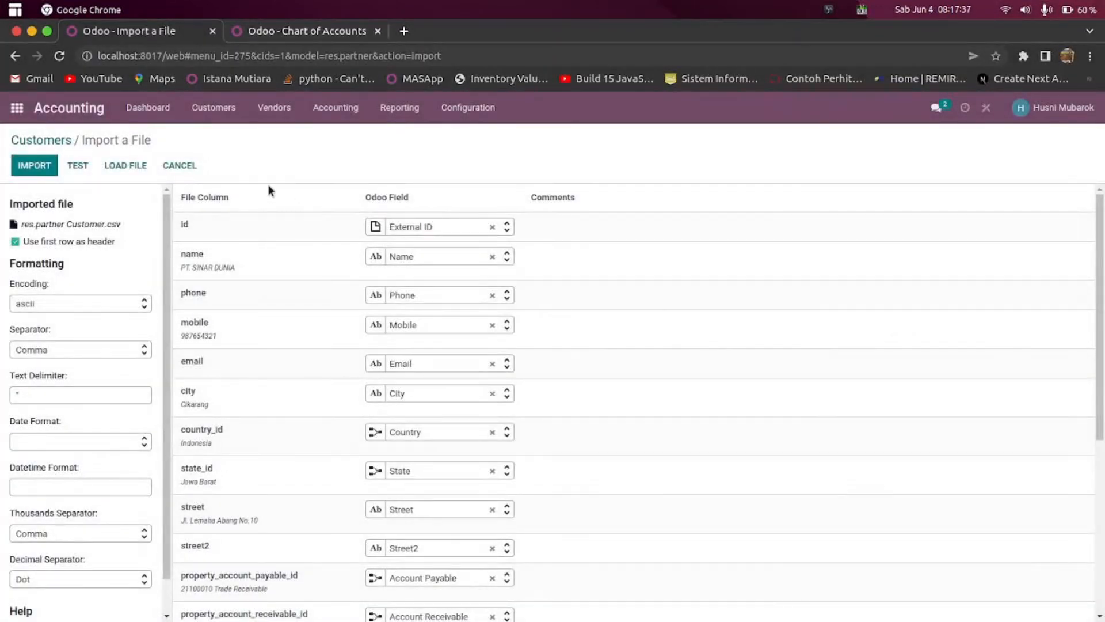
Test the customer import, check the column-to-field mapping, and import the customer records
{"action": "left_click", "coordinate": [77, 167]}
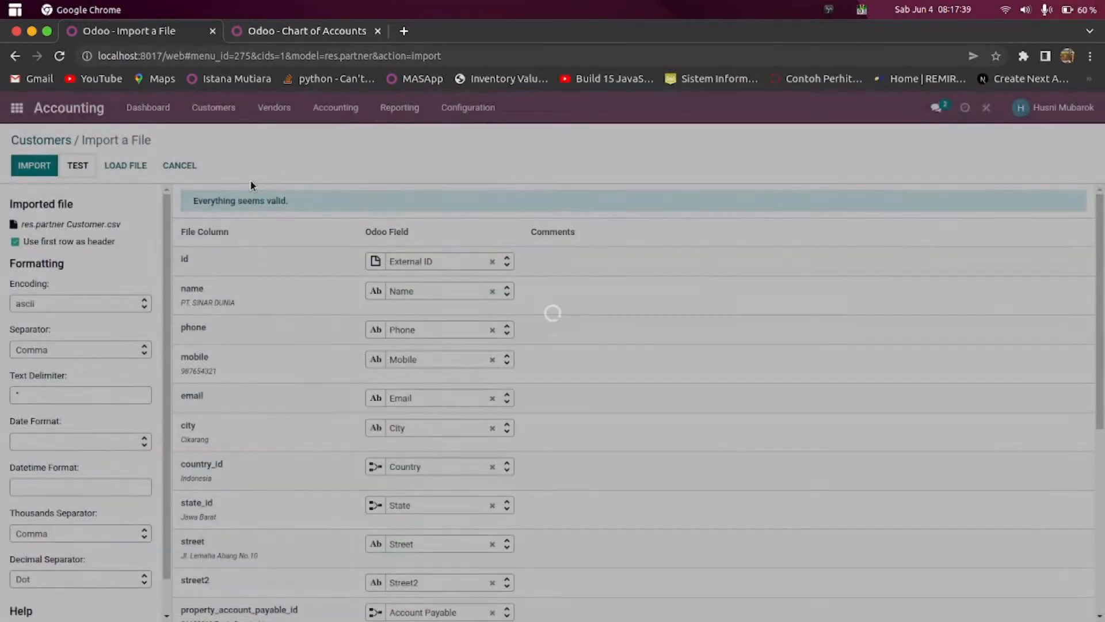
{"action": "scroll", "coordinate": [433, 274], "scroll_direction": "down", "scroll_amount": 4}
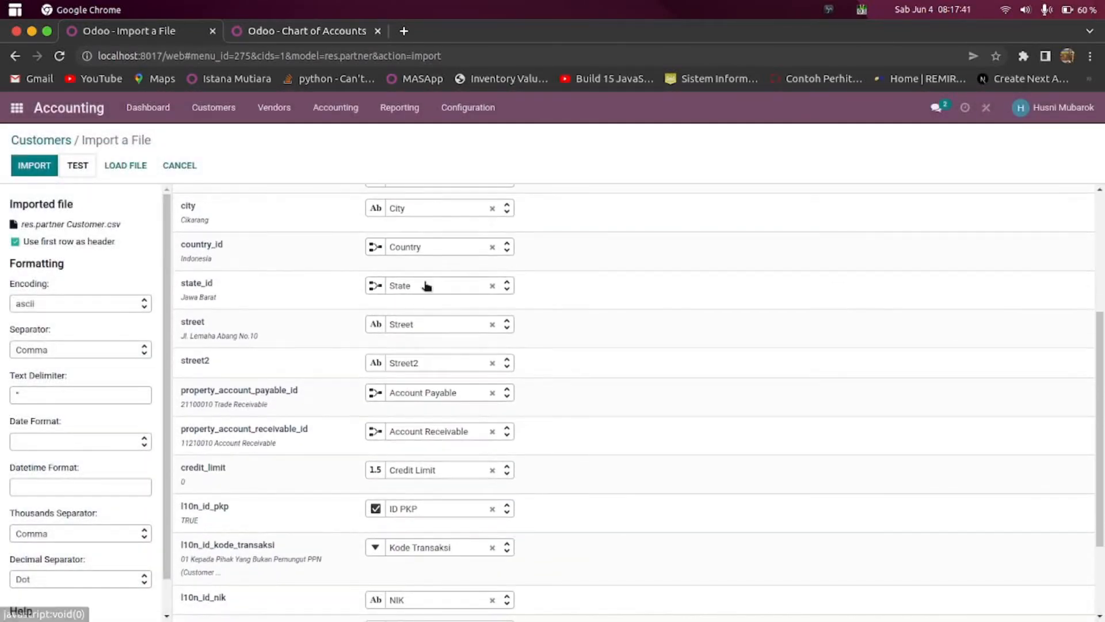
{"action": "scroll", "coordinate": [429, 290], "scroll_direction": "down", "scroll_amount": 2}
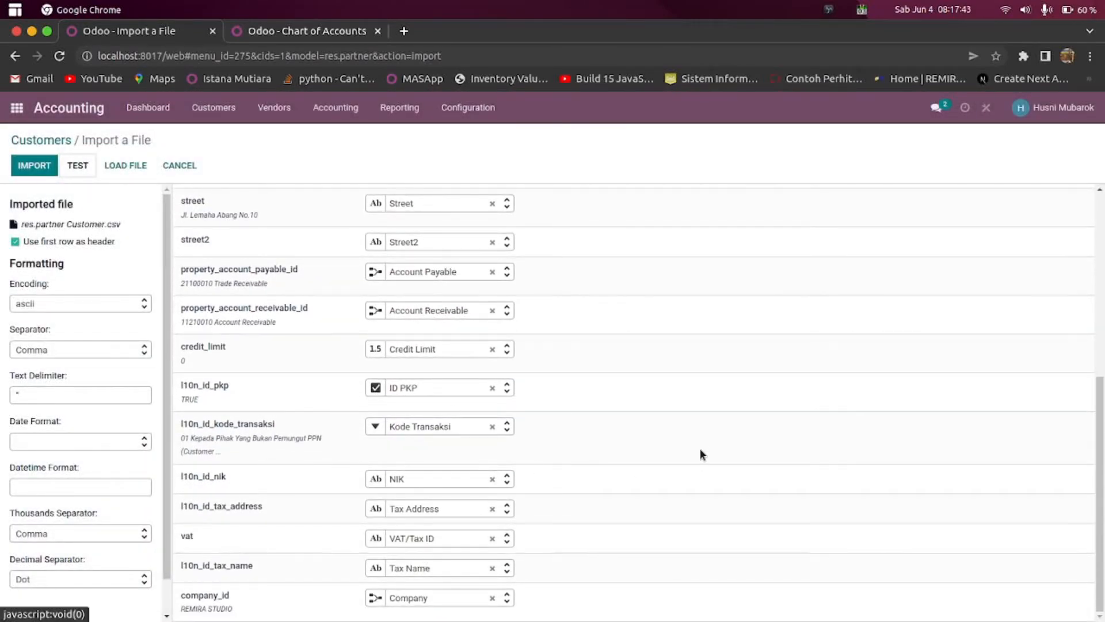
{"action": "scroll", "coordinate": [699, 441], "scroll_direction": "up", "scroll_amount": 3}
{"action": "left_click", "coordinate": [34, 165]}
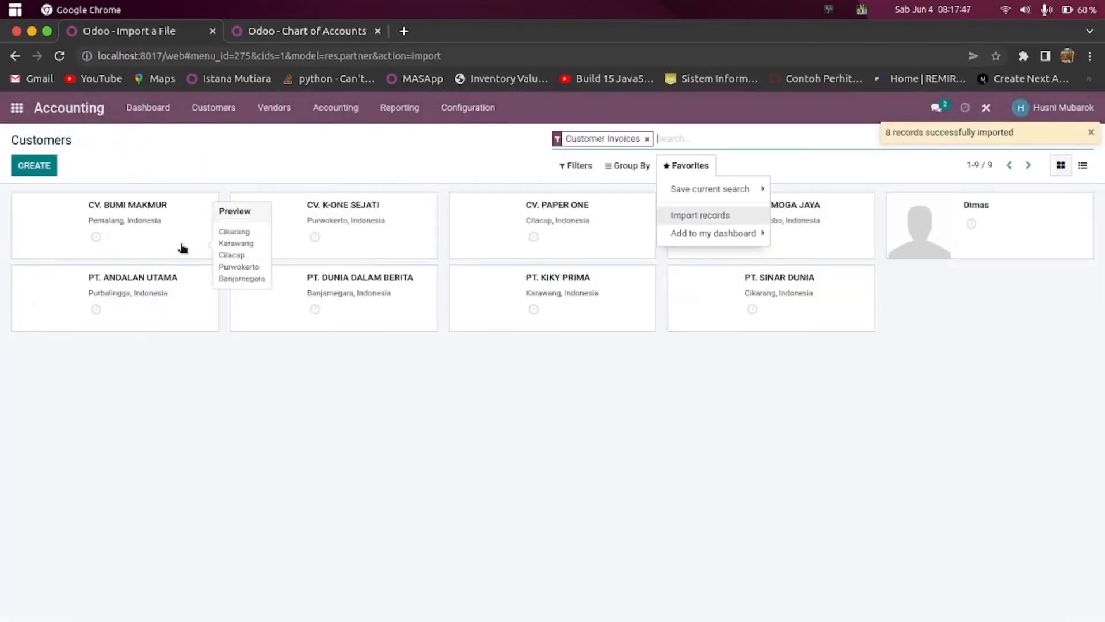
{"action": "left_click", "coordinate": [434, 459]}
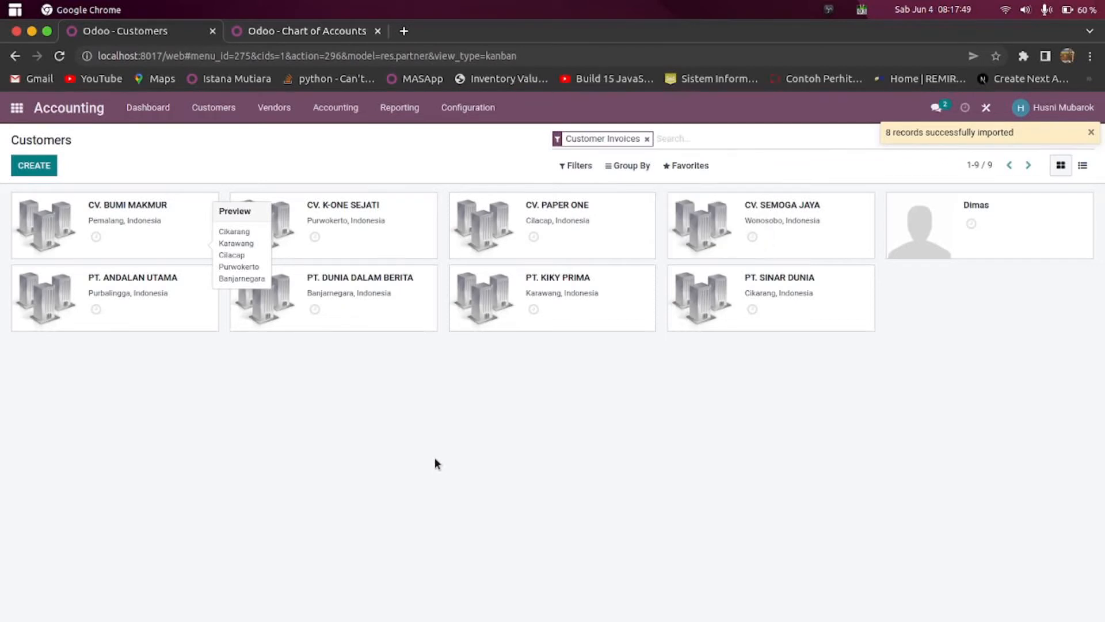
Open the imported customer CV. BUMI MAKMUR and examine its Sales & Purchase, Accounting and Internal Notes details
{"action": "left_click", "coordinate": [144, 240]}
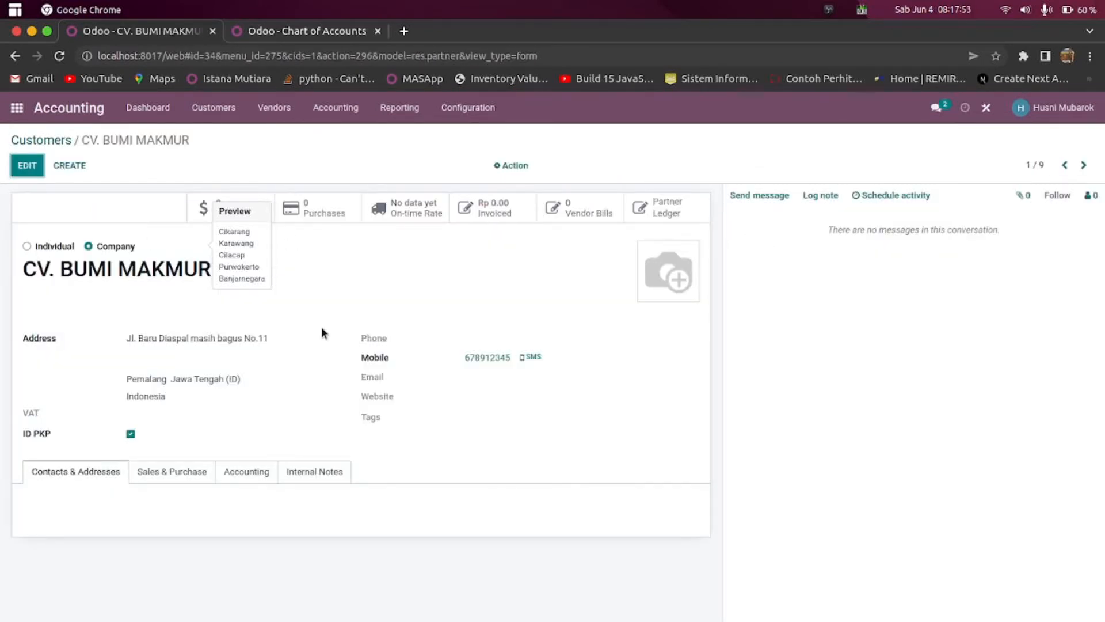
{"action": "left_click", "coordinate": [162, 469]}
{"action": "scroll", "coordinate": [253, 411], "scroll_direction": "down", "scroll_amount": 3}
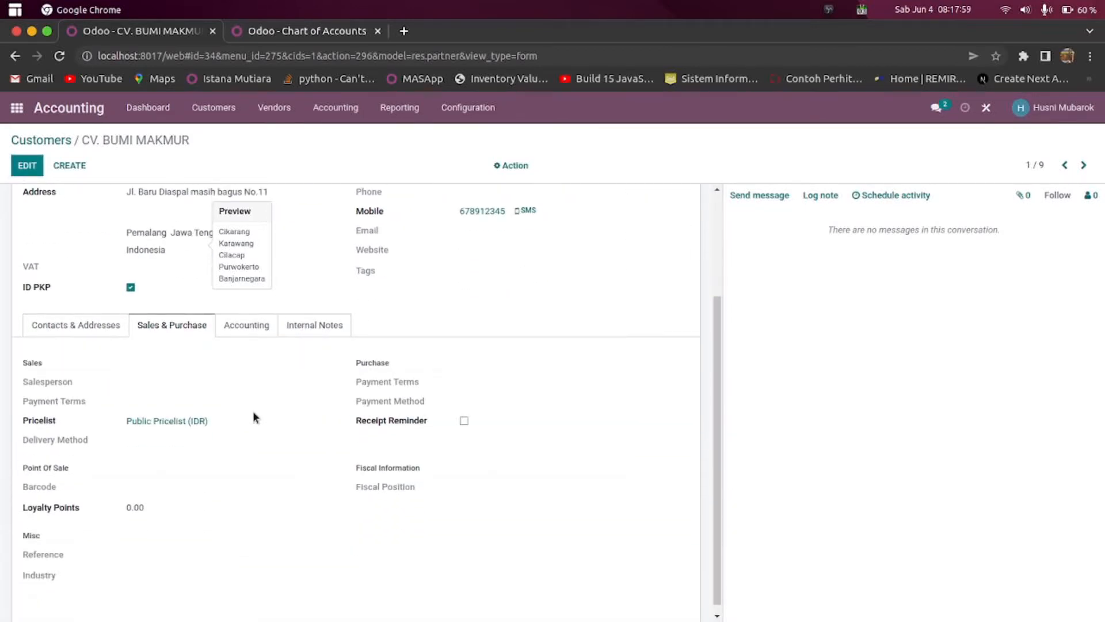
{"action": "left_click", "coordinate": [232, 327]}
{"action": "scroll", "coordinate": [173, 432], "scroll_direction": "down", "scroll_amount": 1}
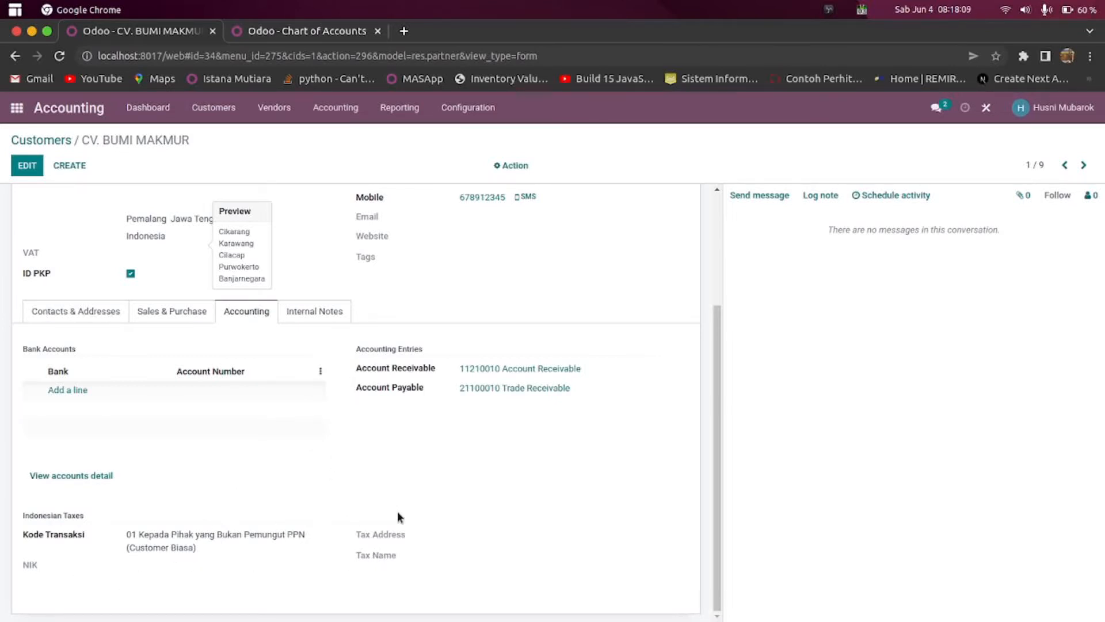
{"action": "scroll", "coordinate": [273, 451], "scroll_direction": "up", "scroll_amount": 5}
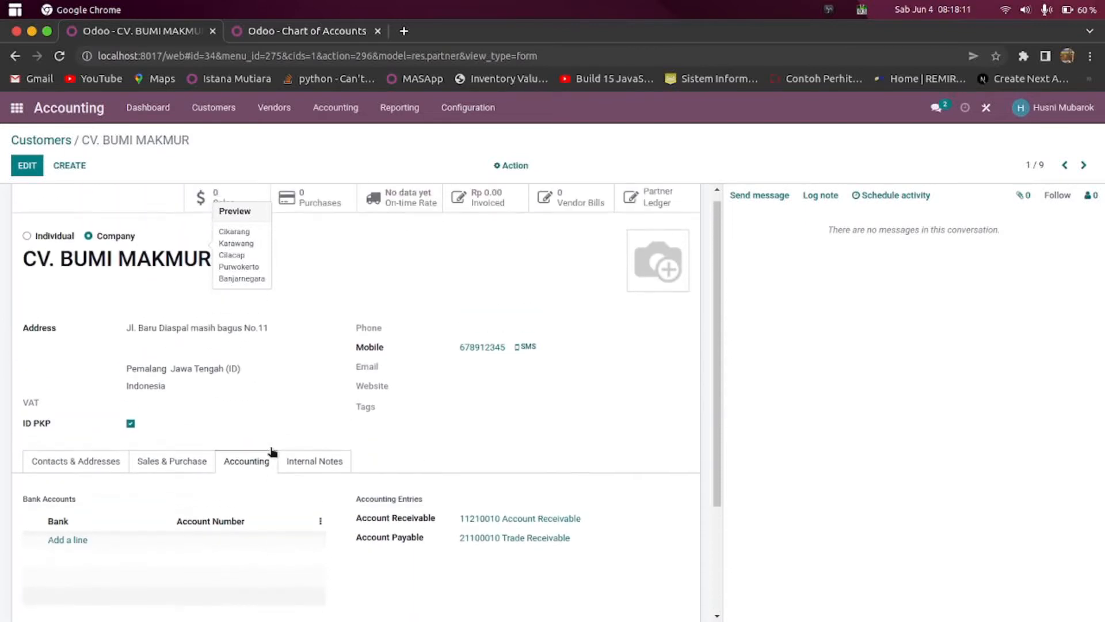
{"action": "scroll", "coordinate": [133, 326], "scroll_direction": "down", "scroll_amount": 5}
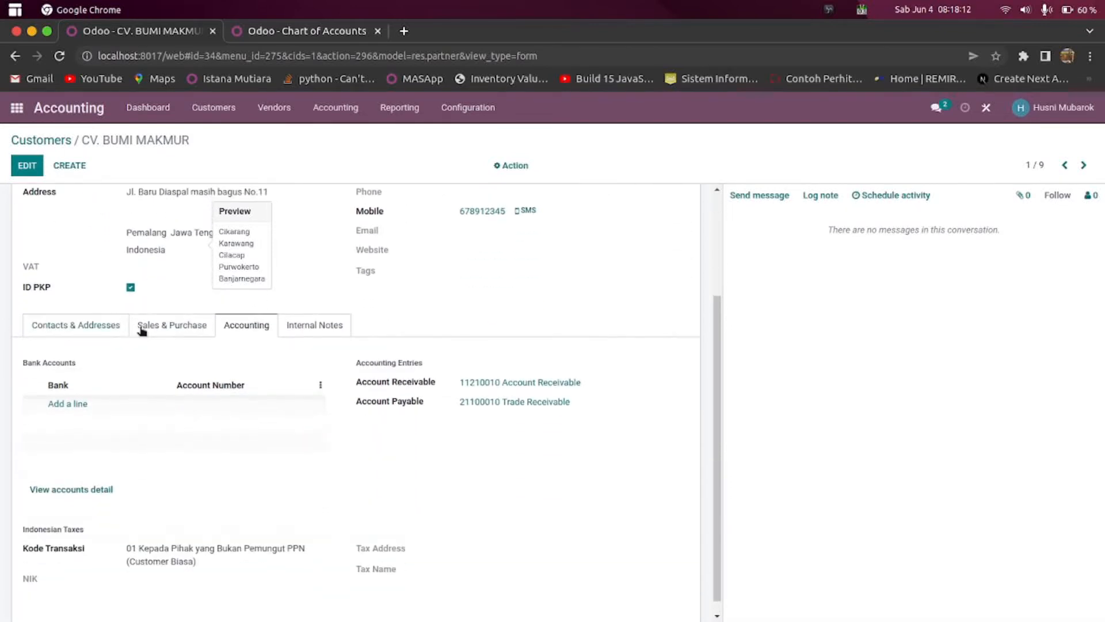
{"action": "left_click", "coordinate": [323, 325]}
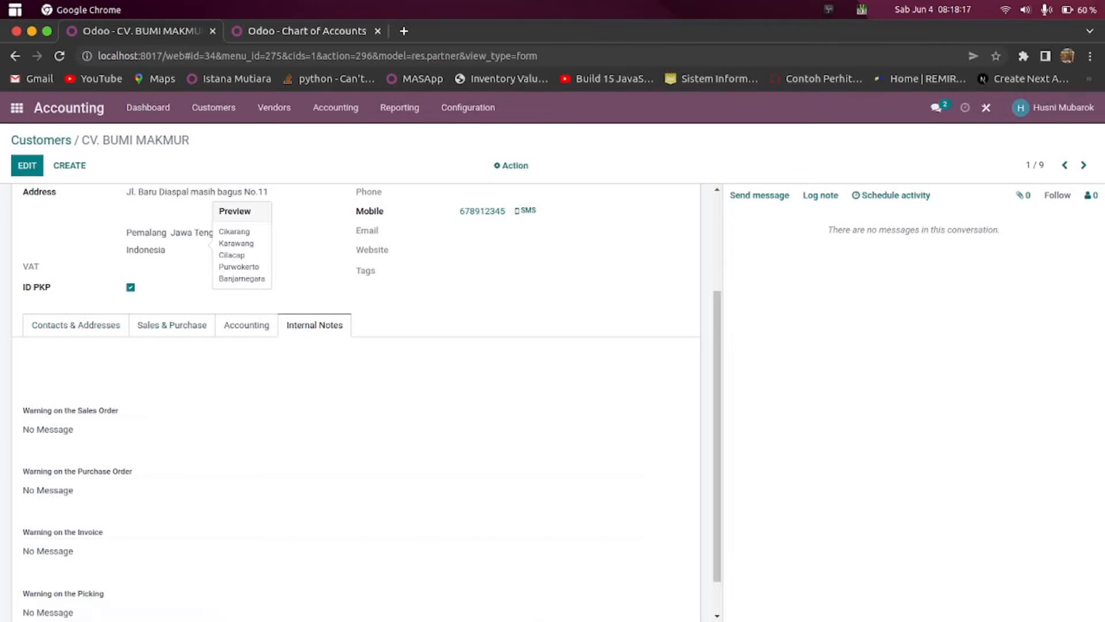
Glance at the customer CSV in WPS, return to Odoo, and review CV. BUMI MAKMUR's Contacts & Addresses and Sales & Purchase details
{"action": "left_click", "coordinate": [675, 590]}
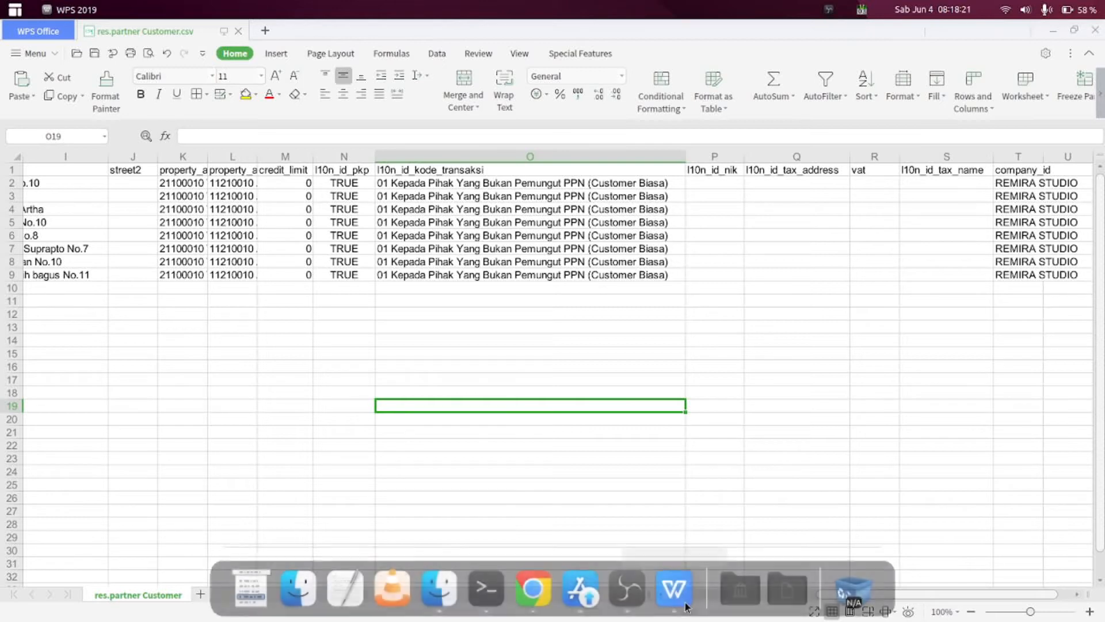
{"action": "left_click", "coordinate": [668, 601]}
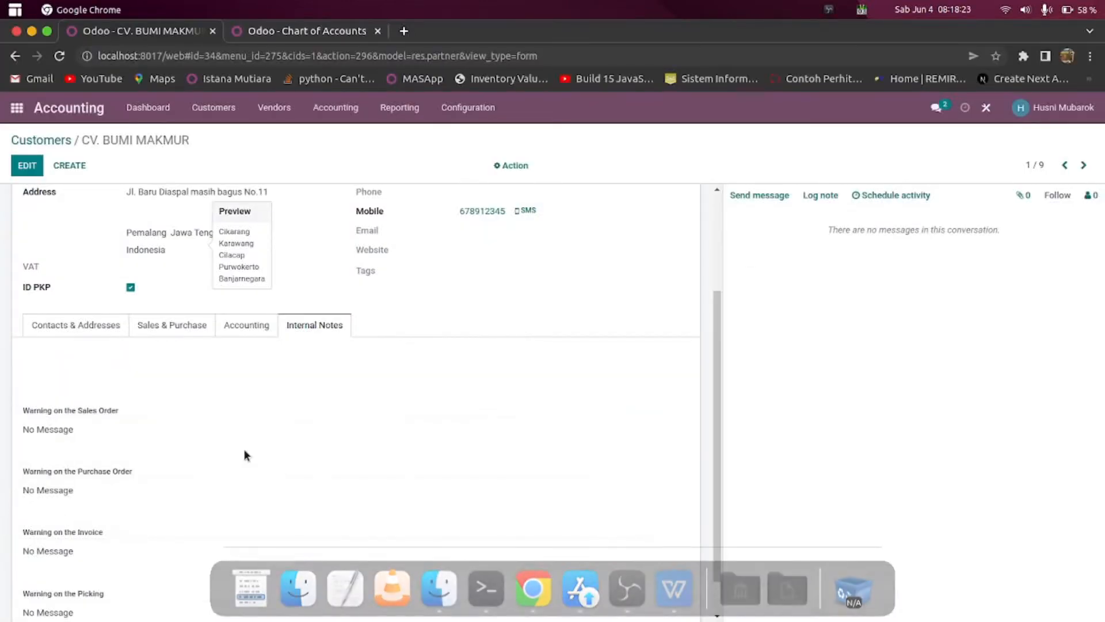
{"action": "left_click", "coordinate": [96, 324]}
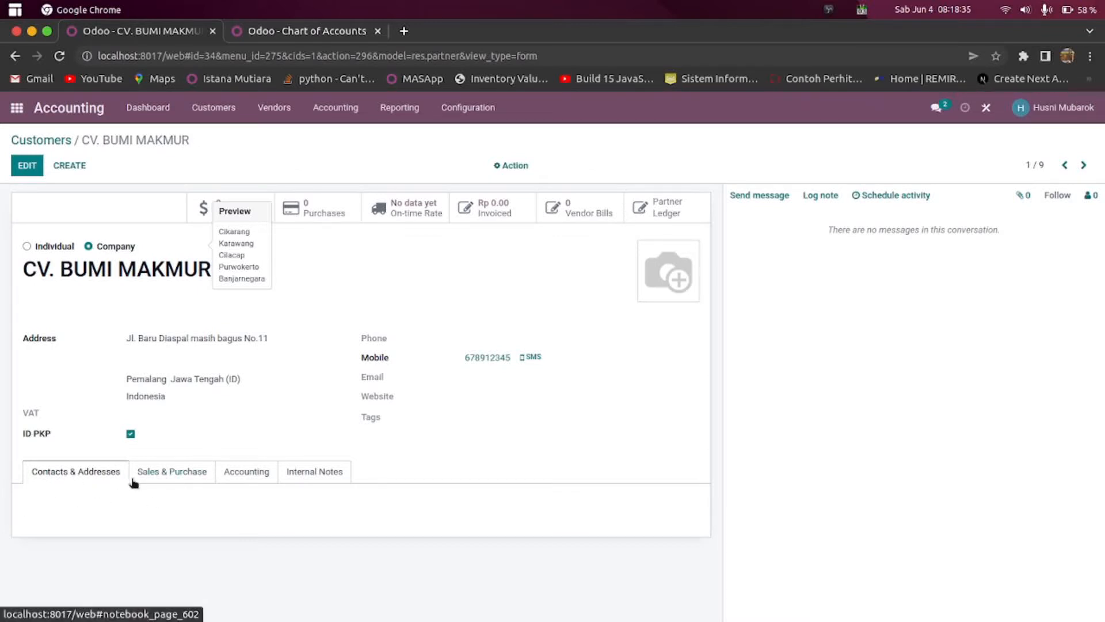
{"action": "left_click", "coordinate": [147, 473]}
{"action": "scroll", "coordinate": [144, 461], "scroll_direction": "down", "scroll_amount": 2}
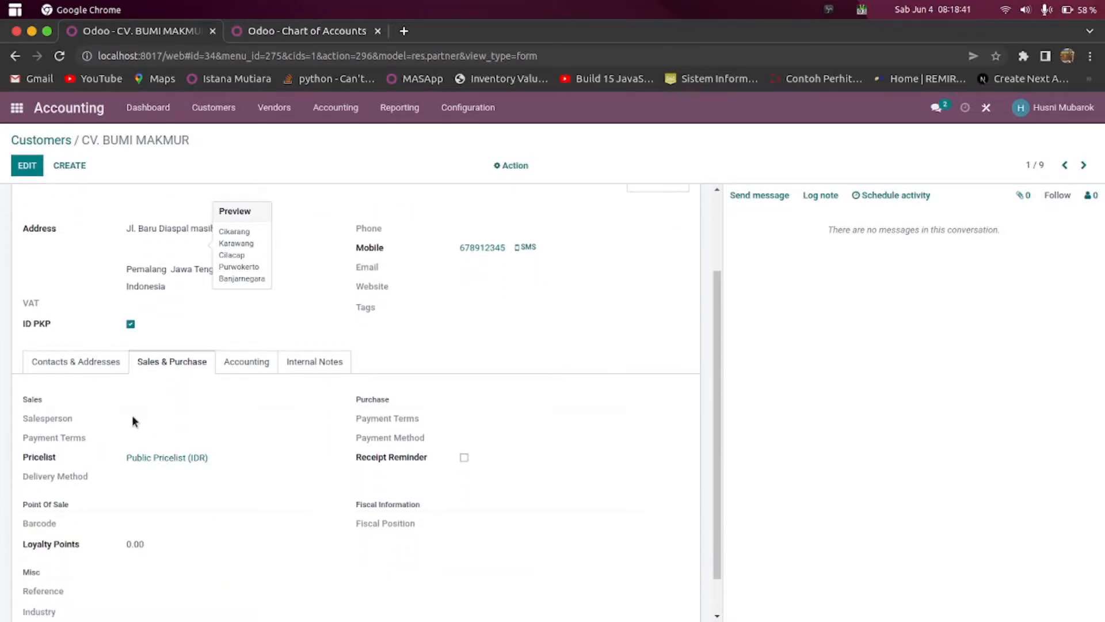
{"action": "scroll", "coordinate": [156, 334], "scroll_direction": "up", "scroll_amount": 2}
{"action": "scroll", "coordinate": [151, 325], "scroll_direction": "down", "scroll_amount": 3}
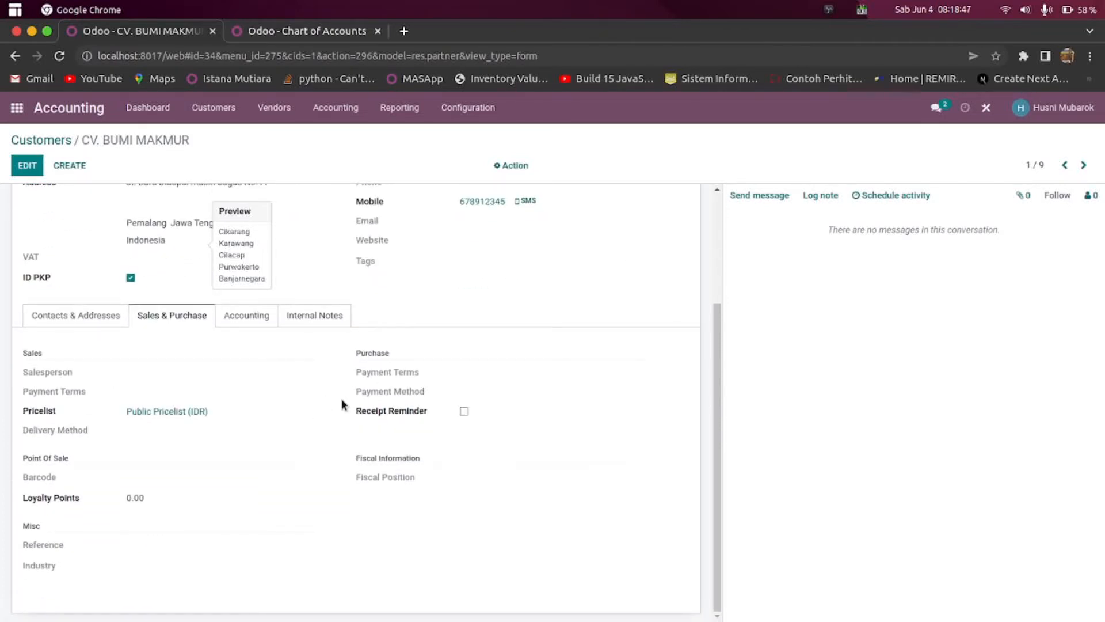
{"action": "scroll", "coordinate": [342, 404], "scroll_direction": "up", "scroll_amount": 3}
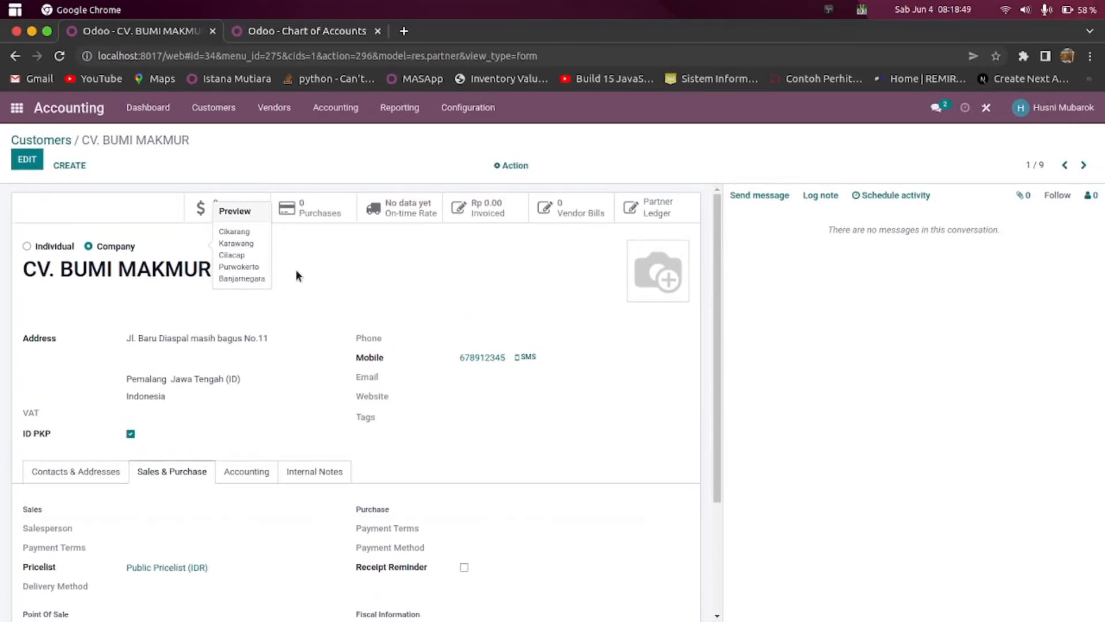
{"action": "scroll", "coordinate": [339, 326], "scroll_direction": "down", "scroll_amount": 3}
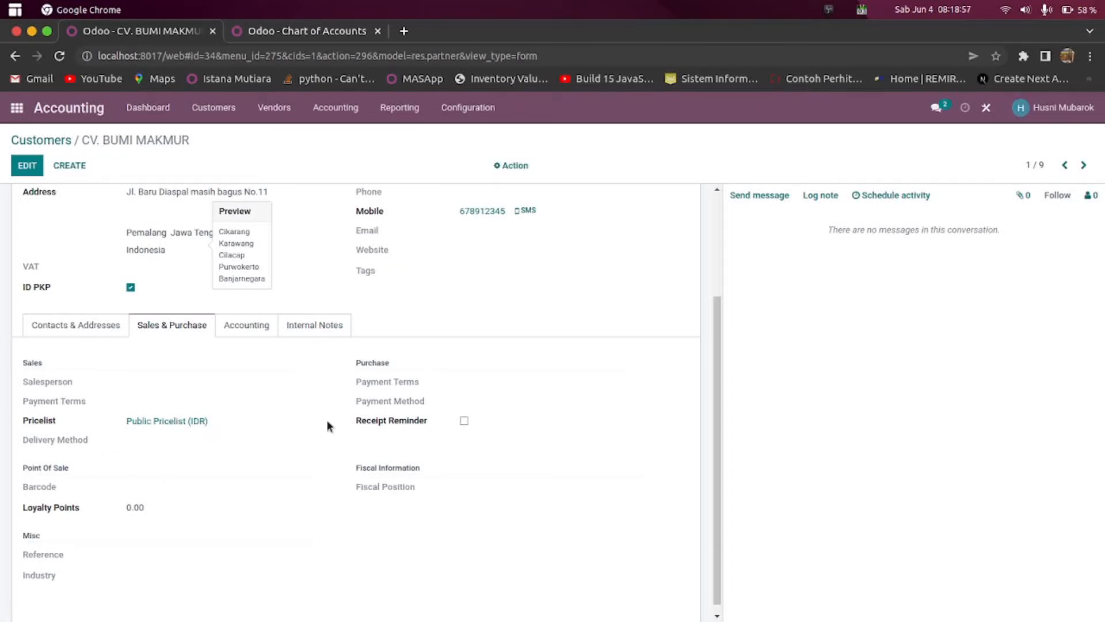
{"action": "scroll", "coordinate": [264, 422], "scroll_direction": "up", "scroll_amount": 3}
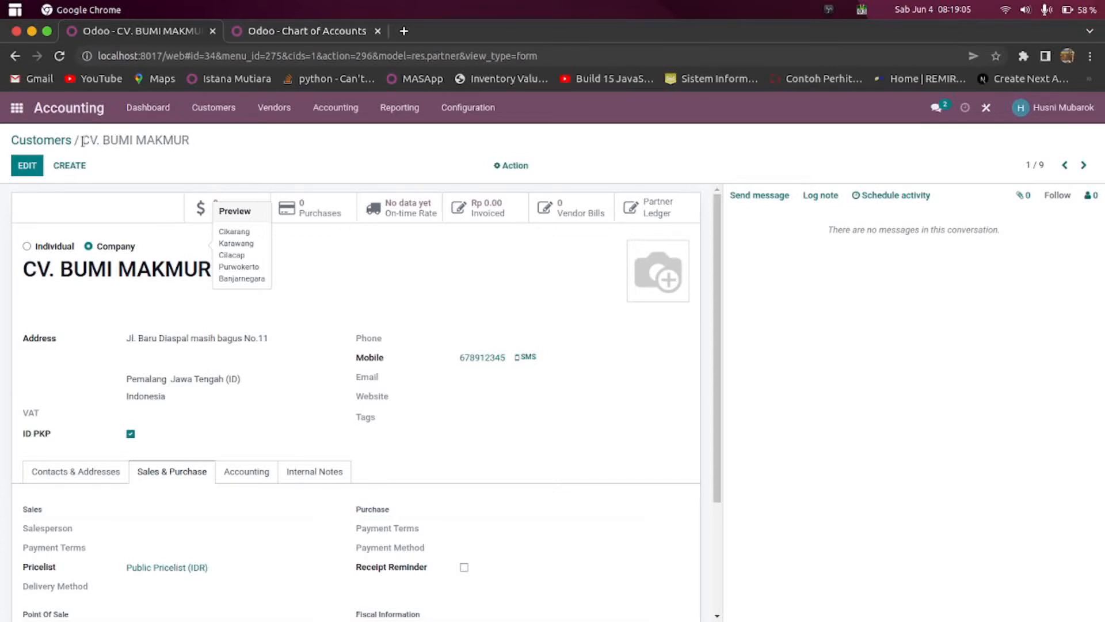
Leave the customer record for the Odoo apps dashboard and reload the page in Chrome
{"action": "left_click", "coordinate": [16, 108]}
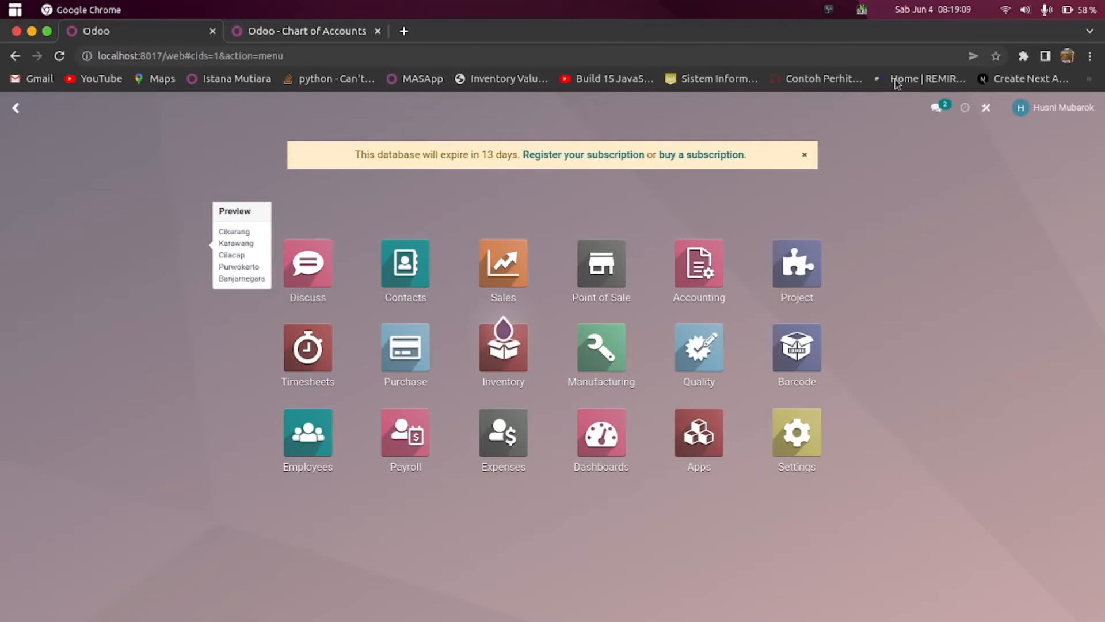
{"action": "left_click", "coordinate": [31, 32]}
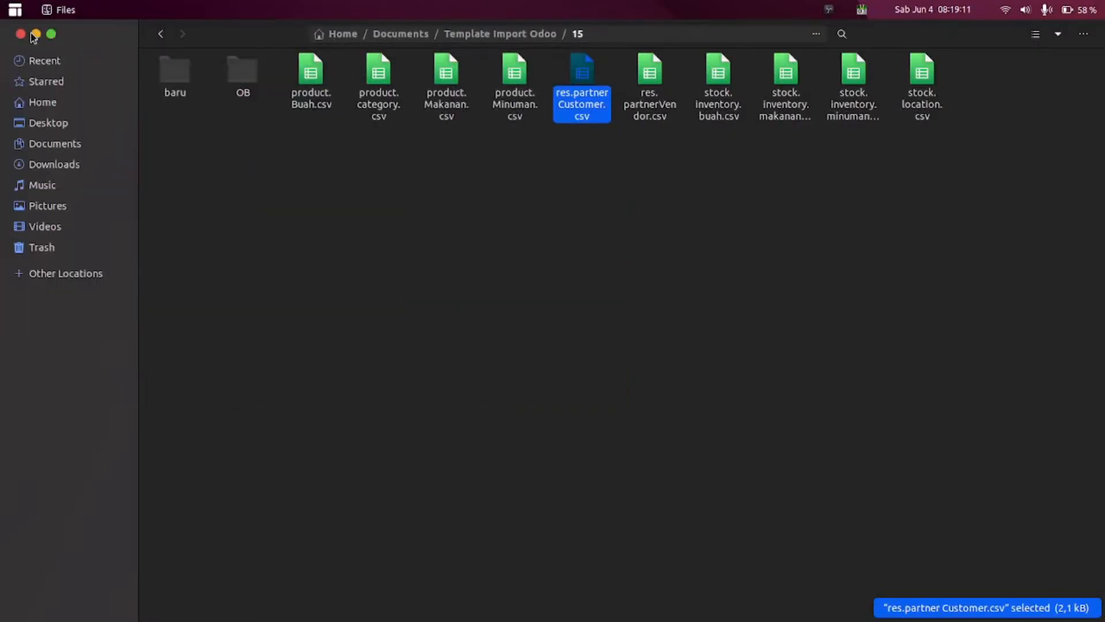
{"action": "left_click", "coordinate": [479, 301]}
{"action": "mouse_move", "coordinate": [3, 202]}
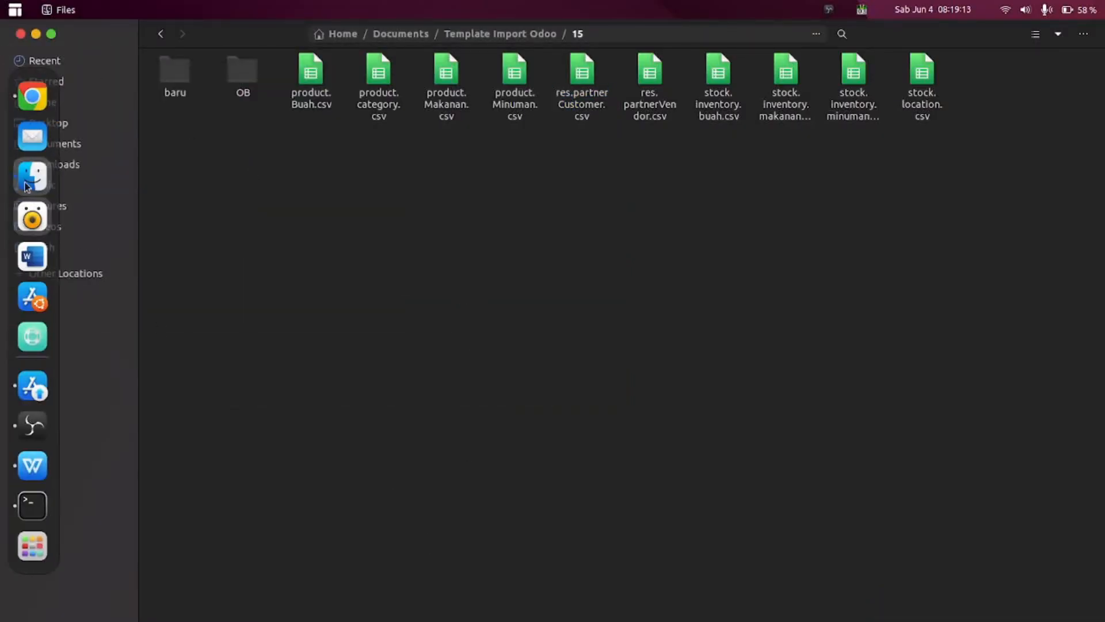
{"action": "left_click", "coordinate": [33, 96]}
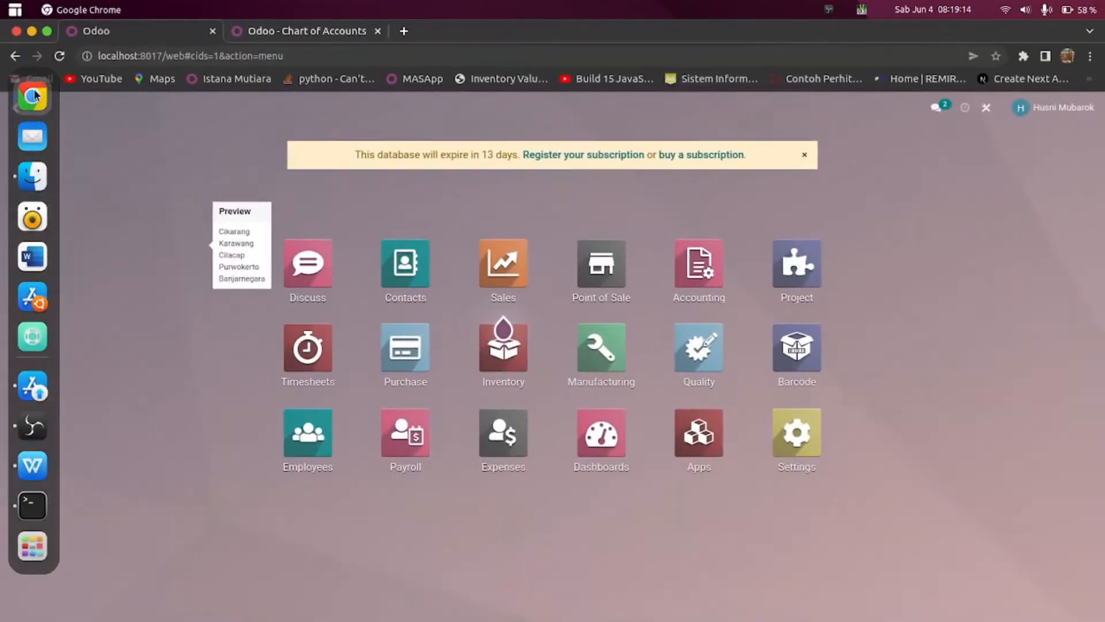
{"action": "left_click", "coordinate": [60, 59]}
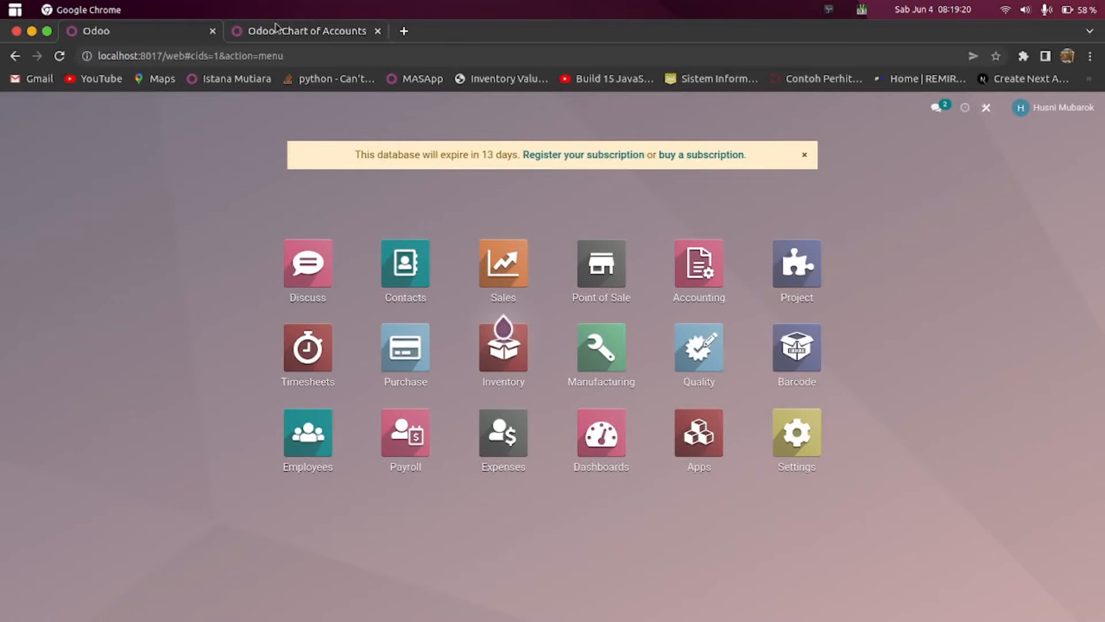
Glance at the Chart of Accounts, then open the Vendors list in the Purchase app
{"action": "left_click", "coordinate": [278, 29]}
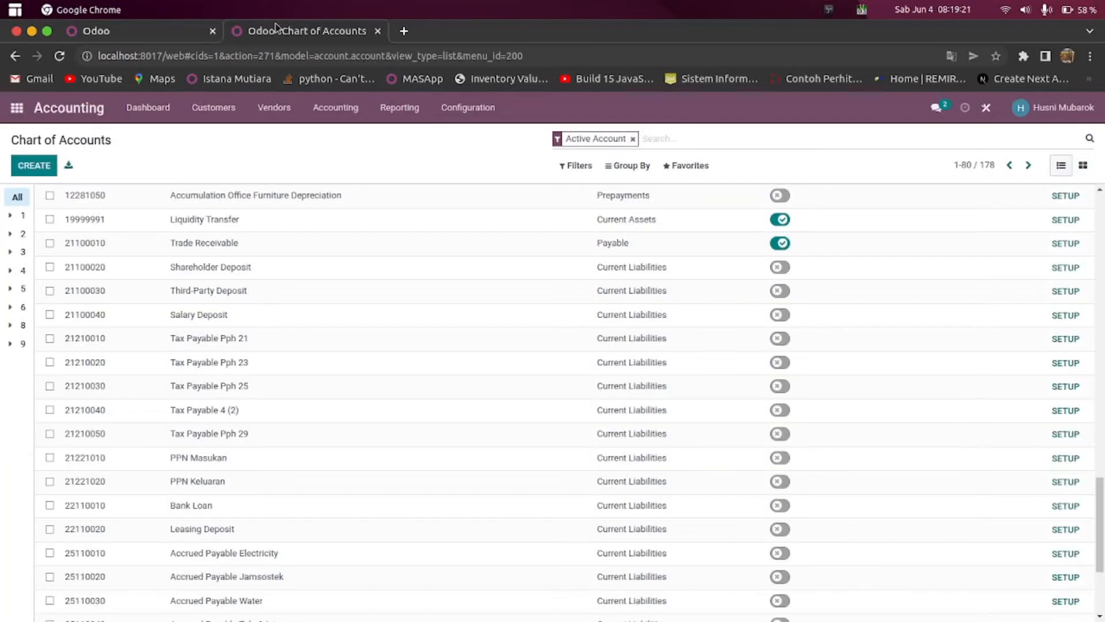
{"action": "left_click", "coordinate": [110, 29]}
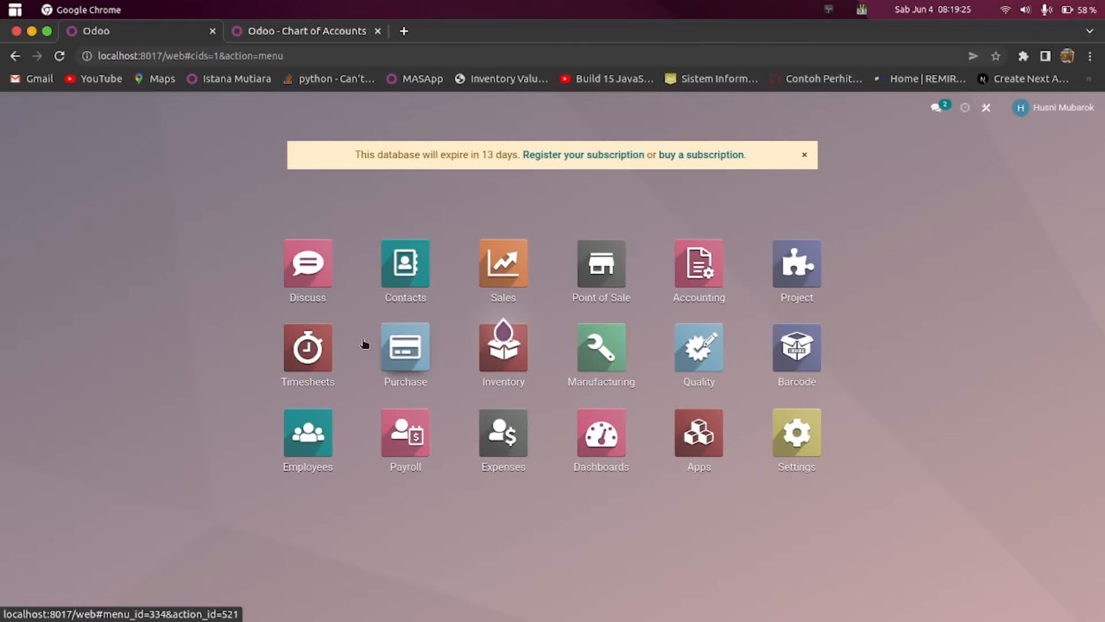
{"action": "left_click", "coordinate": [398, 348]}
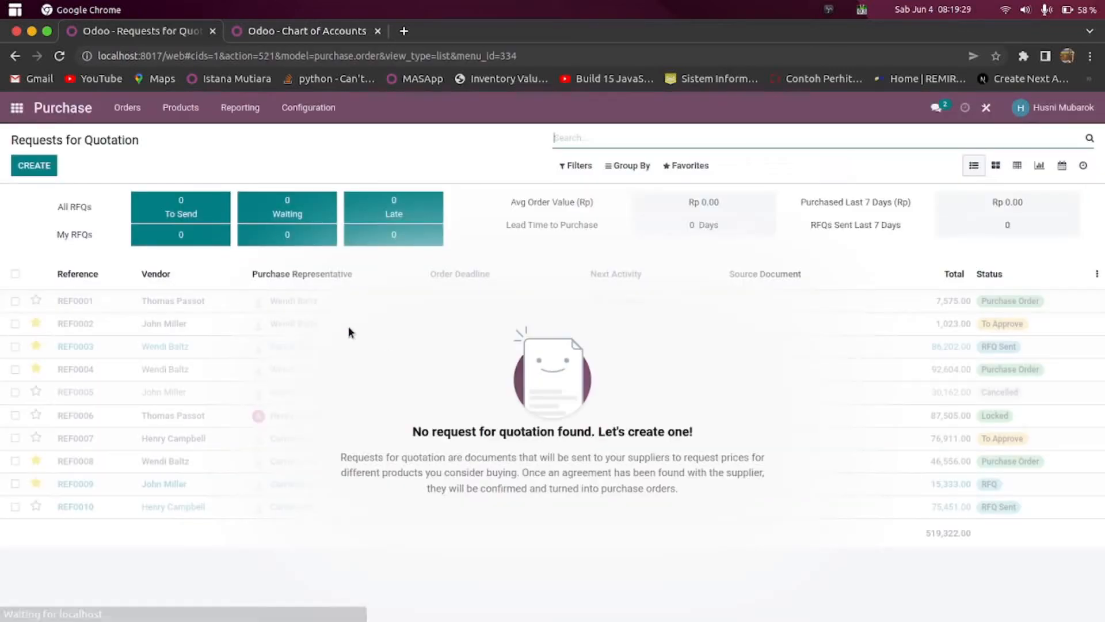
{"action": "left_click", "coordinate": [17, 108]}
{"action": "left_click", "coordinate": [394, 334]}
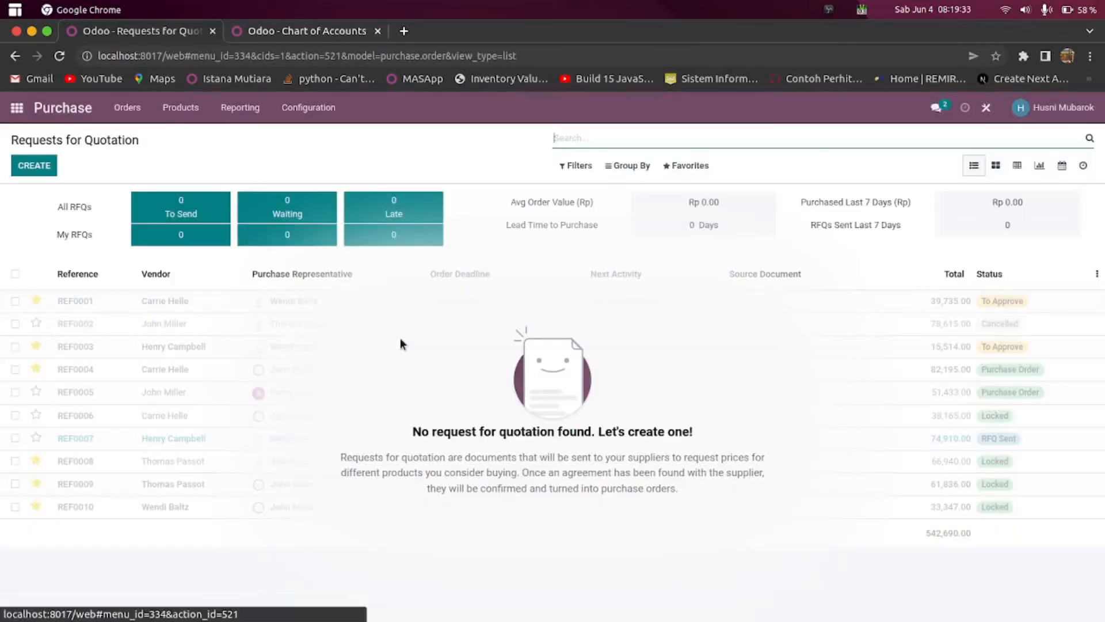
{"action": "left_click", "coordinate": [127, 107]}
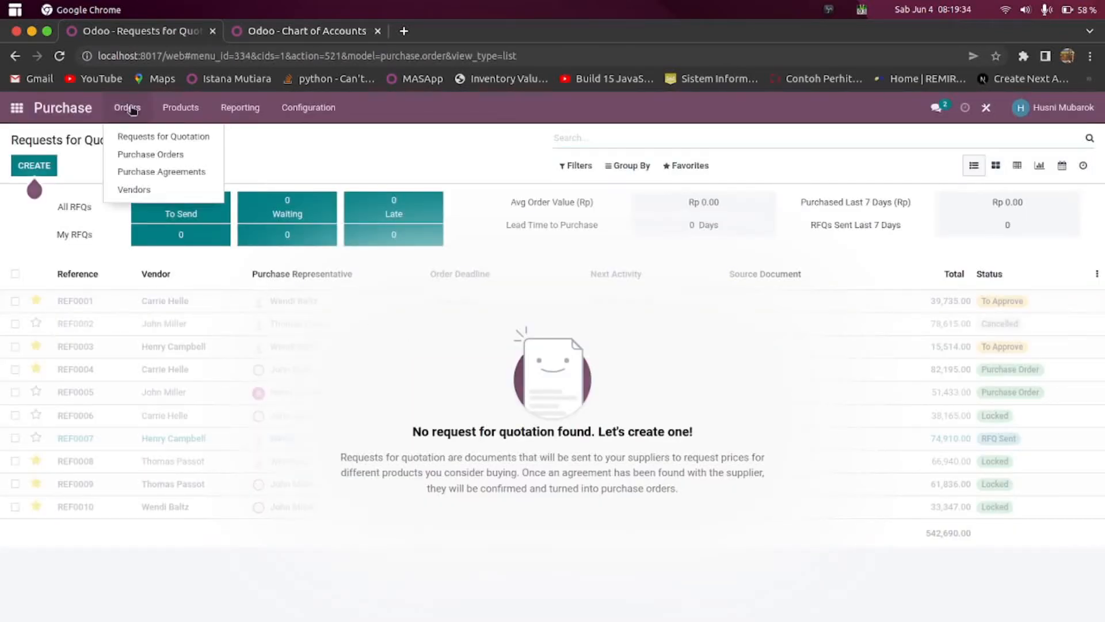
{"action": "left_click", "coordinate": [129, 188]}
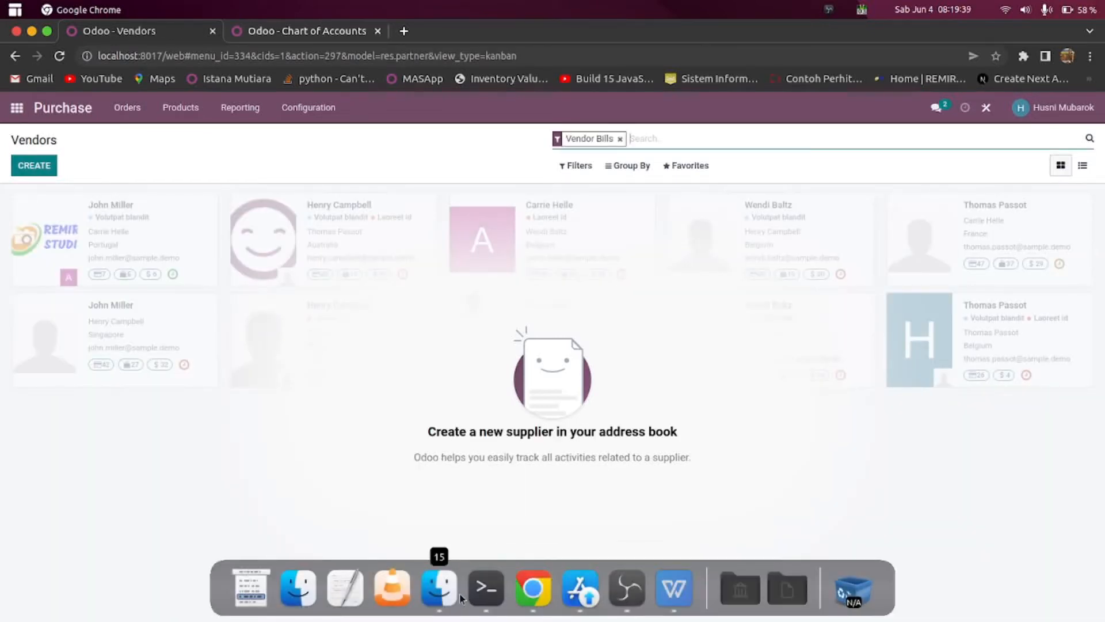
Switch to Files and open res.partnerVendor.csv from the Template Import Odoo/15 folder in WPS
{"action": "left_click", "coordinate": [444, 598]}
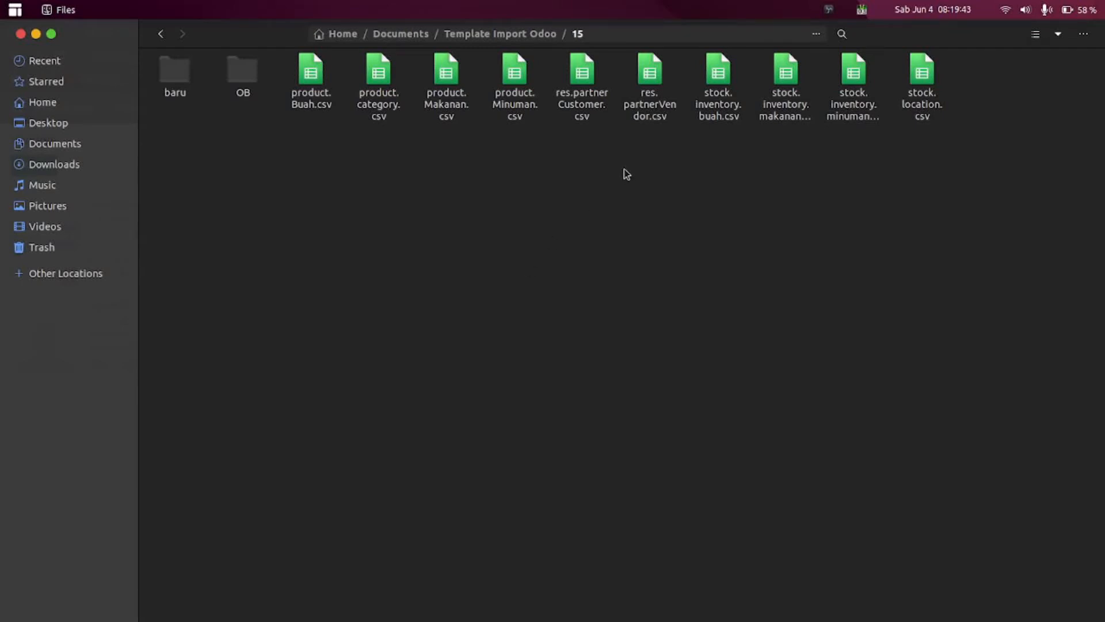
{"action": "double_click", "coordinate": [648, 81]}
{"action": "left_click", "coordinate": [505, 432]}
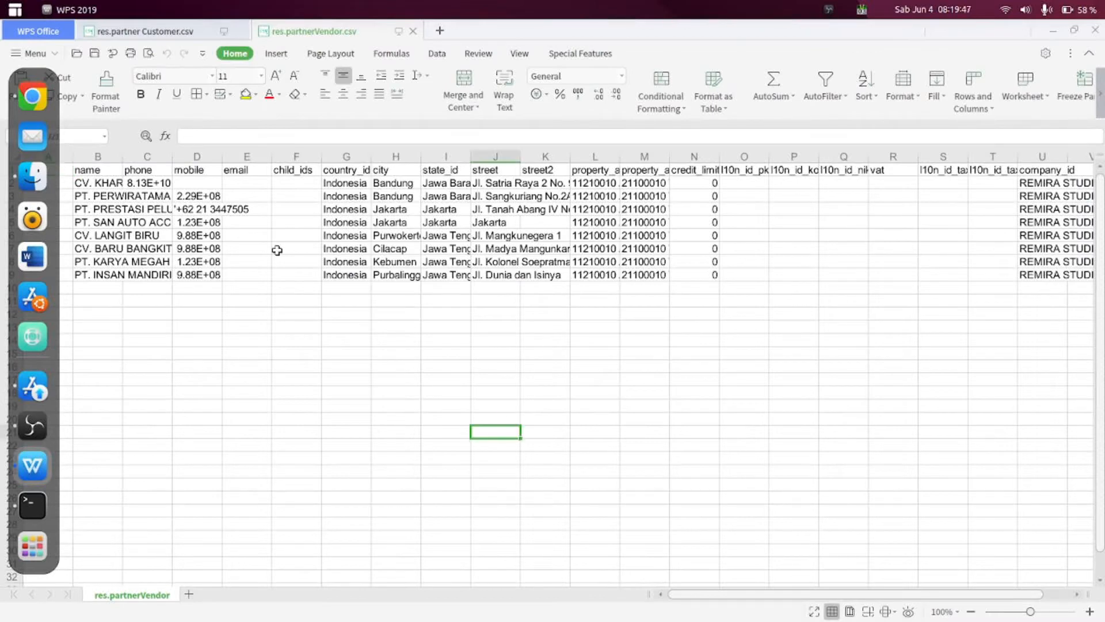
Auto-fit the name, phone, mobile, credit_limit, l10n_id_pkp and l10n_id_kode_transaksi columns to their contents
{"action": "double_click", "coordinate": [121, 157]}
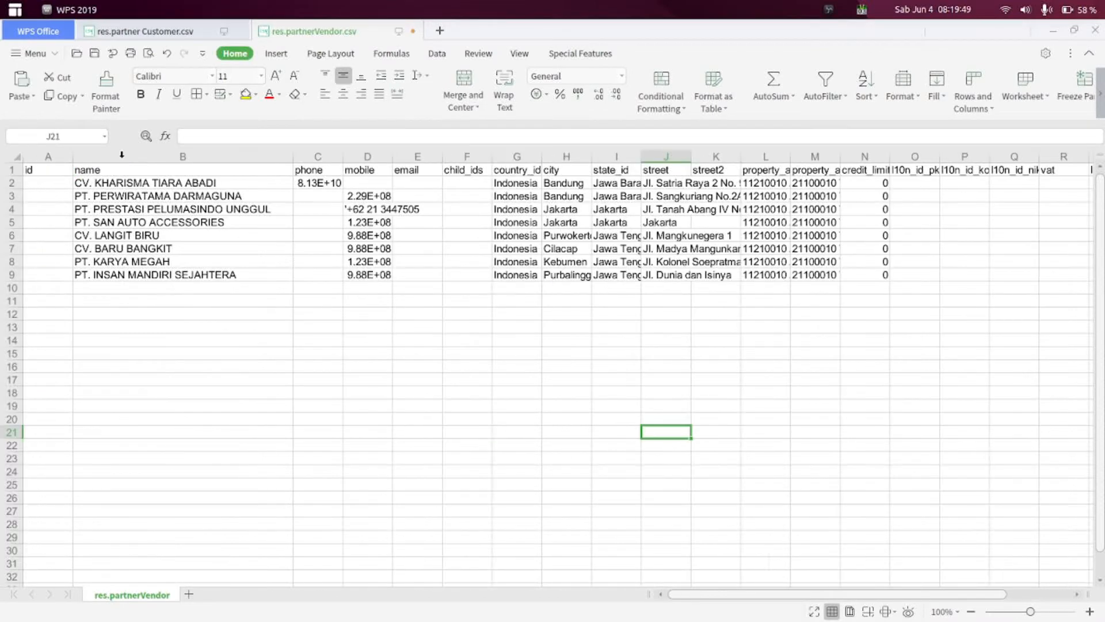
{"action": "double_click", "coordinate": [342, 155]}
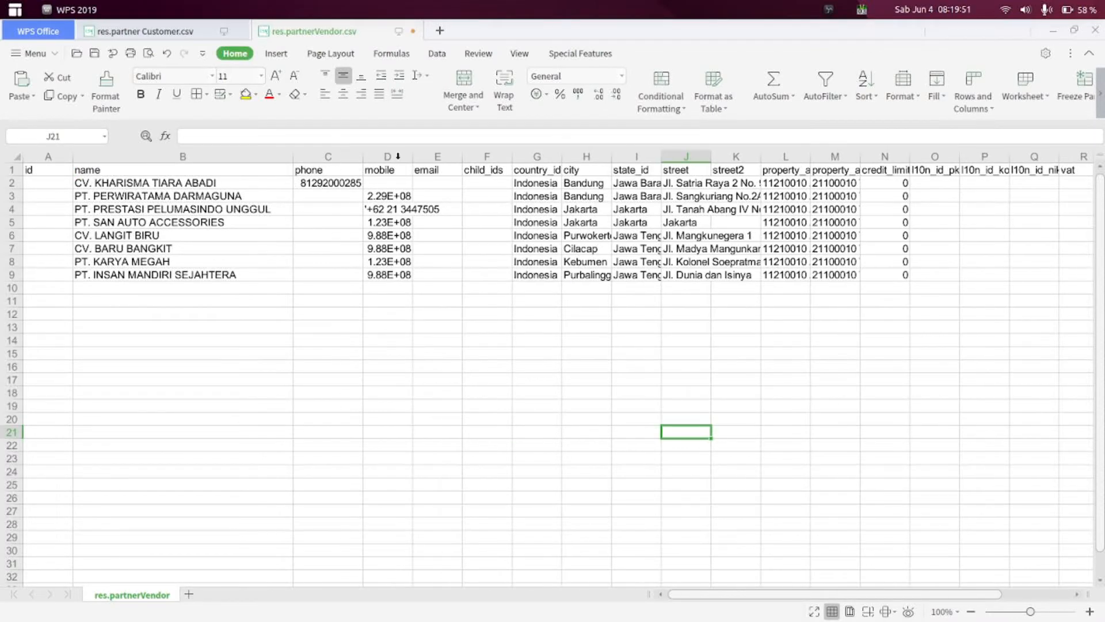
{"action": "double_click", "coordinate": [414, 153]}
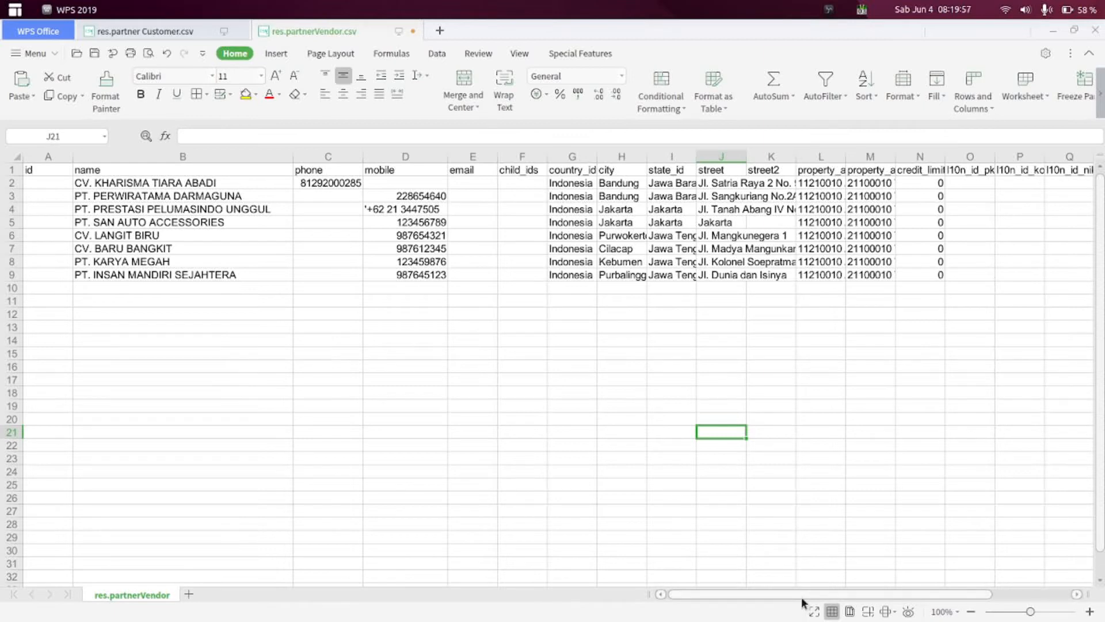
{"action": "left_click_drag", "start_coordinate": [802, 602], "coordinate": [878, 602]}
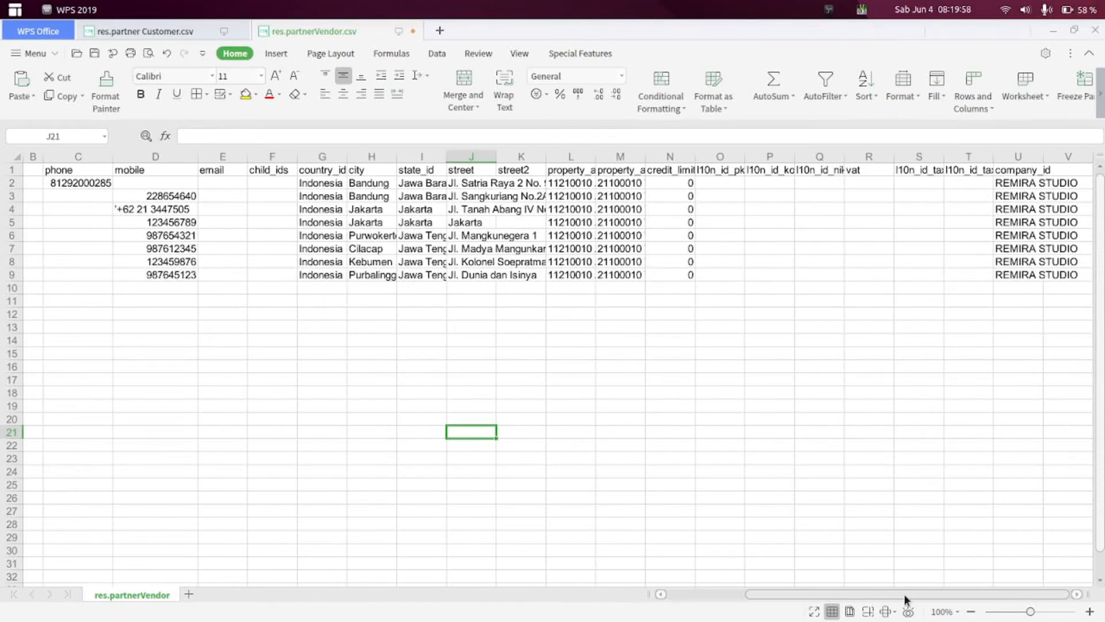
{"action": "double_click", "coordinate": [699, 157]}
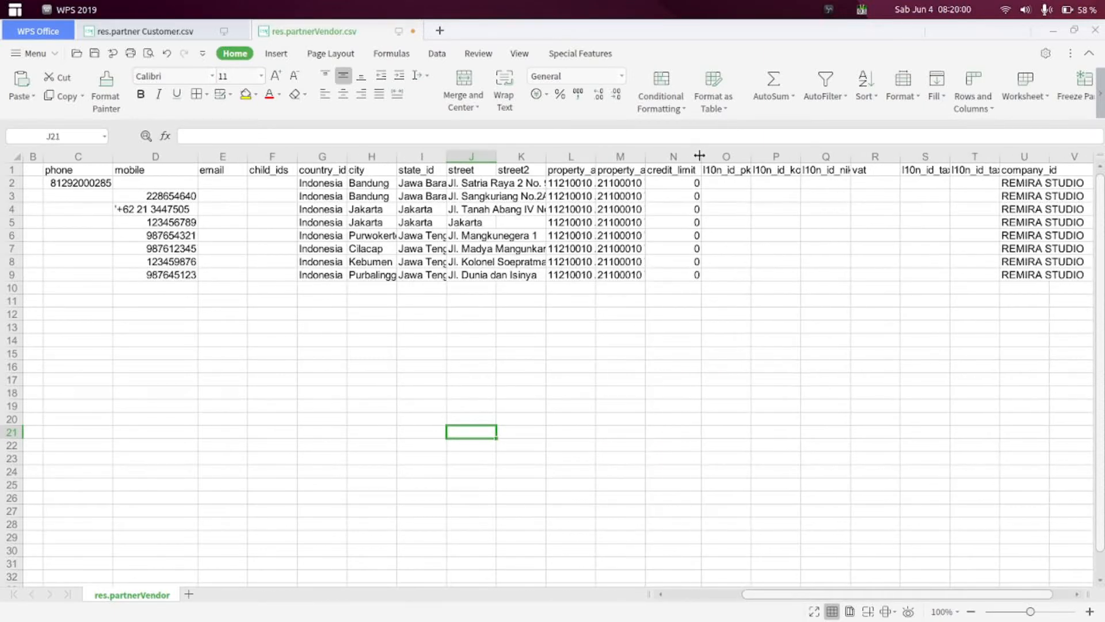
{"action": "double_click", "coordinate": [749, 159]}
{"action": "double_click", "coordinate": [812, 159]}
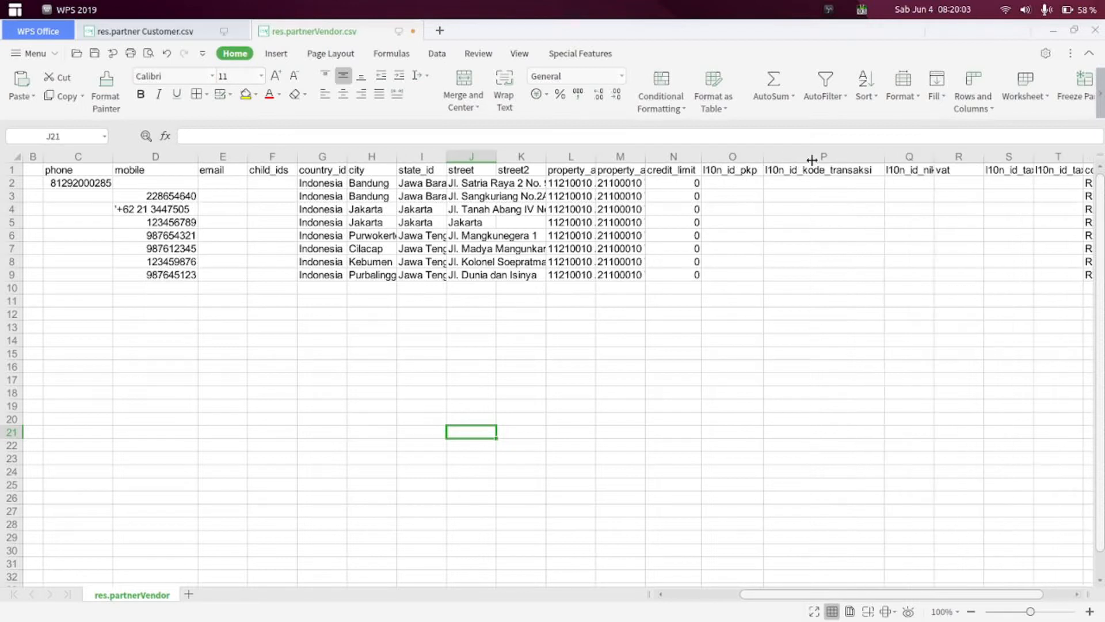
Copy the row 2 l10n_id_pkp and l10n_id_kode_transaksi values from the customer CSV into O2:P2 of the vendor CSV
{"action": "left_click", "coordinate": [743, 183]}
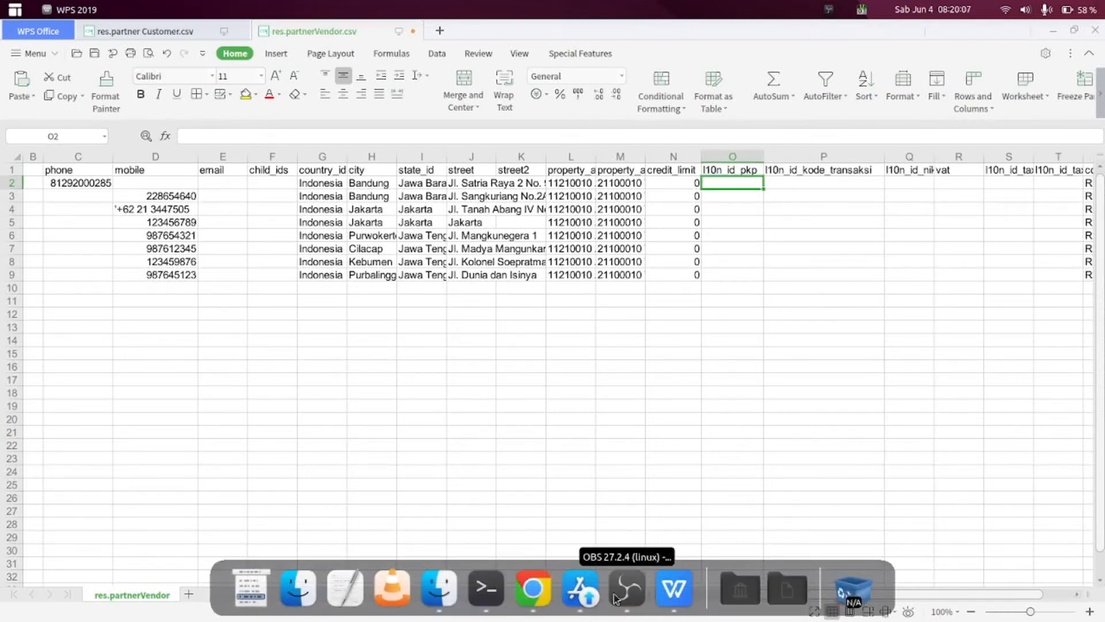
{"action": "left_click", "coordinate": [184, 29]}
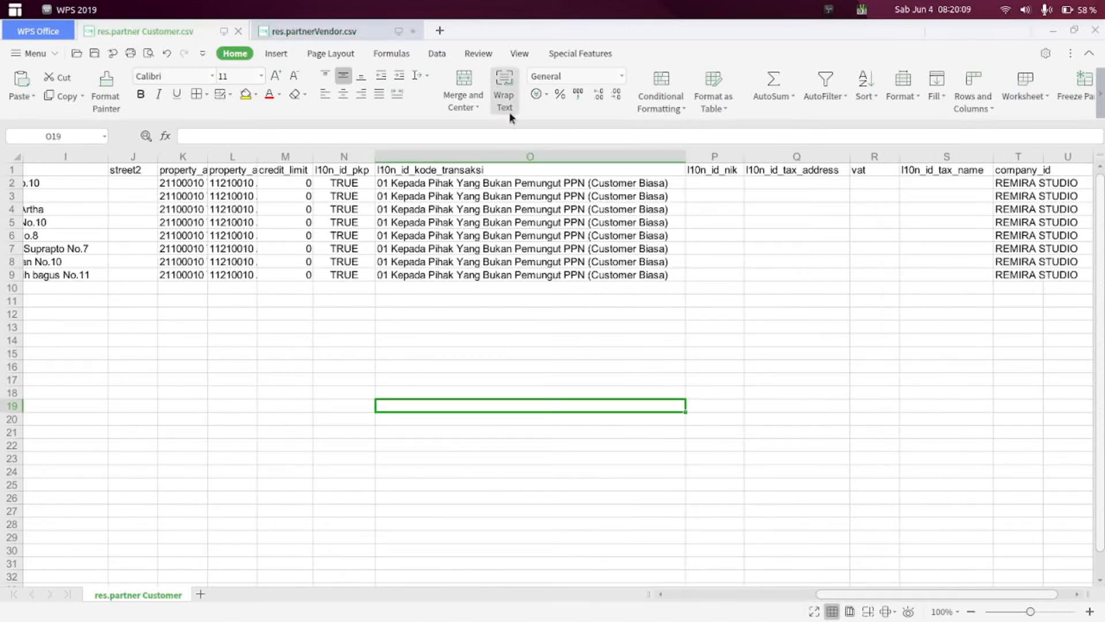
{"action": "left_click_drag", "start_coordinate": [350, 183], "coordinate": [422, 182]}
{"action": "key", "text": "ctrl+c"}
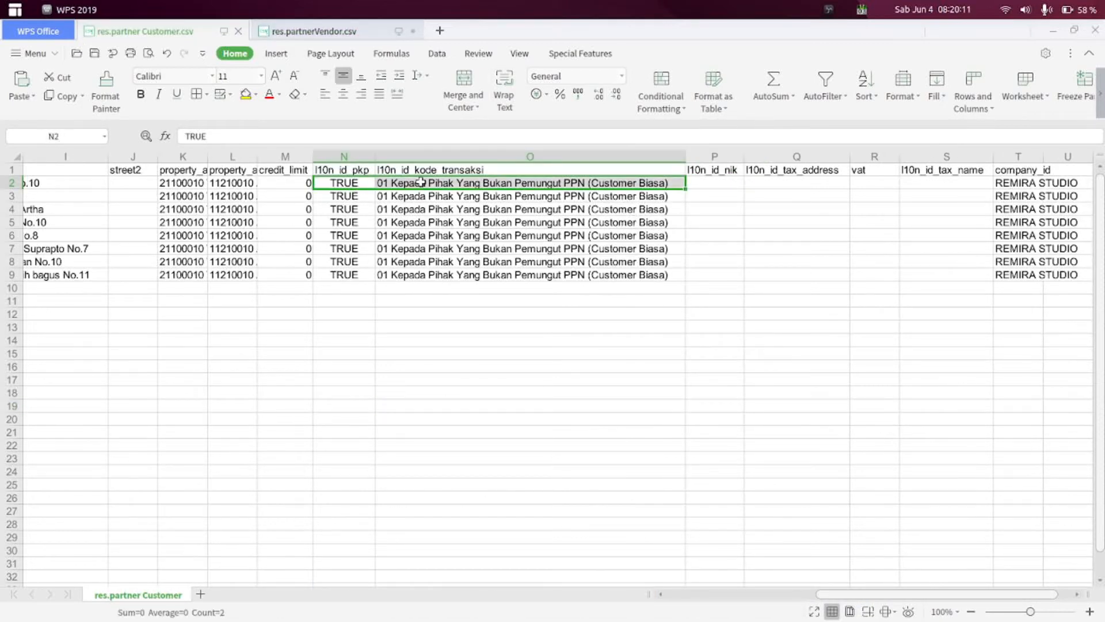
{"action": "left_click", "coordinate": [280, 32]}
{"action": "key", "text": "ctrl+v"}
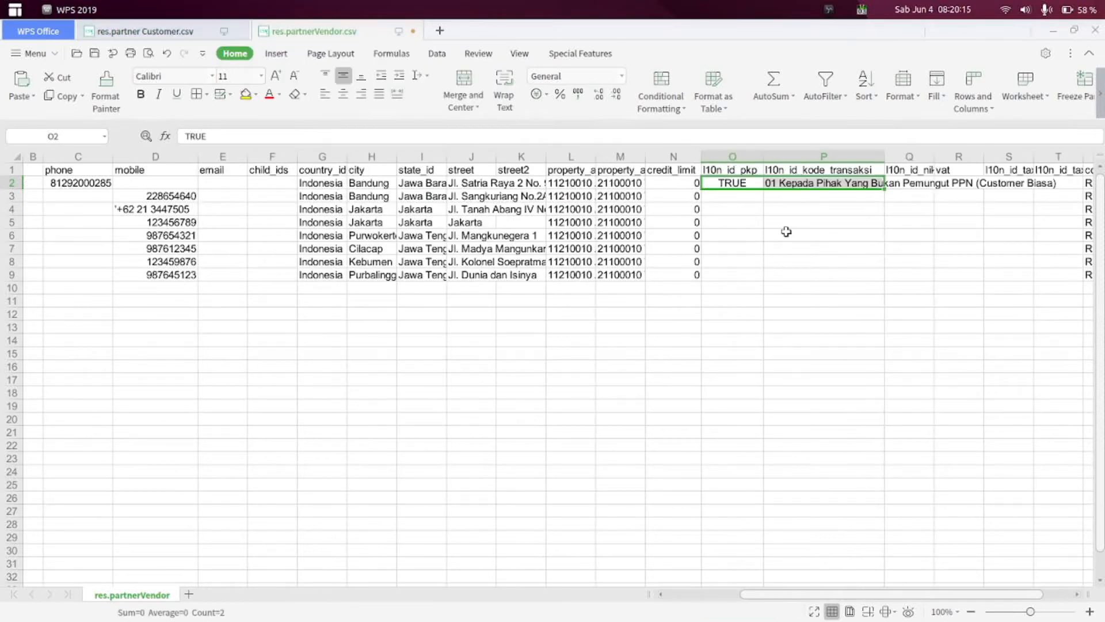
{"action": "left_click", "coordinate": [797, 237]}
Fill the l10n_id_pkp value TRUE from O2 down through O9 for the remaining vendors
{"action": "left_click", "coordinate": [749, 183]}
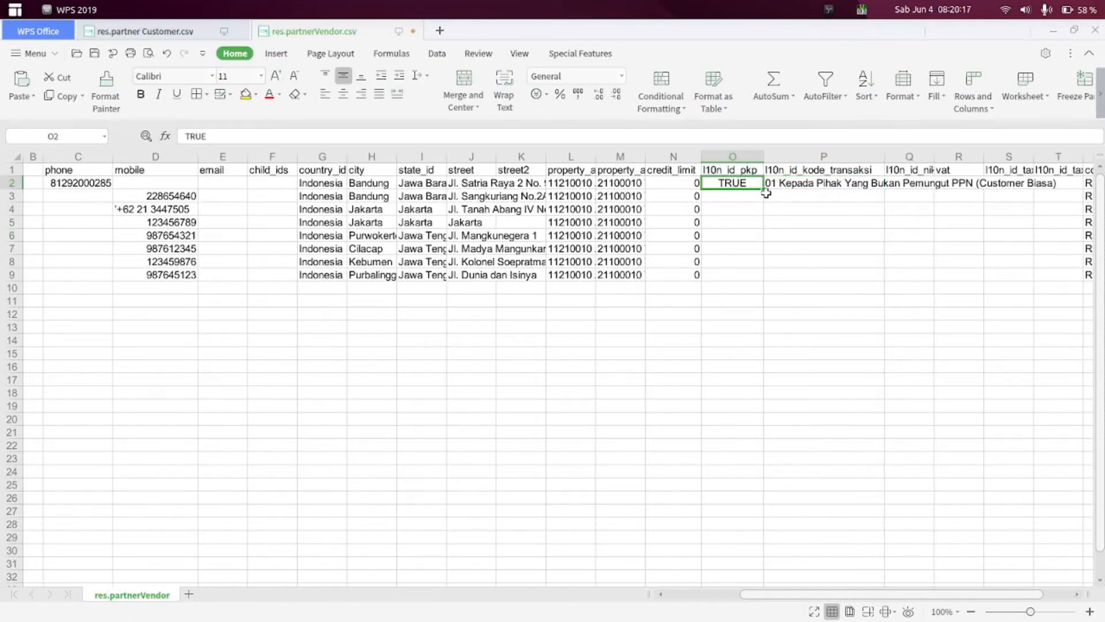
{"action": "double_click", "coordinate": [762, 190]}
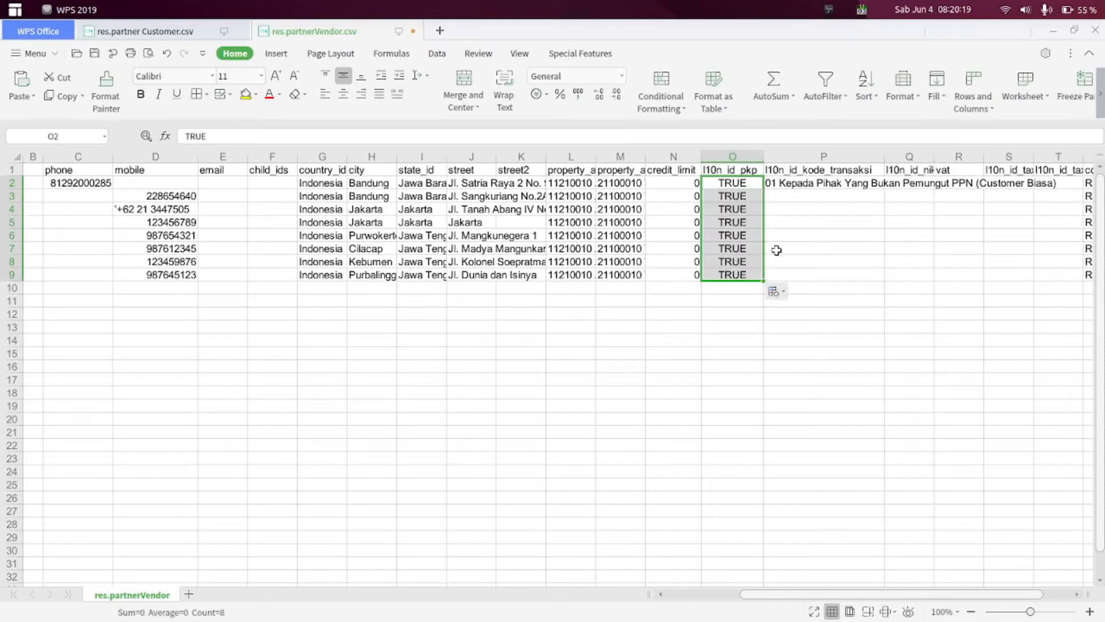
{"action": "left_click", "coordinate": [773, 249]}
Auto-fit the l10n_id_kode_transaksi column and copy 01 Kepada Pihak Yang Bukan Pemungut PPN (Customer Biasa) from P2 into P3:P9
{"action": "double_click", "coordinate": [887, 157]}
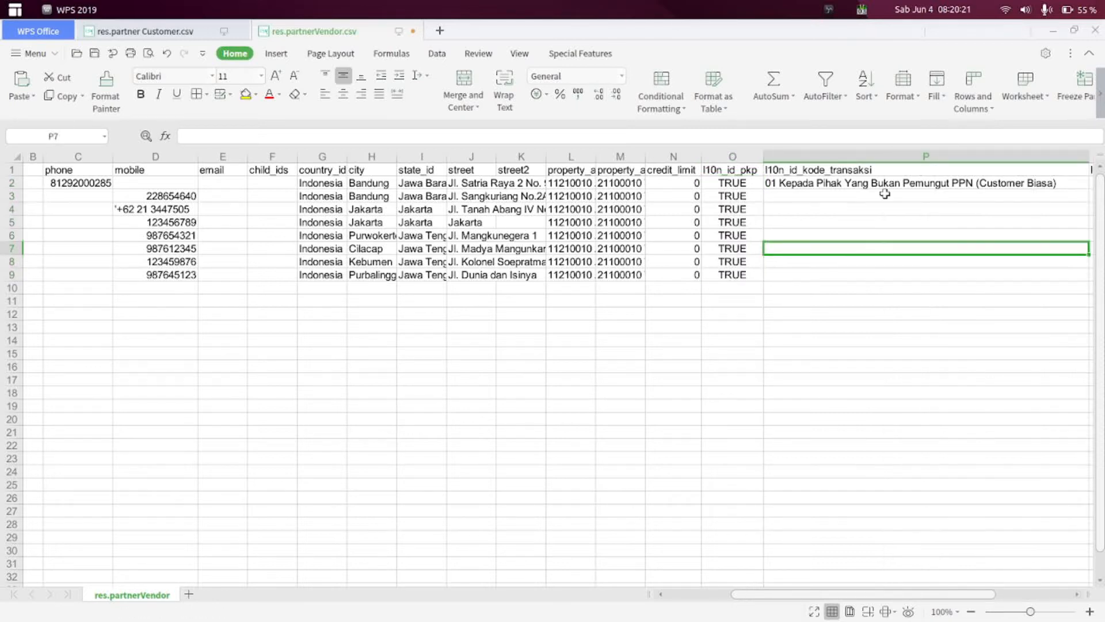
{"action": "left_click_drag", "start_coordinate": [878, 594], "coordinate": [938, 599]}
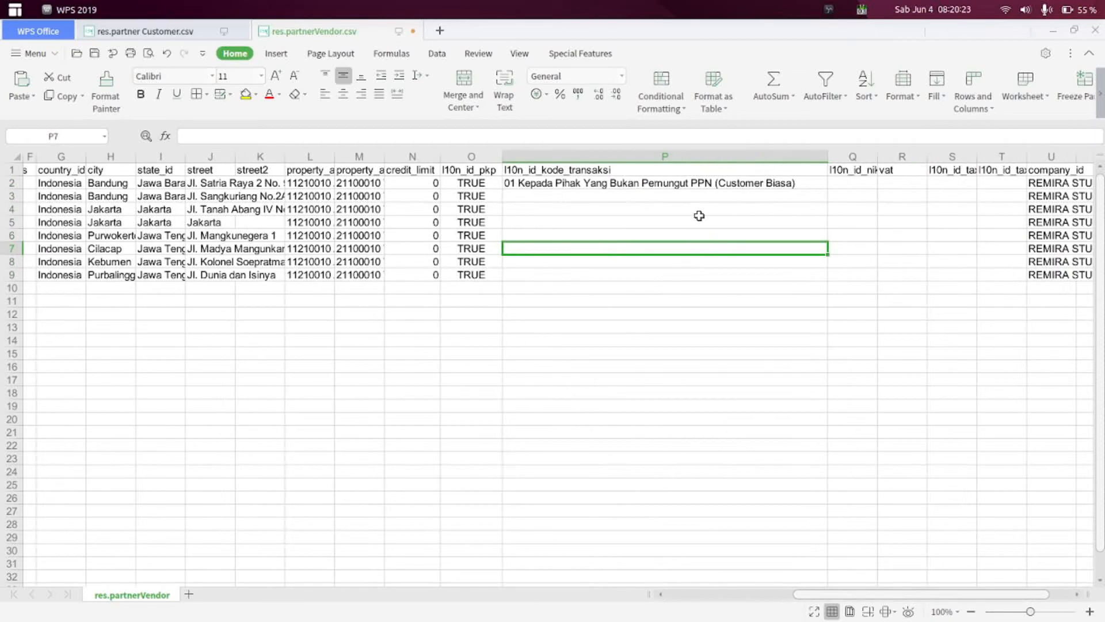
{"action": "left_click", "coordinate": [712, 184]}
{"action": "key", "text": "ctrl+c"}
{"action": "left_click_drag", "start_coordinate": [667, 193], "coordinate": [666, 277]}
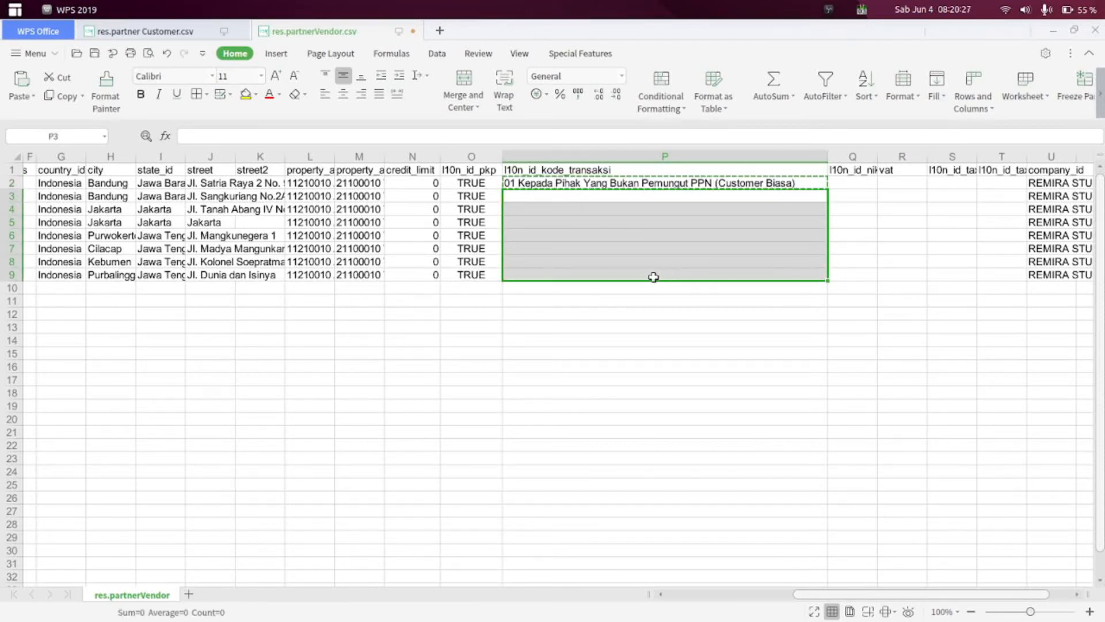
{"action": "key", "text": "ctrl+v"}
{"action": "left_click", "coordinate": [708, 364]}
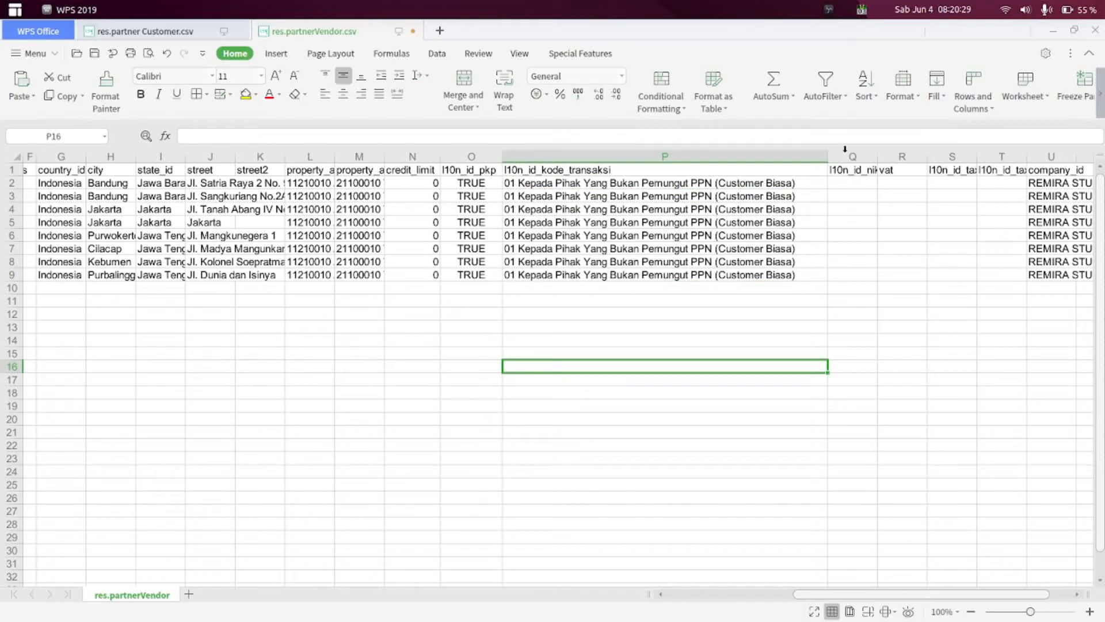
Auto-fit the l10n_id_nik column and the two l10n_id_tax columns, and return to the start of the vendor sheet
{"action": "double_click", "coordinate": [879, 159]}
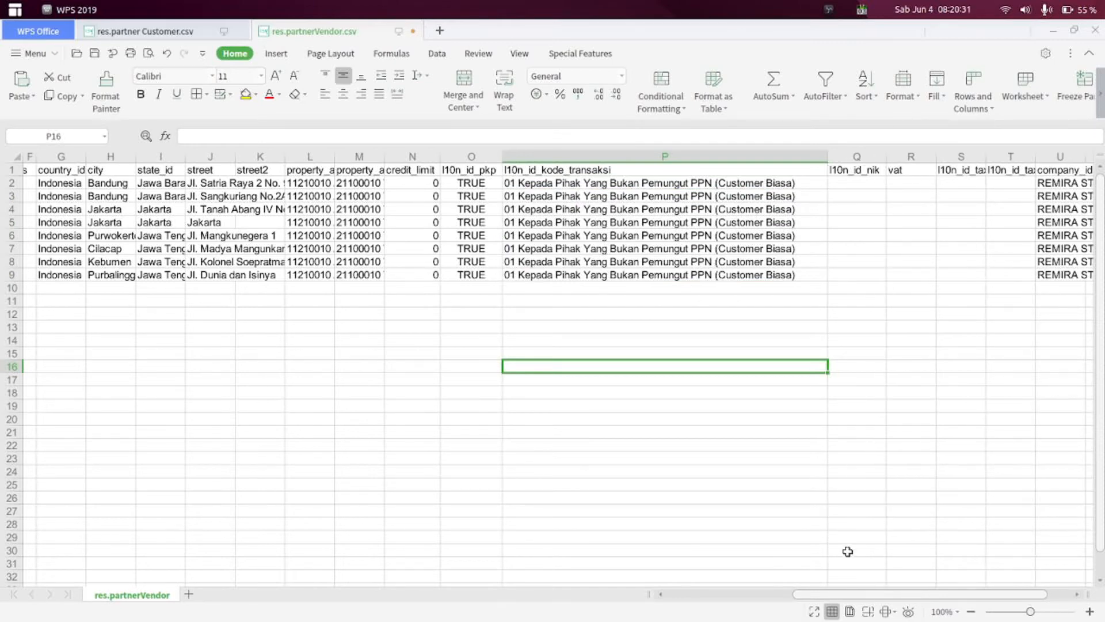
{"action": "left_click_drag", "start_coordinate": [861, 593], "coordinate": [882, 592]}
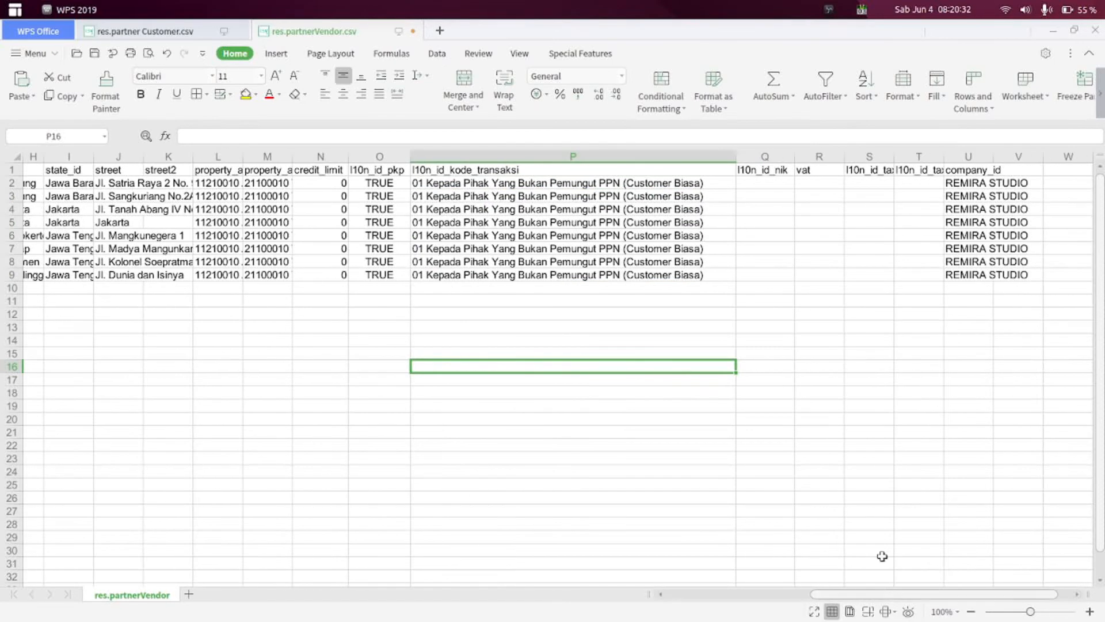
{"action": "double_click", "coordinate": [893, 157]}
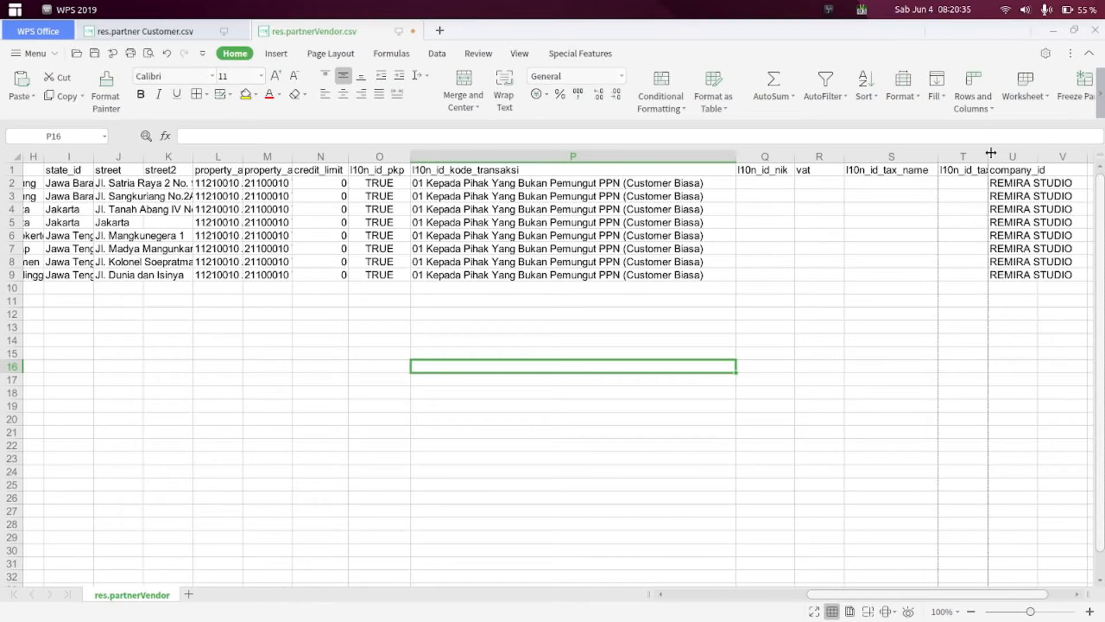
{"action": "double_click", "coordinate": [987, 156]}
{"action": "left_click_drag", "start_coordinate": [1021, 595], "coordinate": [688, 594]}
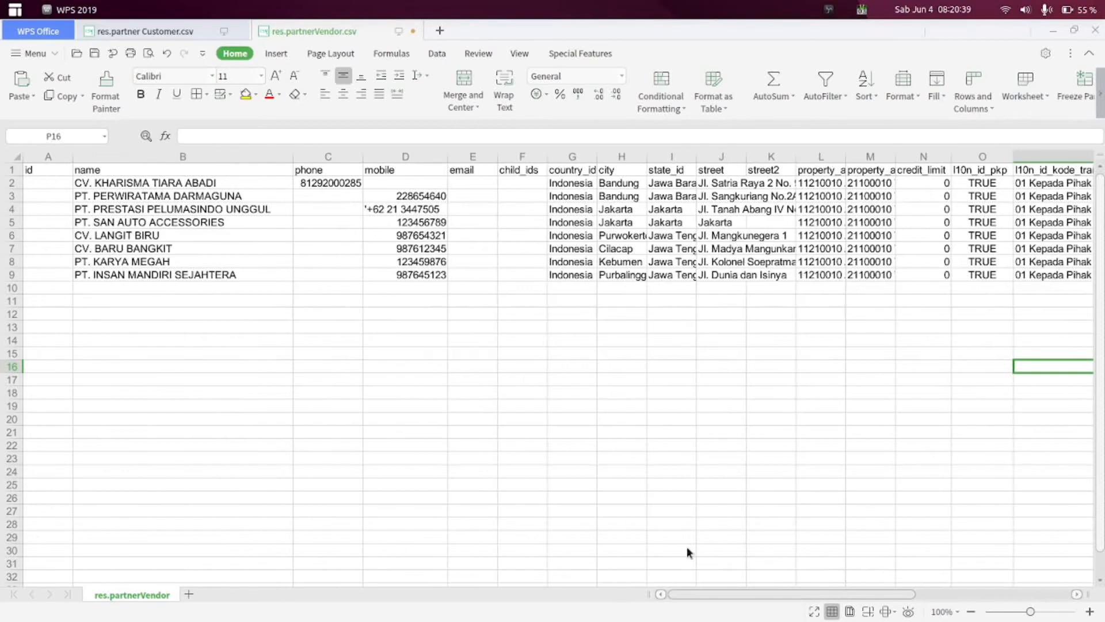
Save res.partnerVendor.csv, keeping the CSV format
{"action": "left_click", "coordinate": [96, 55]}
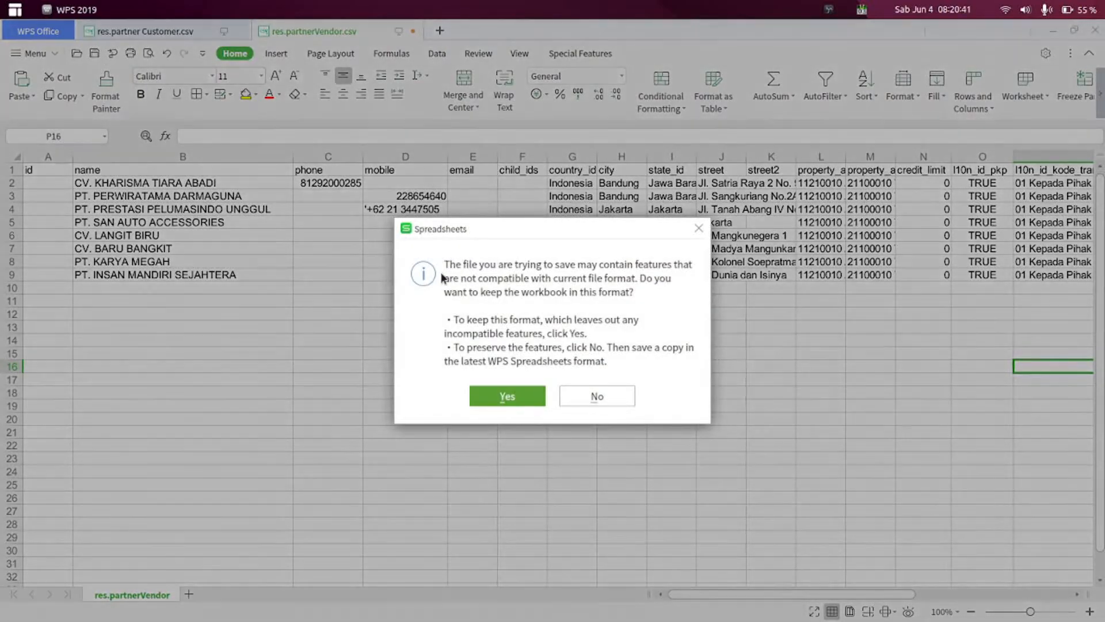
{"action": "left_click", "coordinate": [496, 399]}
{"action": "mouse_move", "coordinate": [477, 617]}
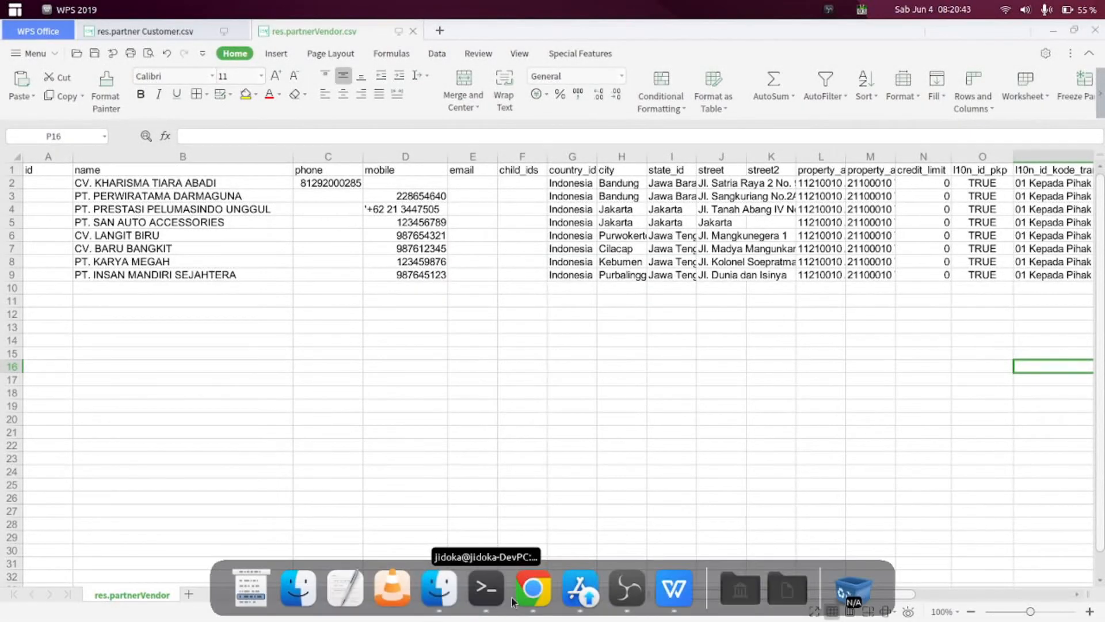
Switch to Odoo in Chrome and load res.partnerVendor.csv from Documents/Template Import Odoo/15 into the vendor import
{"action": "left_click", "coordinate": [533, 593]}
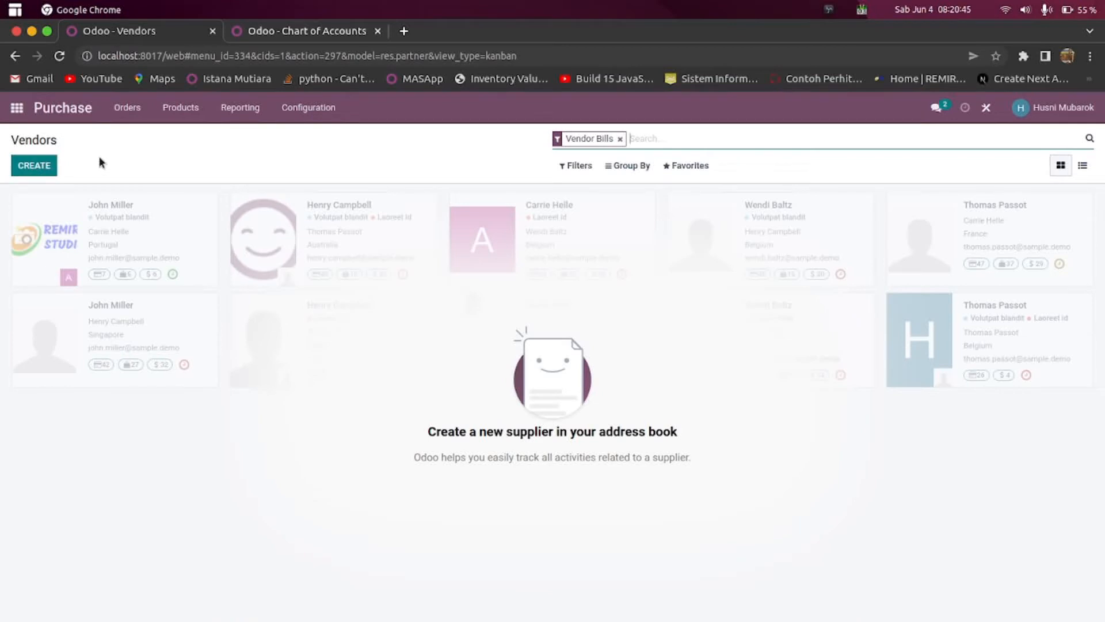
{"action": "left_click", "coordinate": [687, 165]}
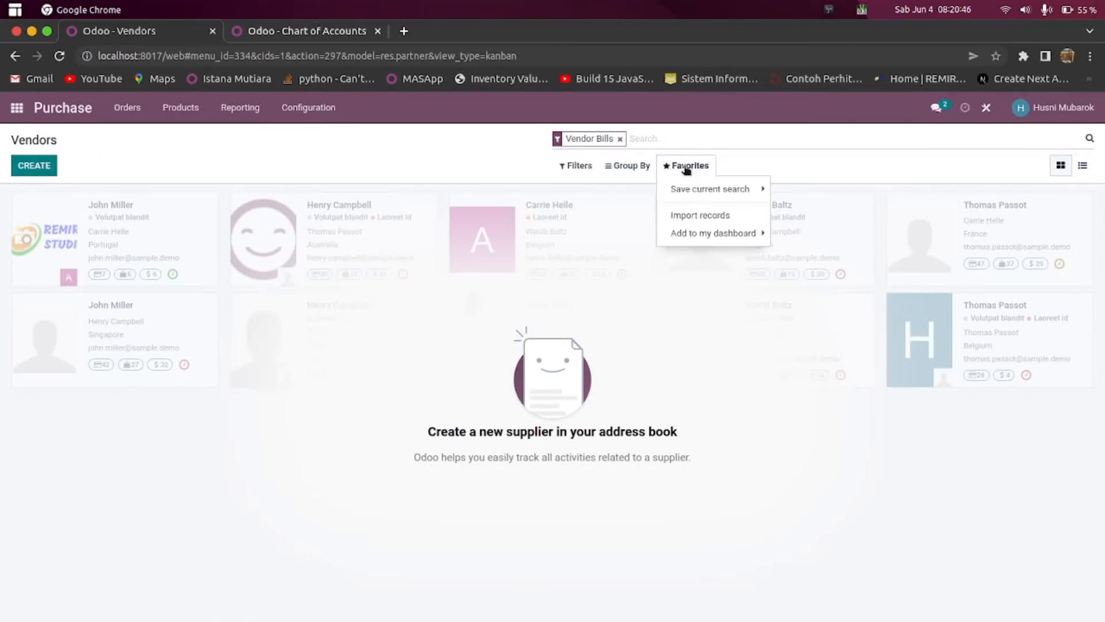
{"action": "left_click", "coordinate": [688, 216]}
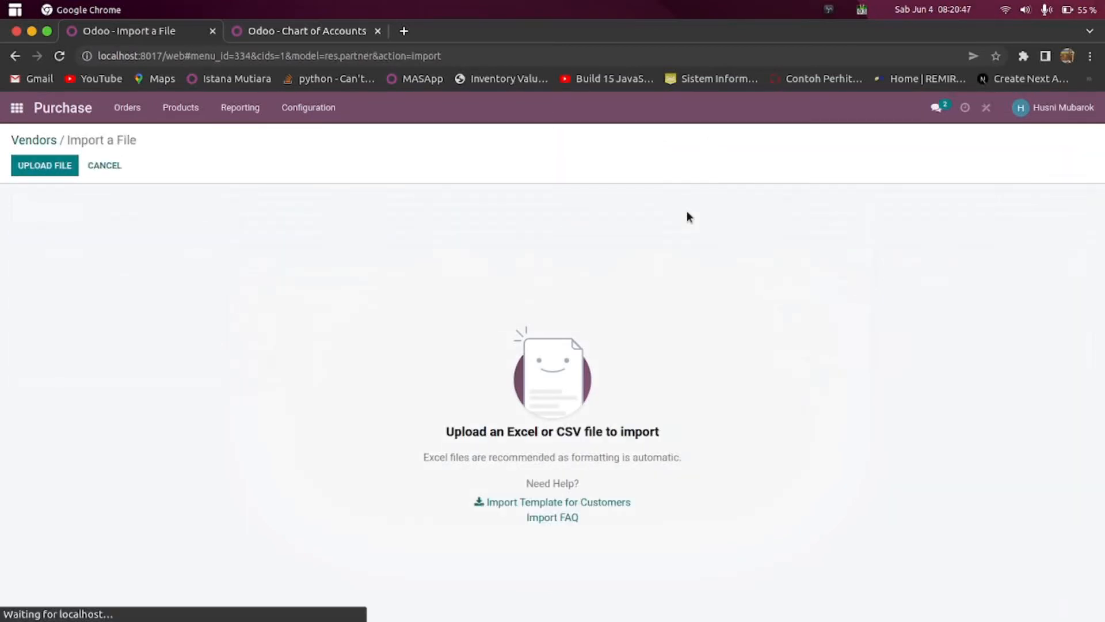
{"action": "left_click", "coordinate": [49, 172]}
{"action": "left_click", "coordinate": [55, 151]}
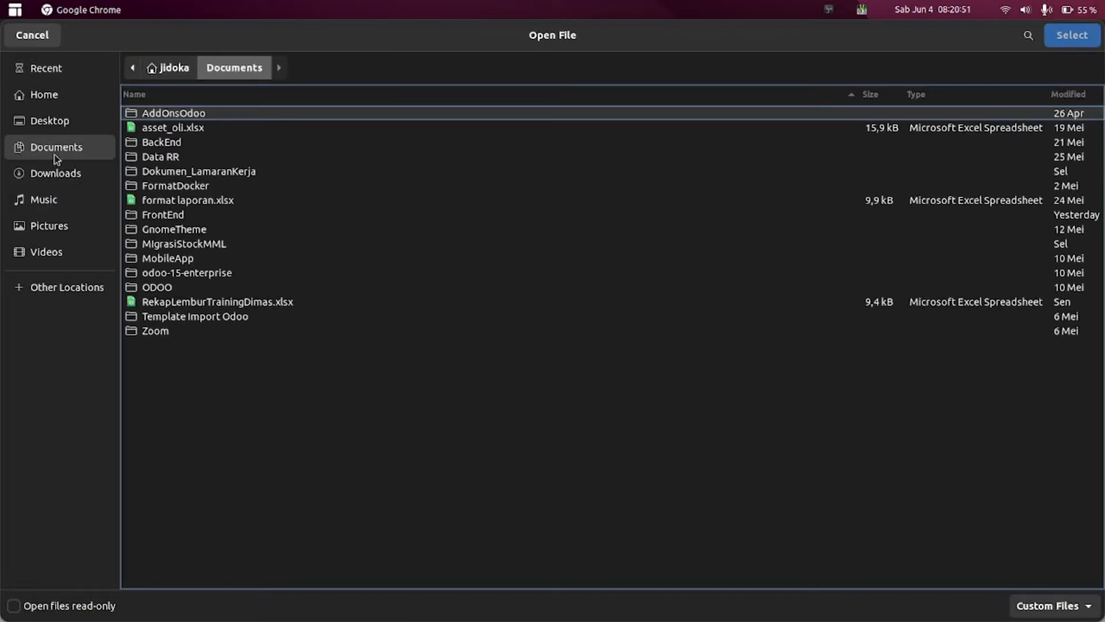
{"action": "double_click", "coordinate": [154, 317]}
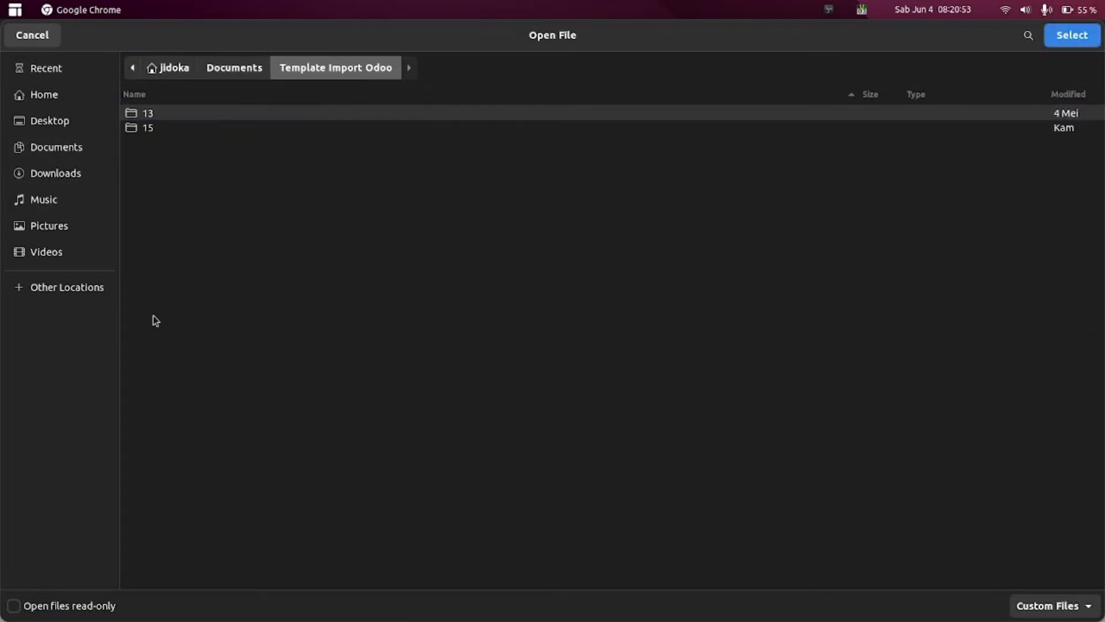
{"action": "double_click", "coordinate": [140, 131]}
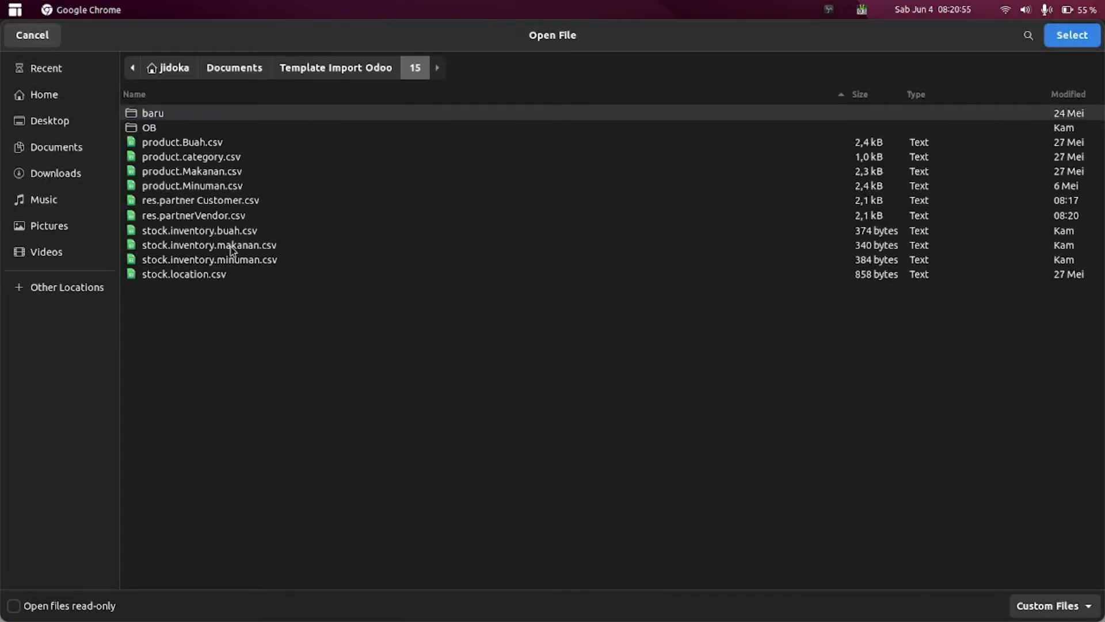
{"action": "left_click", "coordinate": [218, 221]}
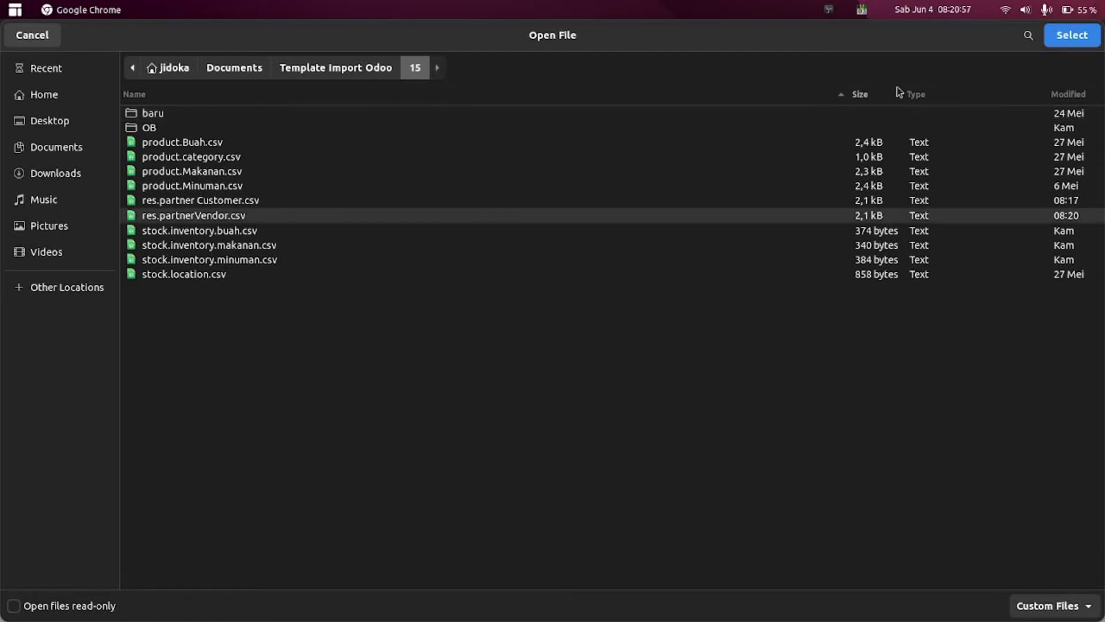
{"action": "left_click", "coordinate": [1072, 36]}
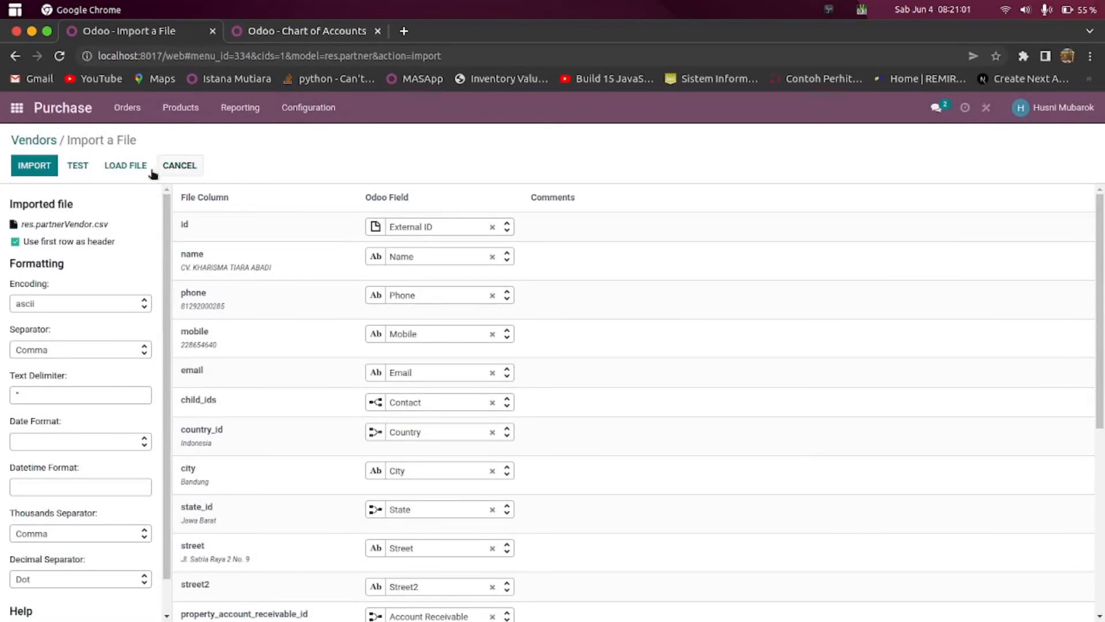
Test the vendor file's field mapping, review the mapped columns, and import the vendor records
{"action": "left_click", "coordinate": [77, 165]}
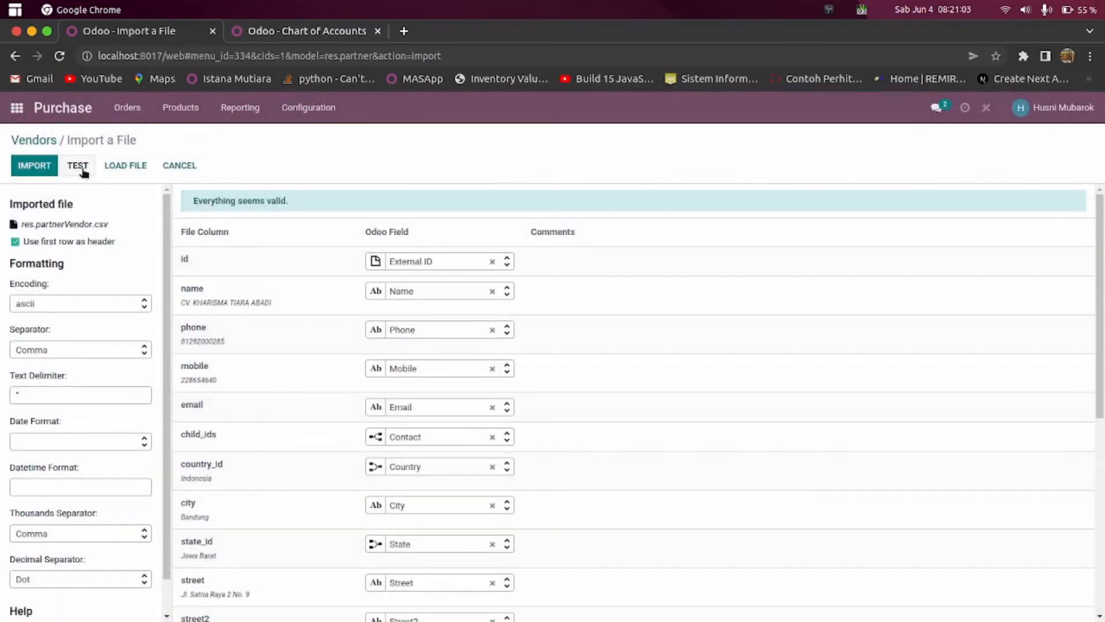
{"action": "scroll", "coordinate": [639, 312], "scroll_direction": "down", "scroll_amount": 6}
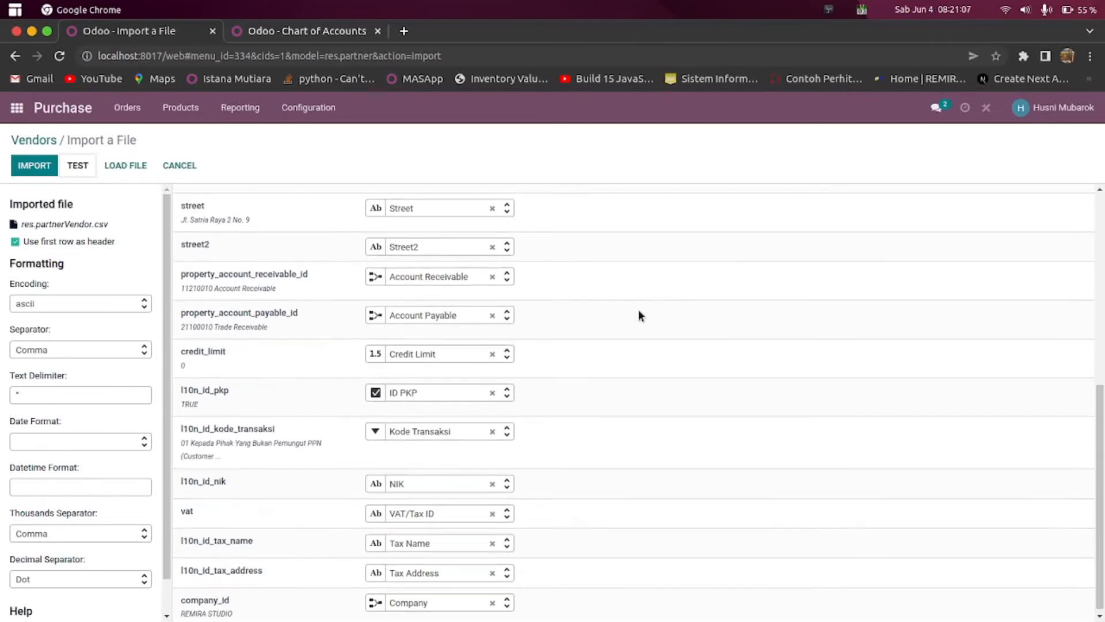
{"action": "scroll", "coordinate": [638, 316], "scroll_direction": "up", "scroll_amount": 6}
{"action": "left_click", "coordinate": [41, 168]}
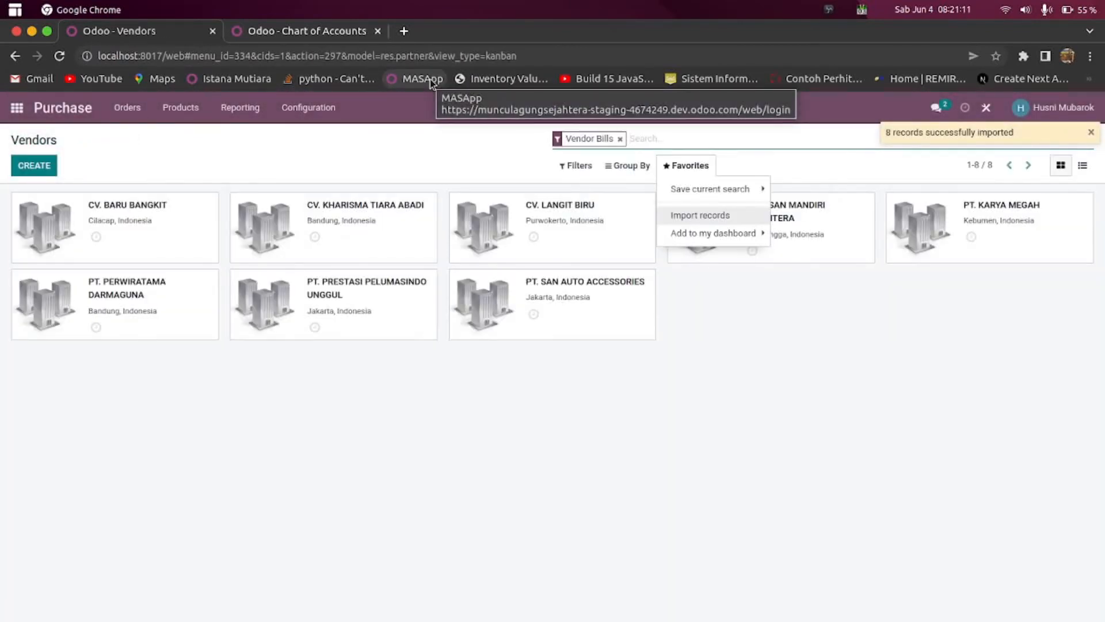
{"action": "left_click", "coordinate": [790, 421]}
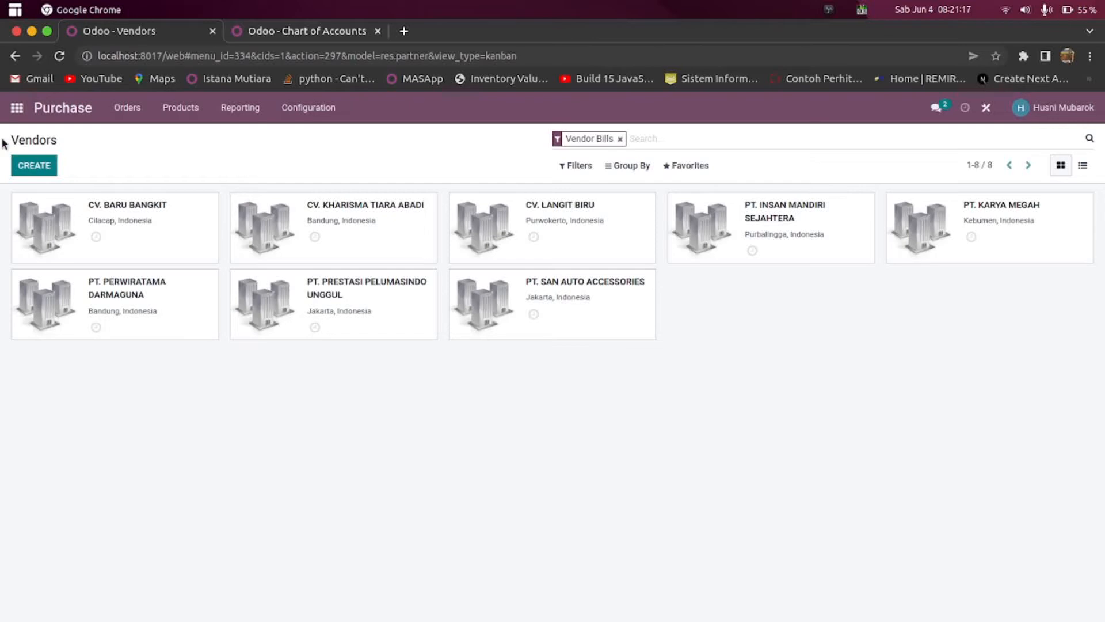
Open the Inventory settings and examine the operations, shipping, product, traceability, valuation, warehouse and advanced scheduling options
{"action": "left_click", "coordinate": [17, 108]}
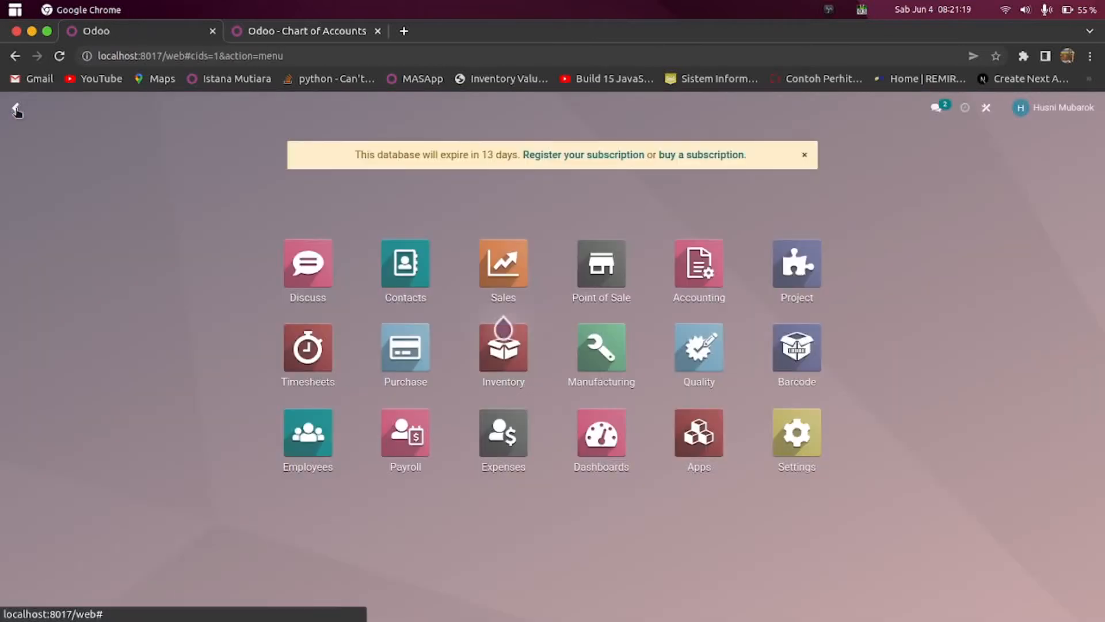
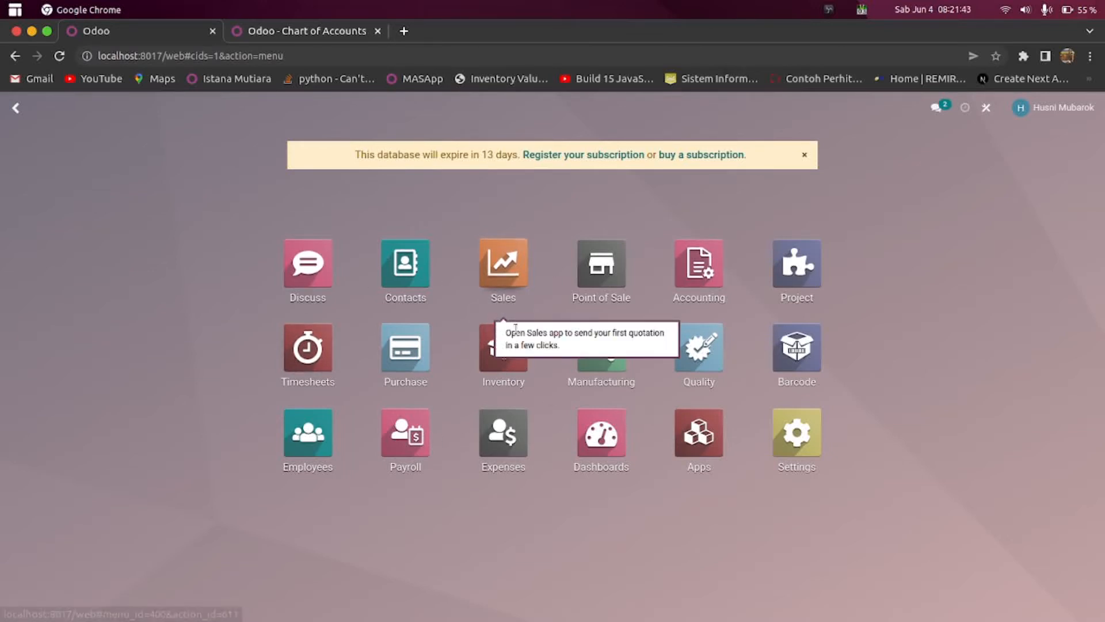
{"action": "left_click", "coordinate": [560, 303]}
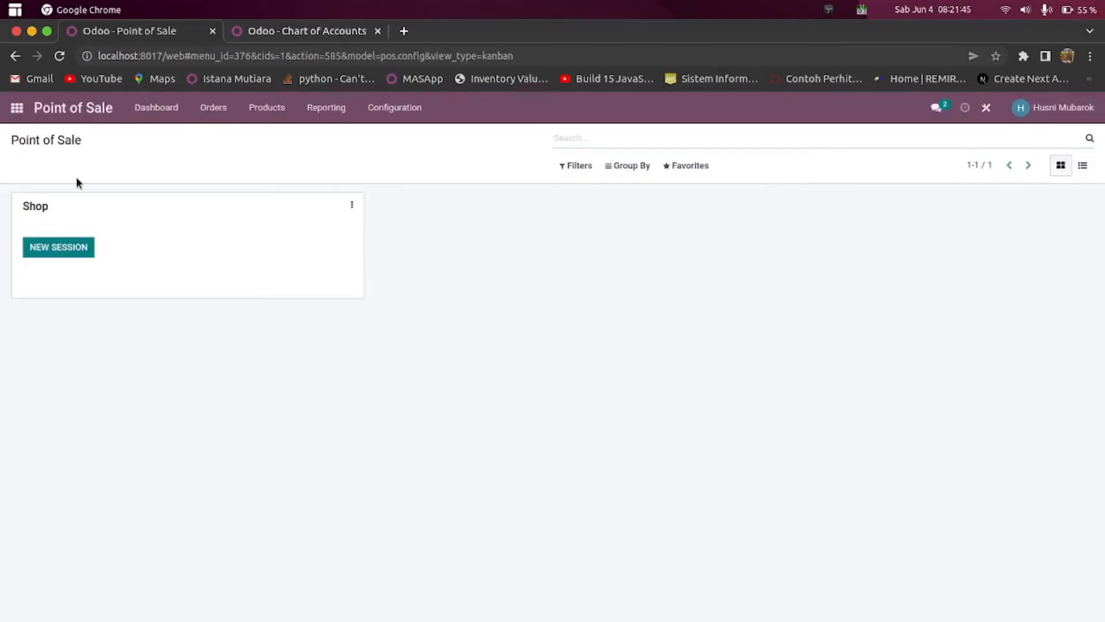
{"action": "left_click", "coordinate": [17, 107]}
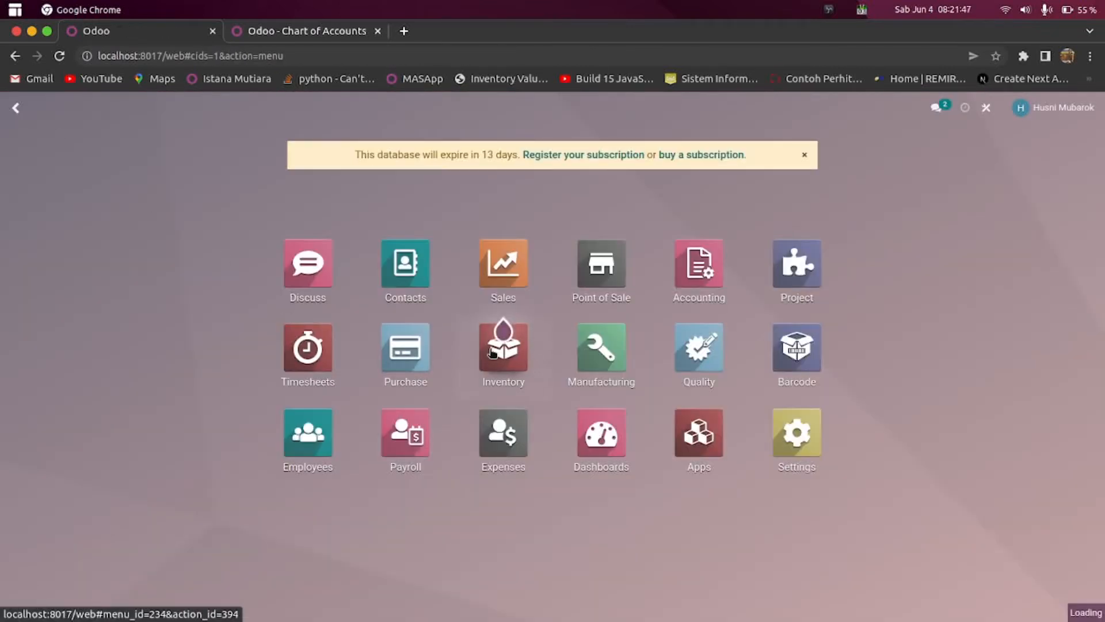
{"action": "left_click", "coordinate": [498, 334]}
{"action": "left_click", "coordinate": [373, 112]}
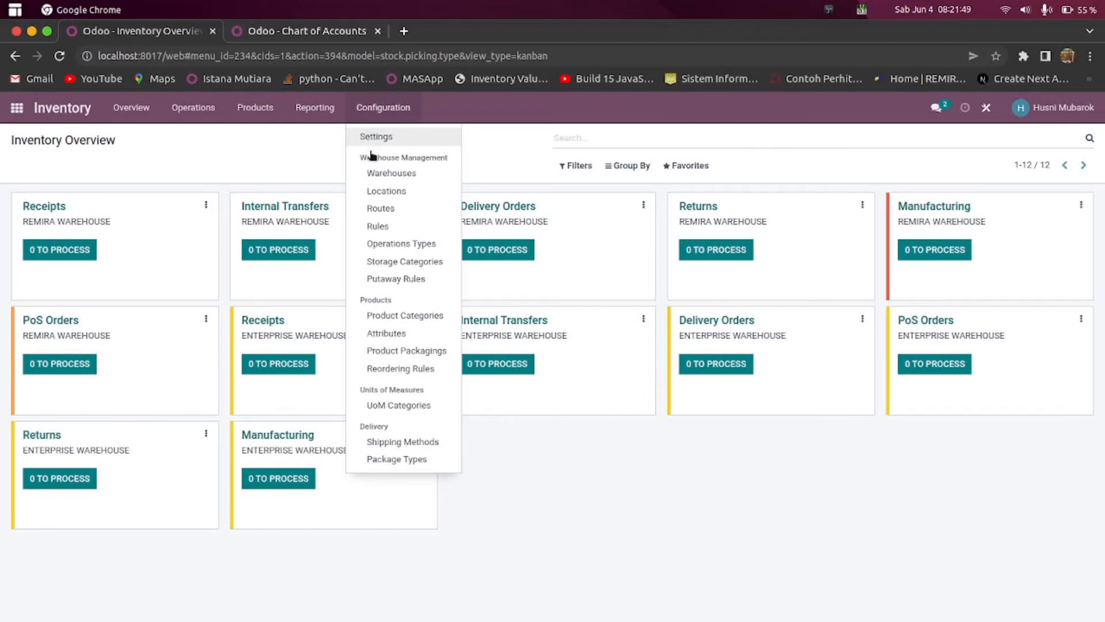
{"action": "left_click", "coordinate": [378, 138]}
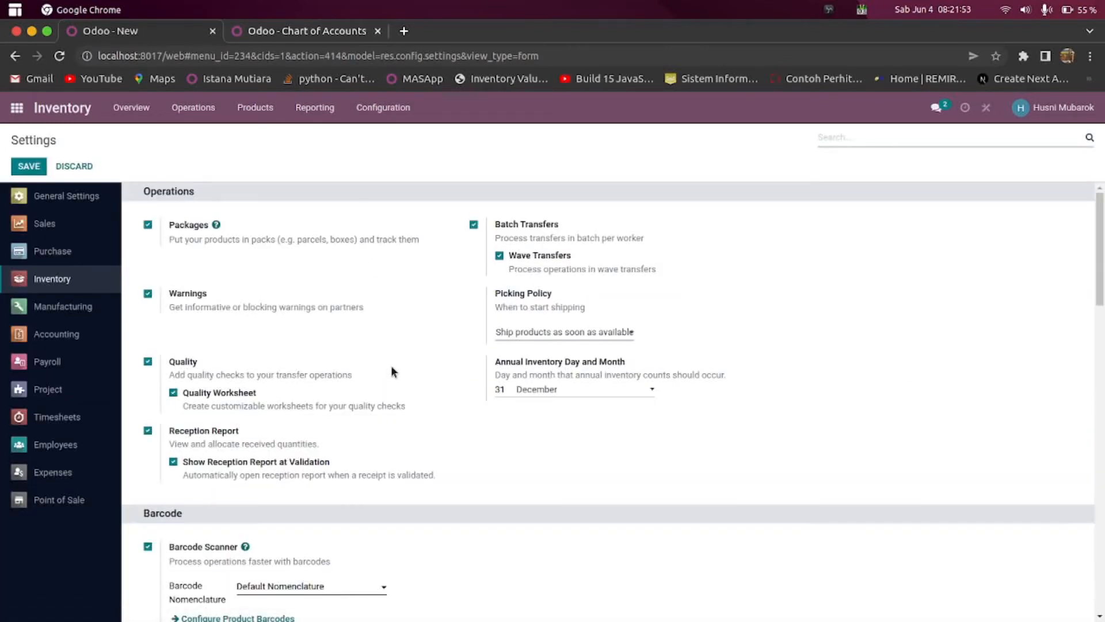
{"action": "scroll", "coordinate": [392, 369], "scroll_direction": "down", "scroll_amount": 1}
{"action": "scroll", "coordinate": [391, 365], "scroll_direction": "down", "scroll_amount": 10}
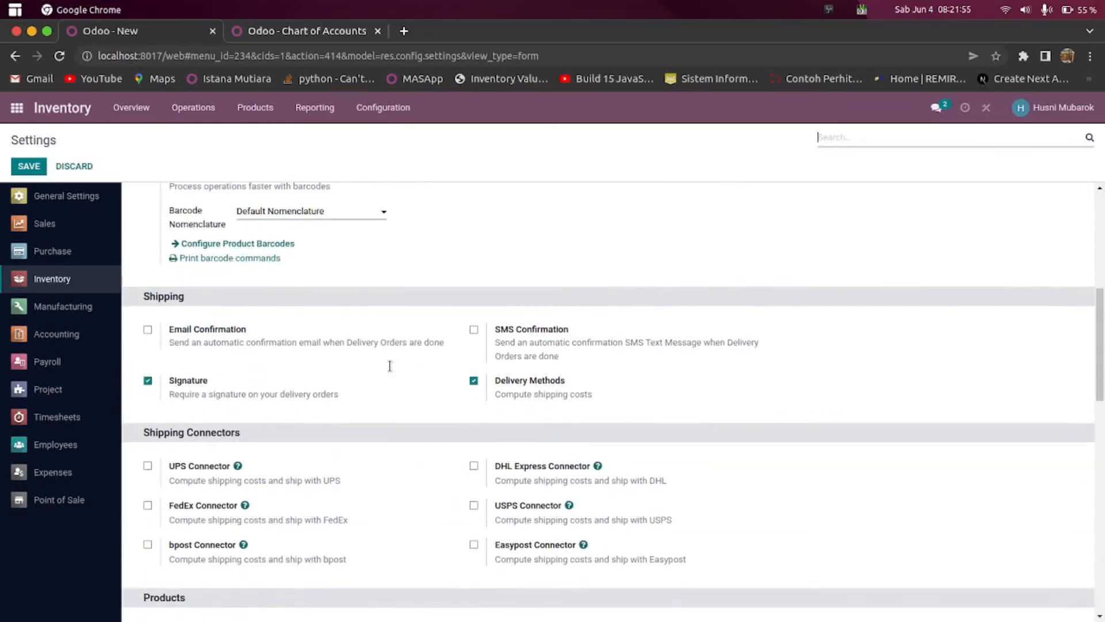
{"action": "scroll", "coordinate": [391, 371], "scroll_direction": "up", "scroll_amount": 3}
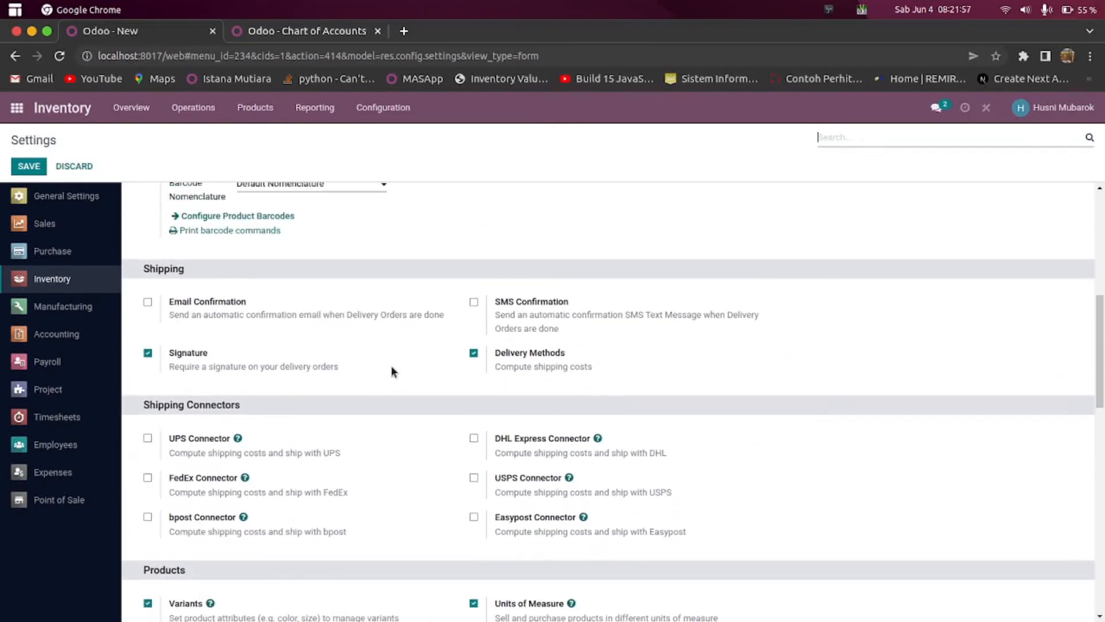
{"action": "scroll", "coordinate": [391, 372], "scroll_direction": "down", "scroll_amount": 6}
{"action": "scroll", "coordinate": [392, 371], "scroll_direction": "up", "scroll_amount": 2}
{"action": "scroll", "coordinate": [392, 369], "scroll_direction": "up", "scroll_amount": 2}
{"action": "scroll", "coordinate": [392, 369], "scroll_direction": "down", "scroll_amount": 8}
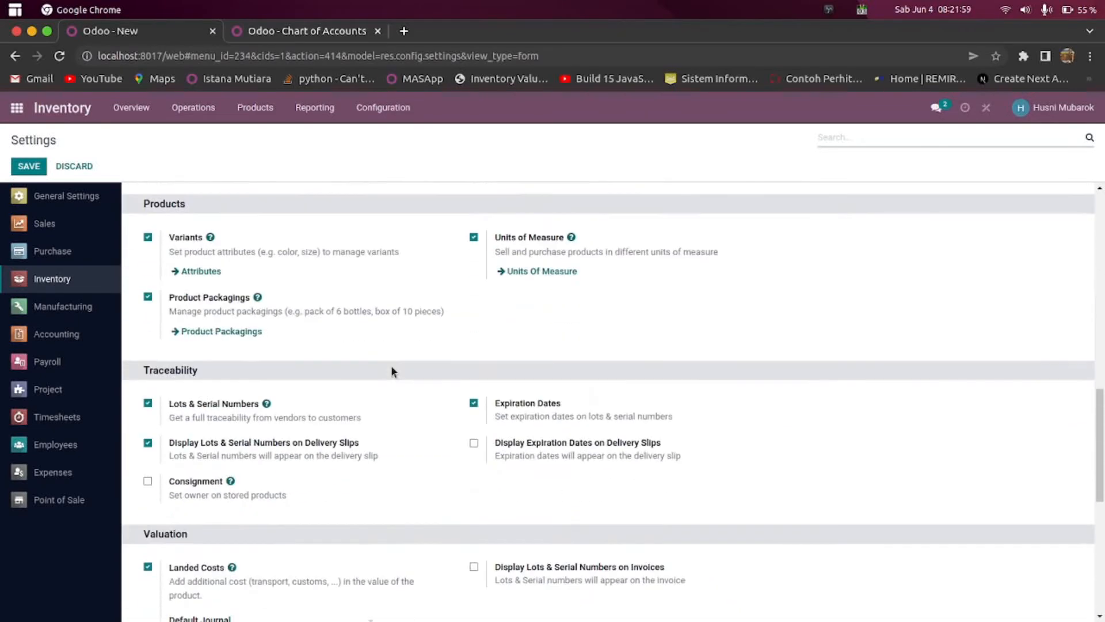
{"action": "scroll", "coordinate": [391, 365], "scroll_direction": "down", "scroll_amount": 4}
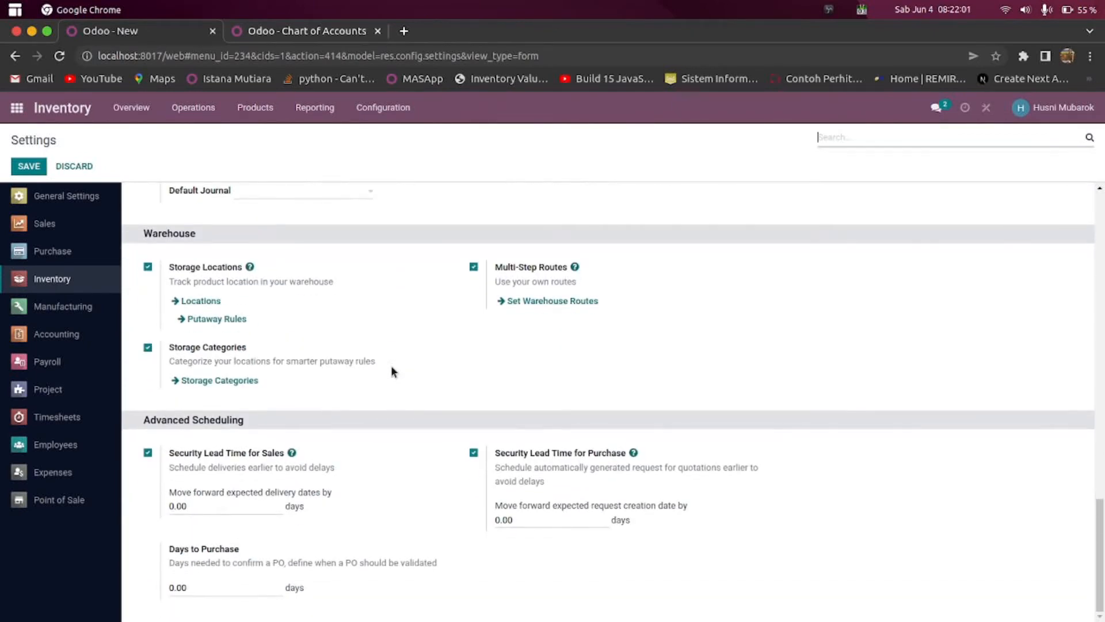
Open the list of warehouses in the Inventory configuration
{"action": "left_click", "coordinate": [377, 109]}
{"action": "left_click", "coordinate": [394, 171]}
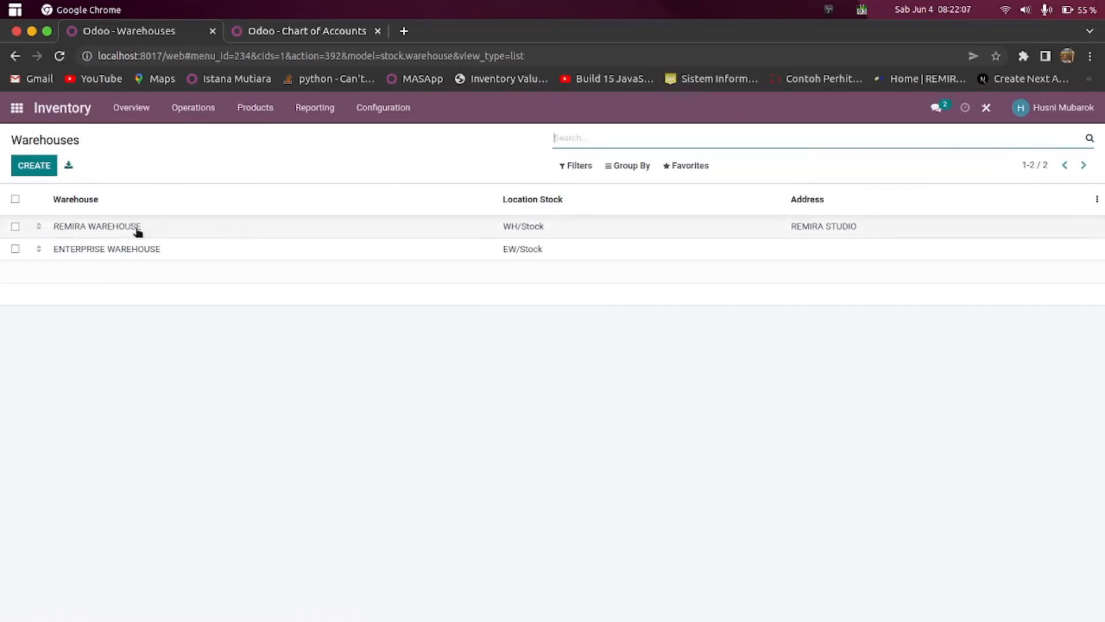
Start a new sales quotation in the Sales app with CV. BUMI MAKMUR as the customer
{"action": "left_click", "coordinate": [15, 109]}
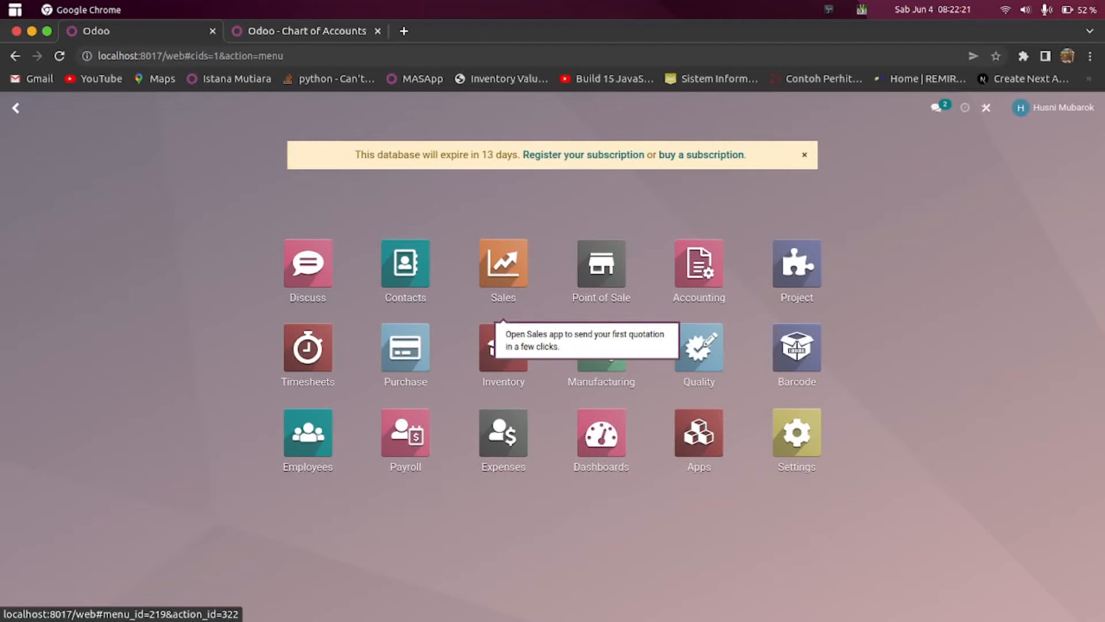
{"action": "left_click", "coordinate": [501, 266]}
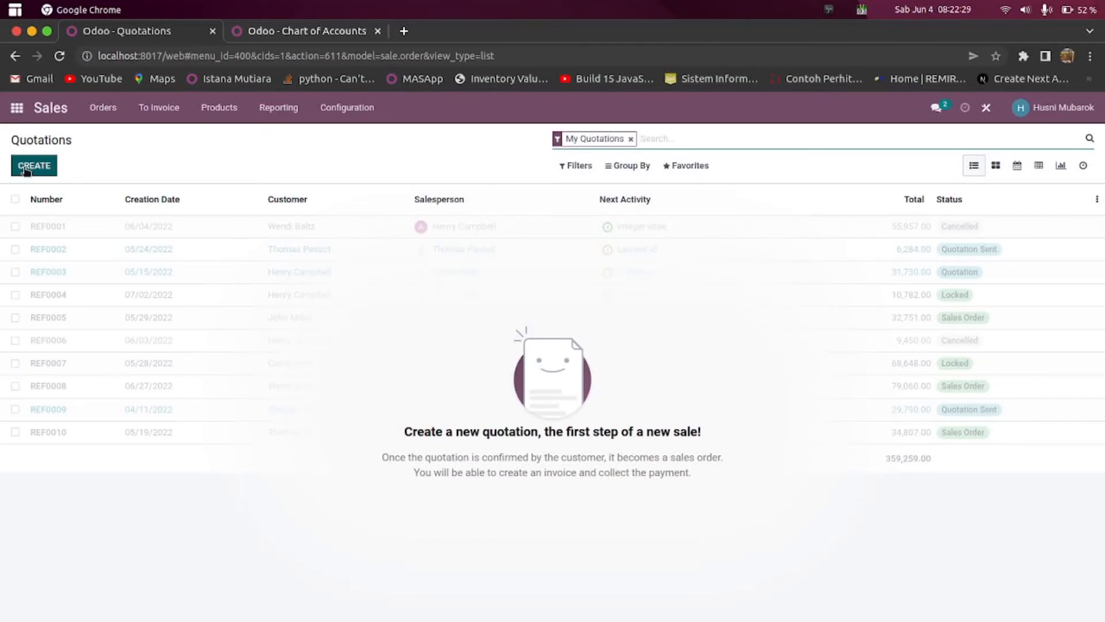
{"action": "left_click", "coordinate": [30, 169]}
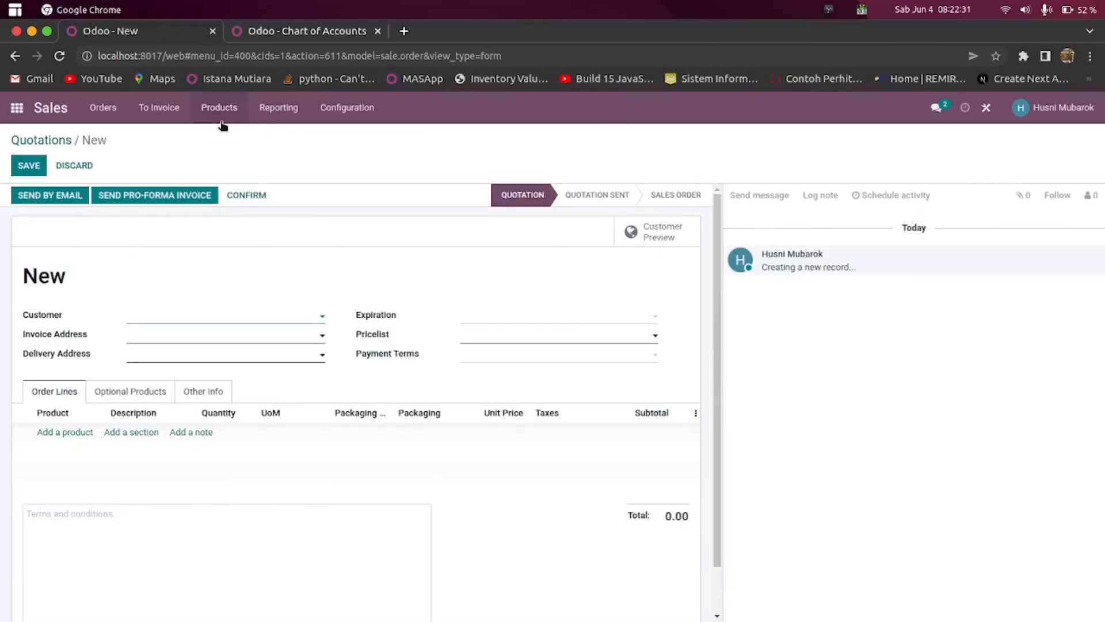
{"action": "left_click", "coordinate": [175, 320]}
{"action": "left_click", "coordinate": [180, 338]}
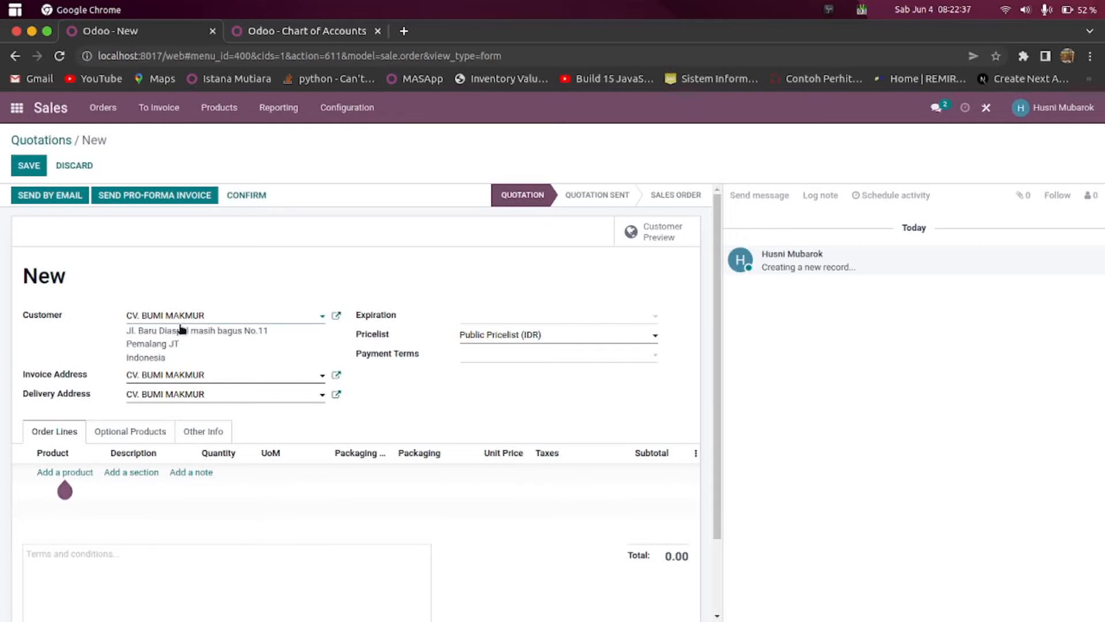
Set the new quotation's expiration date to 06/11/2022 and its payment terms to 15 Days
{"action": "left_click", "coordinate": [525, 322]}
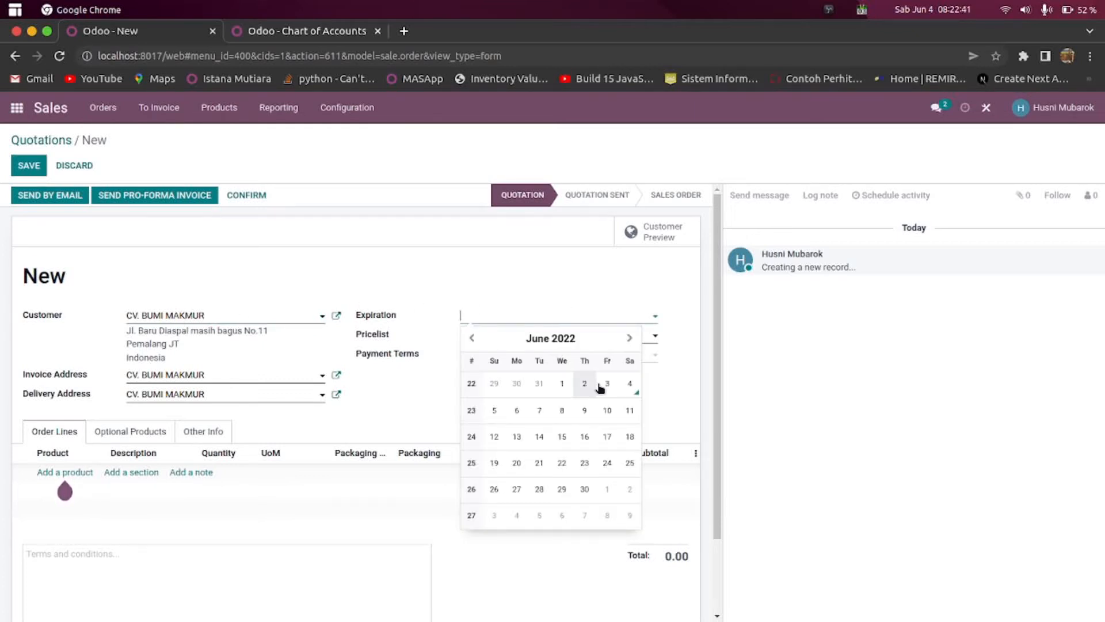
{"action": "left_click", "coordinate": [630, 410]}
{"action": "left_click", "coordinate": [545, 357]}
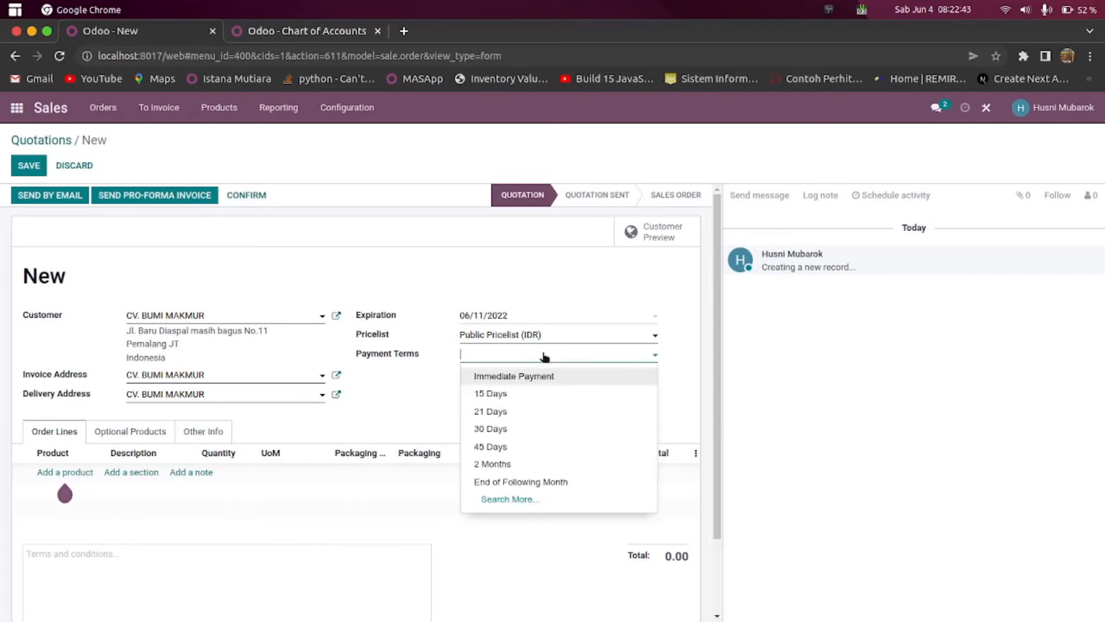
{"action": "left_click", "coordinate": [494, 392]}
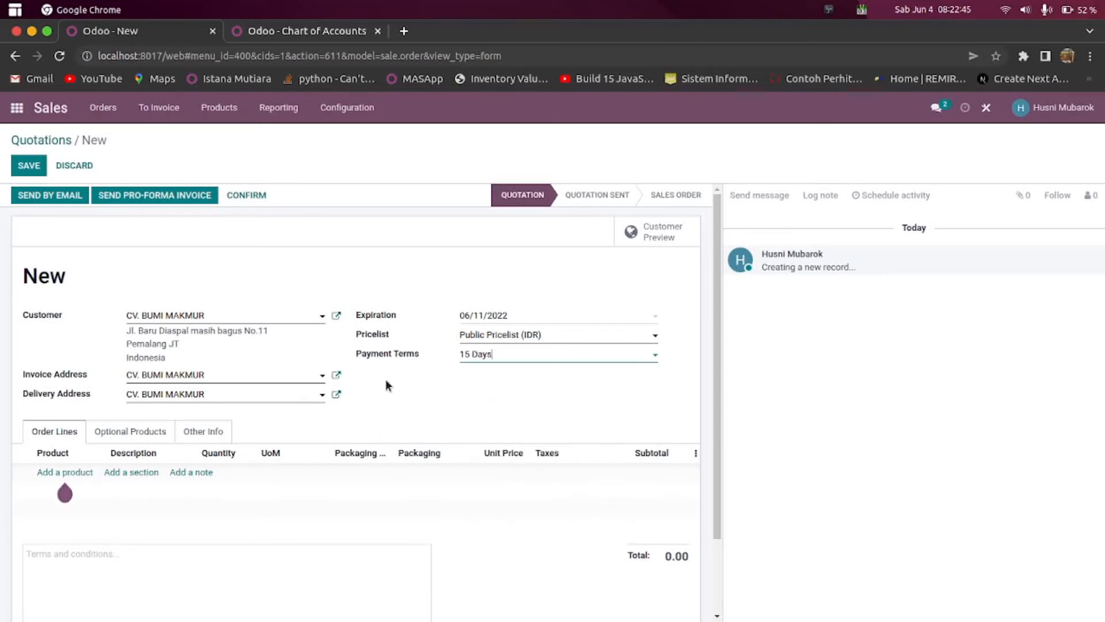
Add an order line for Cheese Cracker, picking it from the full product search grouped by Product Category under Persediaan Makanan
{"action": "scroll", "coordinate": [385, 379], "scroll_direction": "down", "scroll_amount": 2}
{"action": "left_click", "coordinate": [57, 399]}
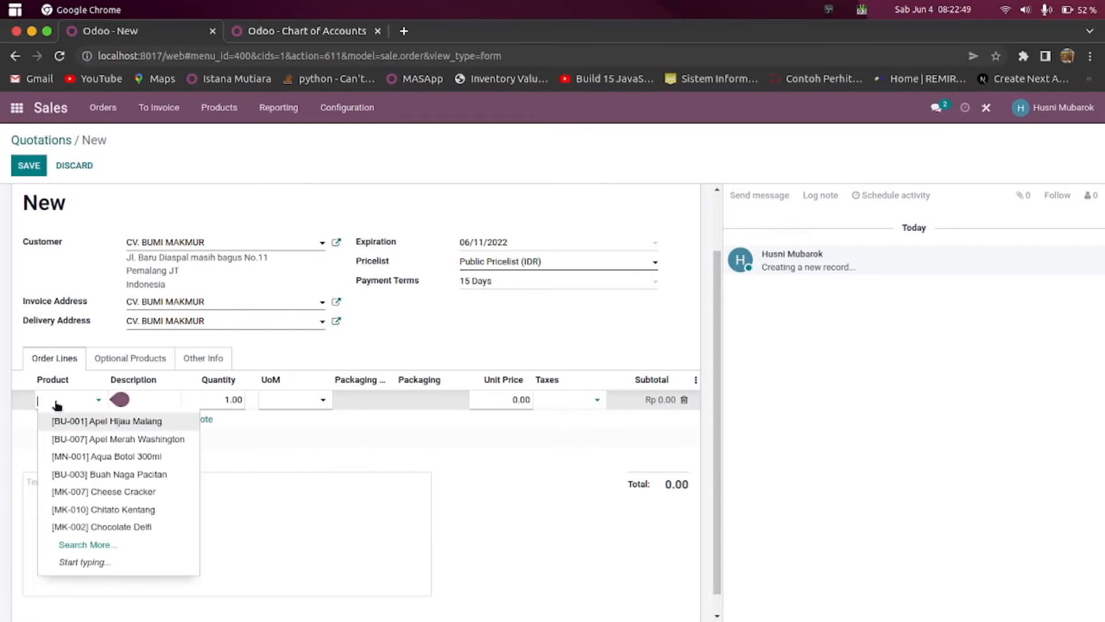
{"action": "left_click", "coordinate": [80, 544]}
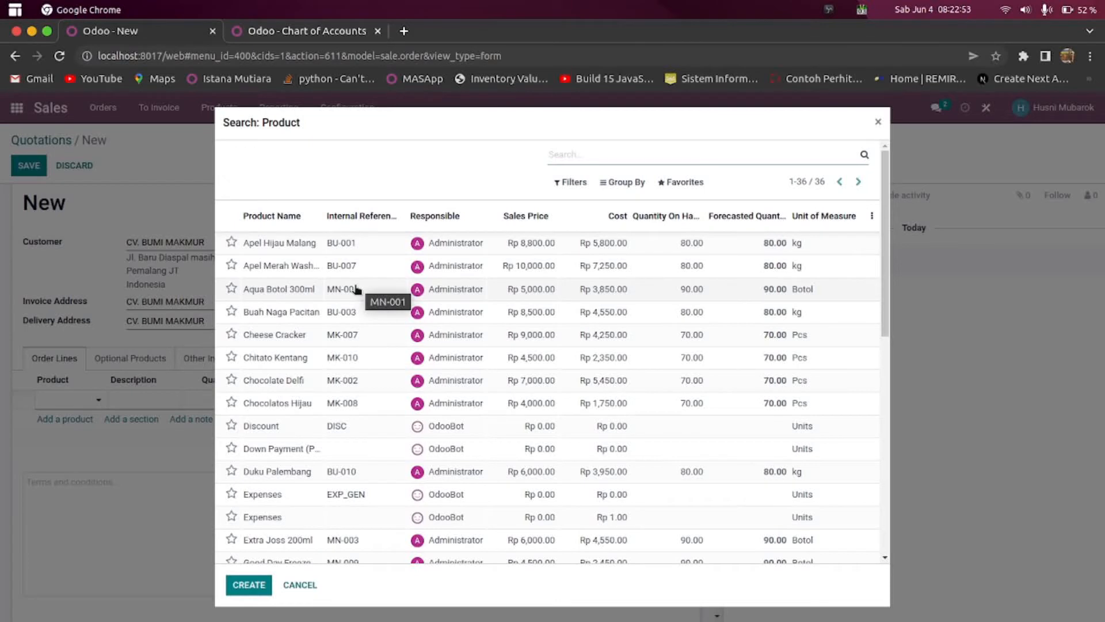
{"action": "scroll", "coordinate": [357, 290], "scroll_direction": "down", "scroll_amount": 4}
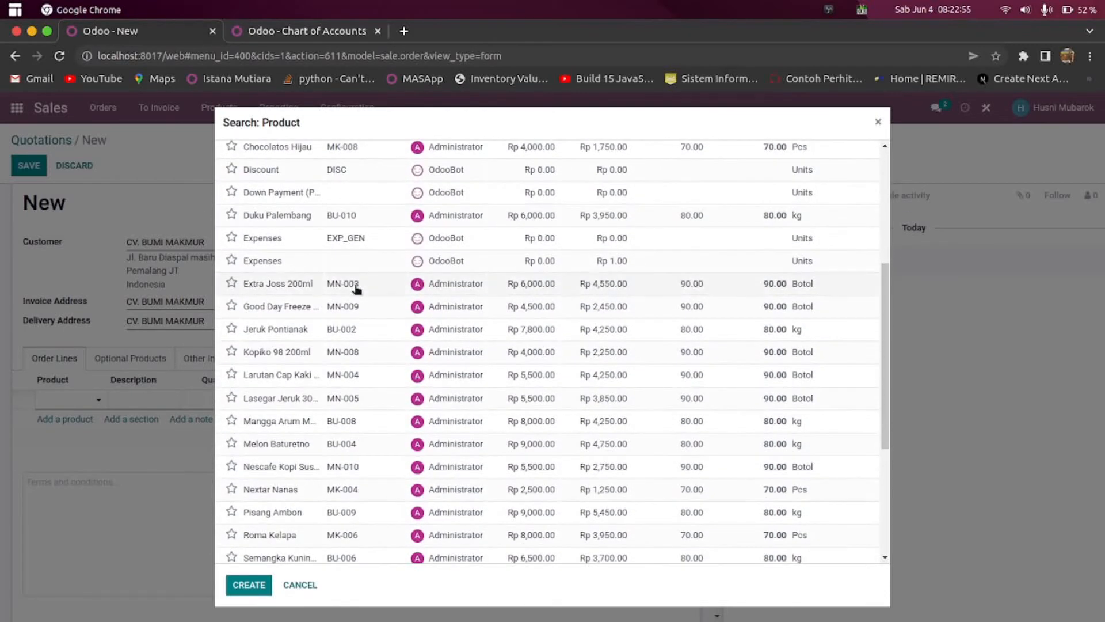
{"action": "scroll", "coordinate": [357, 290], "scroll_direction": "up", "scroll_amount": 4}
{"action": "left_click", "coordinate": [623, 182]}
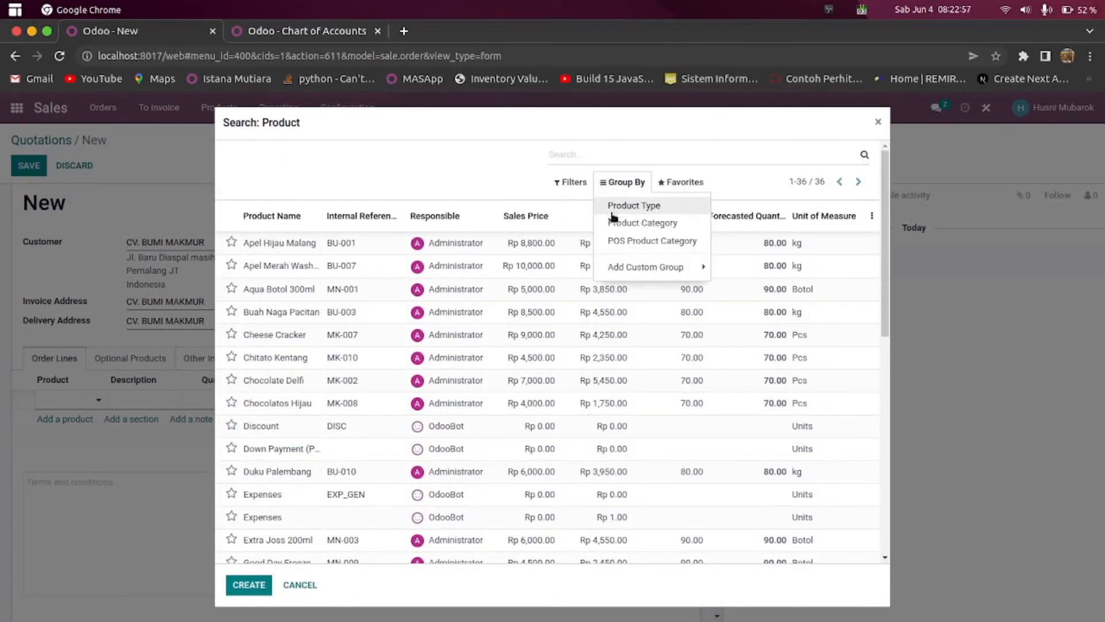
{"action": "left_click", "coordinate": [618, 224]}
{"action": "left_click", "coordinate": [355, 305]}
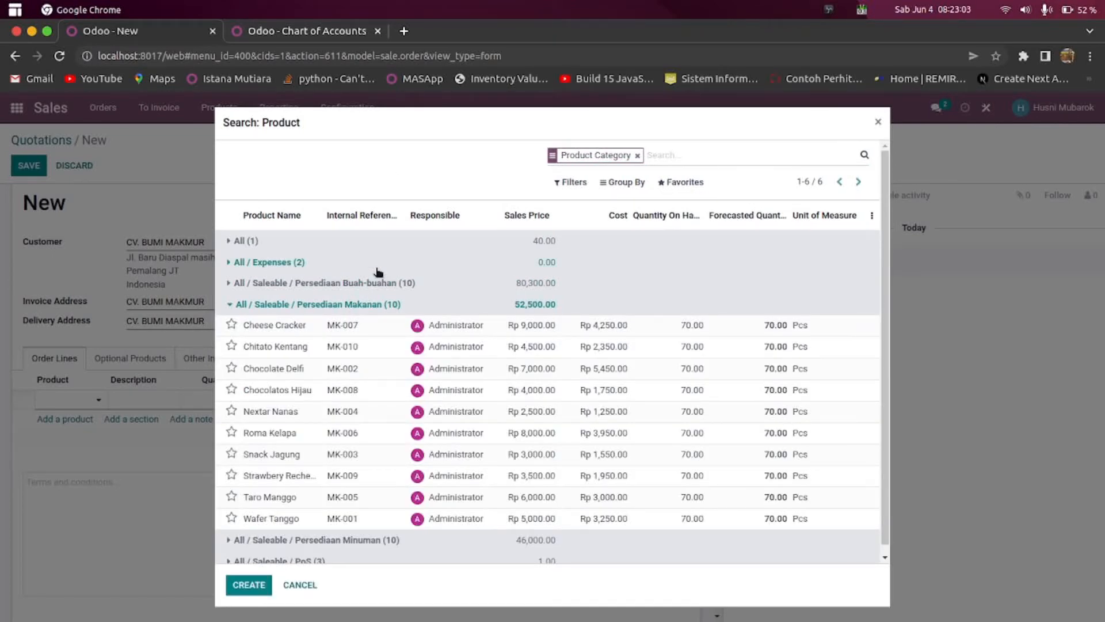
{"action": "left_click", "coordinate": [283, 329]}
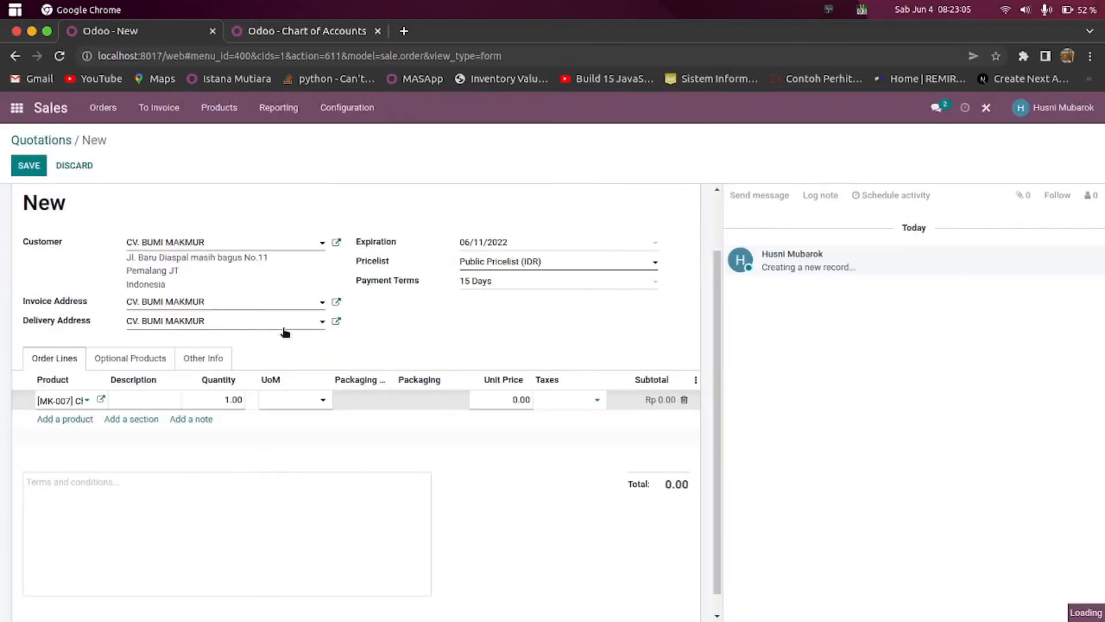
Set the Cheese Cracker line to quantity 10 with the PPN Keluaran (Exclude) tax and save the quotation
{"action": "left_click", "coordinate": [223, 394]}
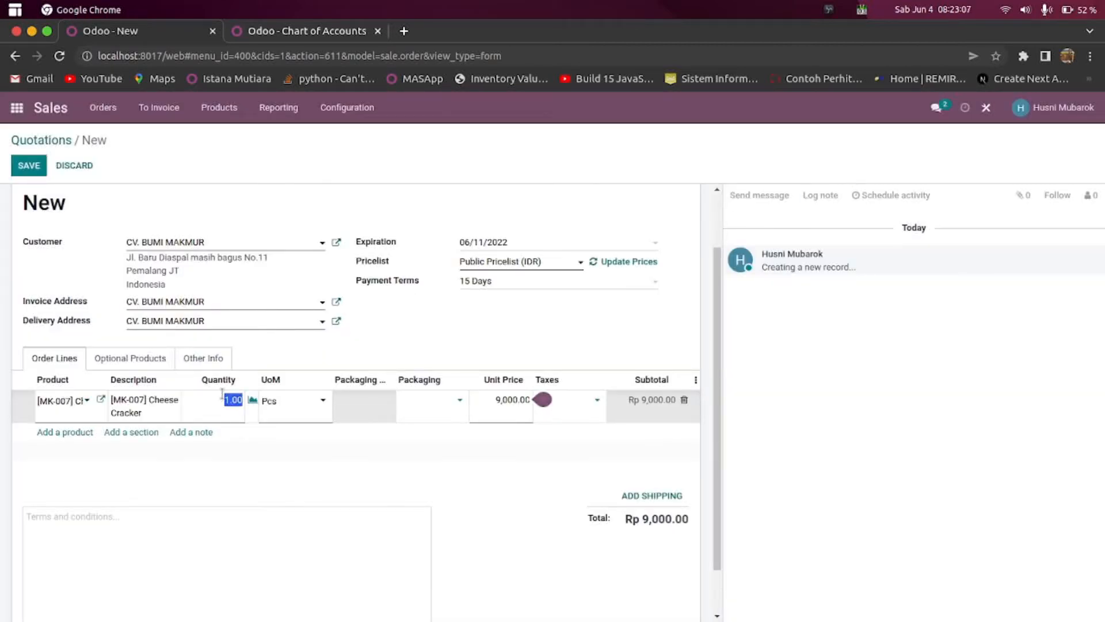
{"action": "type", "text": "10"}
{"action": "left_click", "coordinate": [481, 341]}
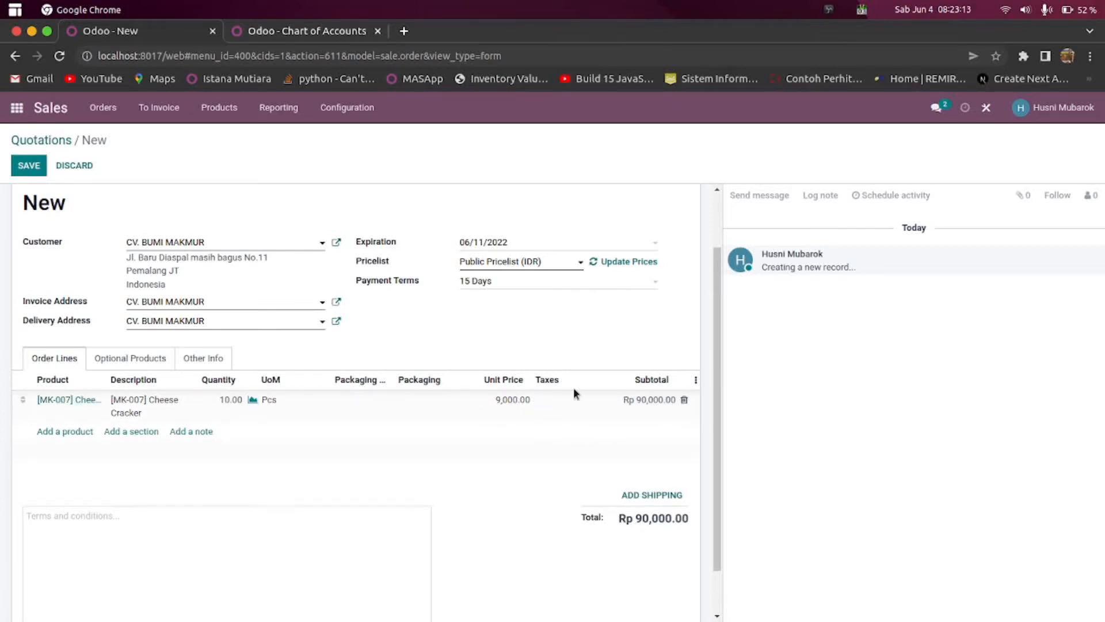
{"action": "left_click", "coordinate": [585, 401]}
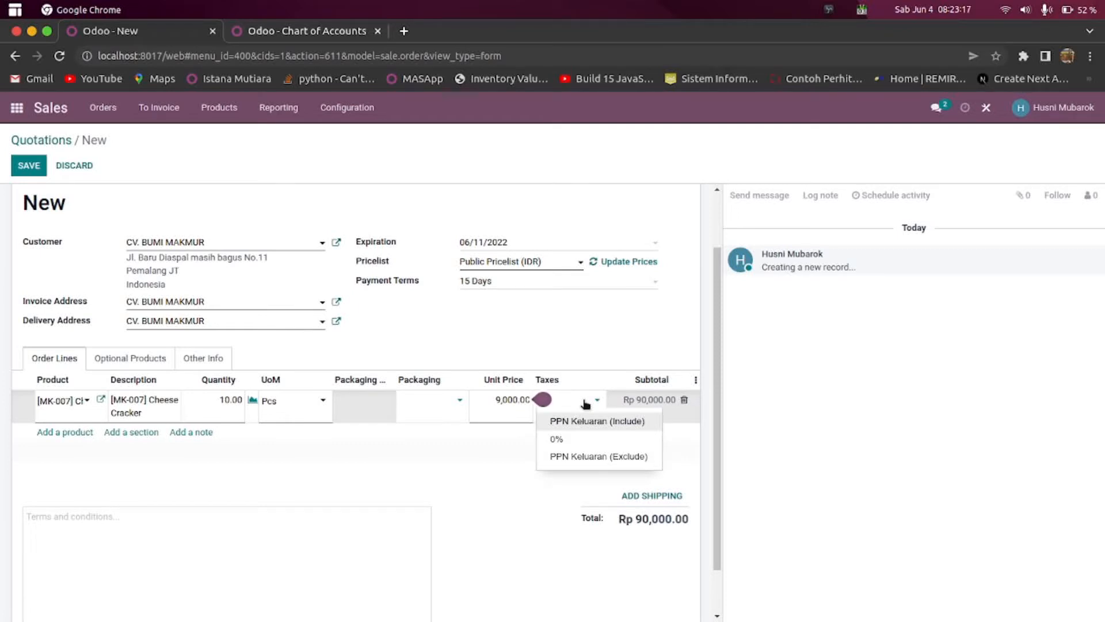
{"action": "left_click", "coordinate": [575, 459]}
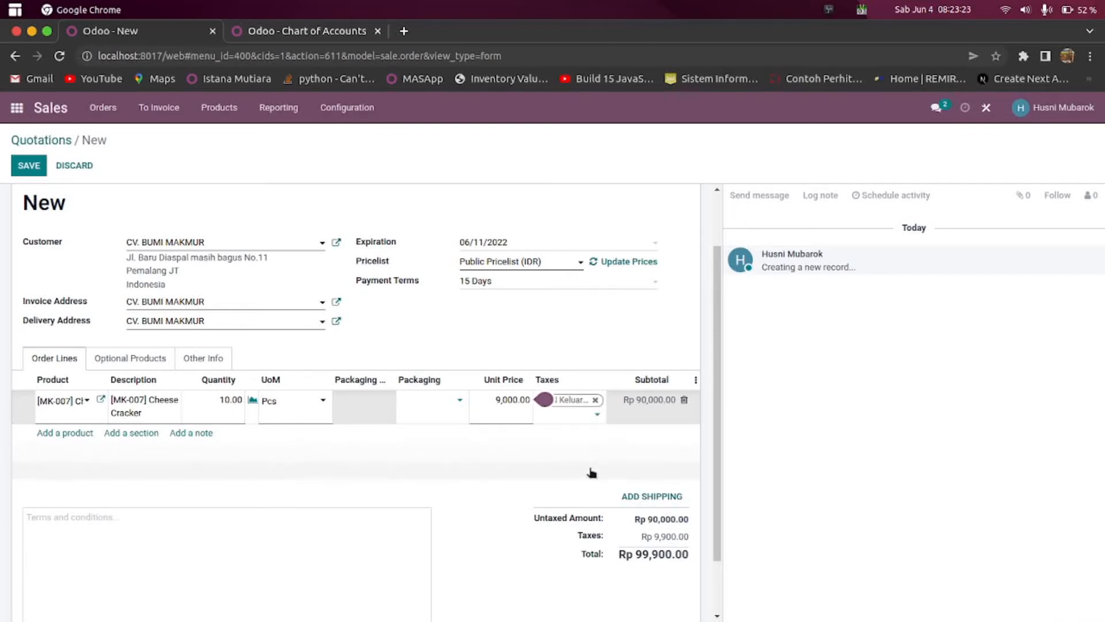
{"action": "scroll", "coordinate": [257, 443], "scroll_direction": "up", "scroll_amount": 2}
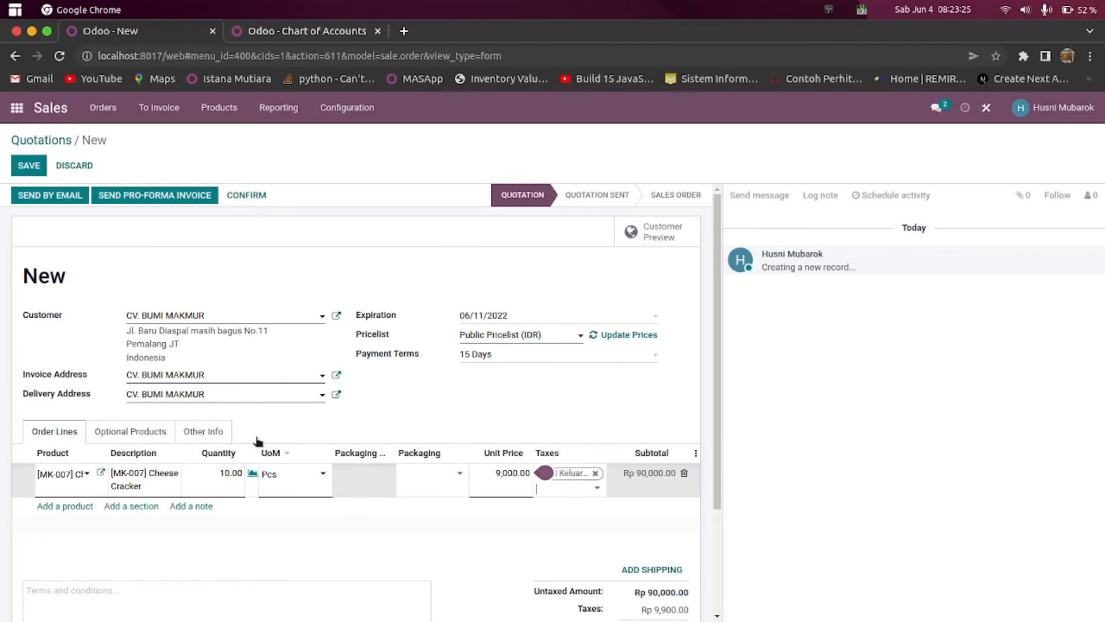
{"action": "left_click", "coordinate": [41, 165]}
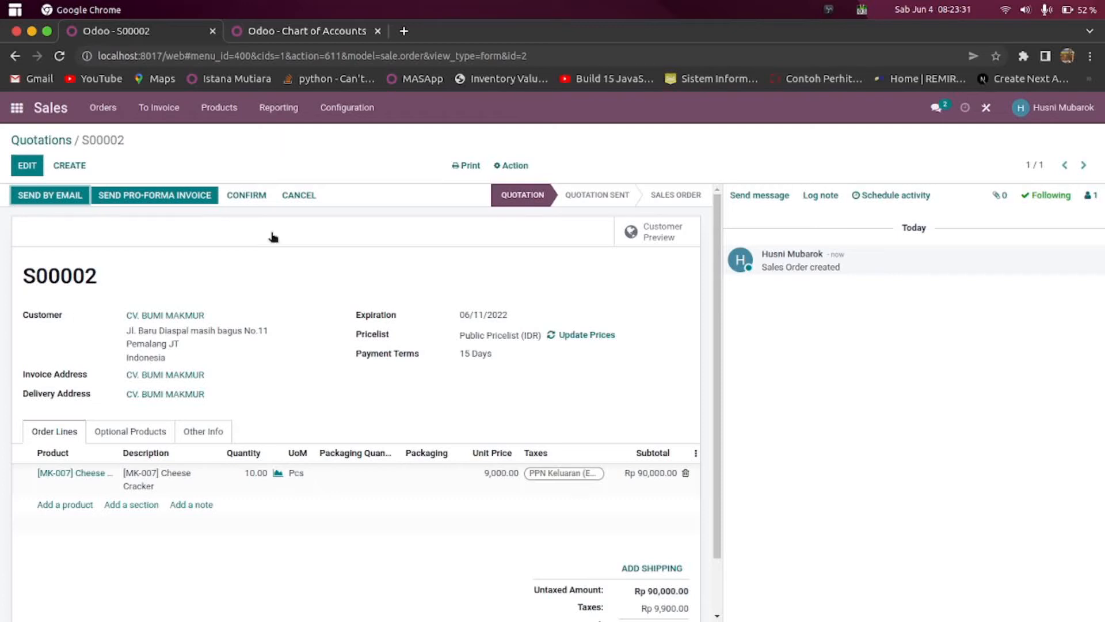
Add a second order line for Apel Hijau Malang with a quantity of 10
{"action": "scroll", "coordinate": [254, 345], "scroll_direction": "down", "scroll_amount": 2}
{"action": "scroll", "coordinate": [256, 344], "scroll_direction": "up", "scroll_amount": 2}
{"action": "left_click", "coordinate": [57, 504]}
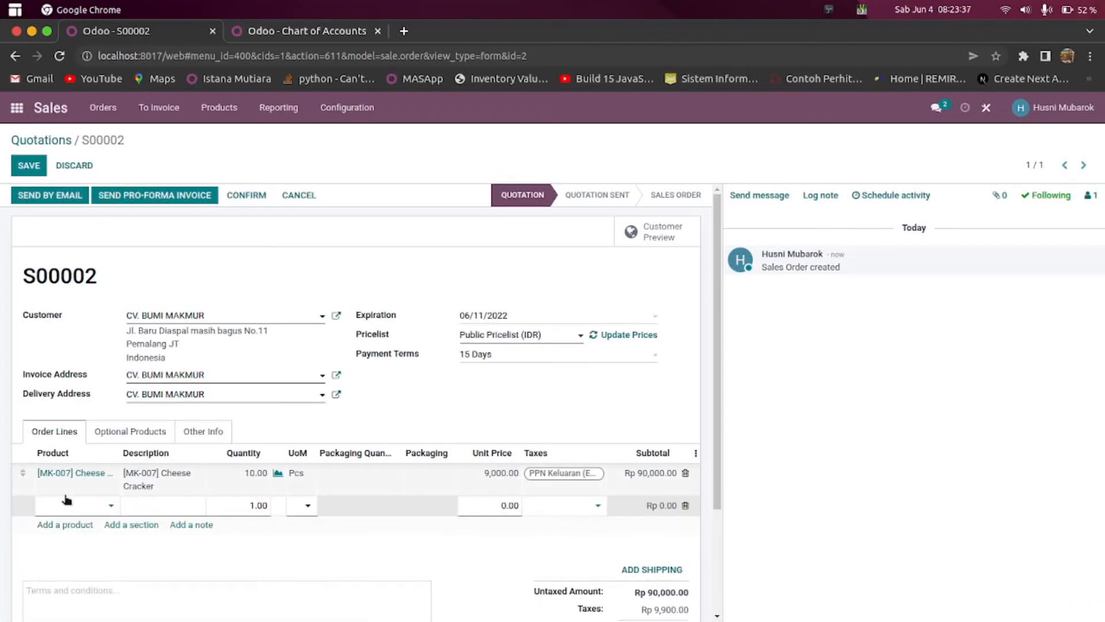
{"action": "left_click", "coordinate": [110, 507]}
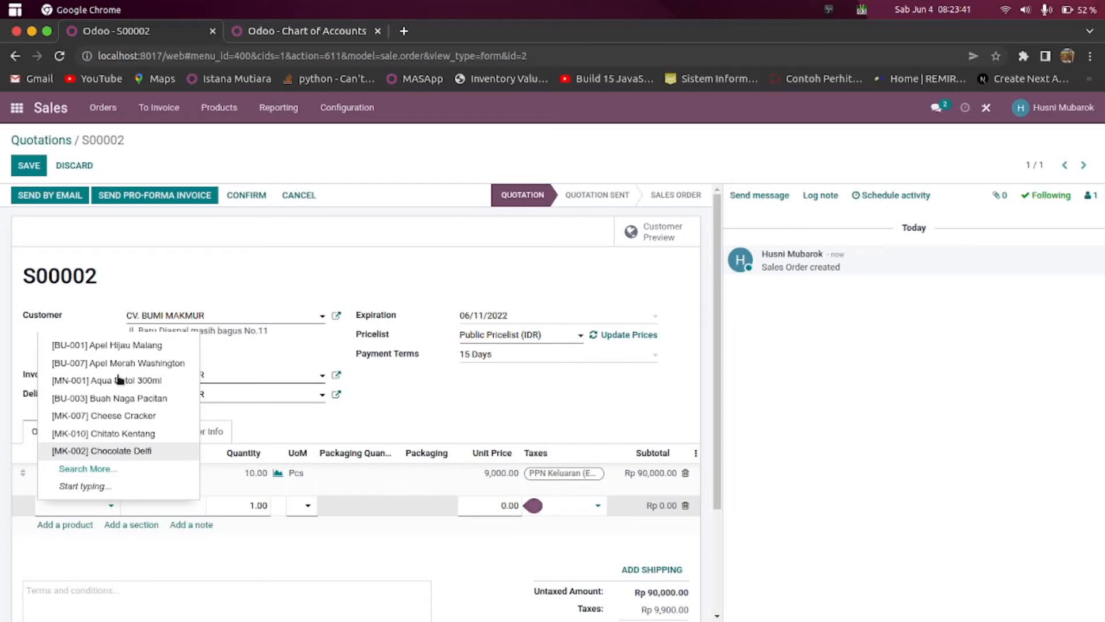
{"action": "left_click", "coordinate": [125, 345]}
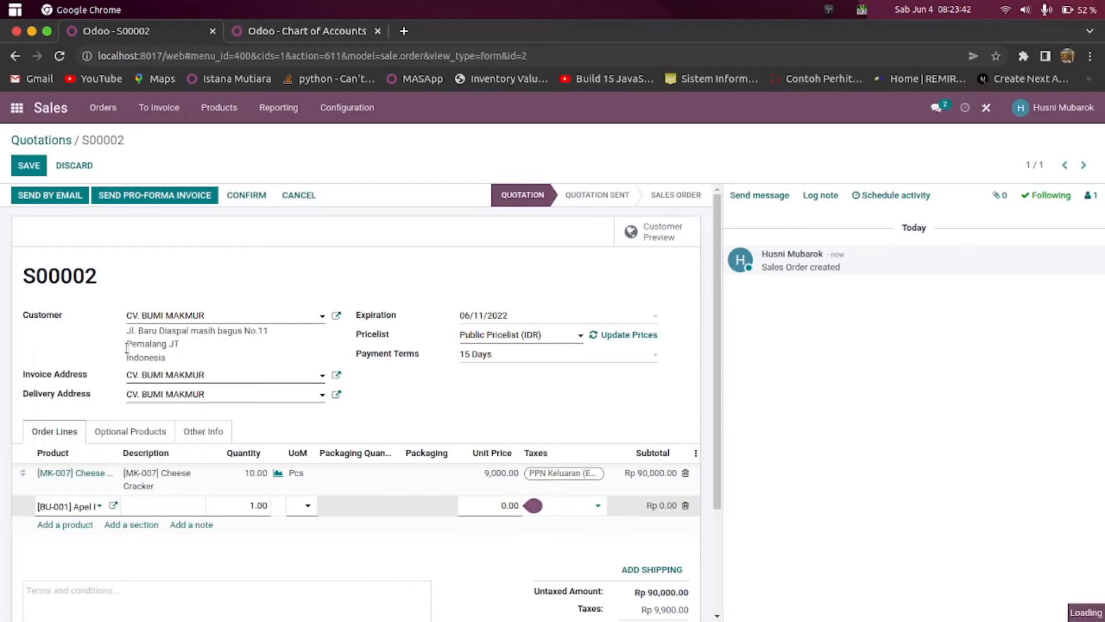
{"action": "left_click", "coordinate": [242, 506]}
{"action": "type", "text": "1"}
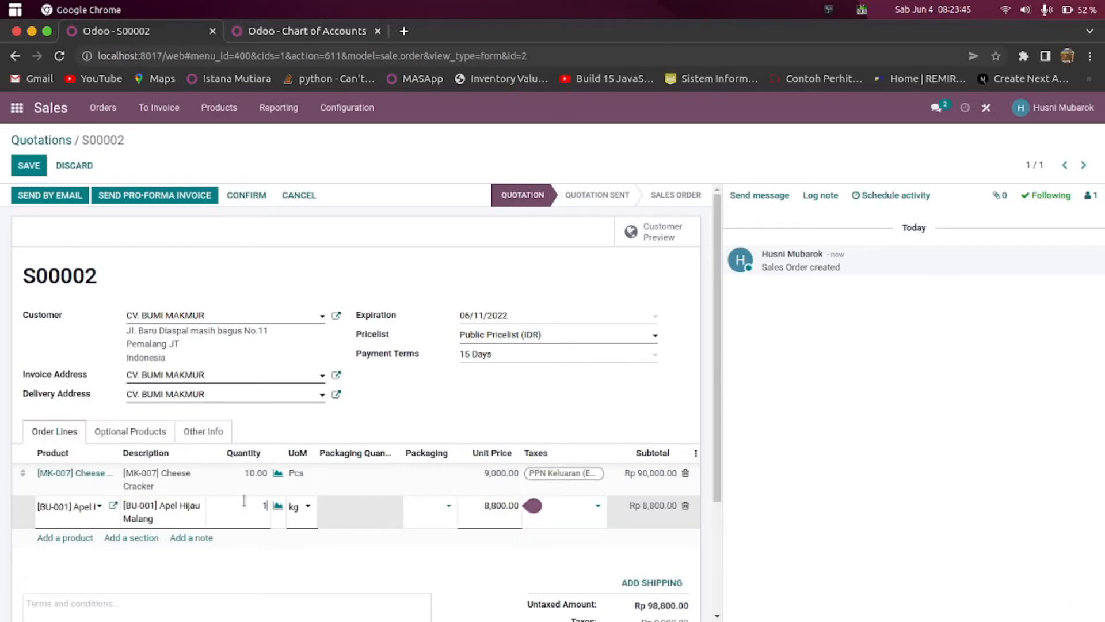
{"action": "type", "text": "0"}
Apply the PPN Keluaran (Exclude) tax to the Apel Hijau Malang line and save the quotation
{"action": "left_click", "coordinate": [583, 503]}
{"action": "left_click", "coordinate": [573, 509]}
{"action": "left_click", "coordinate": [564, 561]}
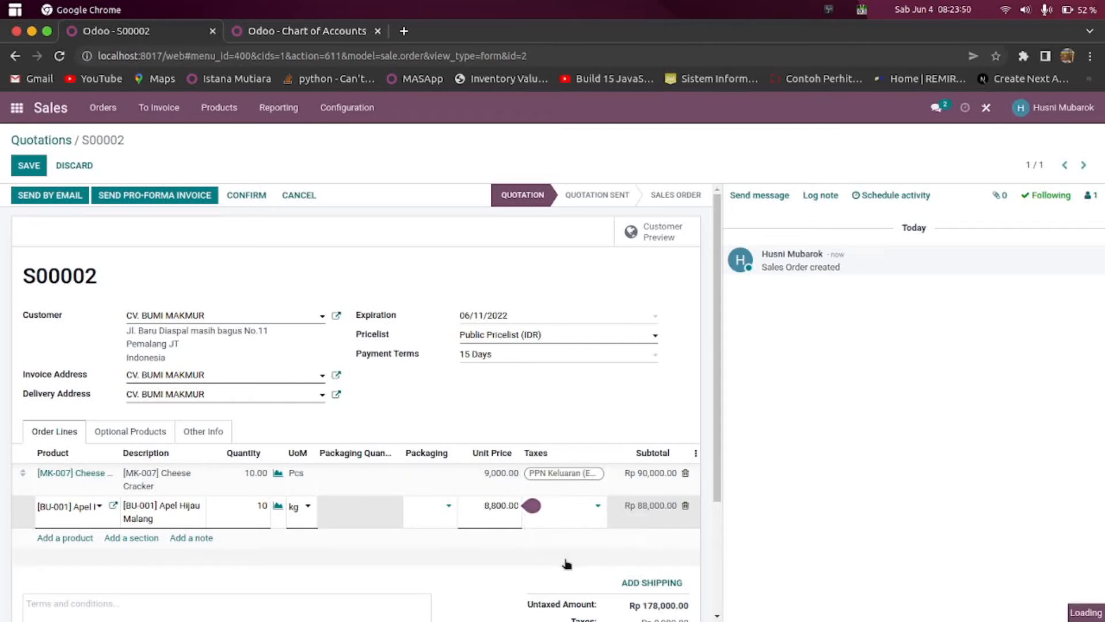
{"action": "left_click", "coordinate": [418, 572]}
{"action": "scroll", "coordinate": [418, 572], "scroll_direction": "down", "scroll_amount": 2}
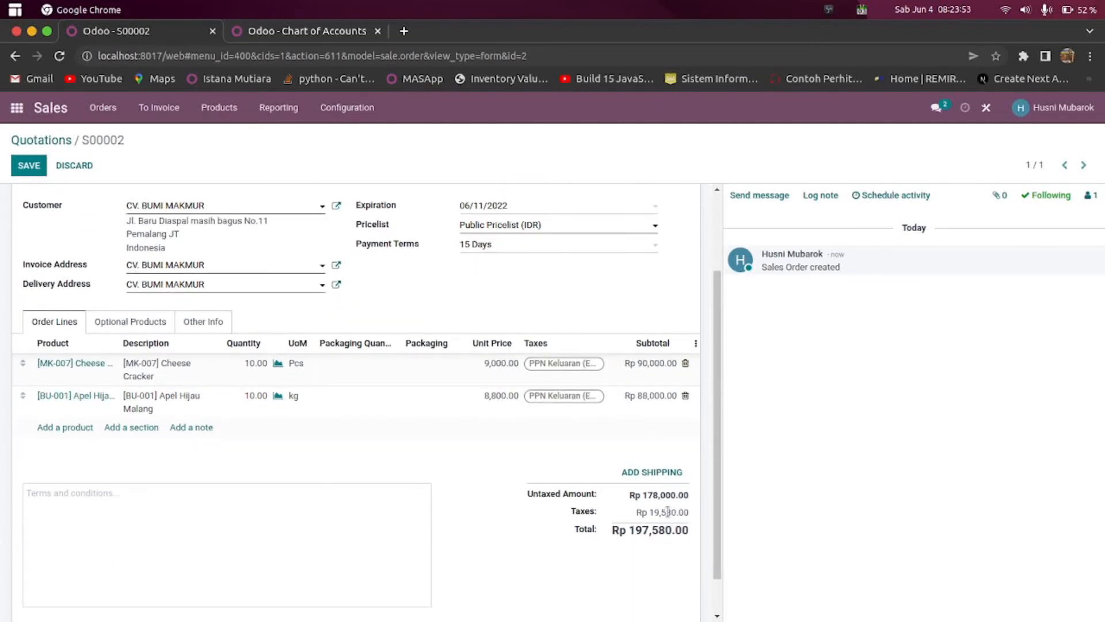
{"action": "scroll", "coordinate": [668, 512], "scroll_direction": "up", "scroll_amount": 2}
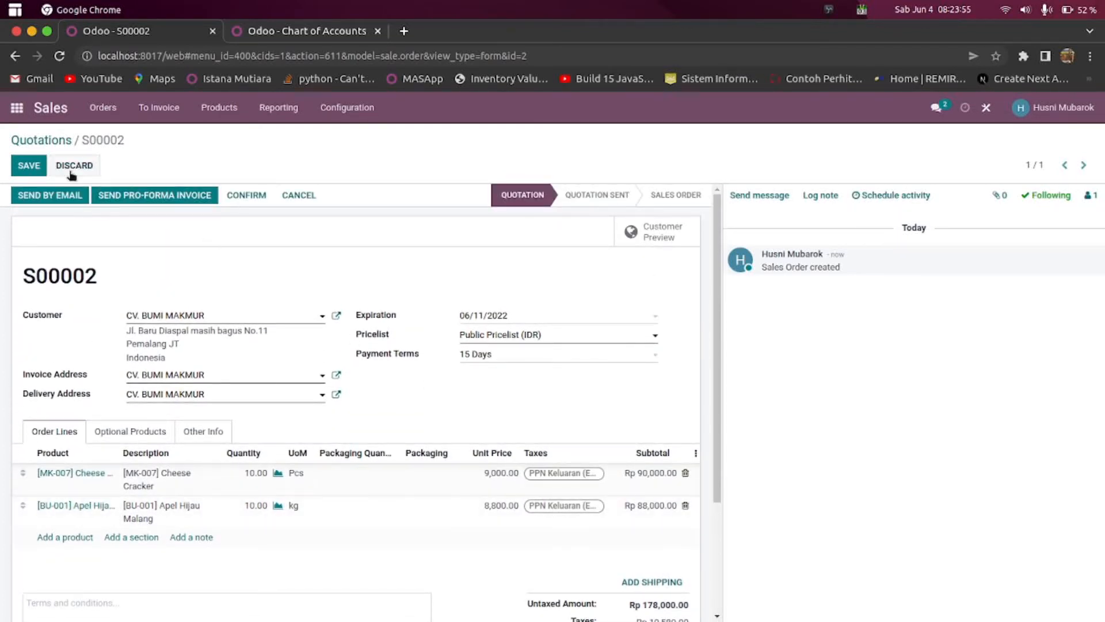
{"action": "left_click", "coordinate": [36, 165]}
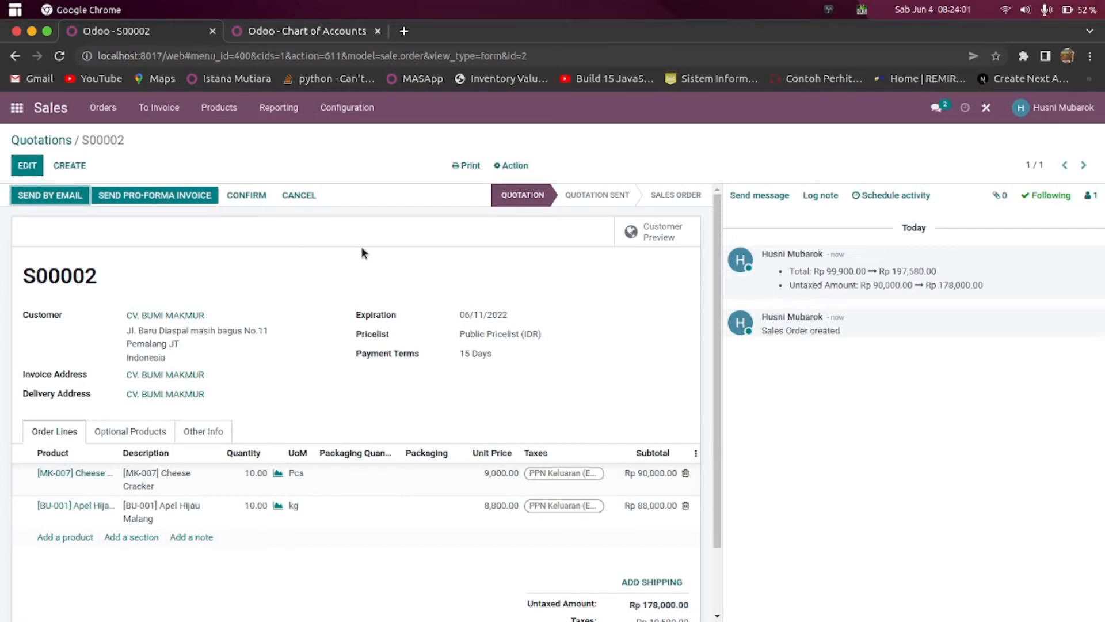
Switch to the Purchase app and create a new request for quotation with CV. BARU BANGKIT as the vendor
{"action": "left_click", "coordinate": [17, 109]}
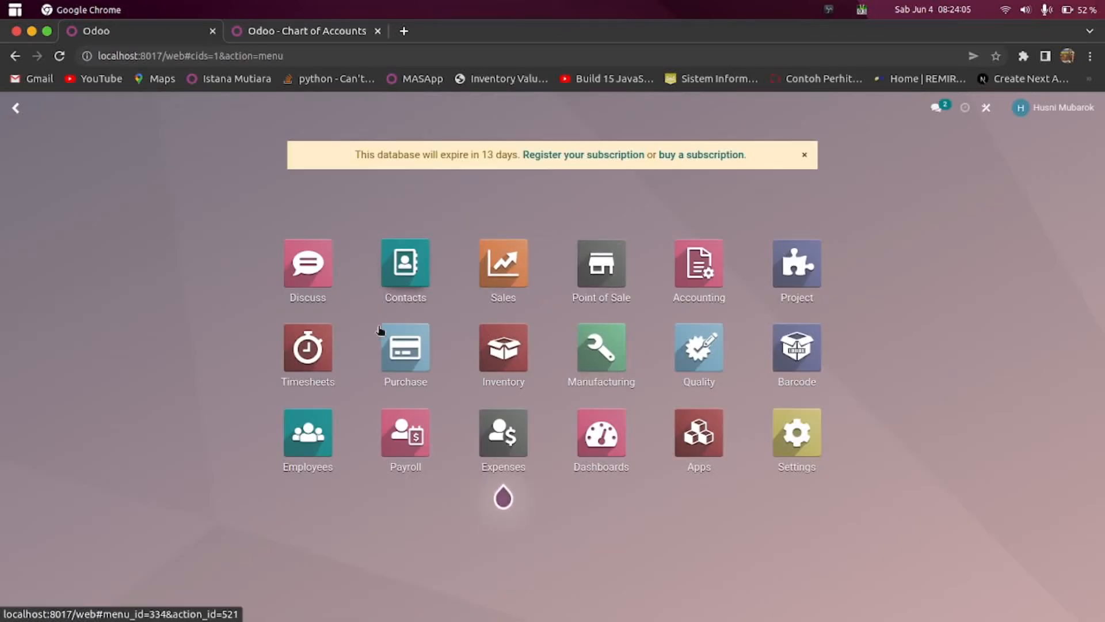
{"action": "left_click", "coordinate": [410, 352]}
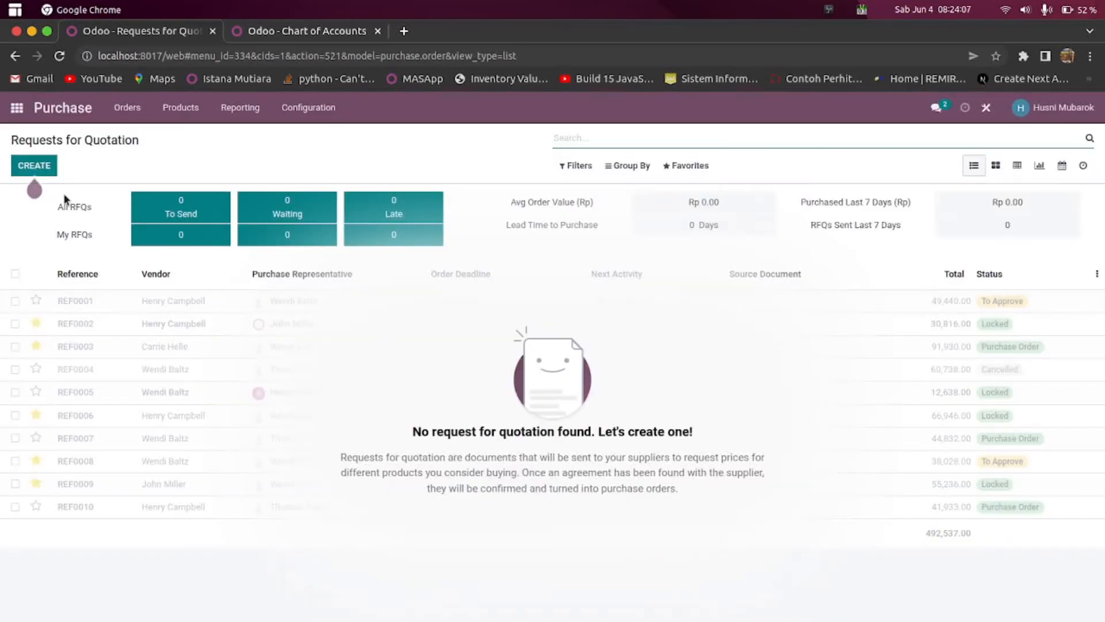
{"action": "left_click", "coordinate": [36, 167]}
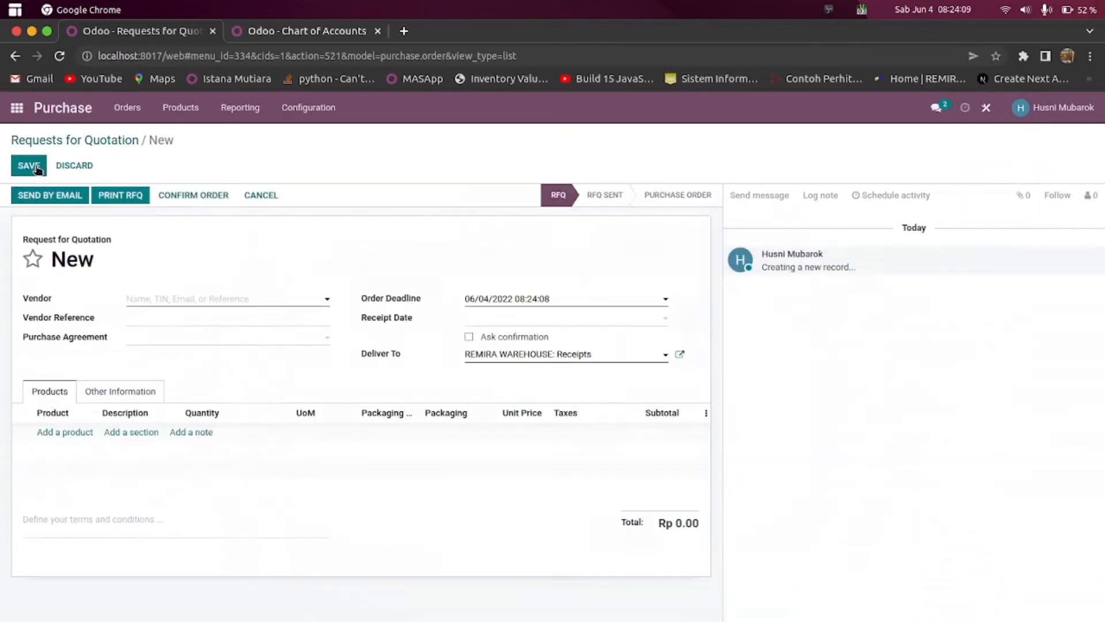
{"action": "left_click", "coordinate": [233, 299]}
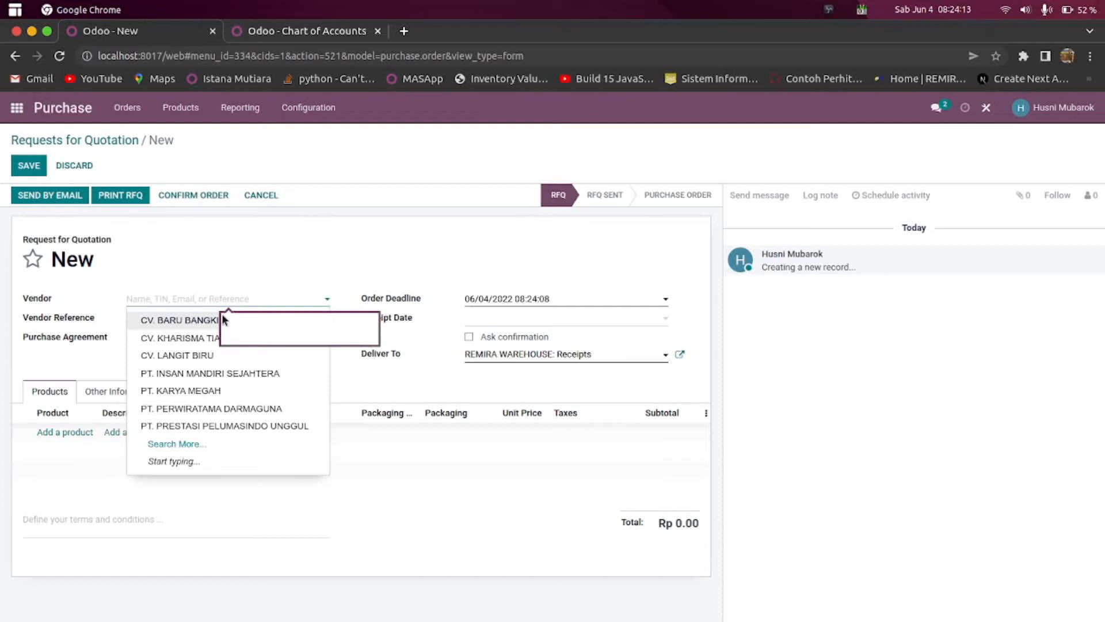
{"action": "left_click", "coordinate": [207, 322]}
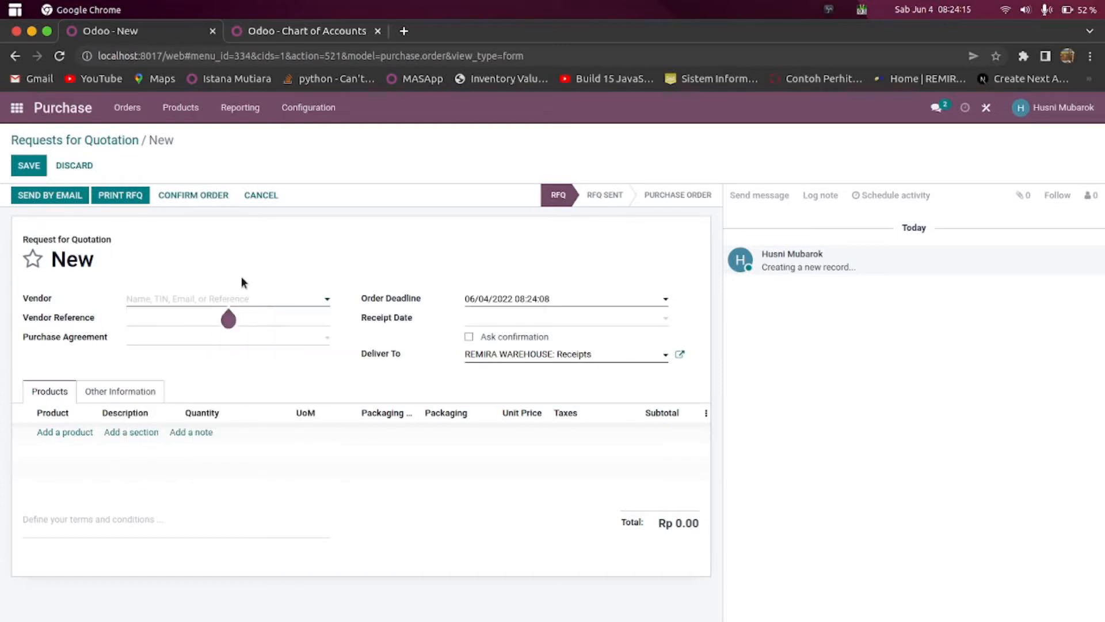
{"action": "left_click", "coordinate": [205, 300]}
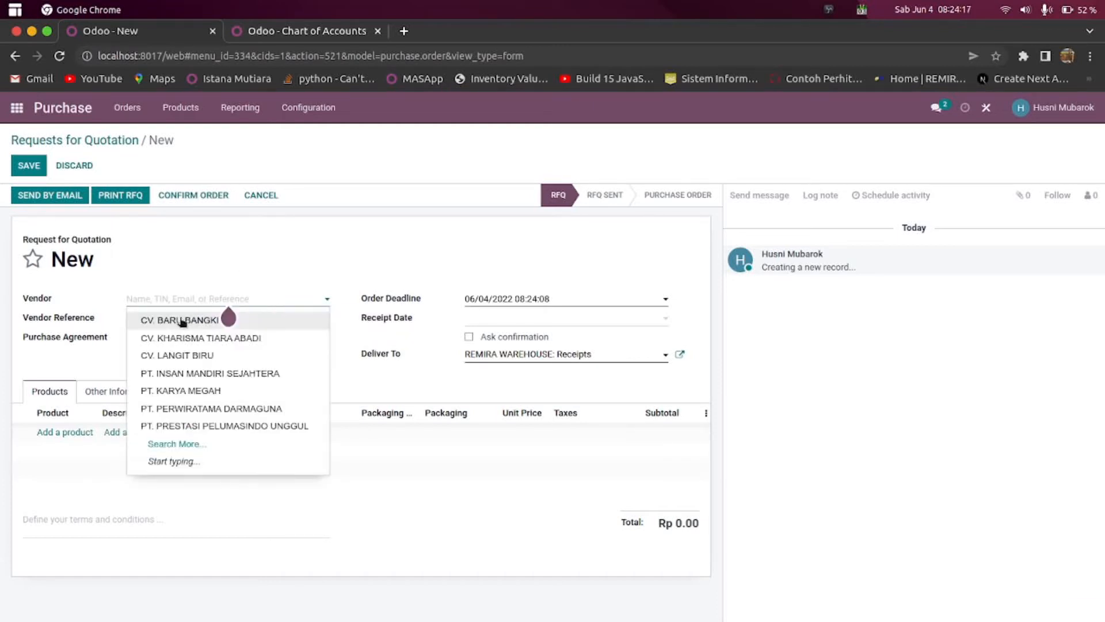
{"action": "left_click", "coordinate": [182, 321]}
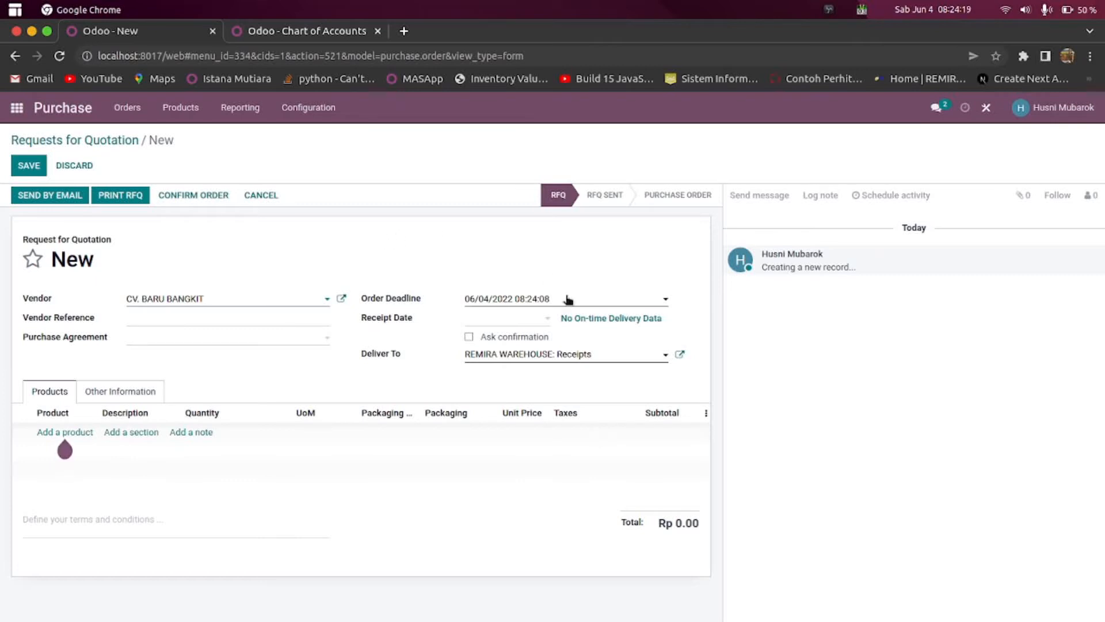
Set the receipt date of the request for quotation to 06/06/2022
{"action": "left_click", "coordinate": [507, 321]}
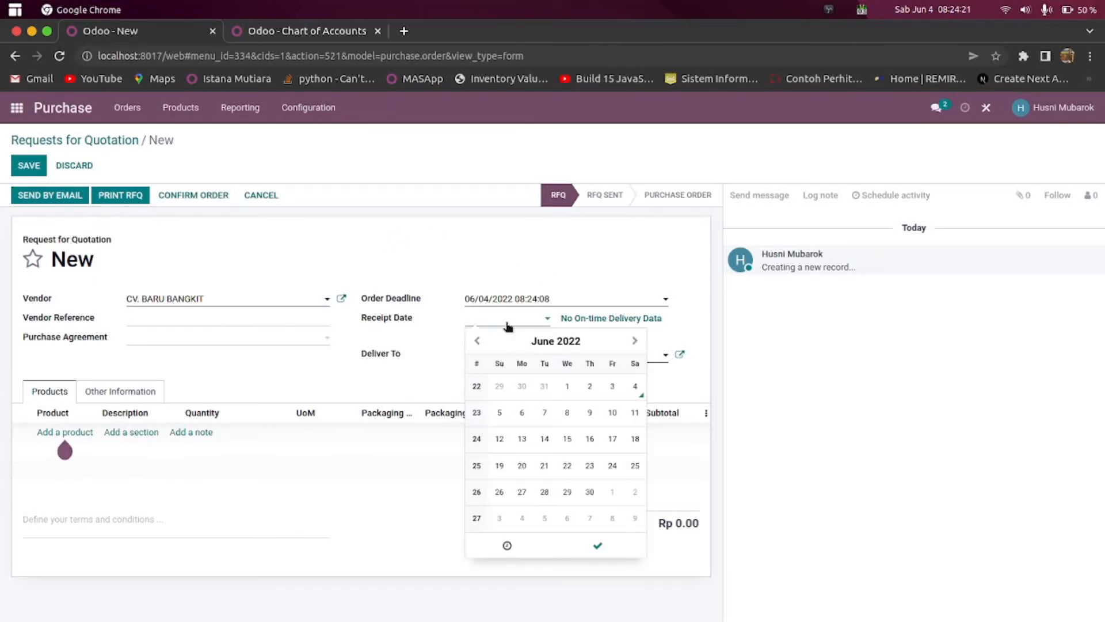
{"action": "left_click", "coordinate": [522, 415]}
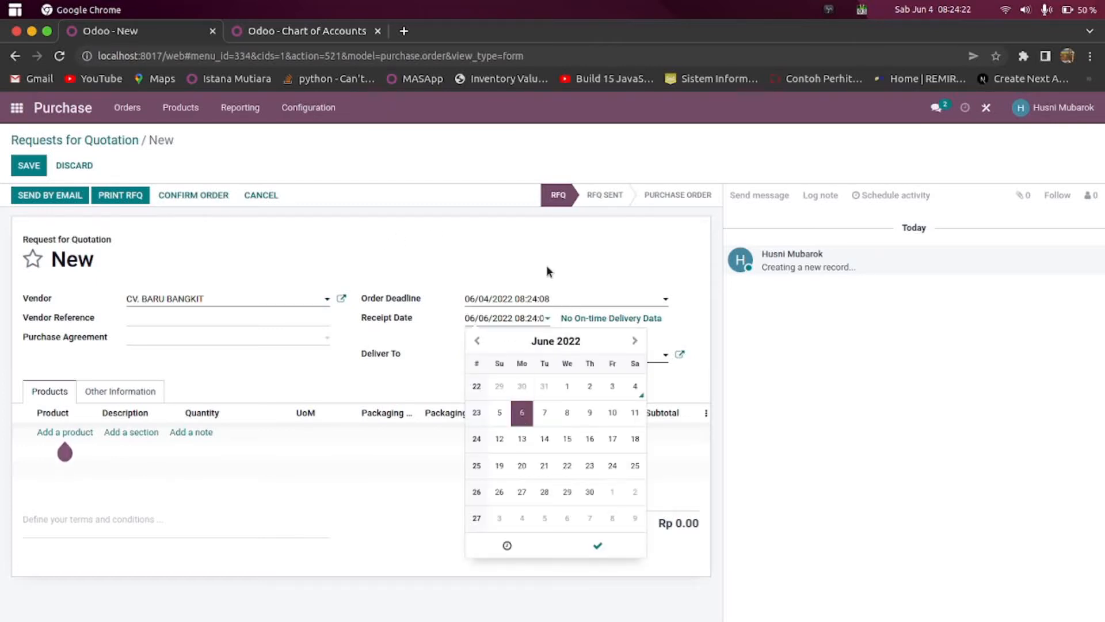
{"action": "left_click", "coordinate": [607, 261]}
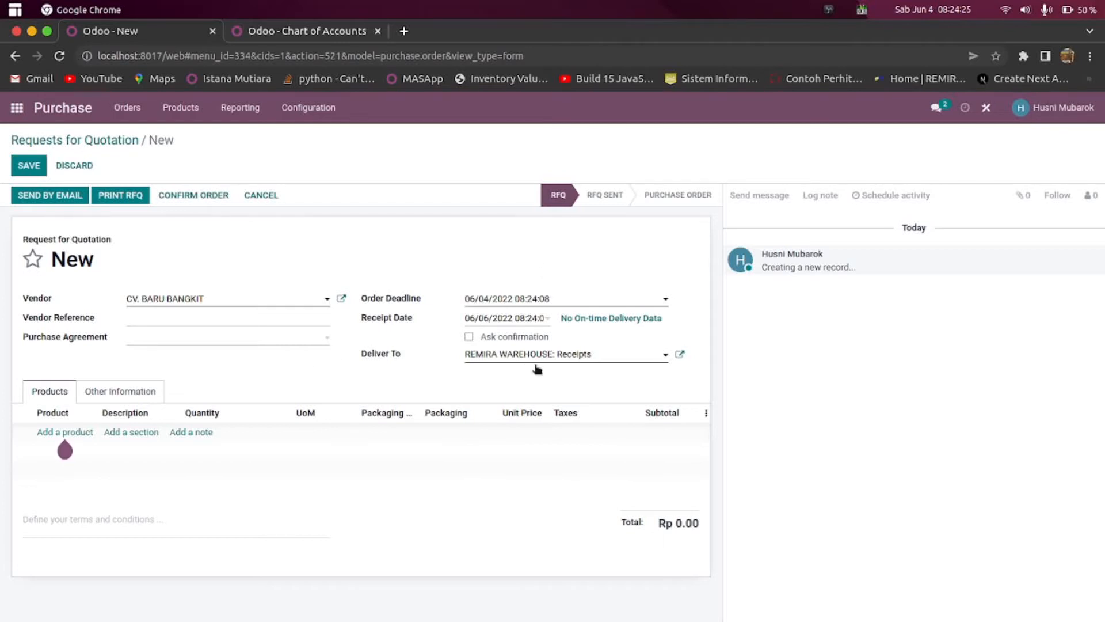
Add a product line for Chocolate Delfi with a quantity of 5 to the request for quotation
{"action": "left_click", "coordinate": [52, 433]}
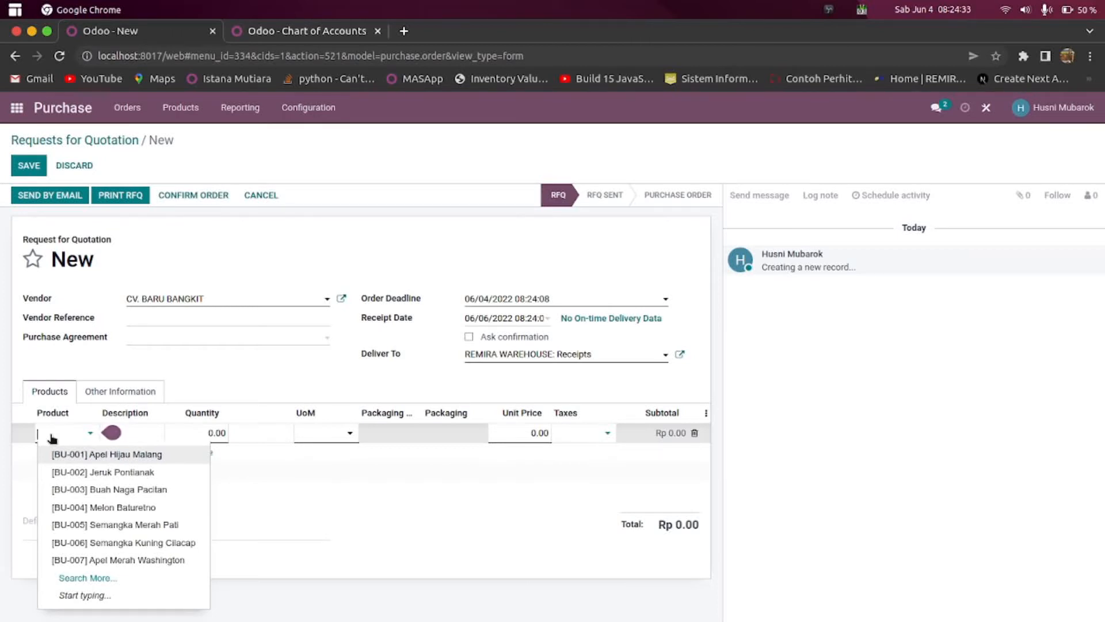
{"action": "type", "text": "c"}
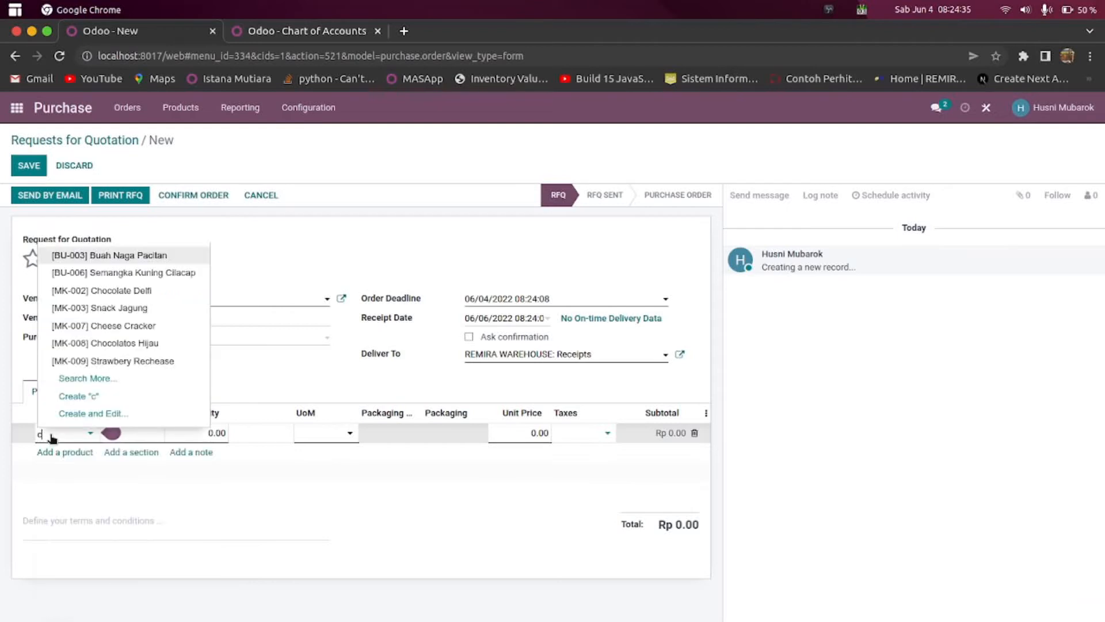
{"action": "type", "text": "h"}
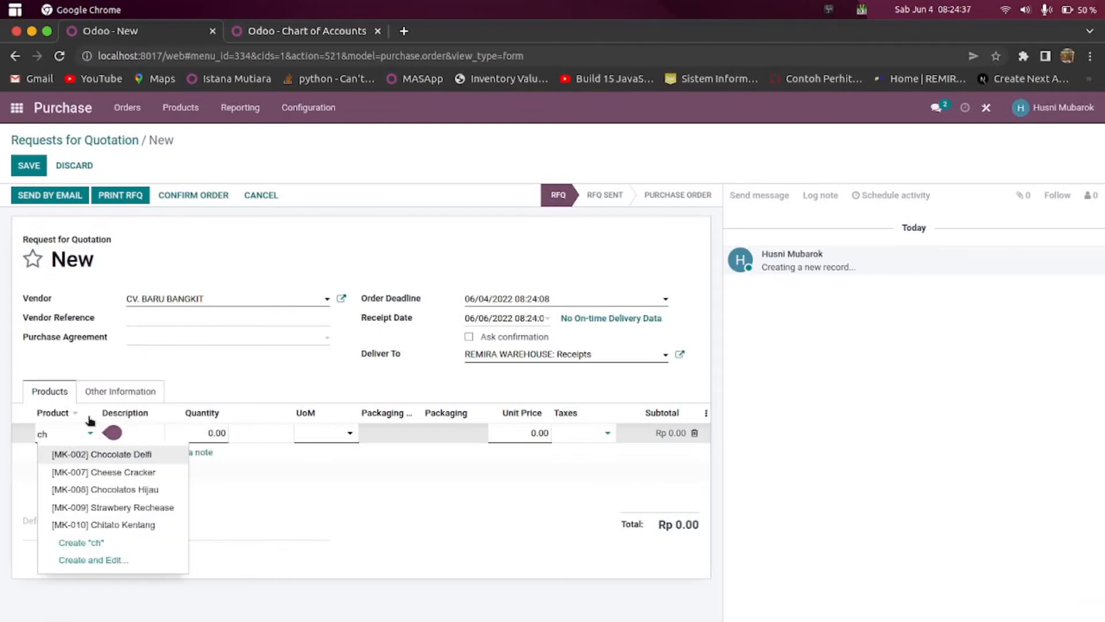
{"action": "key", "text": "Return"}
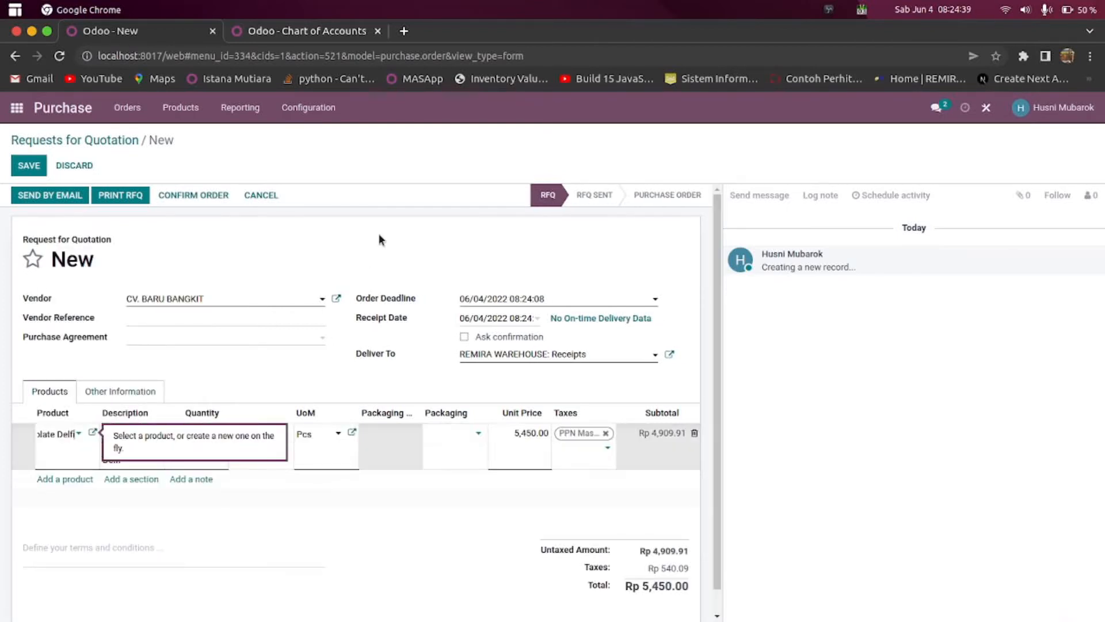
{"action": "left_click", "coordinate": [208, 432]}
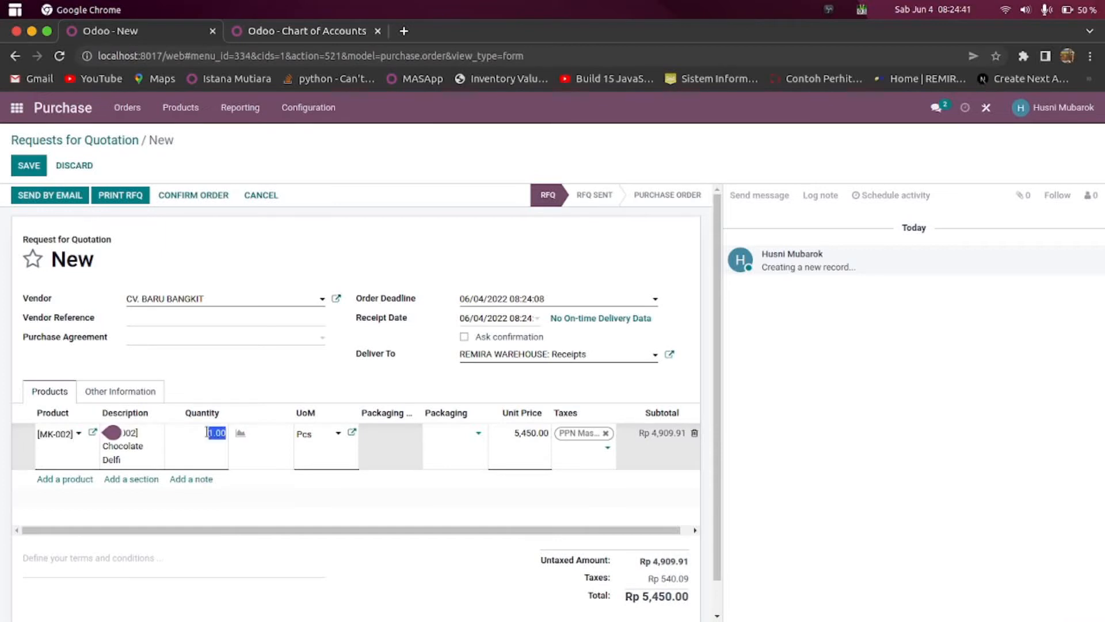
{"action": "type", "text": "5"}
{"action": "left_click", "coordinate": [285, 375]}
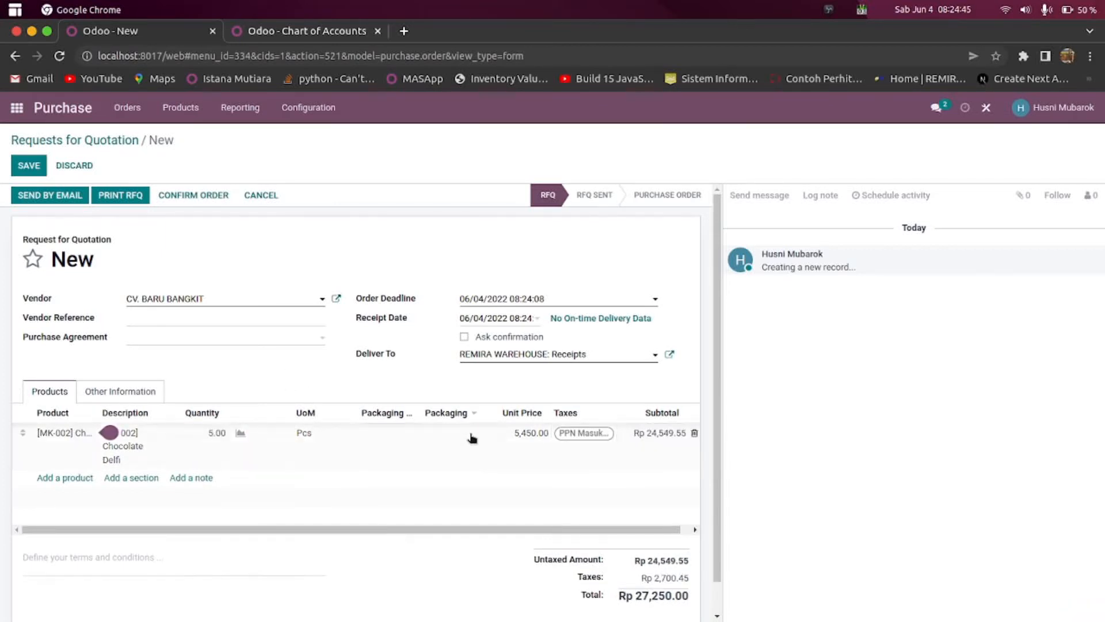
Replace the tax on the Chocolate Delfi line with PPN Masukan (Exclude)
{"action": "scroll", "coordinate": [596, 403], "scroll_direction": "down", "scroll_amount": 1}
{"action": "left_click", "coordinate": [589, 406]}
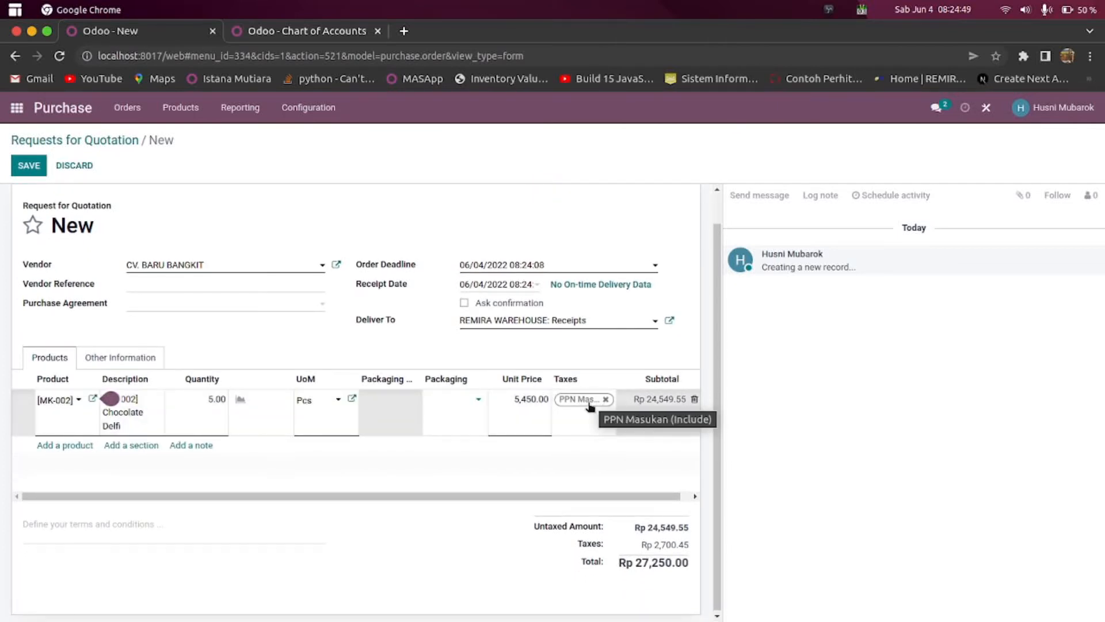
{"action": "left_click", "coordinate": [606, 399]}
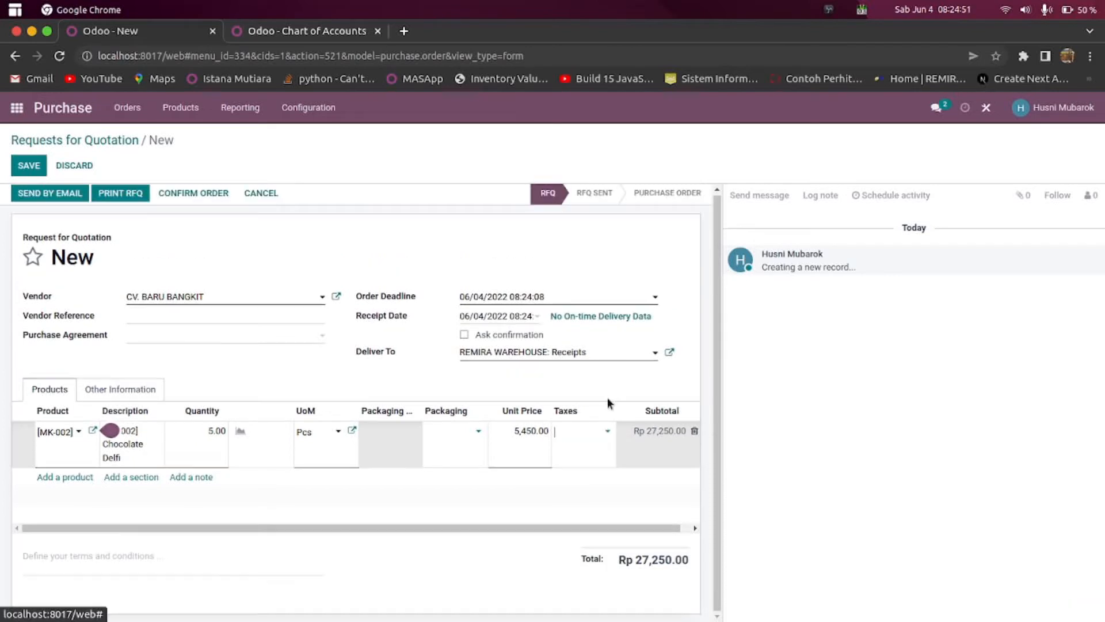
{"action": "left_click", "coordinate": [596, 435]}
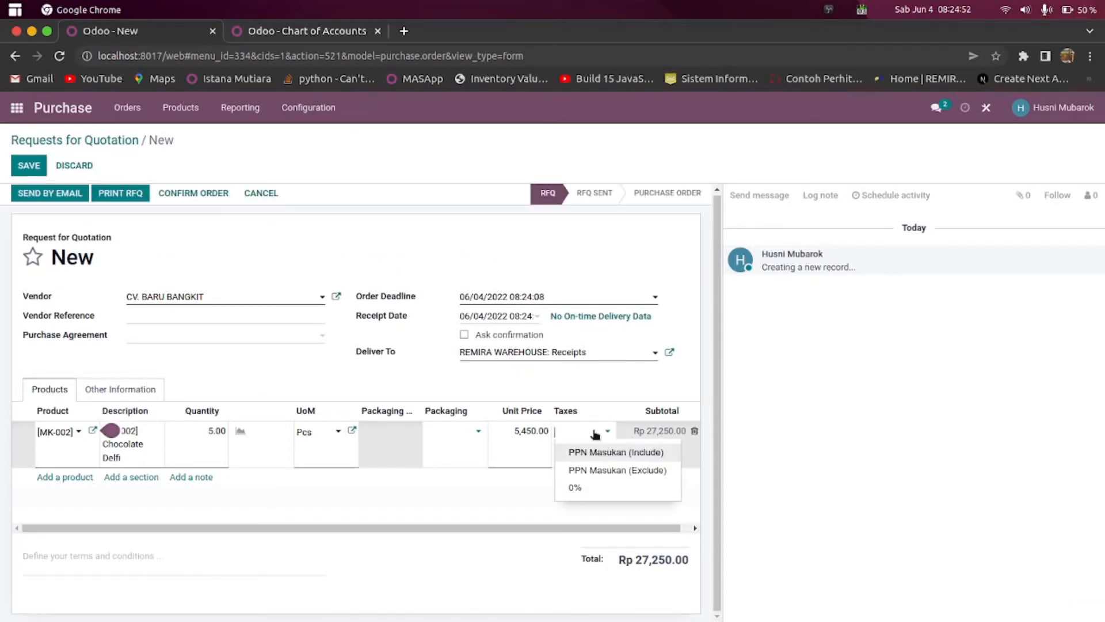
{"action": "left_click", "coordinate": [599, 476]}
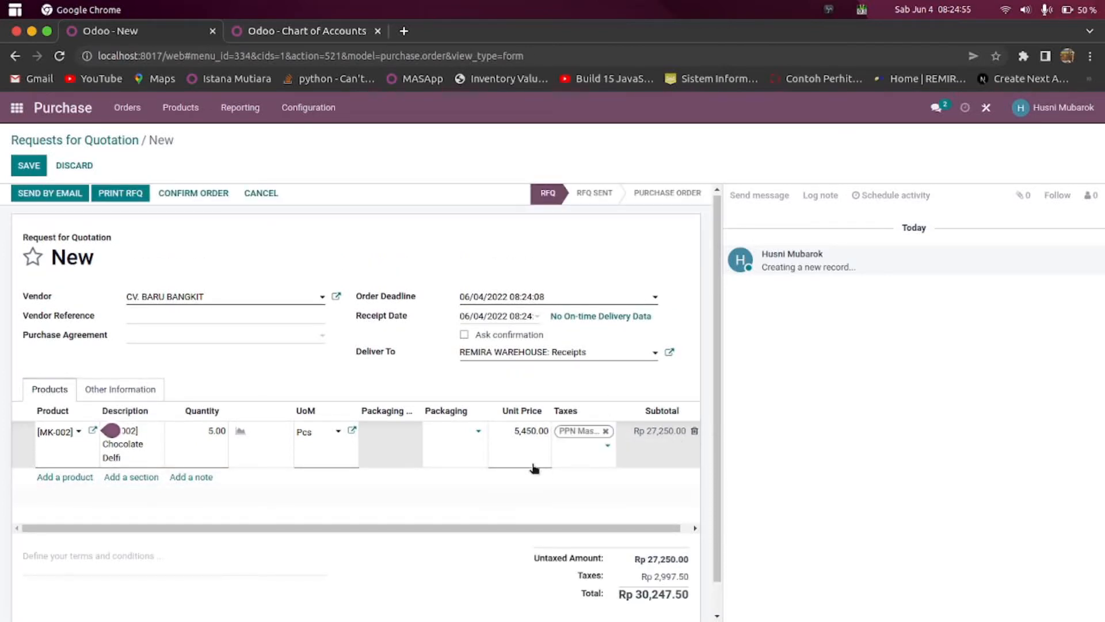
Add a second product line for Apel Hijau Malang with a quantity of 5
{"action": "scroll", "coordinate": [535, 468], "scroll_direction": "down", "scroll_amount": 1}
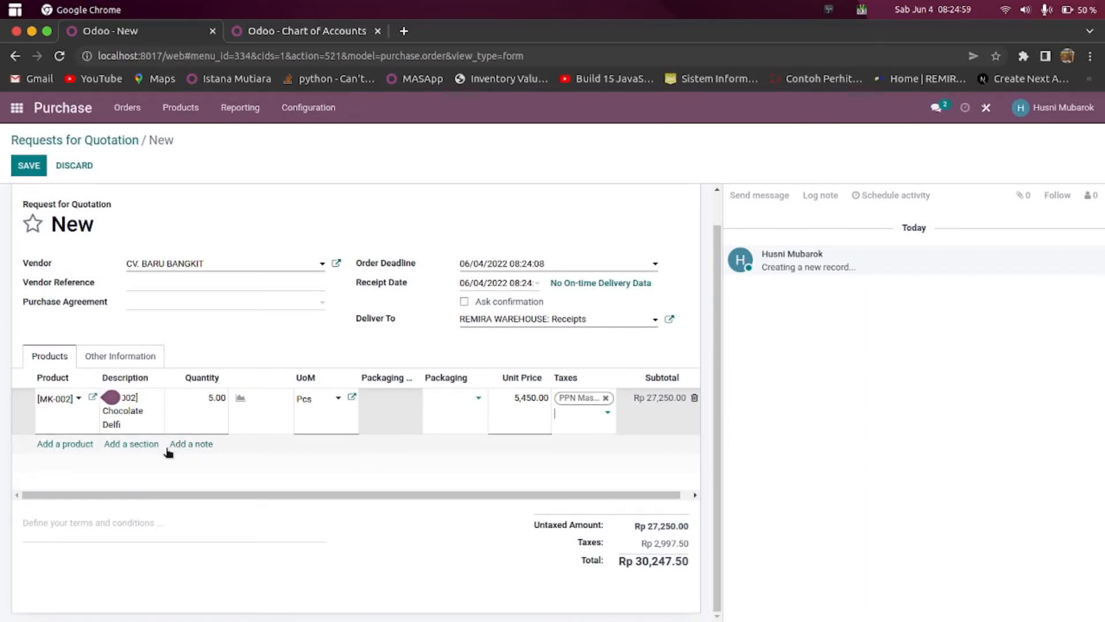
{"action": "left_click", "coordinate": [66, 444]}
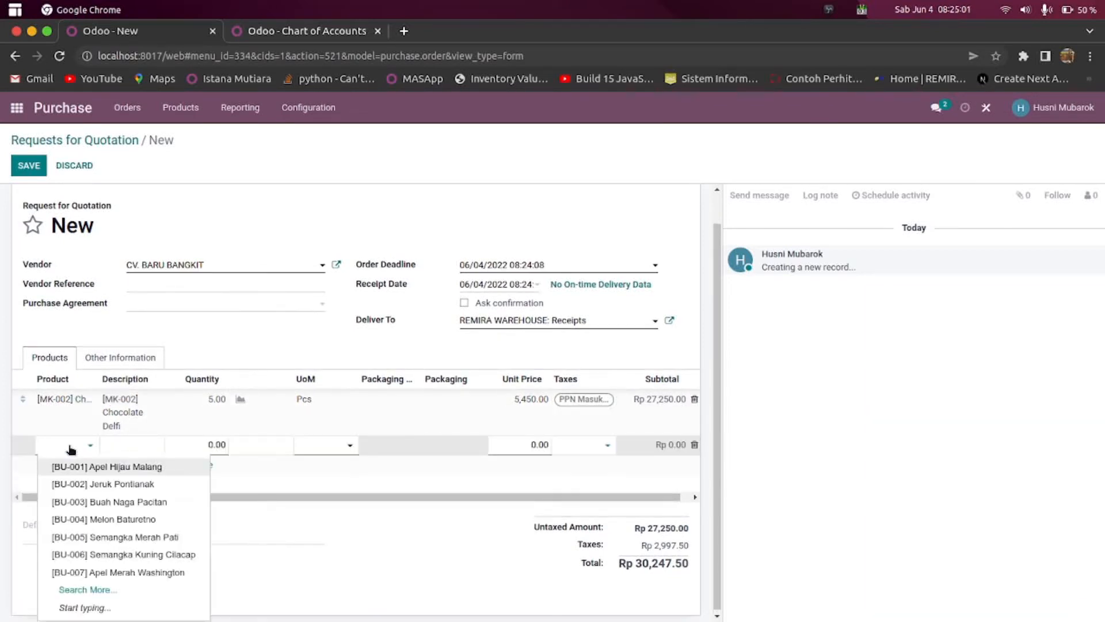
{"action": "left_click", "coordinate": [60, 467]}
{"action": "left_click", "coordinate": [109, 445]}
{"action": "left_click", "coordinate": [206, 447]}
{"action": "type", "text": "5"}
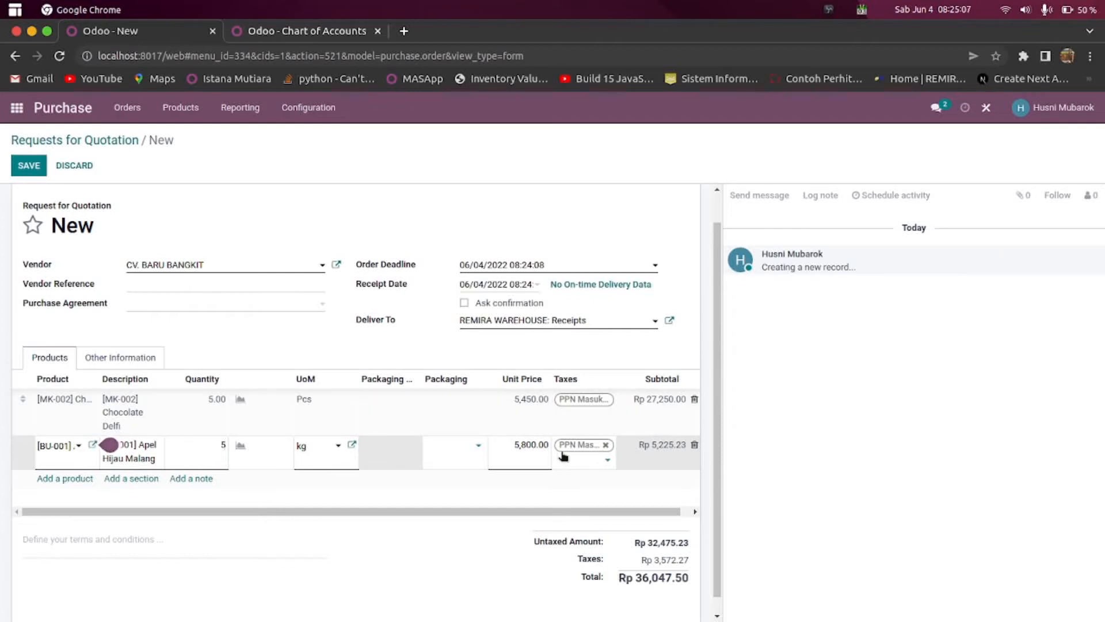
Replace the tax on the Apel Hijau Malang line with PPN Masukan (Exclude) and save the request for quotation
{"action": "left_click", "coordinate": [596, 460]}
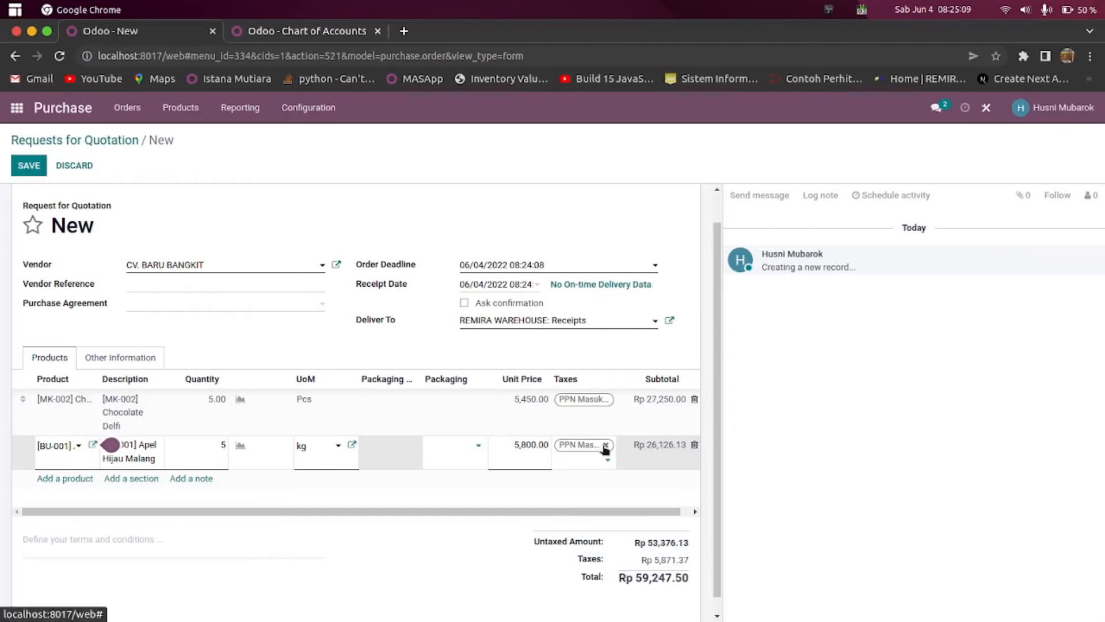
{"action": "left_click", "coordinate": [603, 446]}
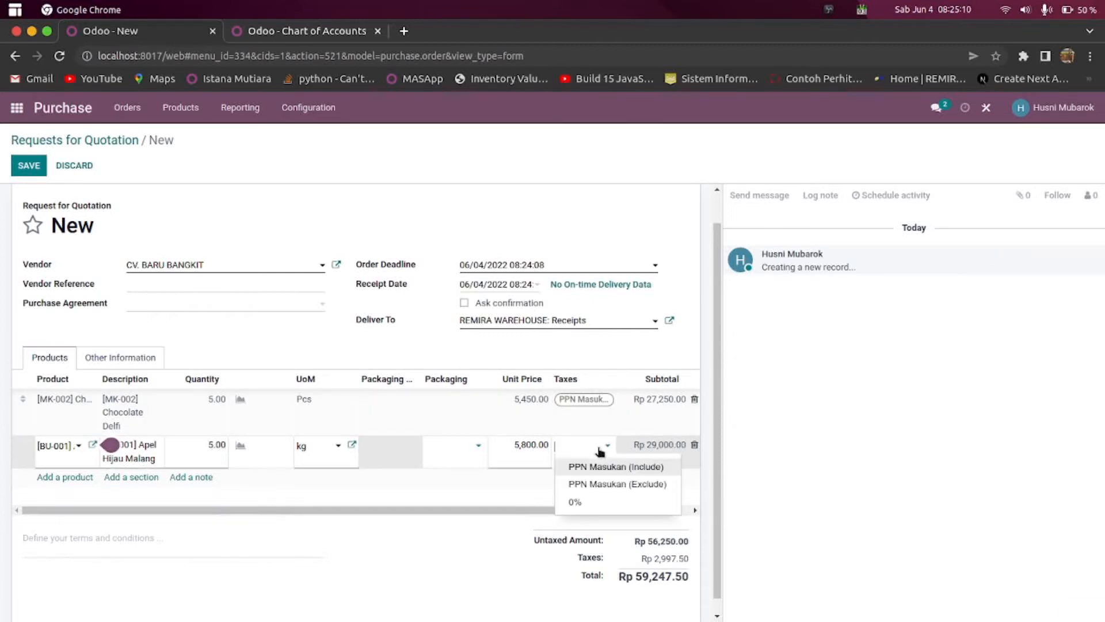
{"action": "left_click", "coordinate": [588, 484]}
{"action": "left_click", "coordinate": [440, 526]}
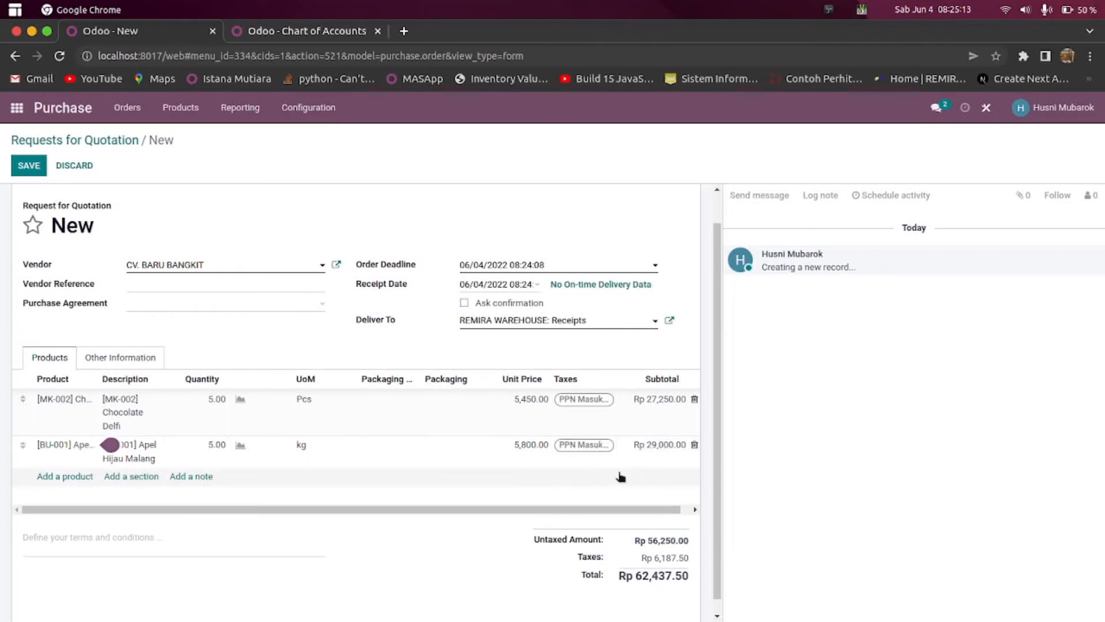
{"action": "scroll", "coordinate": [610, 466], "scroll_direction": "up", "scroll_amount": 2}
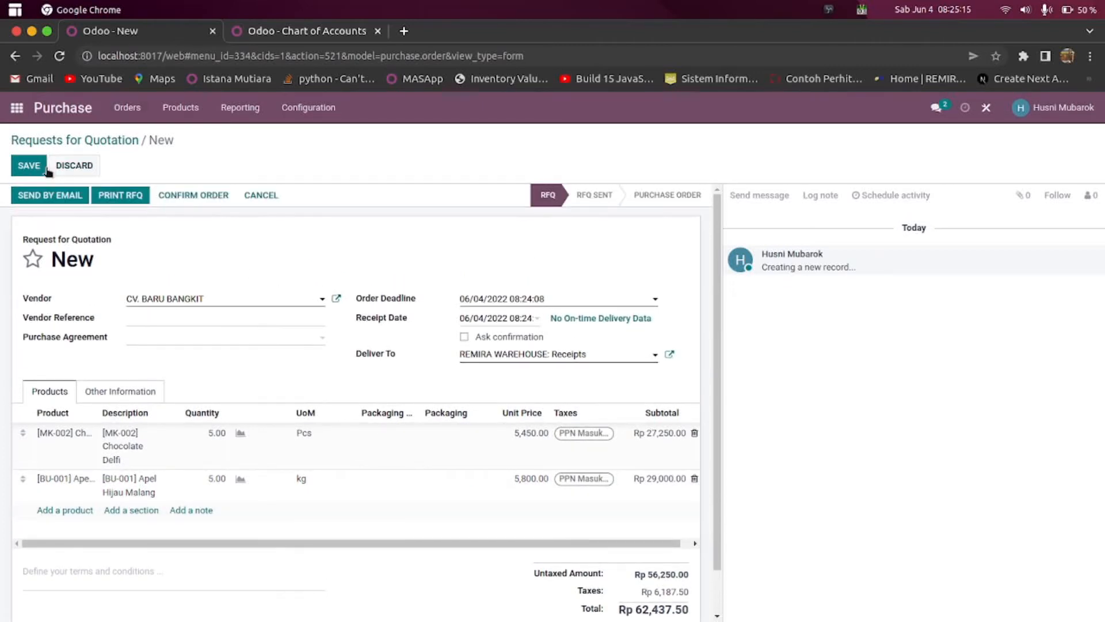
{"action": "left_click", "coordinate": [29, 165]}
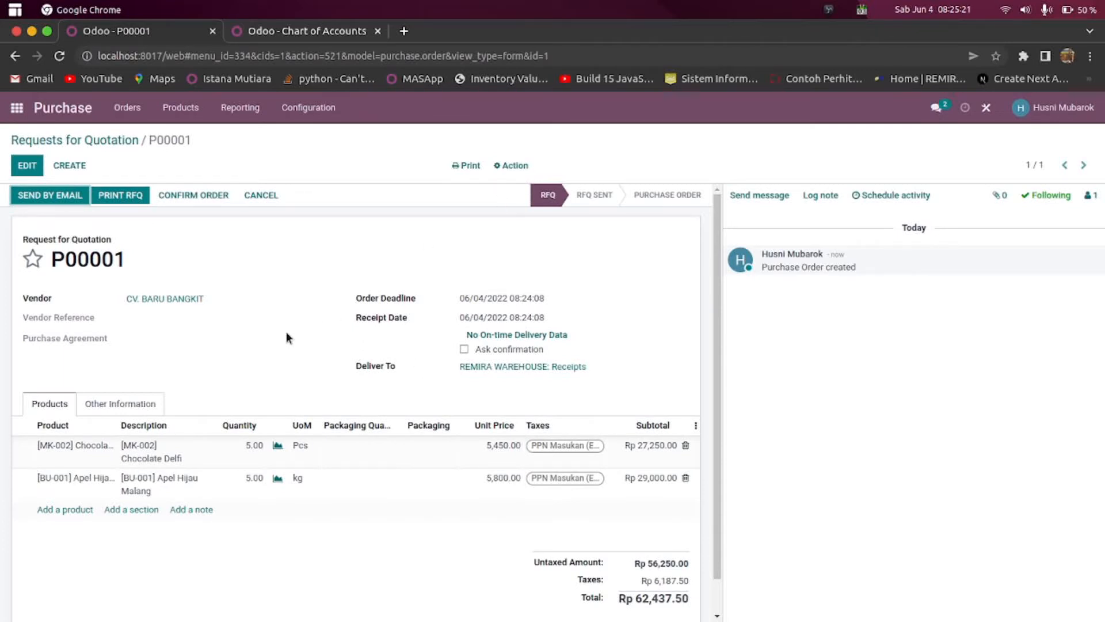
Switch to the Sales app, open the CV. BUMI MAKMUR quotation and show the delivery settings in its other information
{"action": "left_click", "coordinate": [17, 110]}
{"action": "left_click", "coordinate": [502, 267]}
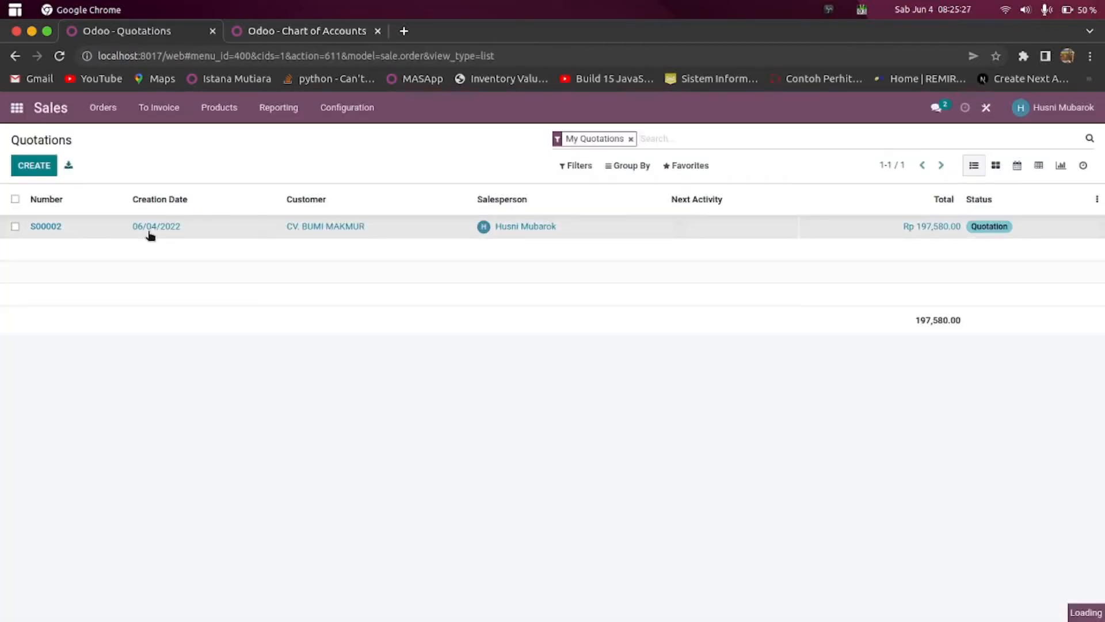
{"action": "left_click", "coordinate": [150, 233]}
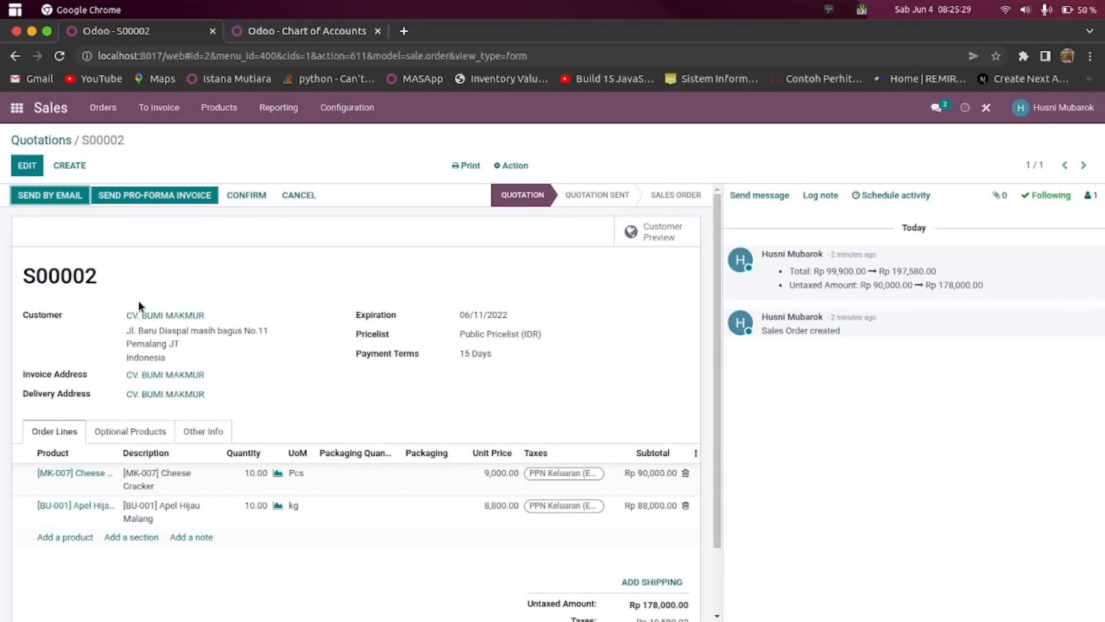
{"action": "scroll", "coordinate": [138, 300], "scroll_direction": "down", "scroll_amount": 1}
{"action": "scroll", "coordinate": [138, 303], "scroll_direction": "down", "scroll_amount": 1}
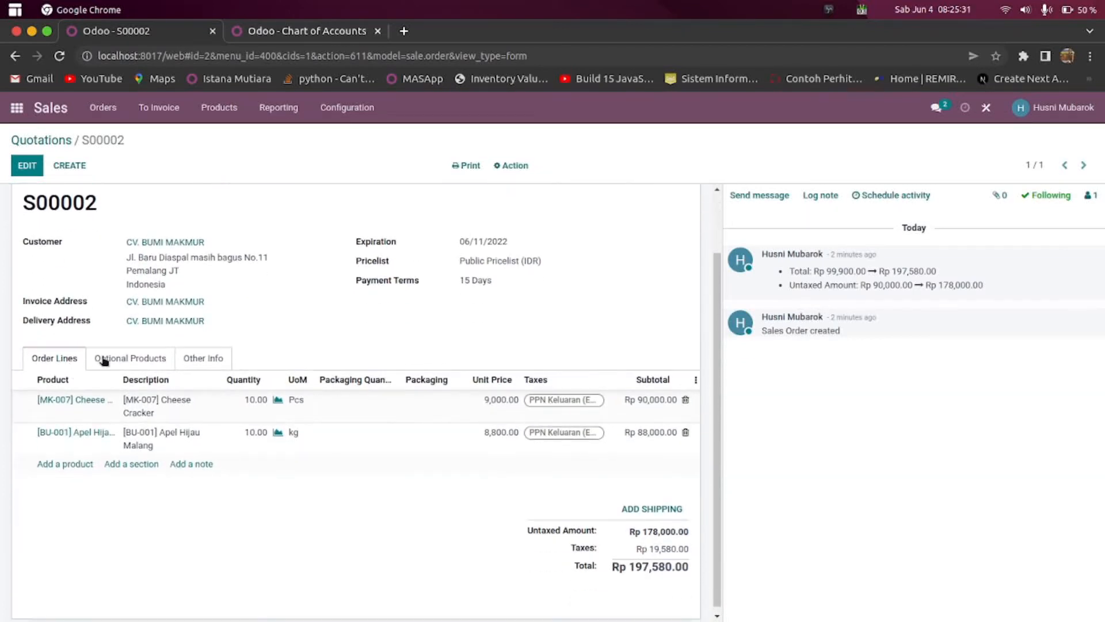
{"action": "left_click", "coordinate": [121, 359]}
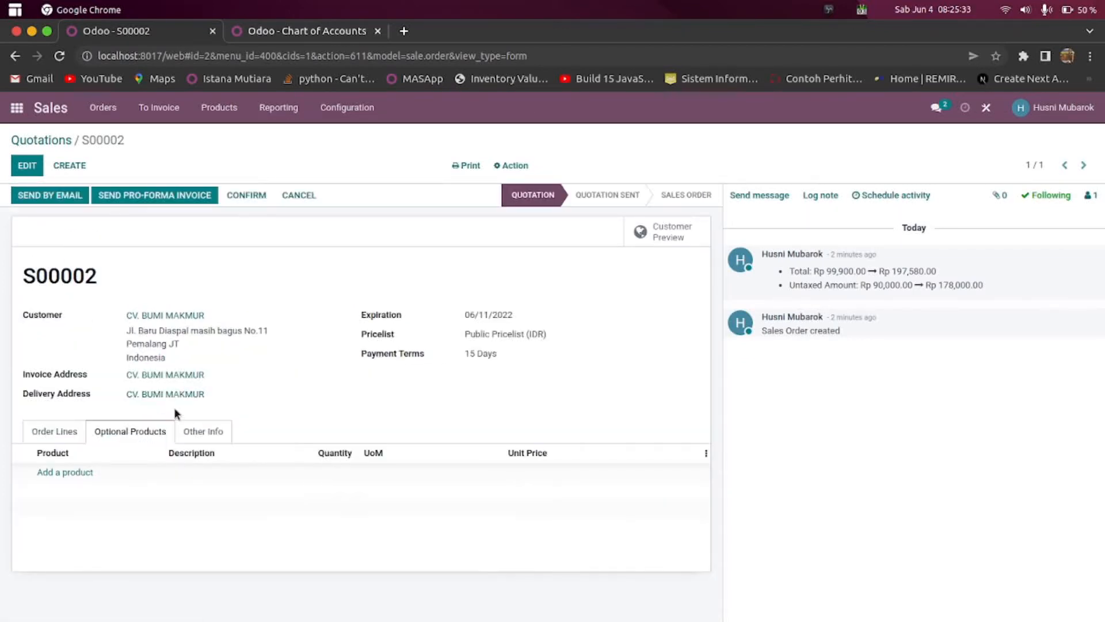
{"action": "left_click", "coordinate": [195, 432]}
{"action": "scroll", "coordinate": [236, 381], "scroll_direction": "down", "scroll_amount": 4}
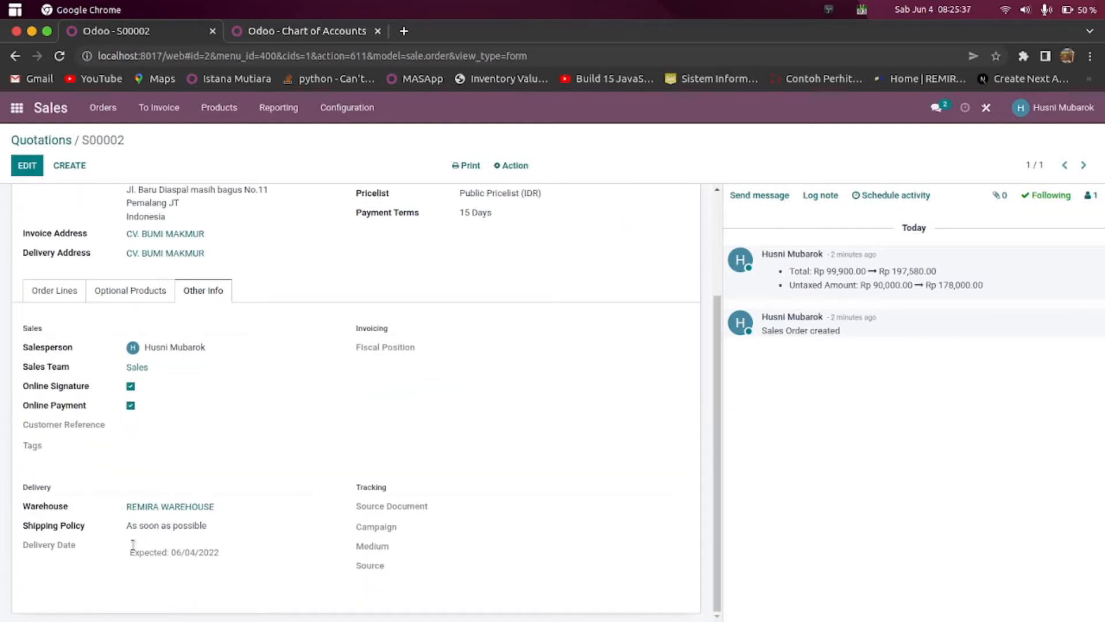
Set the quotation's delivery date to 06/05/2022 and save the quotation
{"action": "left_click", "coordinate": [27, 165]}
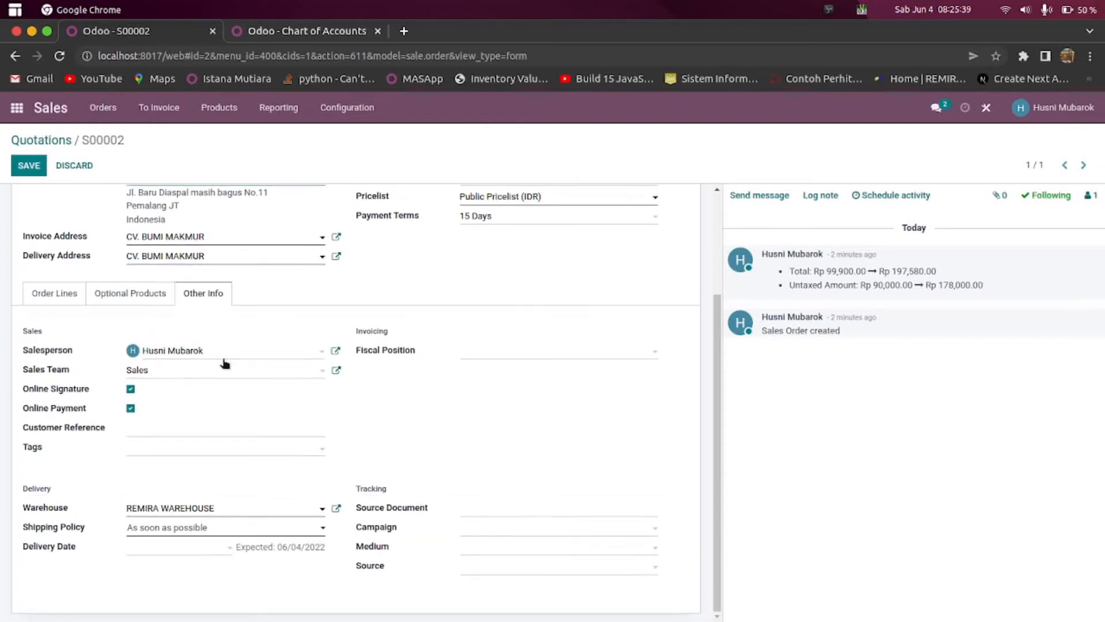
{"action": "left_click", "coordinate": [178, 547]}
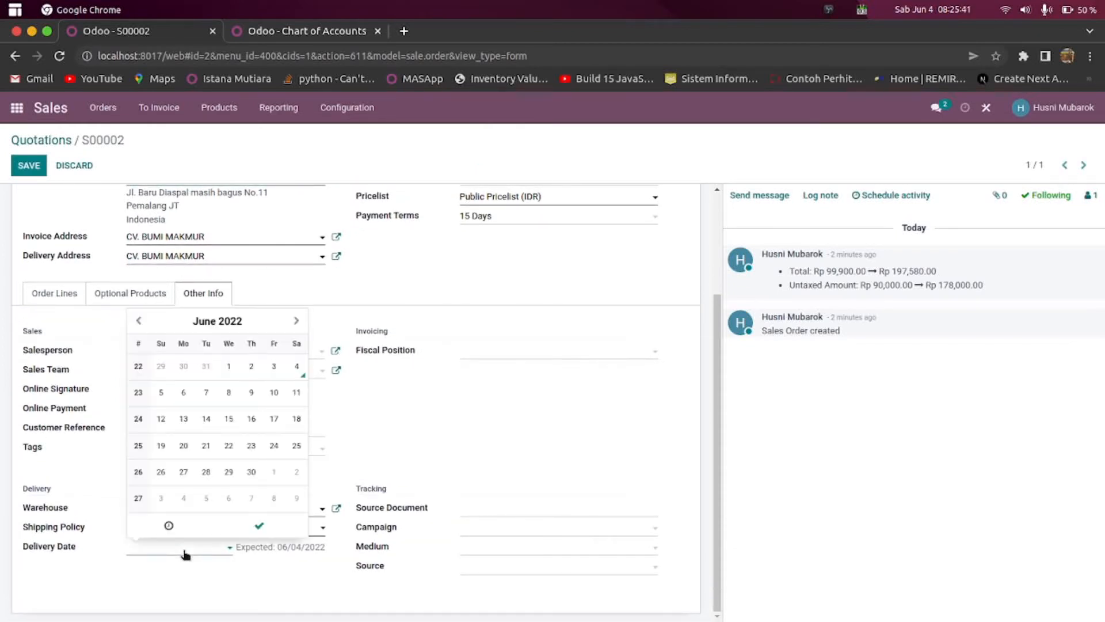
{"action": "left_click", "coordinate": [161, 393]}
{"action": "left_click", "coordinate": [496, 386]}
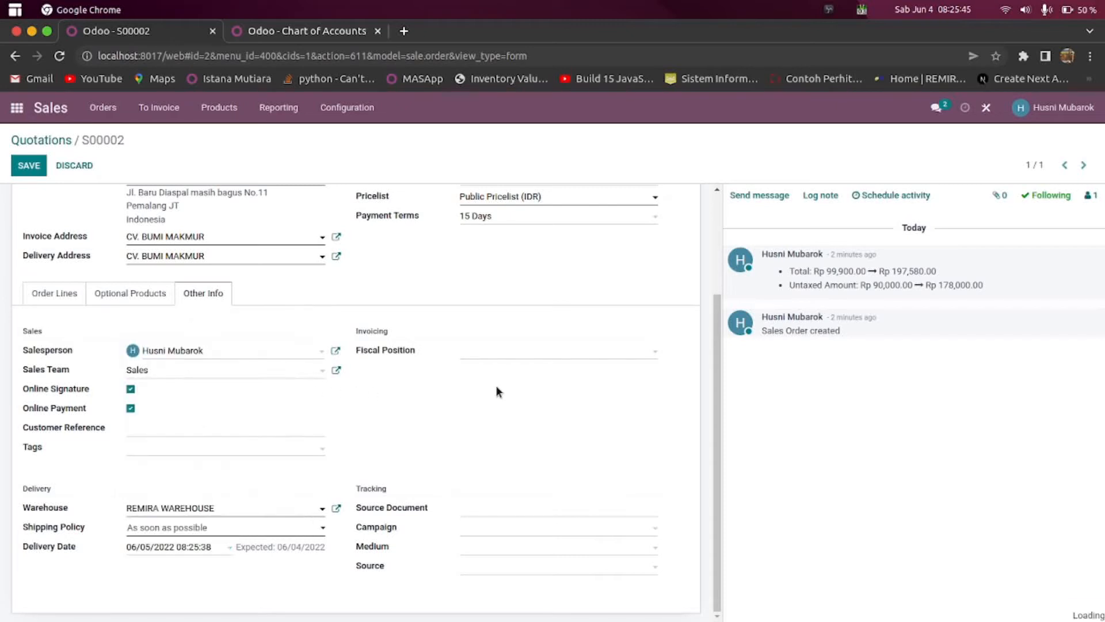
{"action": "scroll", "coordinate": [496, 391], "scroll_direction": "up", "scroll_amount": 3}
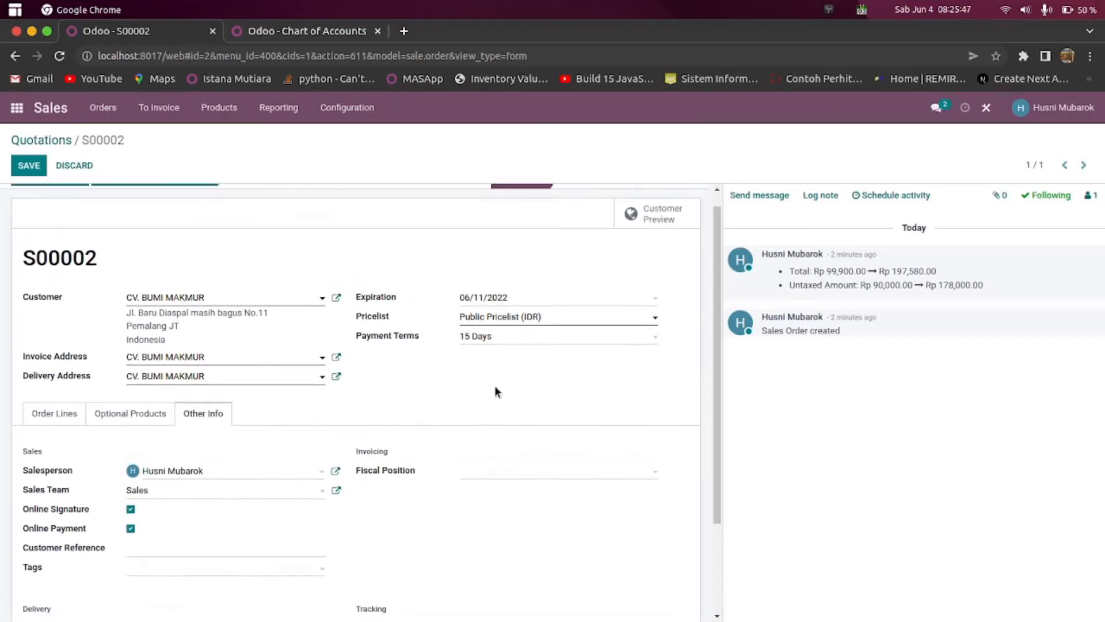
{"action": "left_click", "coordinate": [28, 167]}
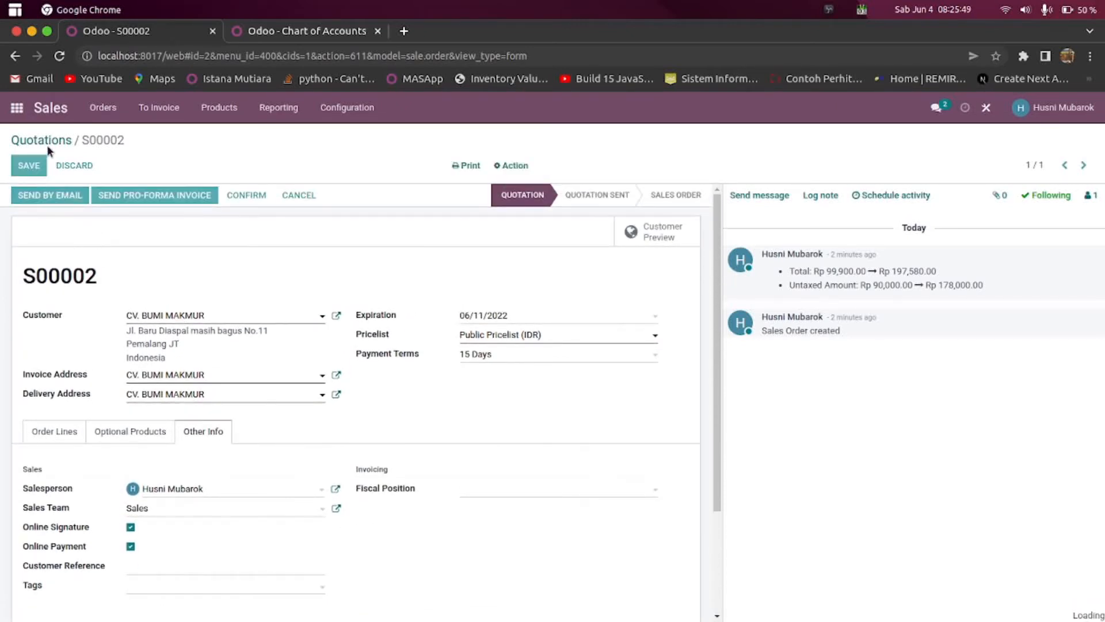
Clear the My Quotations filter from the quotations list, then reopen and confirm the CV. BUMI MAKMUR quotation
{"action": "left_click", "coordinate": [51, 145]}
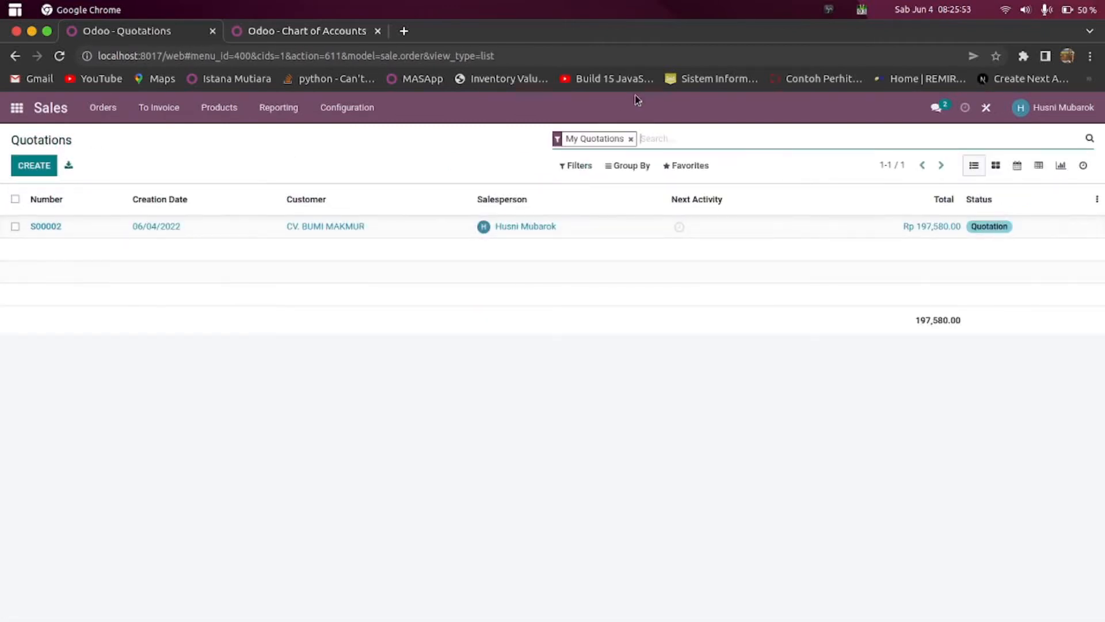
{"action": "left_click", "coordinate": [631, 139]}
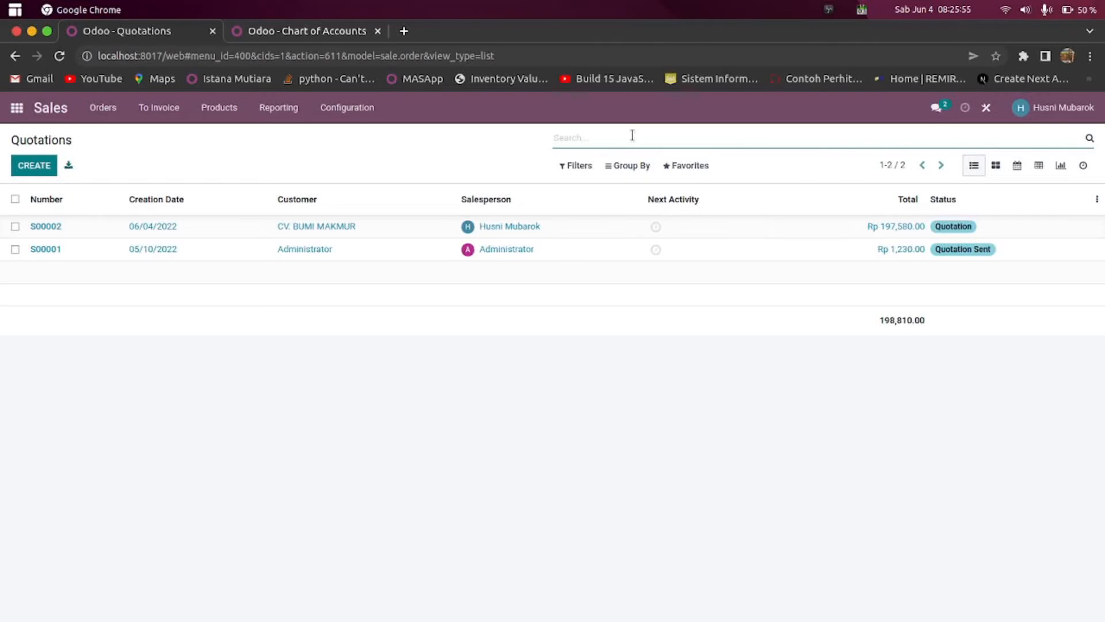
{"action": "left_click", "coordinate": [77, 228]}
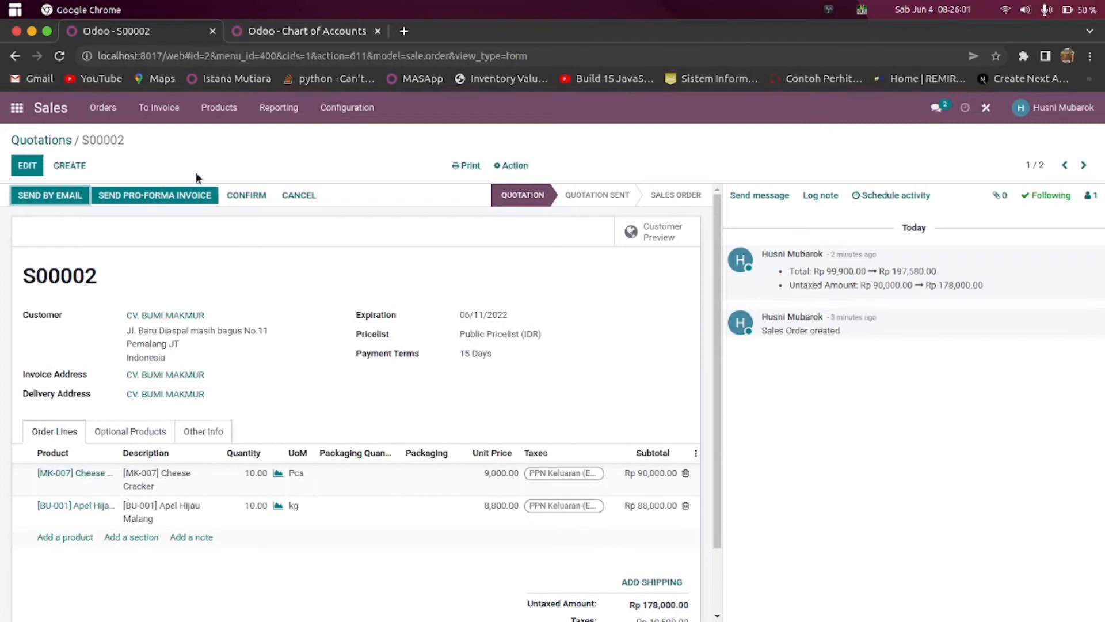
{"action": "left_click", "coordinate": [252, 194]}
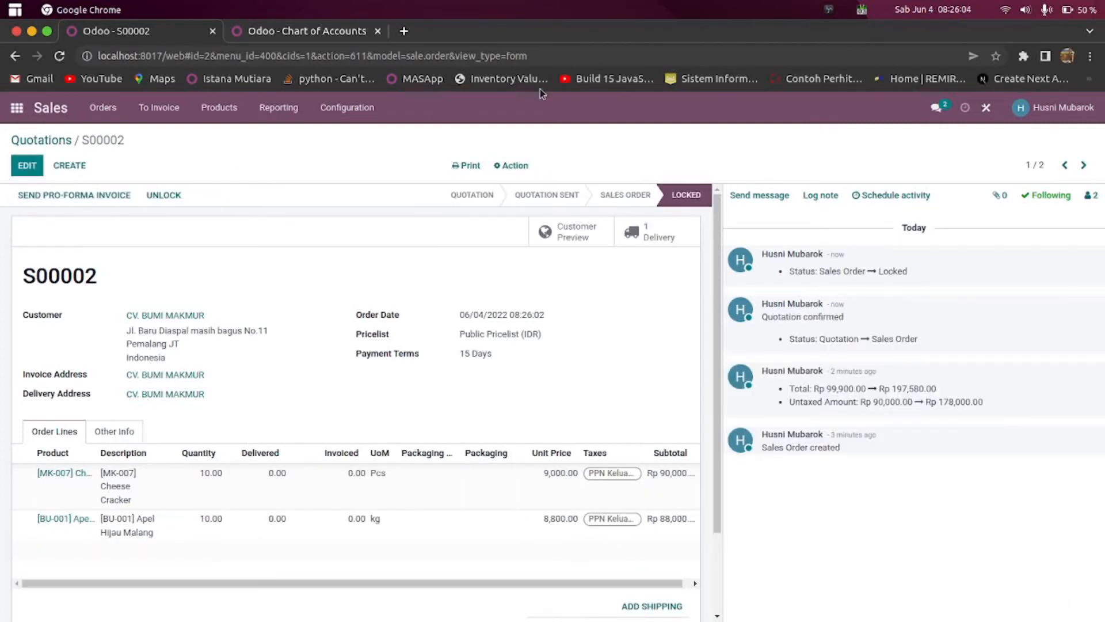
Open the sales order's delivery, set the done quantities of Cheese Cracker and Apel Hijau Malang to 10 each, and save it
{"action": "left_click", "coordinate": [653, 234]}
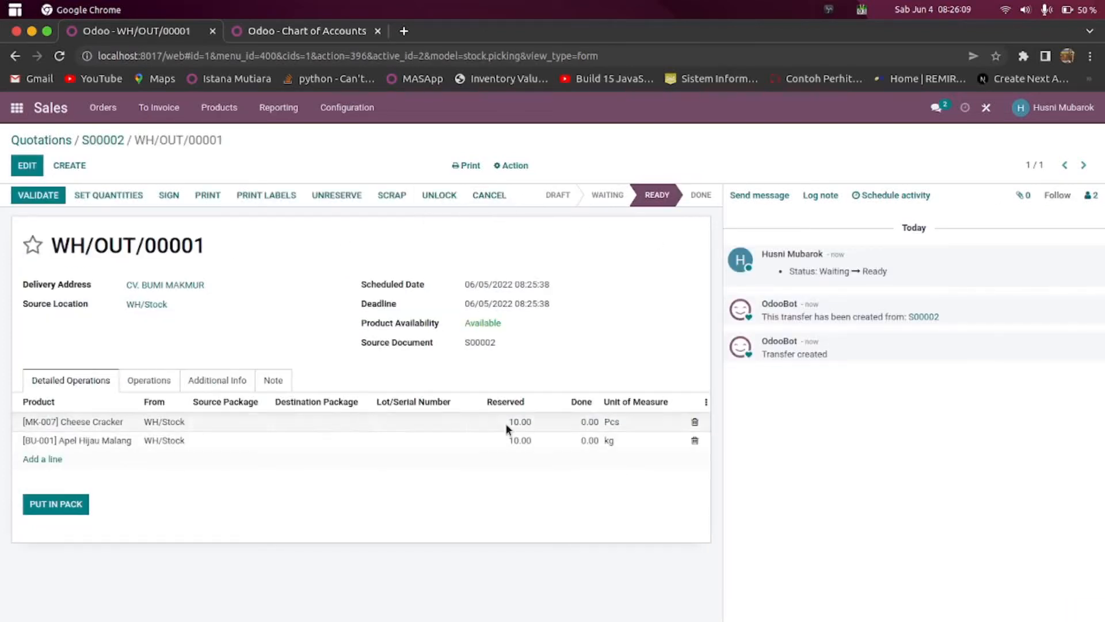
{"action": "left_click", "coordinate": [27, 165]}
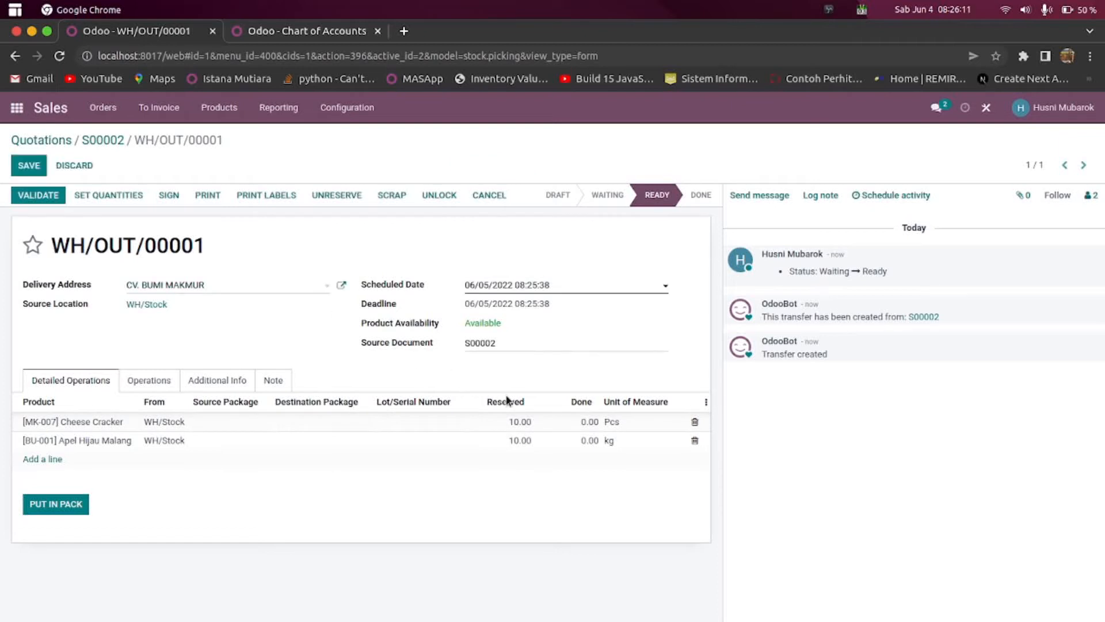
{"action": "left_click", "coordinate": [583, 422]}
{"action": "type", "text": "1"}
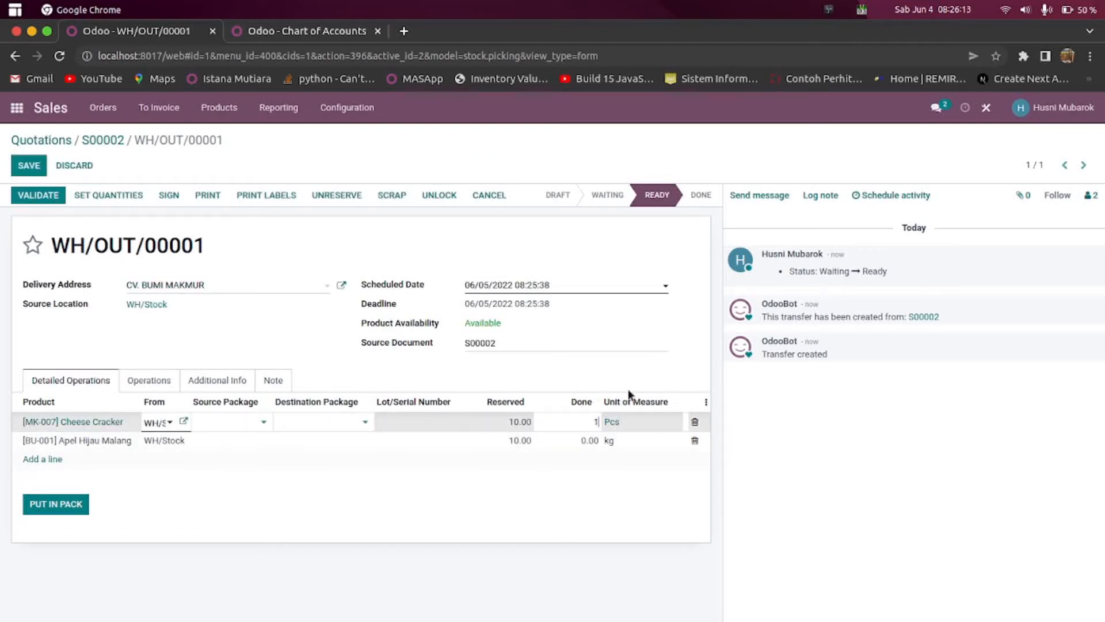
{"action": "type", "text": "0"}
{"action": "left_click", "coordinate": [586, 446]}
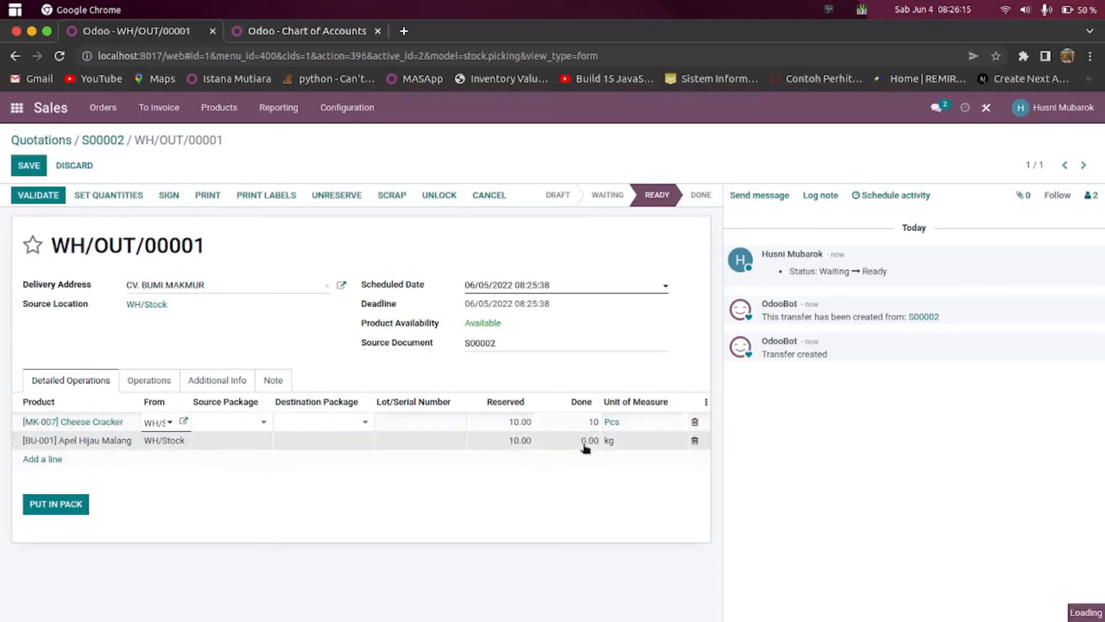
{"action": "type", "text": "10"}
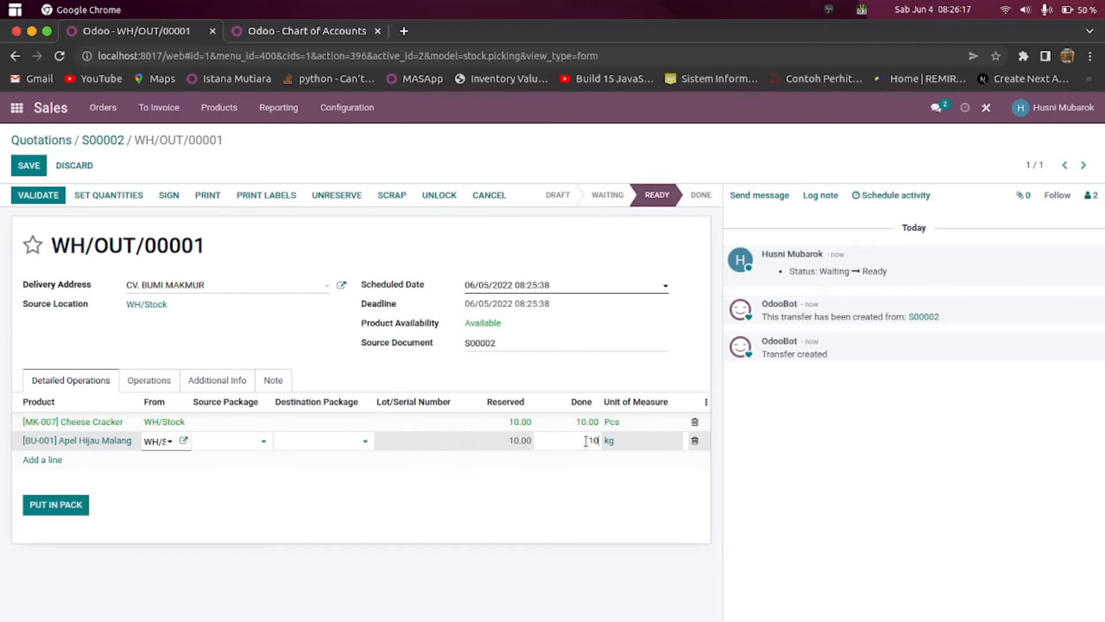
{"action": "left_click", "coordinate": [393, 260]}
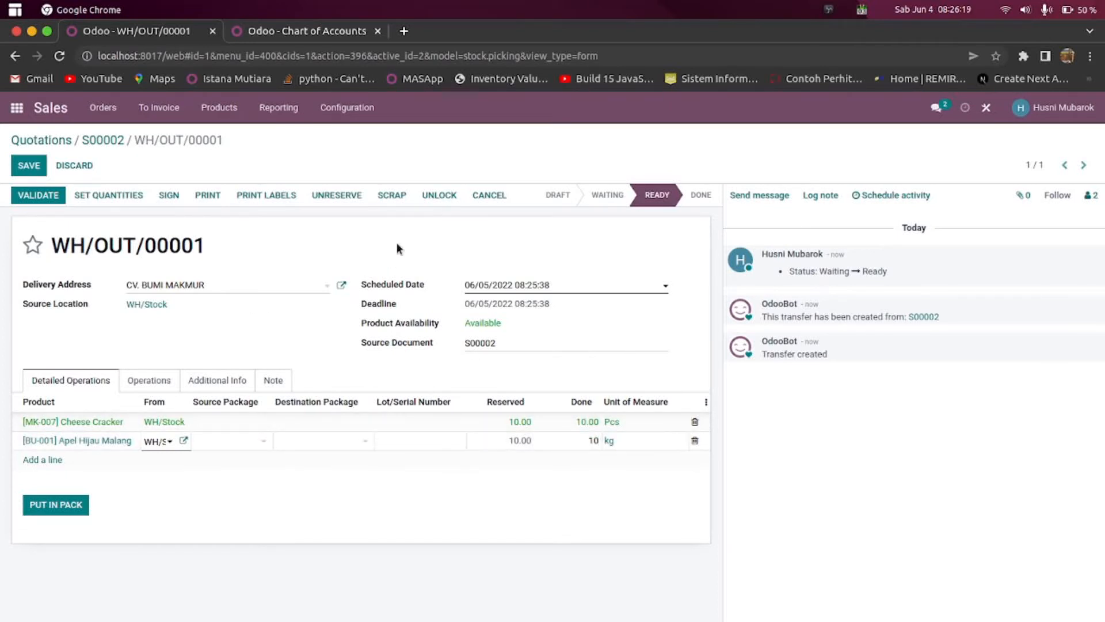
{"action": "left_click", "coordinate": [28, 167]}
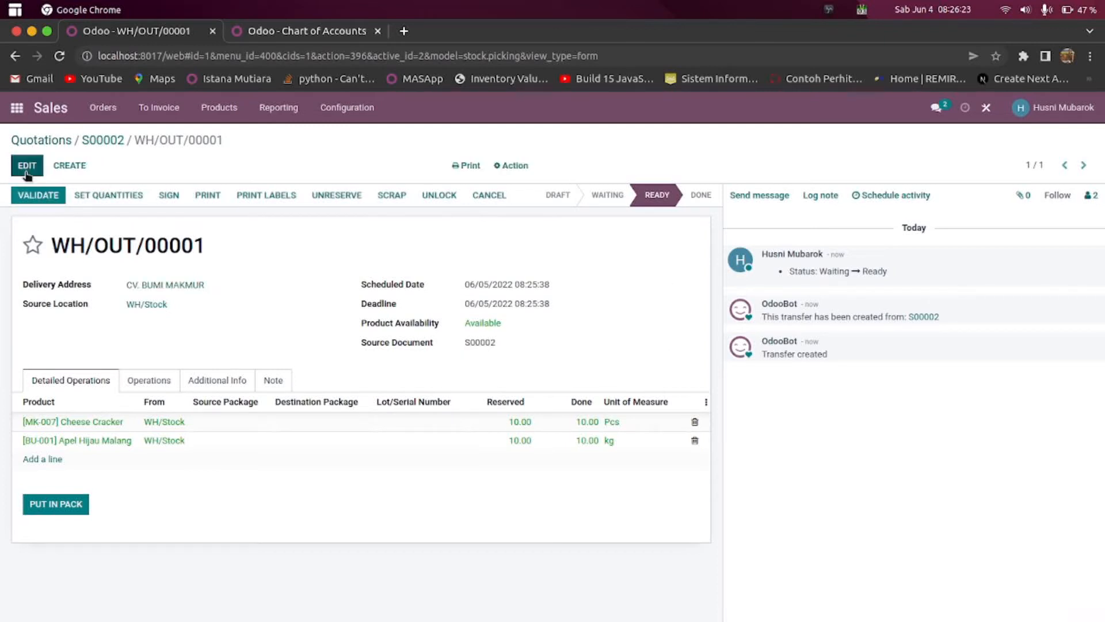
Try to print the delivery slip for the CV. BUMI MAKMUR transfer, then reload the transfer page
{"action": "left_click", "coordinate": [466, 167]}
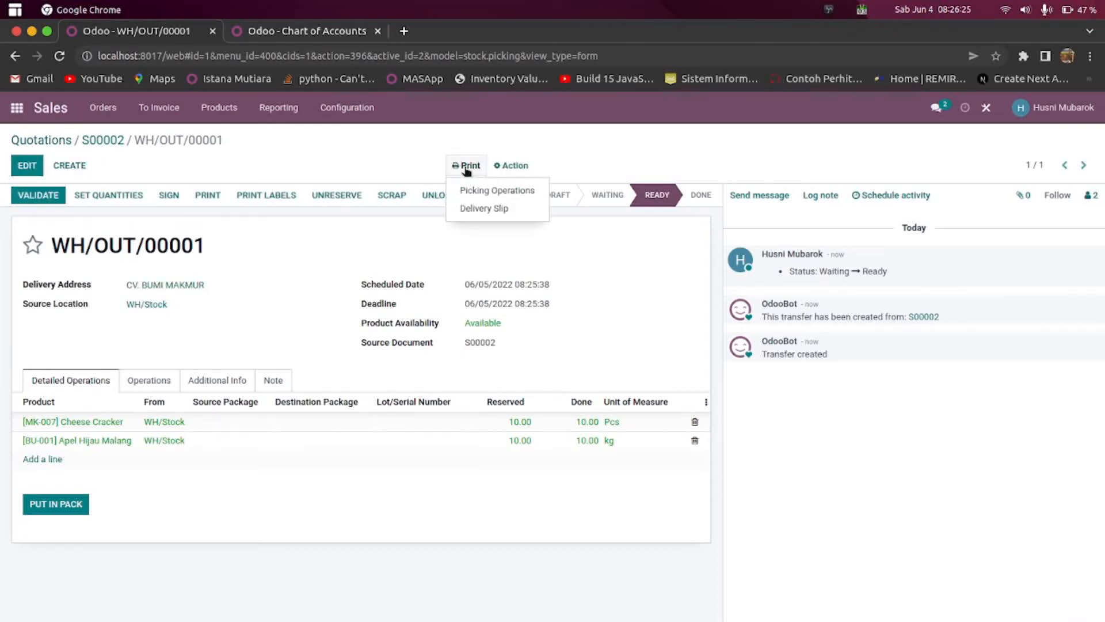
{"action": "left_click", "coordinate": [479, 209]}
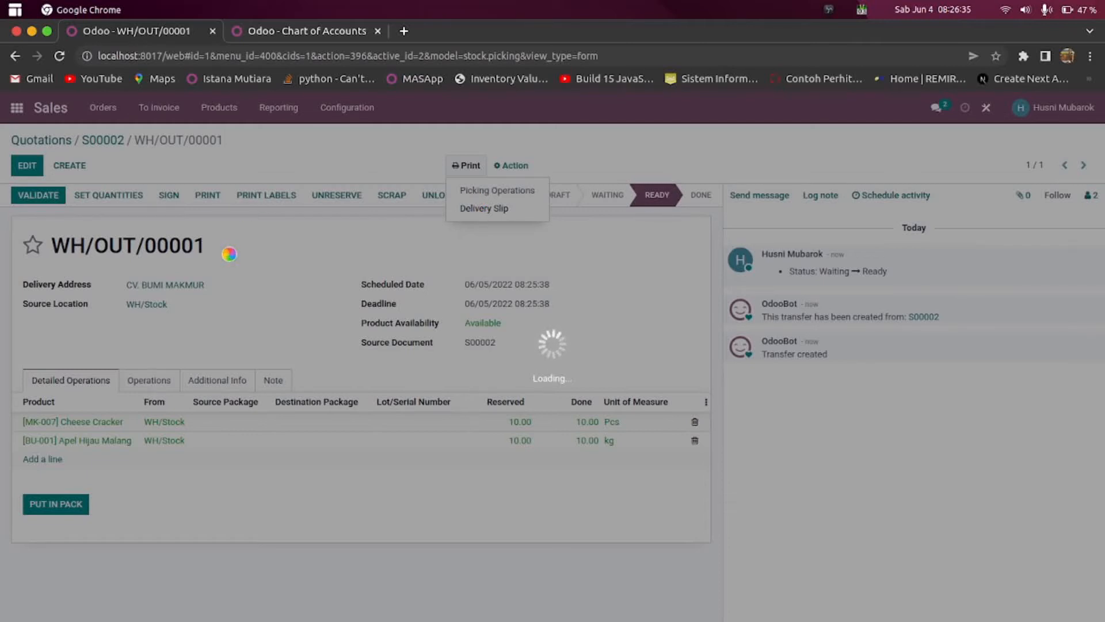
{"action": "left_click", "coordinate": [613, 54]}
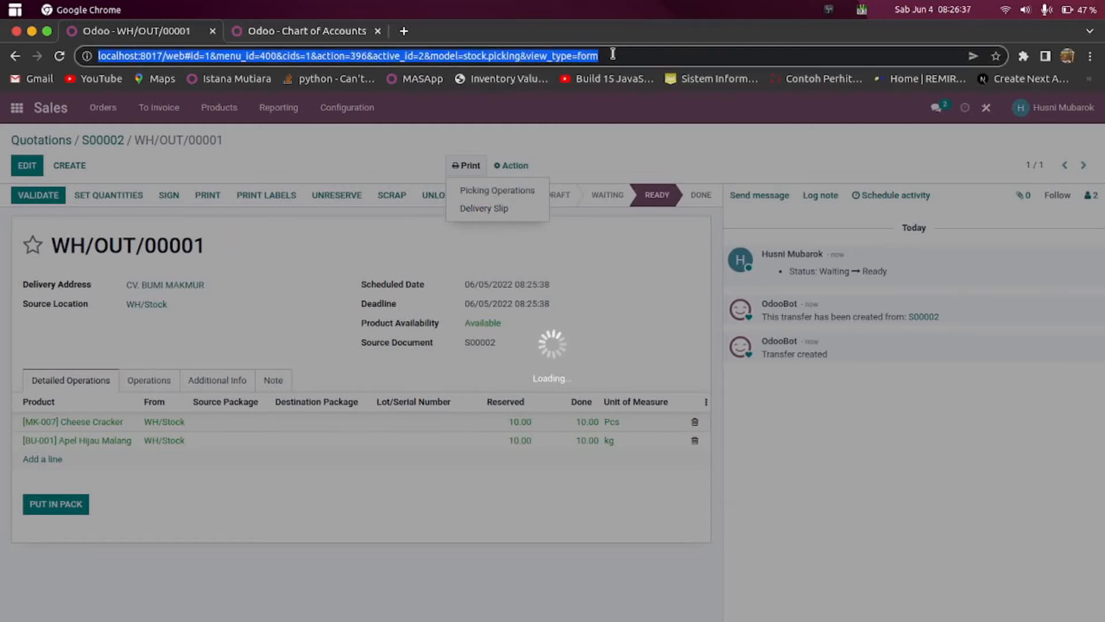
{"action": "key", "text": "Return"}
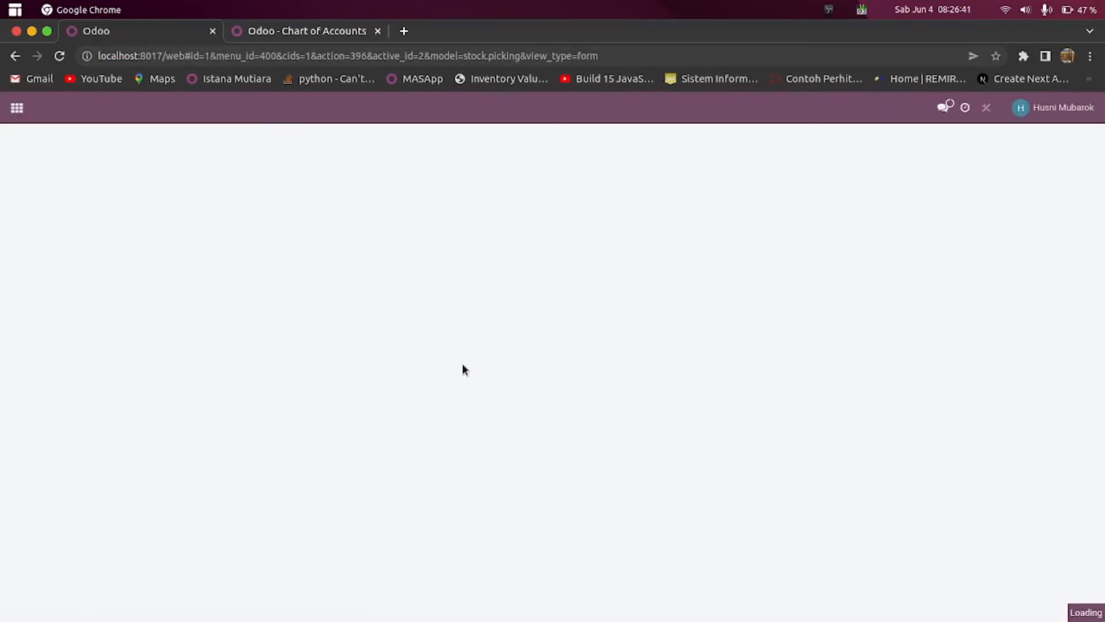
Switch to the terminal, list the network interfaces to look up the computer's wireless IP address, and return to the browser
{"action": "mouse_move", "coordinate": [675, 619]}
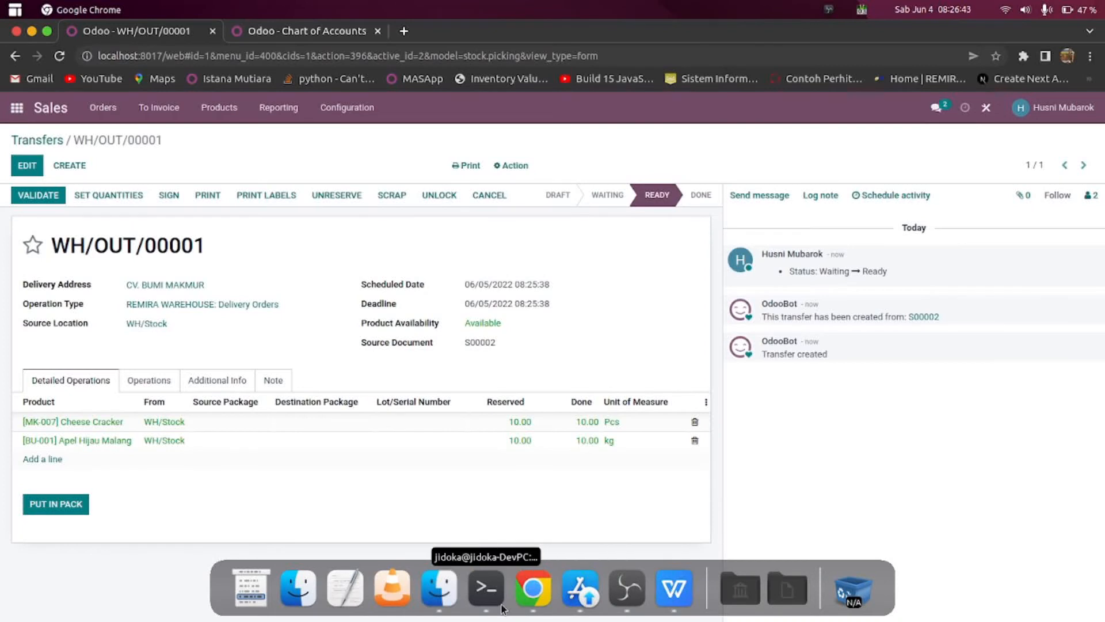
{"action": "left_click", "coordinate": [475, 607]}
{"action": "type", "text": "if"}
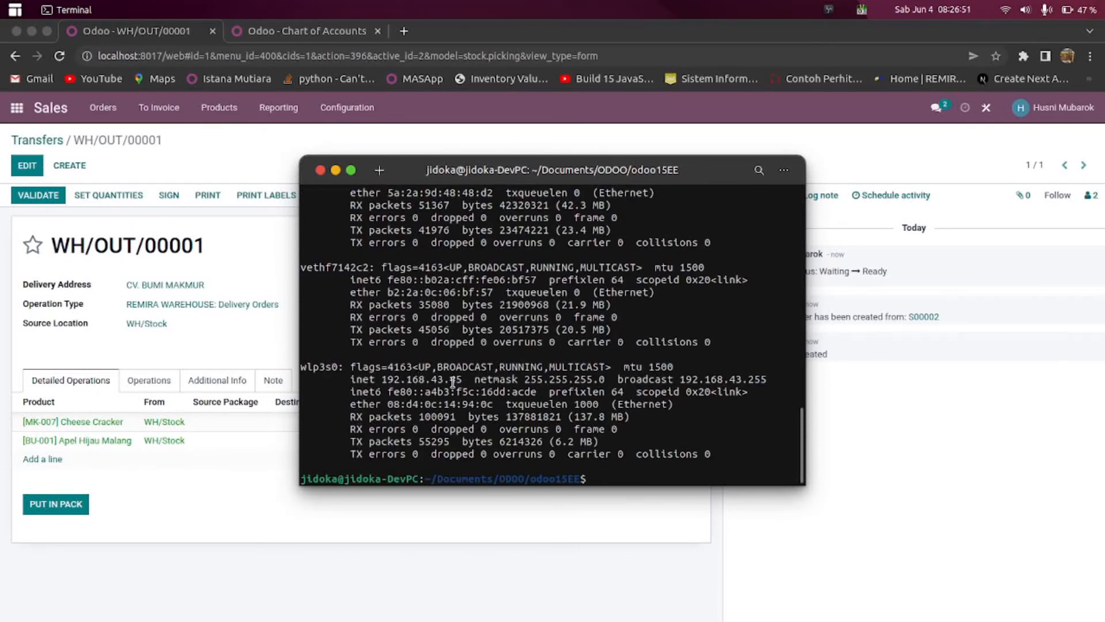
{"action": "left_click", "coordinate": [438, 23]}
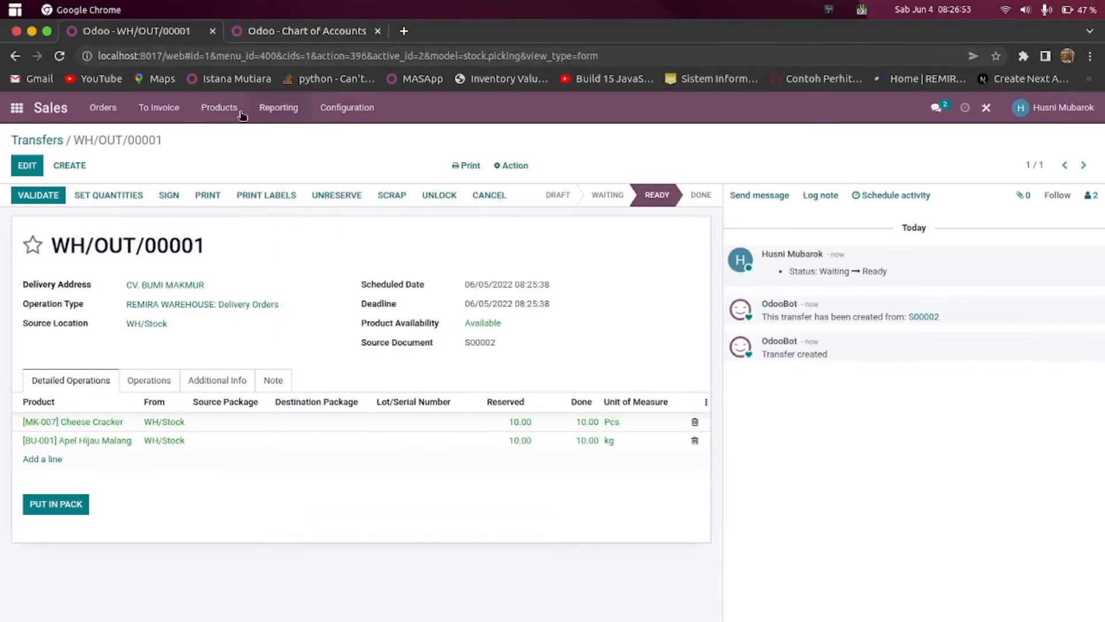
Open the general settings from the apps overview and activate the developer mode
{"action": "left_click", "coordinate": [13, 109]}
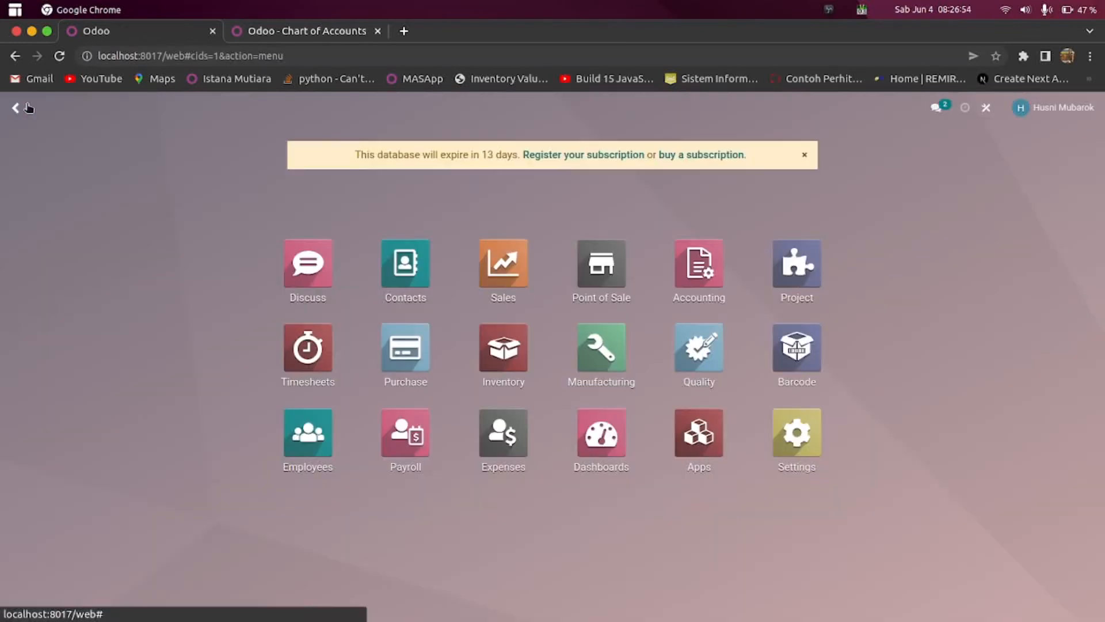
{"action": "left_click", "coordinate": [1027, 112]}
{"action": "left_click", "coordinate": [901, 164]}
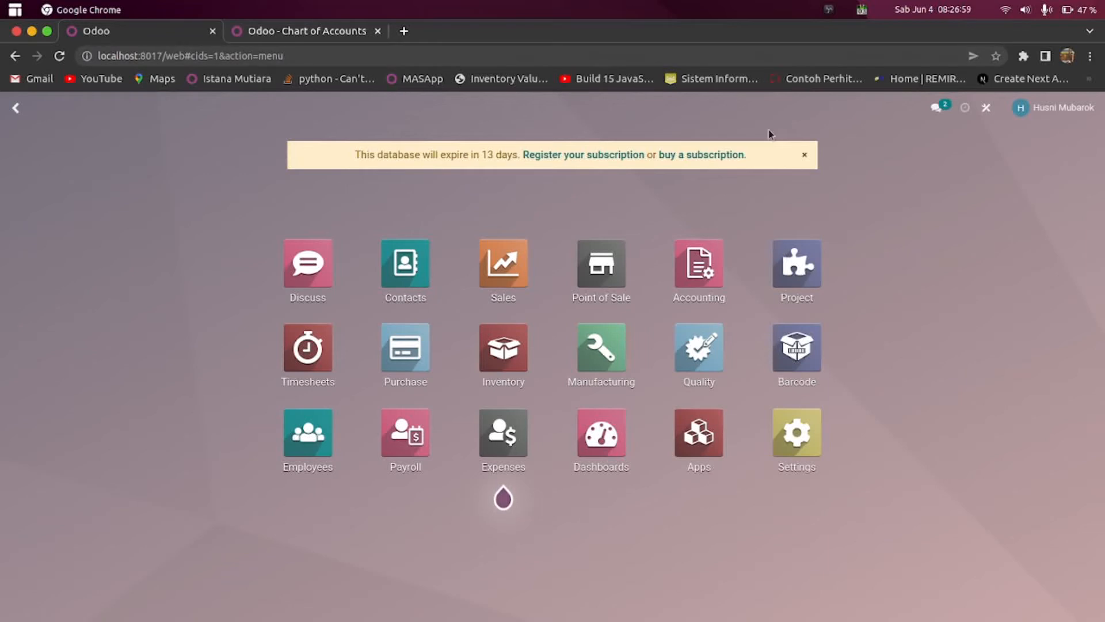
{"action": "left_click", "coordinate": [815, 444]}
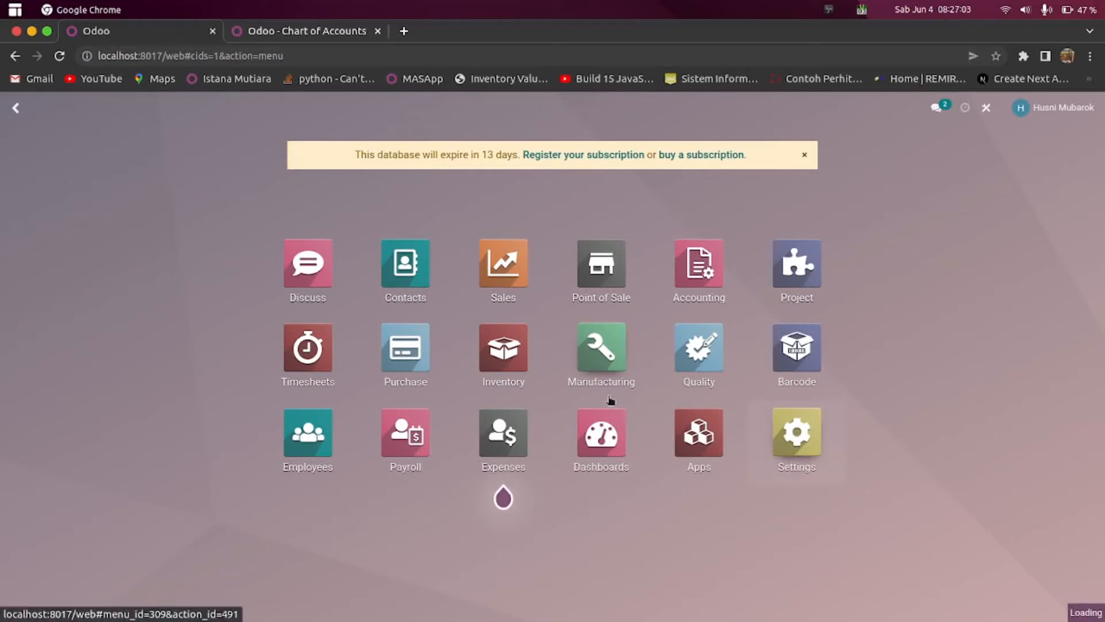
{"action": "scroll", "coordinate": [414, 402], "scroll_direction": "down", "scroll_amount": 6}
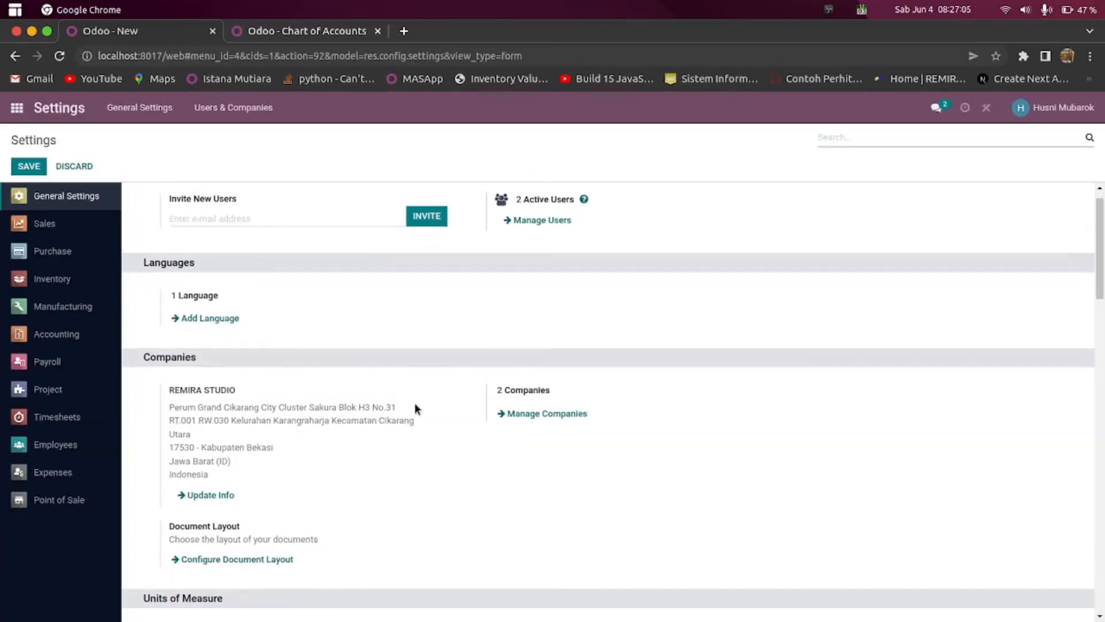
{"action": "scroll", "coordinate": [418, 408], "scroll_direction": "down", "scroll_amount": 15}
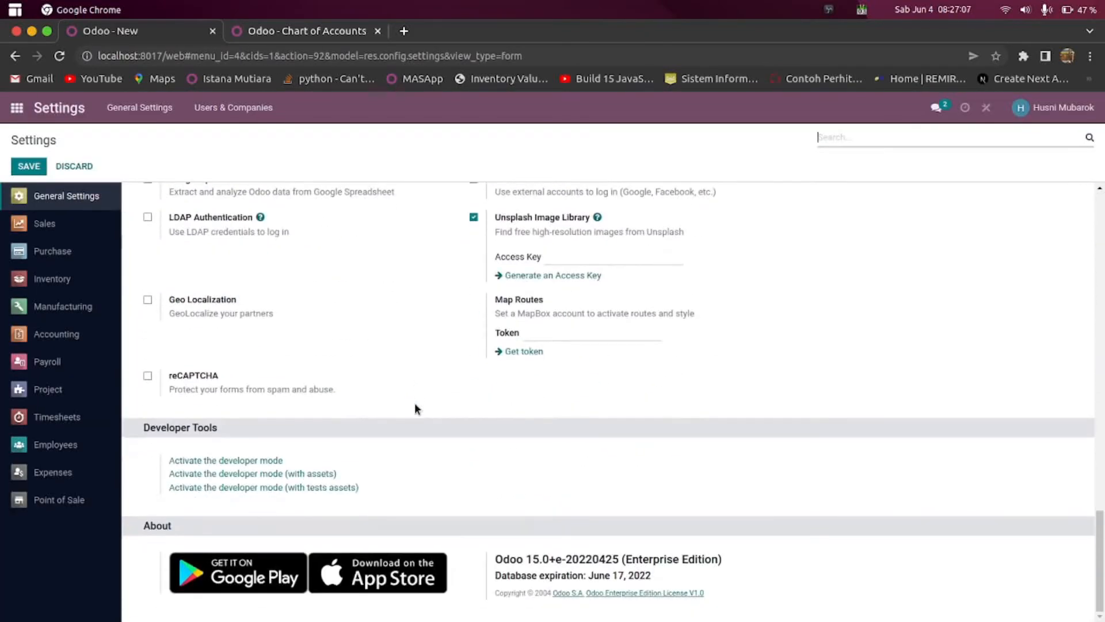
{"action": "left_click", "coordinate": [234, 461]}
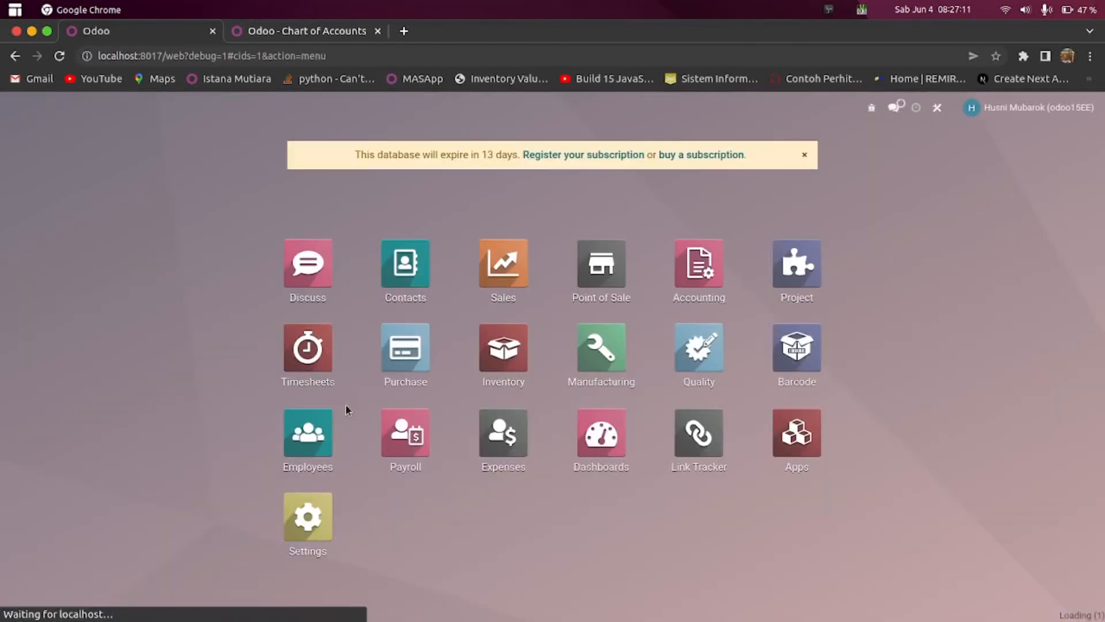
Open the technical System Parameters list in Settings and open the report.url parameter
{"action": "left_click", "coordinate": [299, 527]}
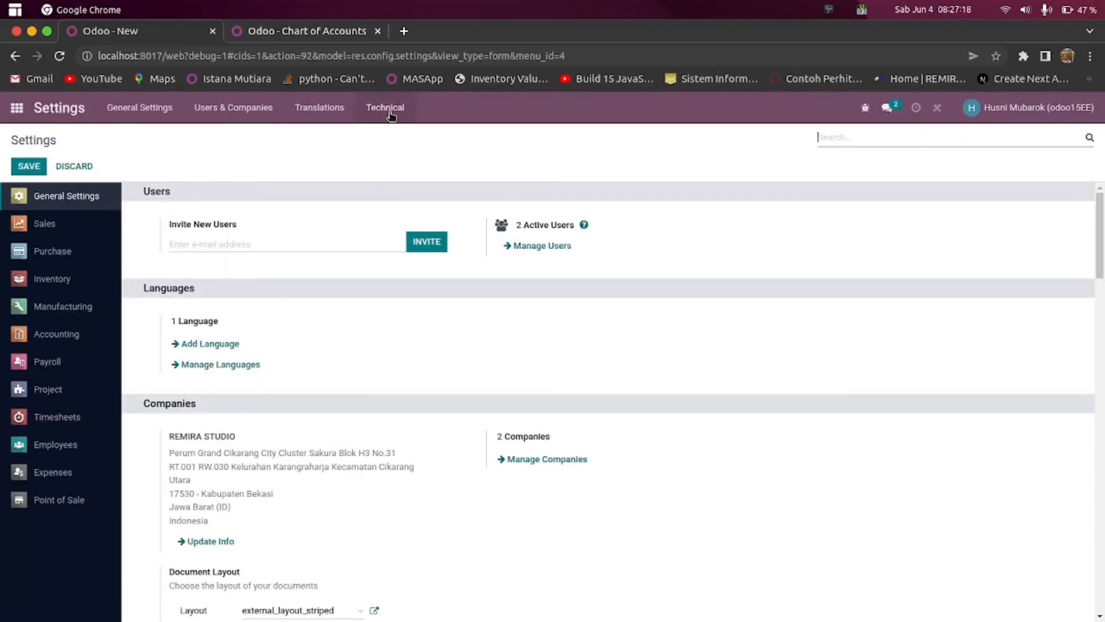
{"action": "left_click", "coordinate": [390, 115]}
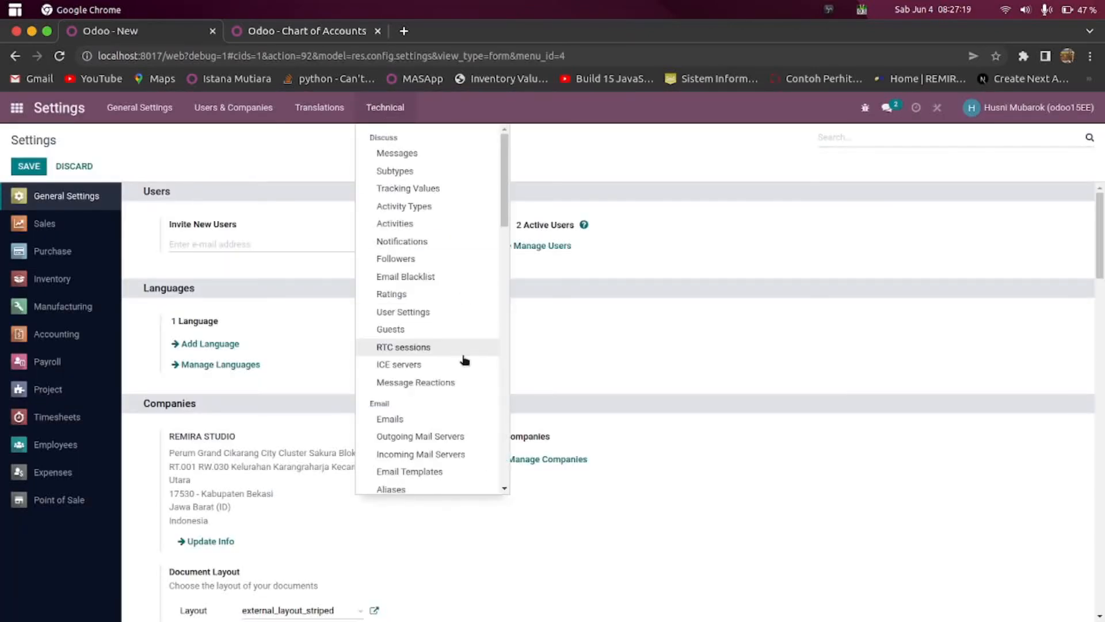
{"action": "scroll", "coordinate": [457, 350], "scroll_direction": "down", "scroll_amount": 6}
{"action": "scroll", "coordinate": [459, 351], "scroll_direction": "down", "scroll_amount": 6}
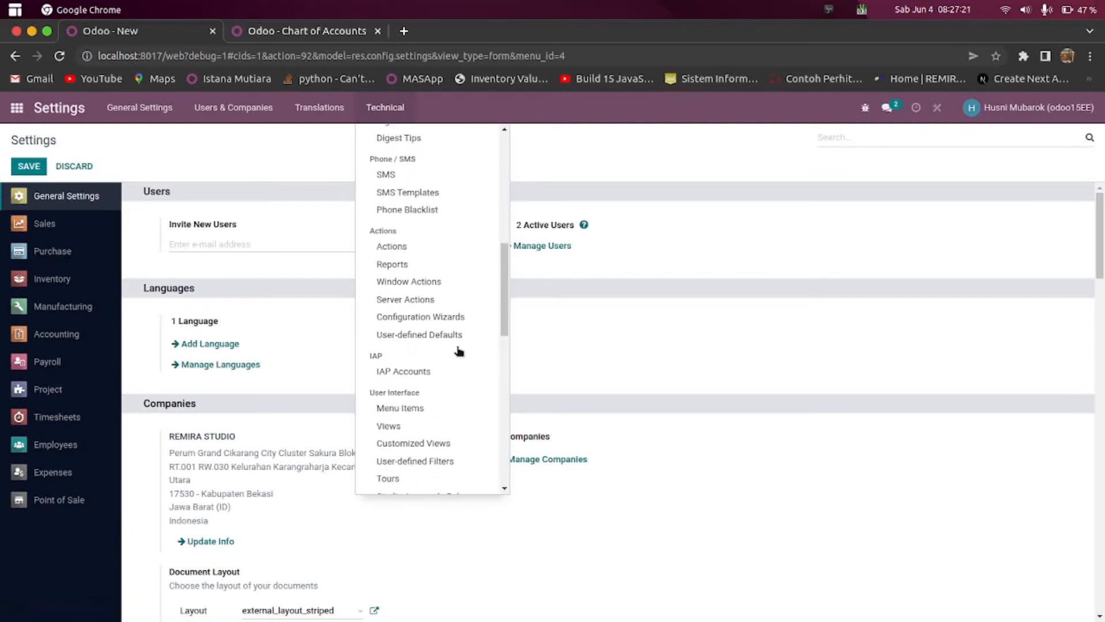
{"action": "scroll", "coordinate": [459, 351], "scroll_direction": "down", "scroll_amount": 4}
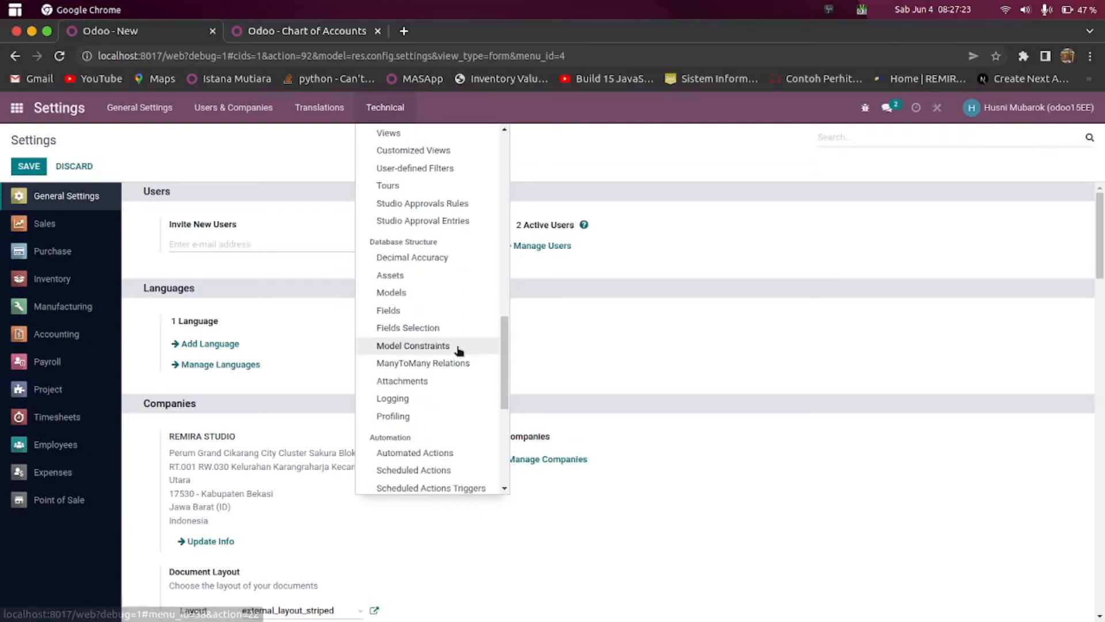
{"action": "scroll", "coordinate": [458, 350], "scroll_direction": "down", "scroll_amount": 3}
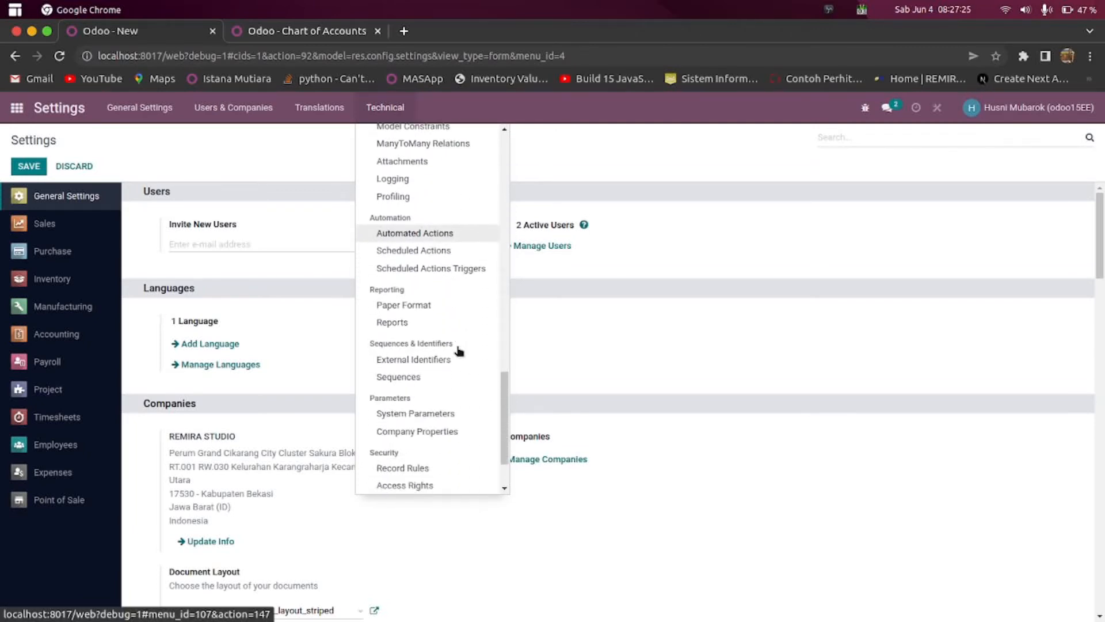
{"action": "left_click", "coordinate": [426, 414]}
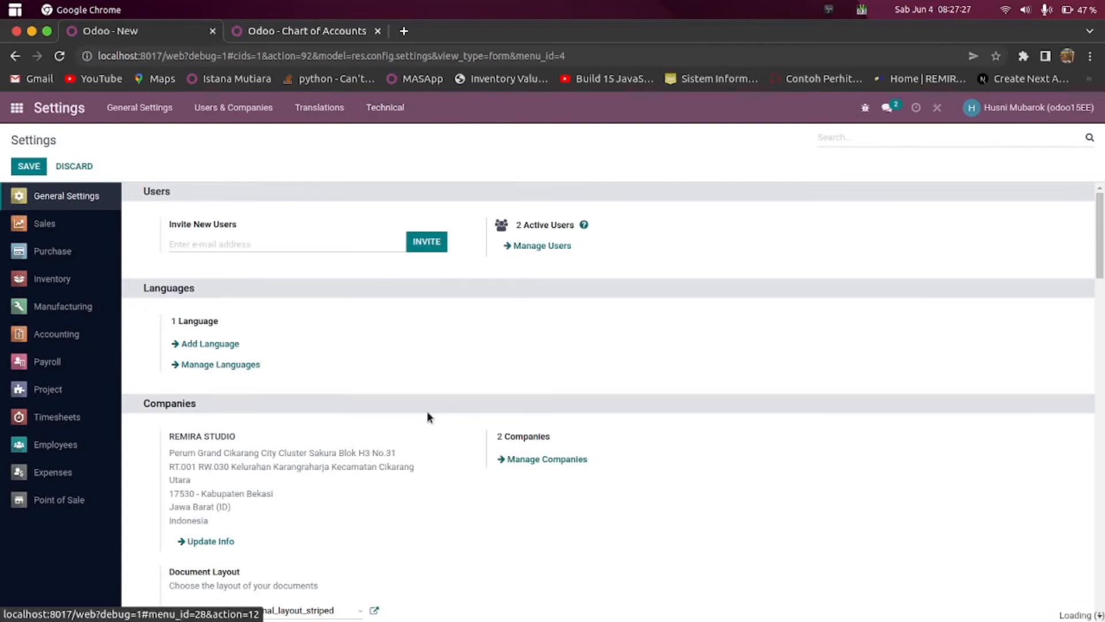
{"action": "scroll", "coordinate": [452, 386], "scroll_direction": "down", "scroll_amount": 8}
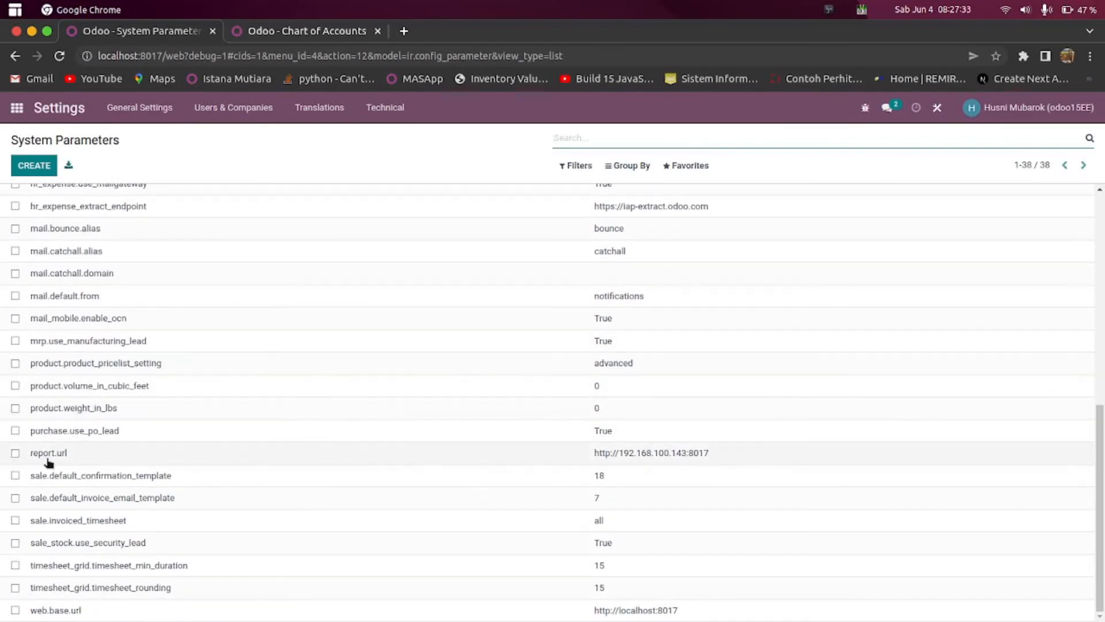
{"action": "left_click", "coordinate": [167, 455]}
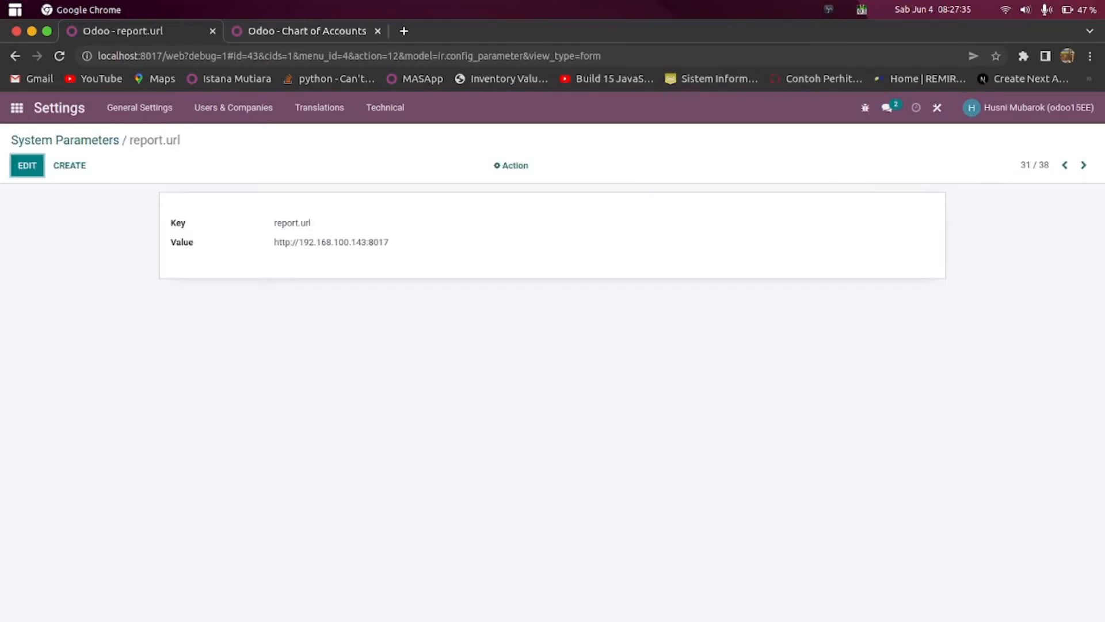
{"action": "left_click", "coordinate": [487, 587]}
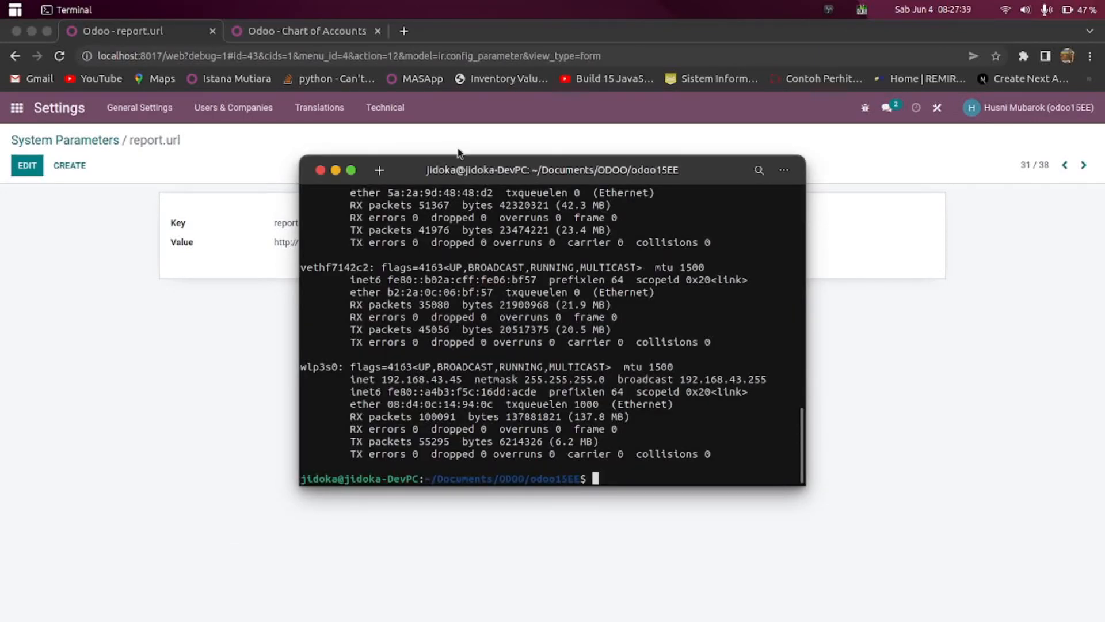
{"action": "left_click_drag", "start_coordinate": [415, 167], "coordinate": [564, 231]}
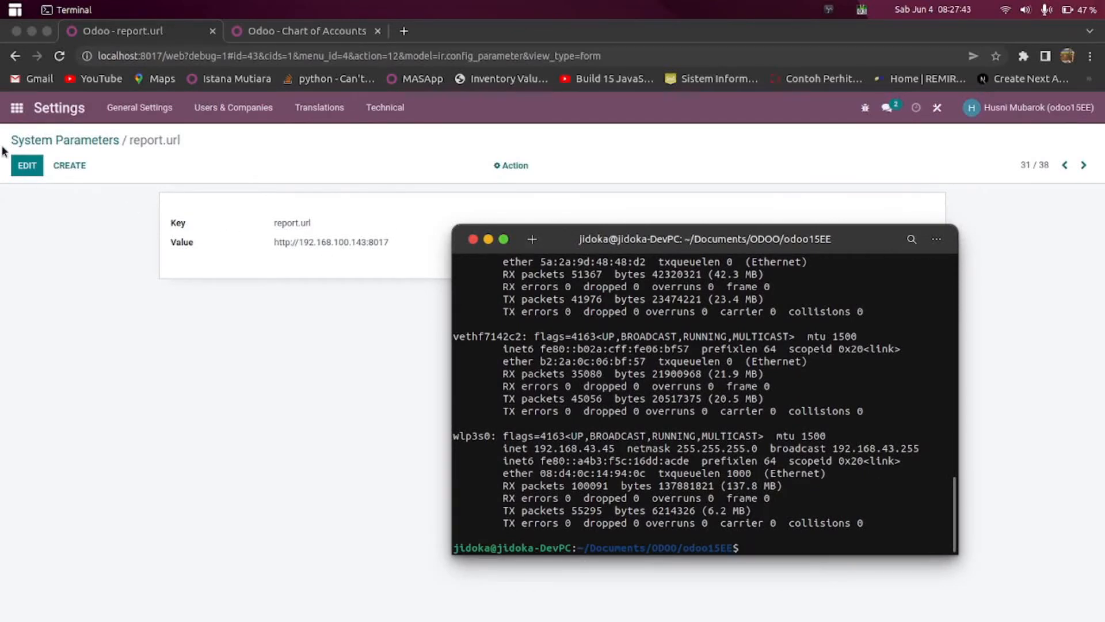
{"action": "left_click", "coordinate": [37, 173]}
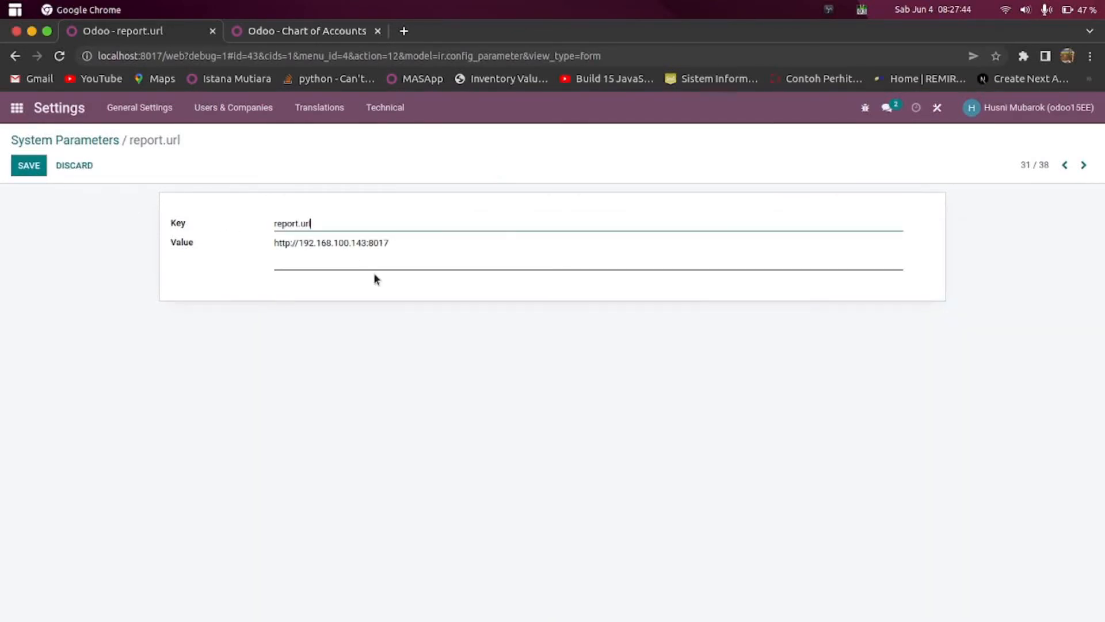
{"action": "double_click", "coordinate": [327, 241]}
{"action": "left_click", "coordinate": [335, 241]}
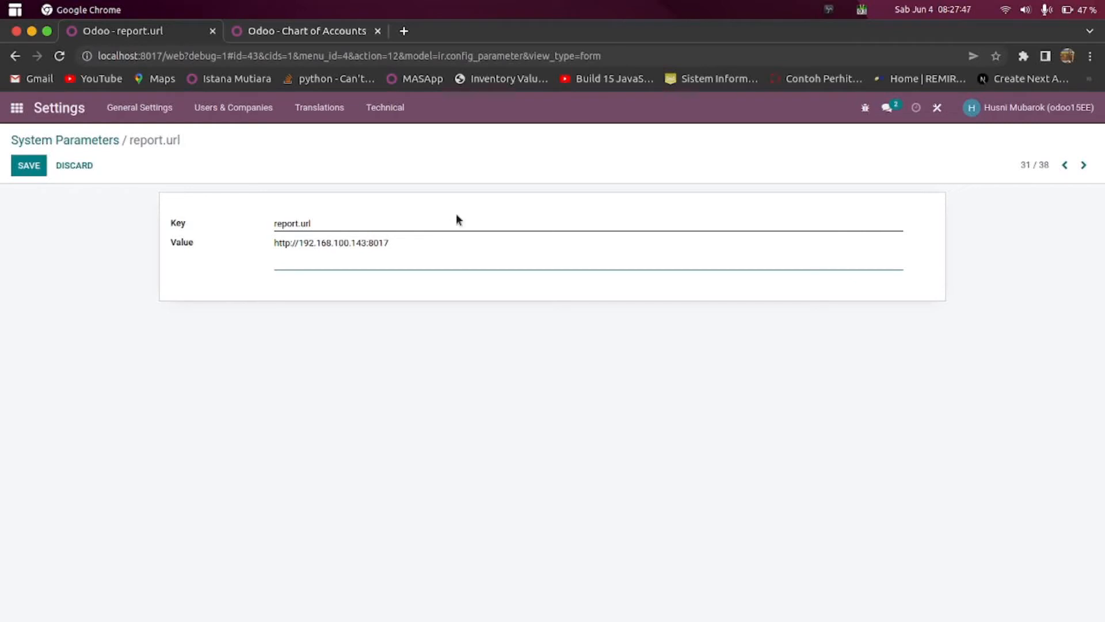
{"action": "key", "text": "Delete"}
{"action": "key", "text": "Delete"}
{"action": "key", "text": "Delete"}
{"action": "type", "text": "43"}
{"action": "key", "text": "BackSpace"}
{"action": "key", "text": "BackSpace"}
{"action": "type", "text": "5"}
{"action": "left_click", "coordinate": [27, 168]}
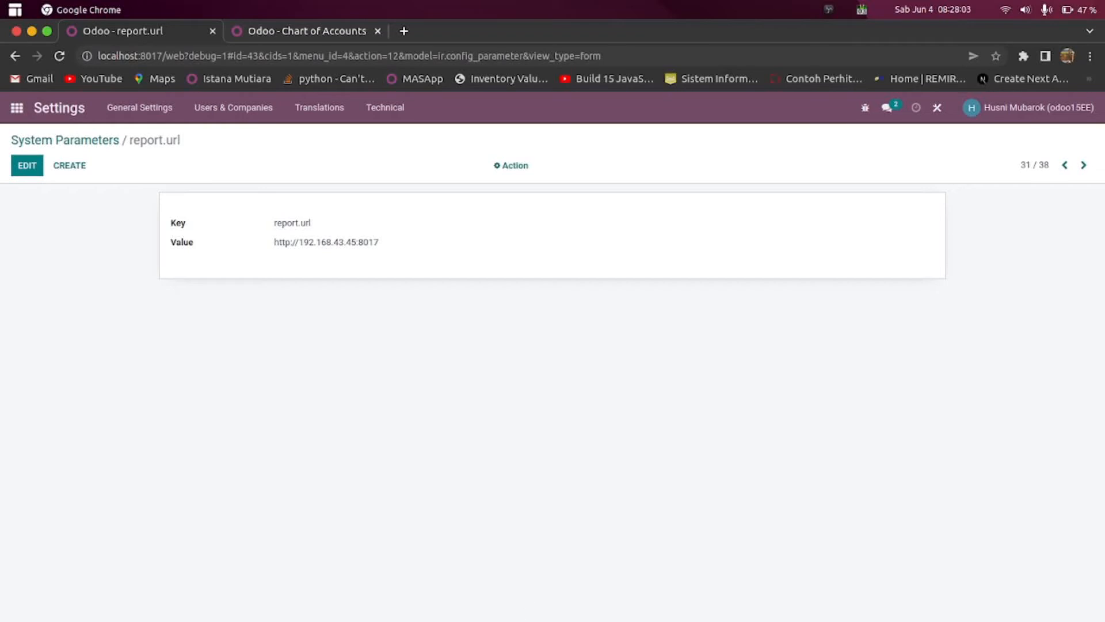
Compare the report.url address with the wireless IP address in the terminal, then return to the system parameters list
{"action": "left_click", "coordinate": [486, 588]}
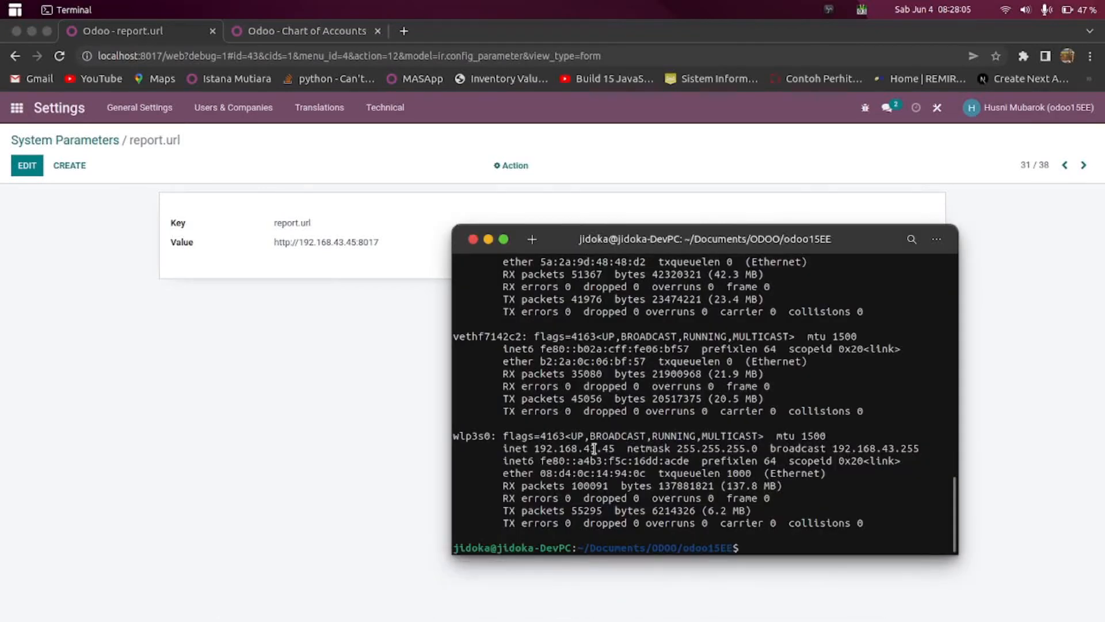
{"action": "left_click", "coordinate": [264, 389]}
{"action": "left_click", "coordinate": [18, 139]}
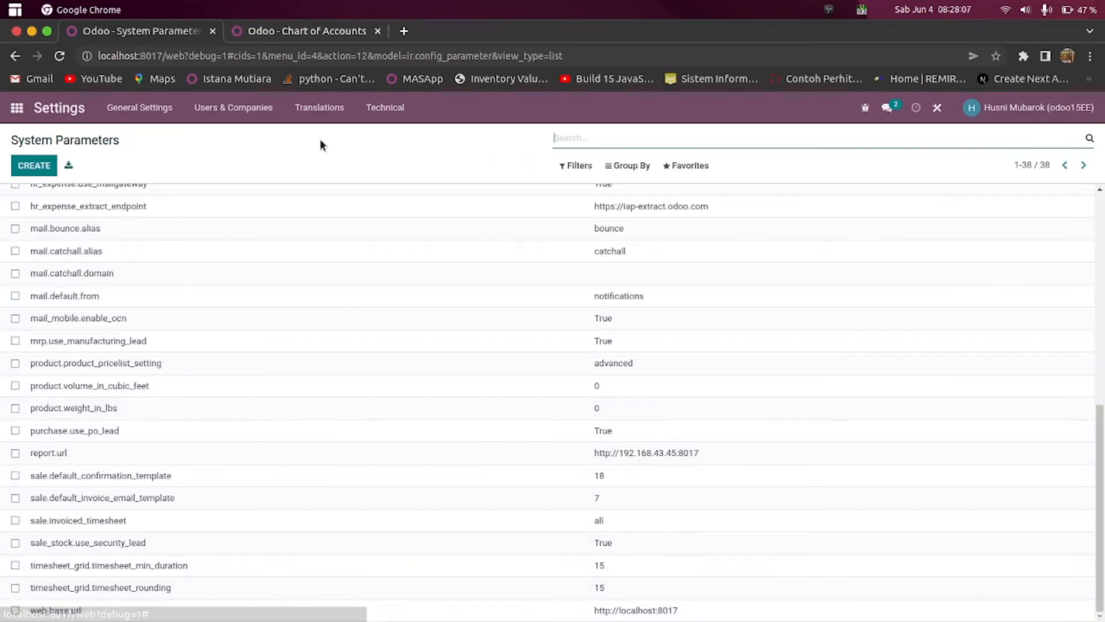
Deactivate the developer mode from the developer tools
{"action": "left_click", "coordinate": [866, 107]}
{"action": "scroll", "coordinate": [798, 374], "scroll_direction": "down", "scroll_amount": 3}
{"action": "left_click", "coordinate": [774, 455]}
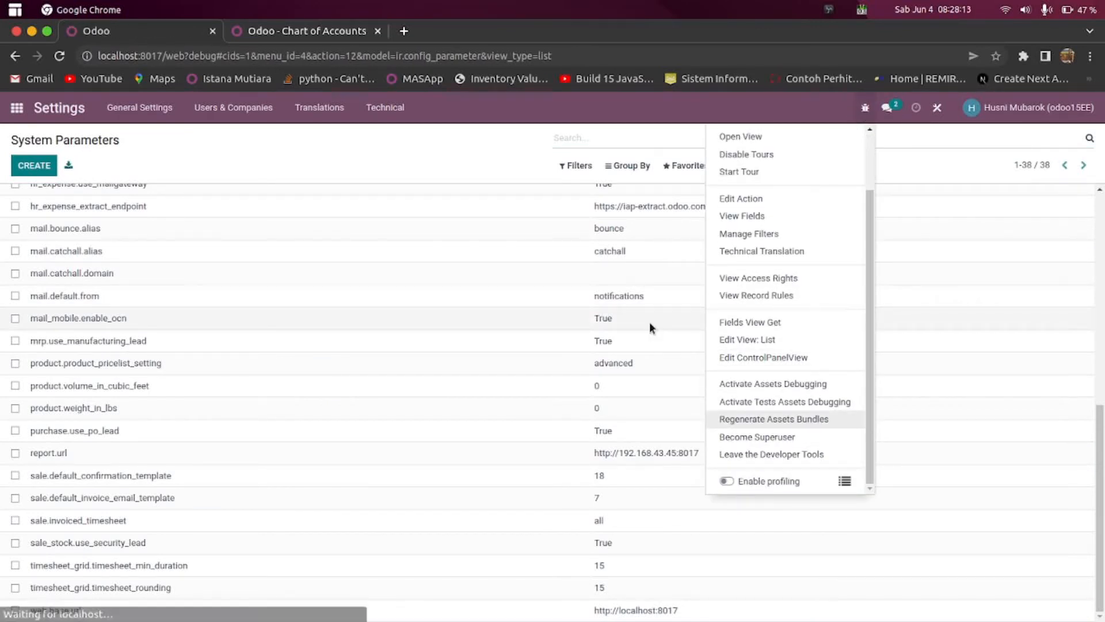
Open the CV. BUMI MAKMUR delivery order from REMIRA WAREHOUSE's Delivery Orders in Inventory
{"action": "mouse_move", "coordinate": [12, 135]}
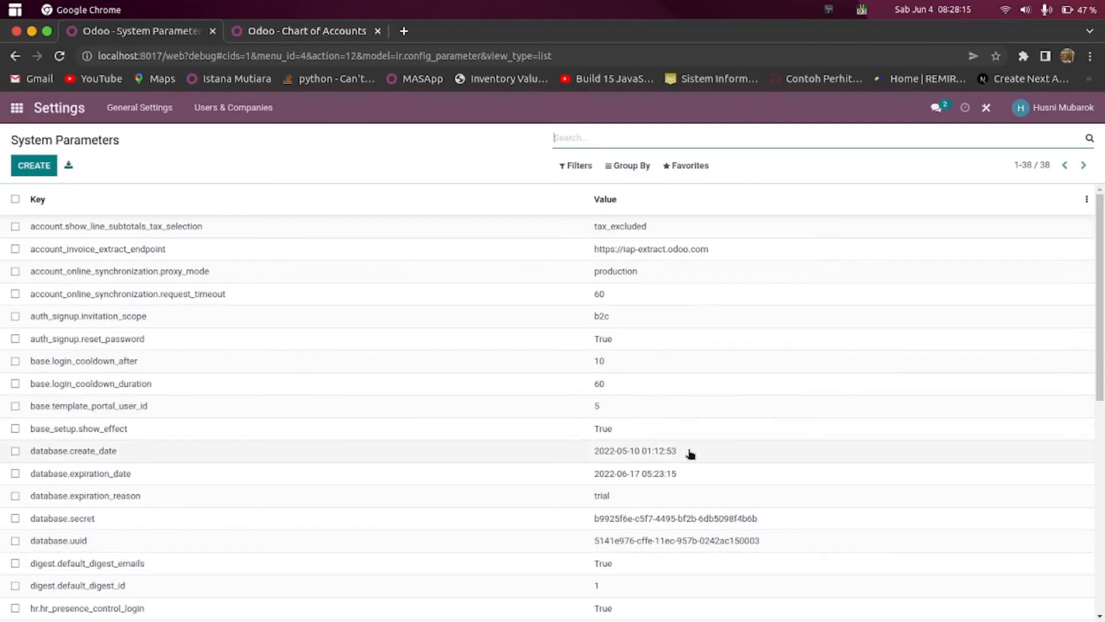
{"action": "left_click", "coordinate": [15, 109]}
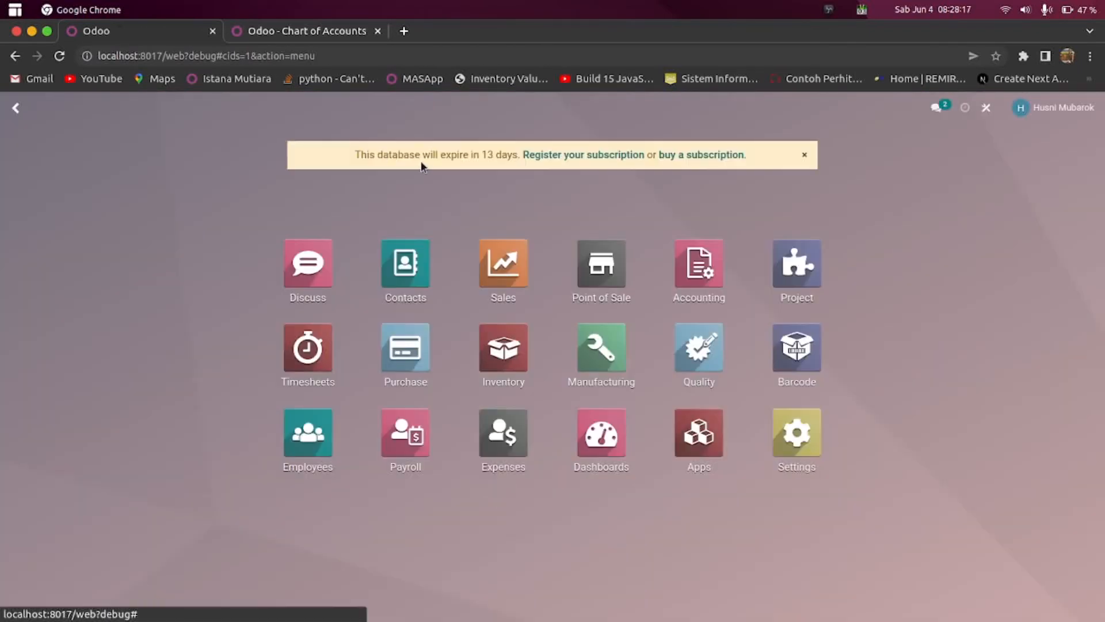
{"action": "left_click", "coordinate": [492, 299]}
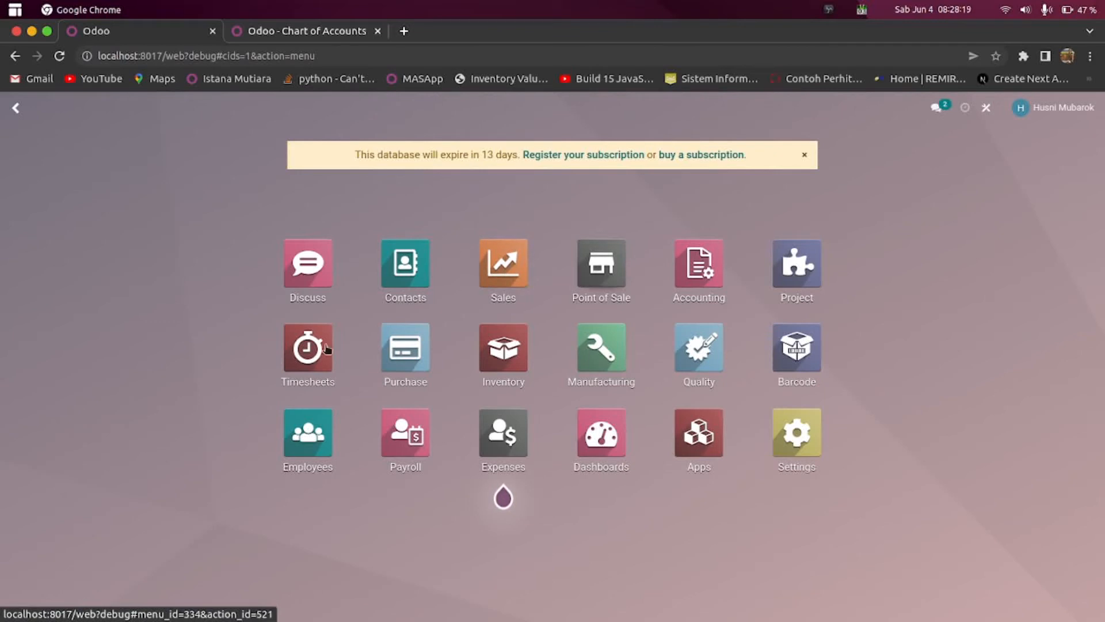
{"action": "left_click", "coordinate": [504, 348]}
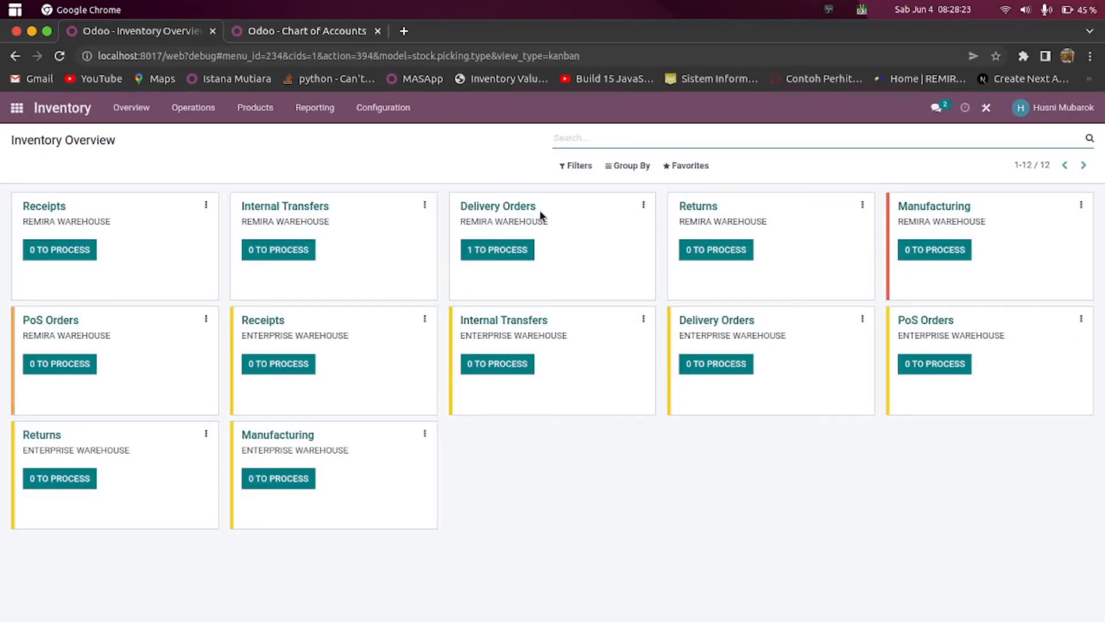
{"action": "left_click", "coordinate": [519, 209]}
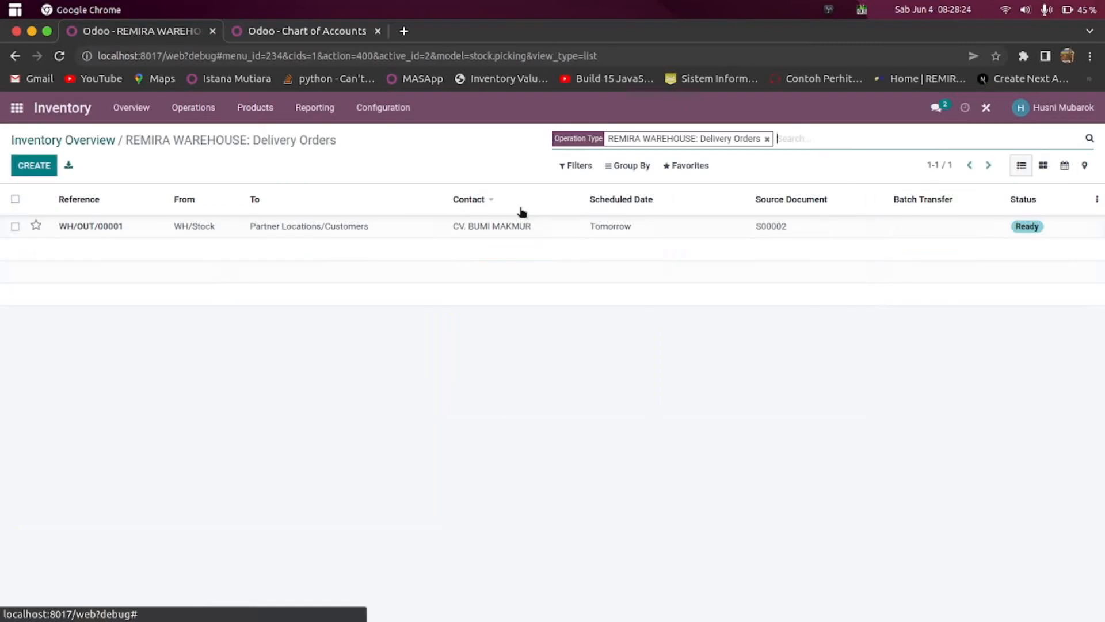
{"action": "left_click", "coordinate": [276, 230]}
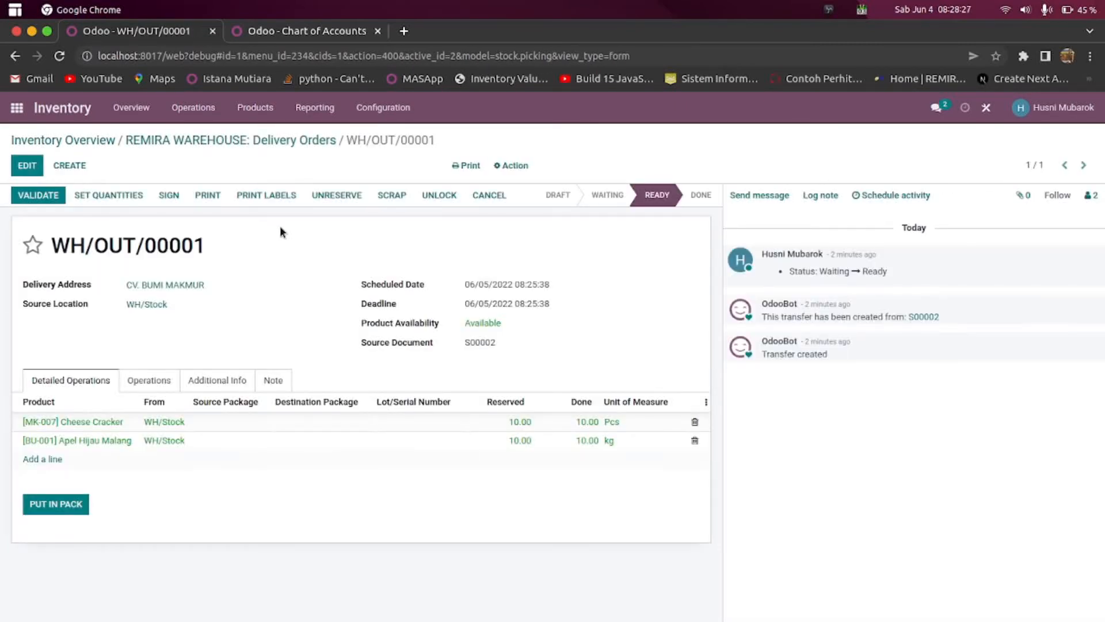
Print the Delivery Slip of the CV. BUMI MAKMUR delivery and open the downloaded PDF
{"action": "left_click", "coordinate": [463, 166]}
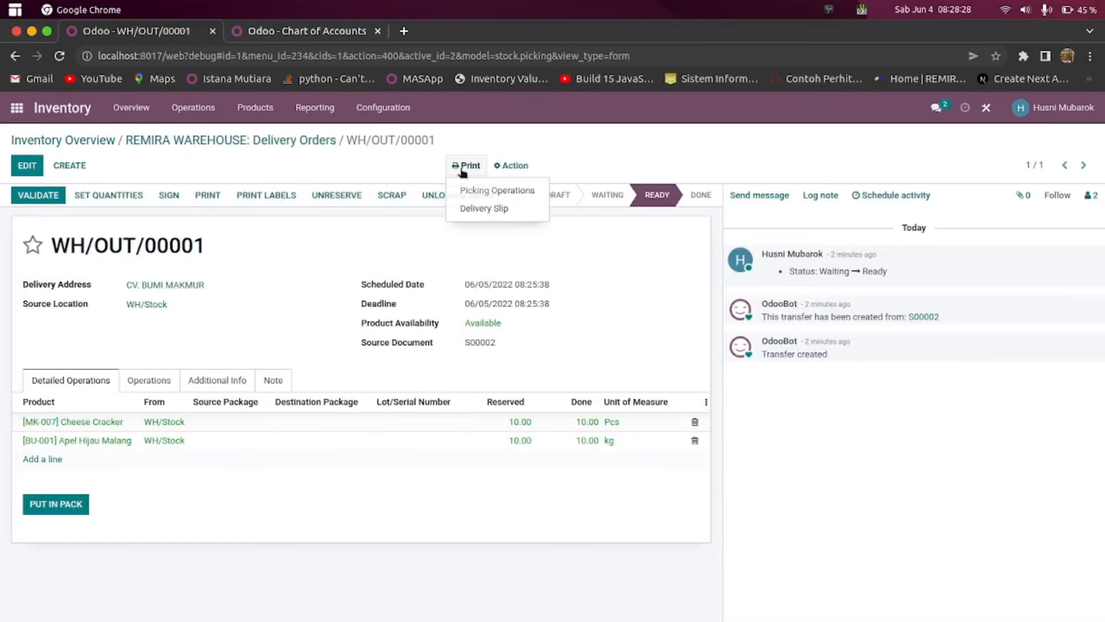
{"action": "left_click", "coordinate": [482, 209]}
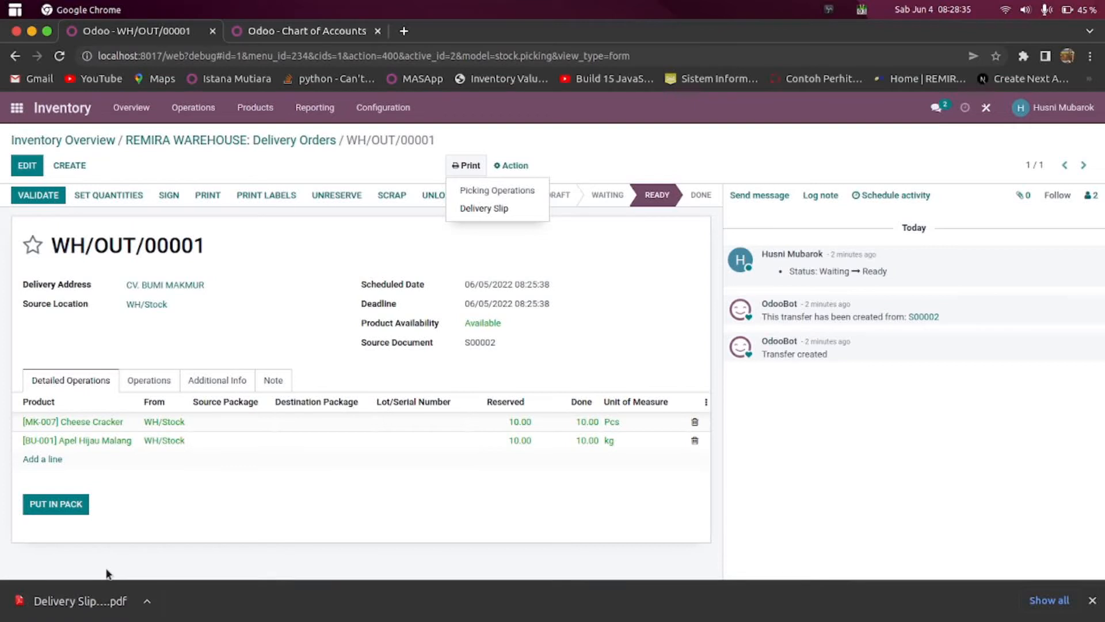
{"action": "left_click", "coordinate": [123, 507]}
{"action": "left_click", "coordinate": [60, 604]}
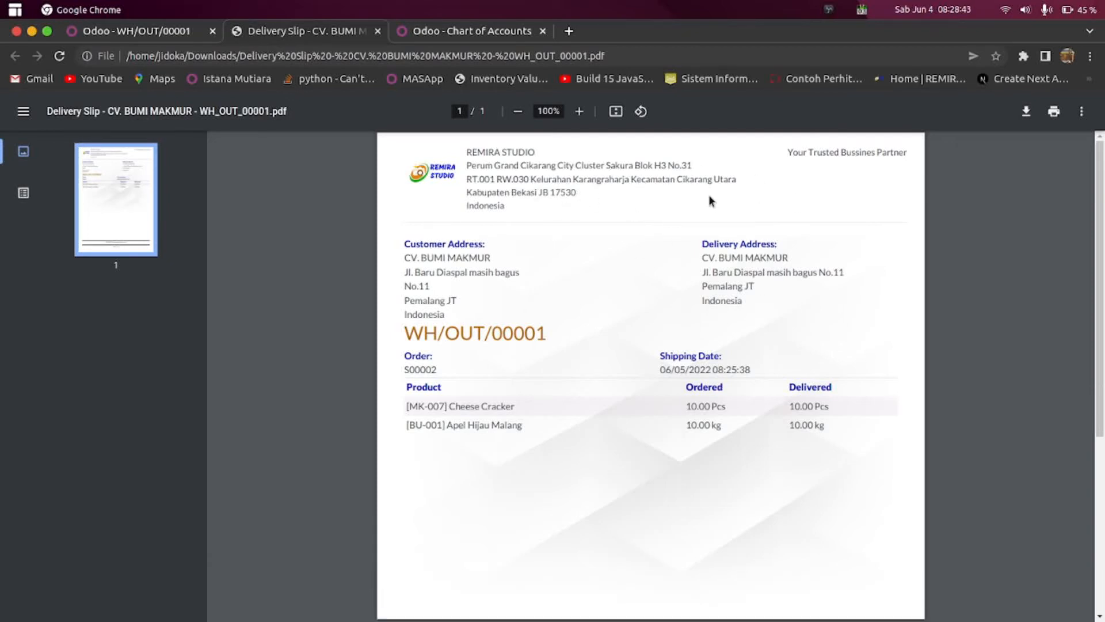
Review the delivery slip PDF, close it, and validate the CV. BUMI MAKMUR delivery
{"action": "scroll", "coordinate": [626, 268], "scroll_direction": "down", "scroll_amount": 1}
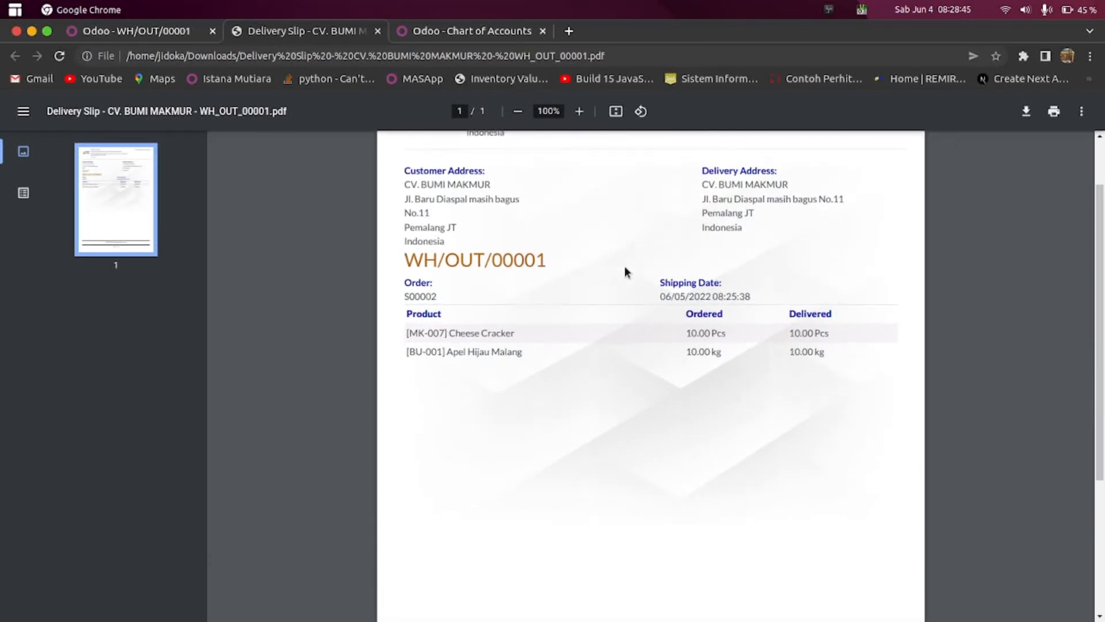
{"action": "scroll", "coordinate": [625, 268], "scroll_direction": "up", "scroll_amount": 1}
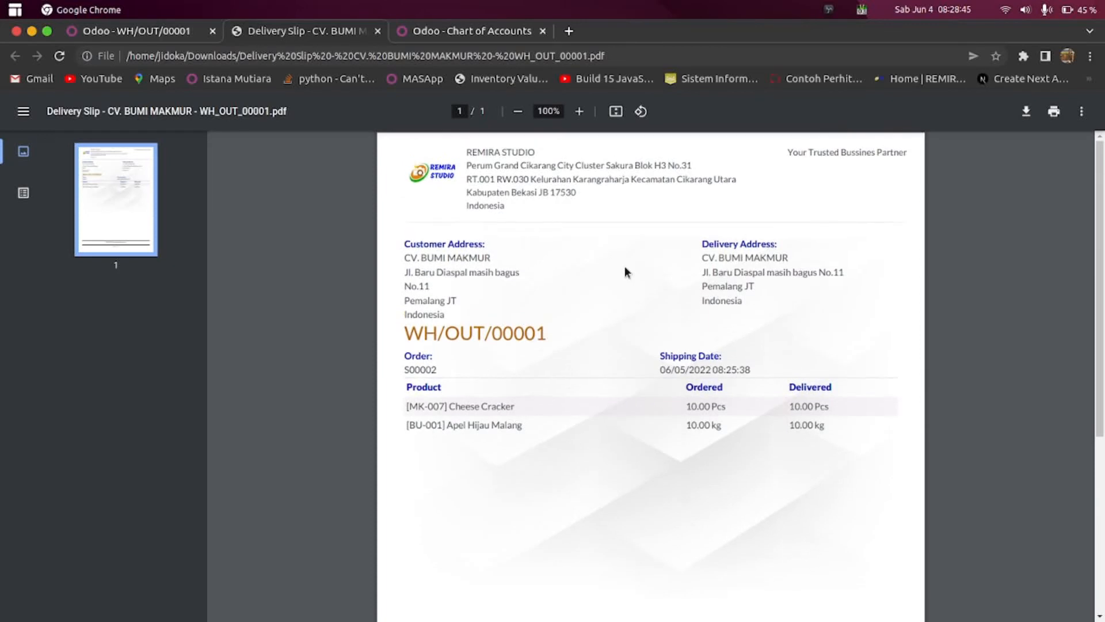
{"action": "left_click", "coordinate": [377, 30]}
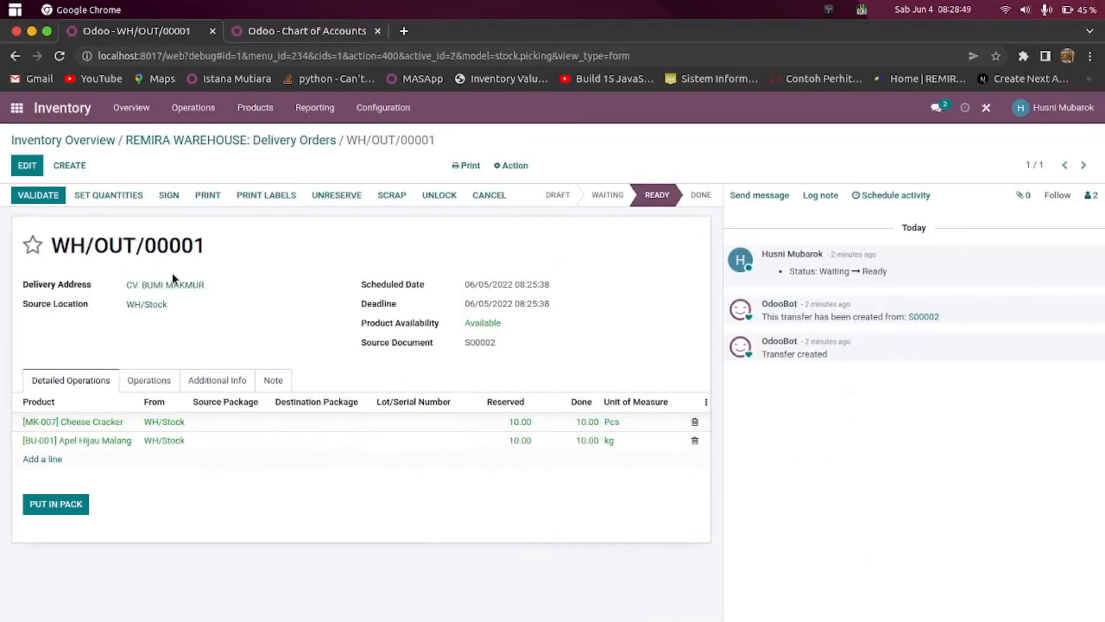
{"action": "left_click", "coordinate": [36, 198]}
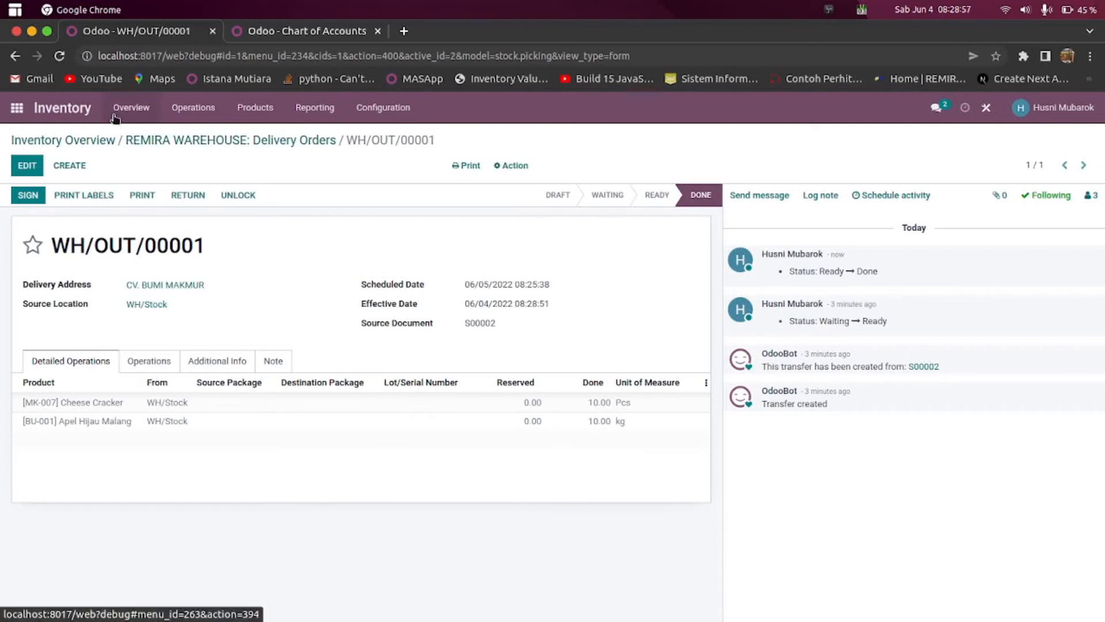
Open the CV. BUMI MAKMUR sales order in Sales and create and view a regular invoice for it
{"action": "left_click", "coordinate": [17, 108]}
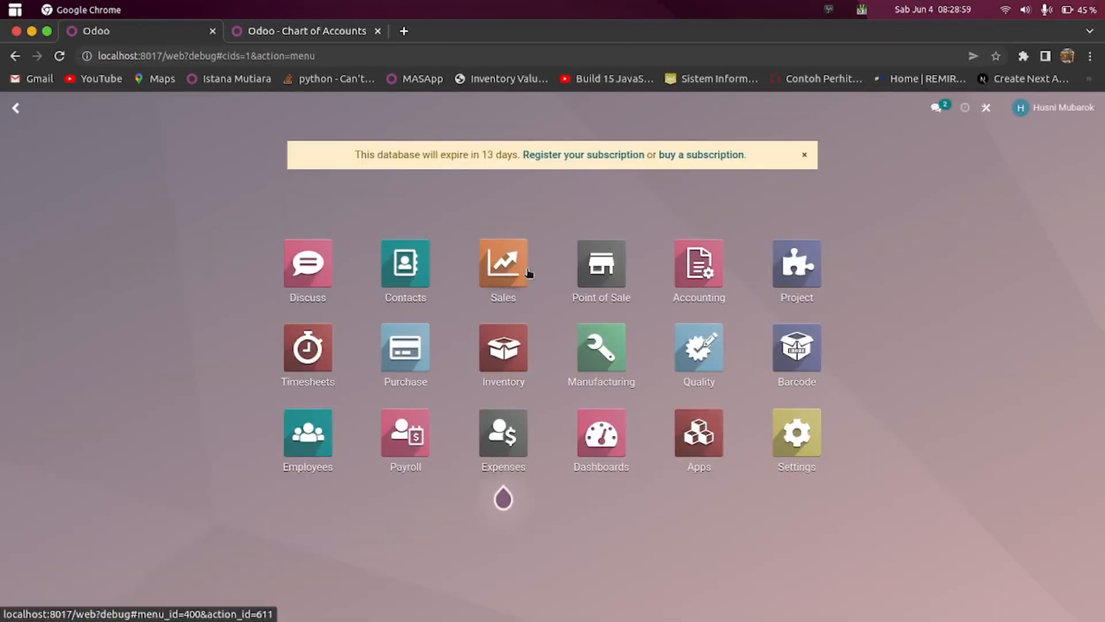
{"action": "left_click", "coordinate": [497, 271]}
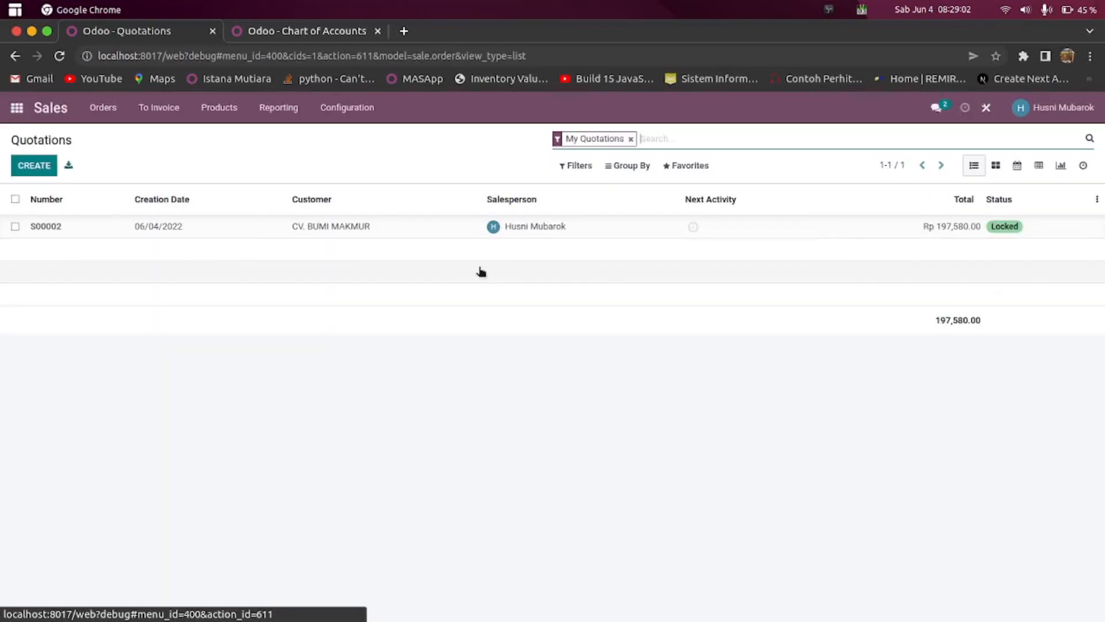
{"action": "left_click", "coordinate": [155, 226]}
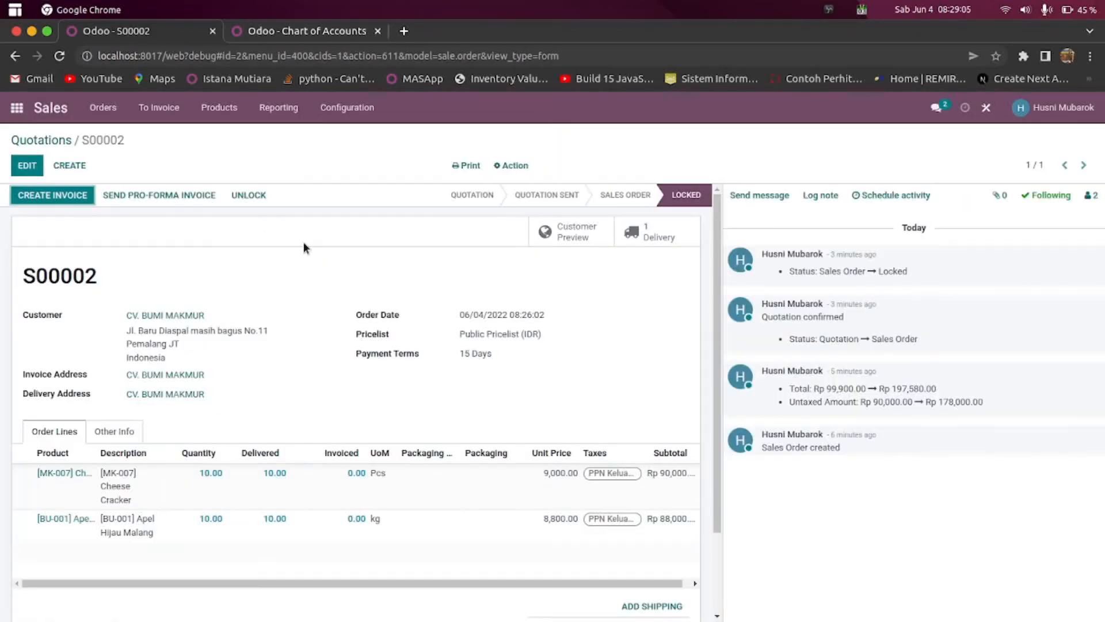
{"action": "left_click", "coordinate": [56, 194]}
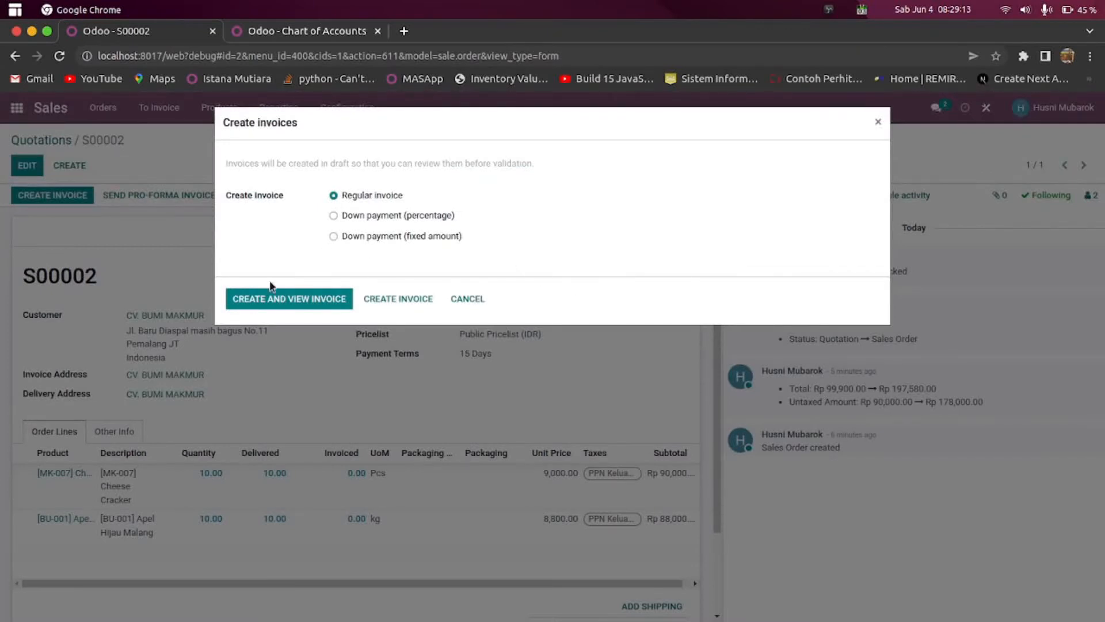
{"action": "left_click", "coordinate": [269, 297]}
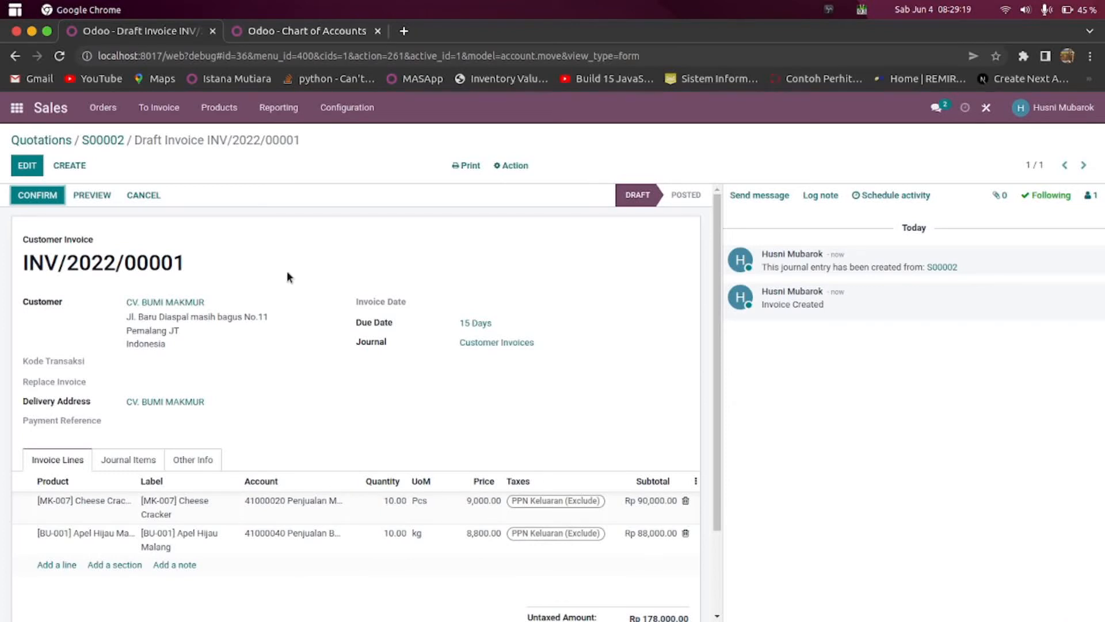
Edit the CV. BUMI MAKMUR draft invoice and set its invoice date to 06/04/2022
{"action": "left_click", "coordinate": [27, 165]}
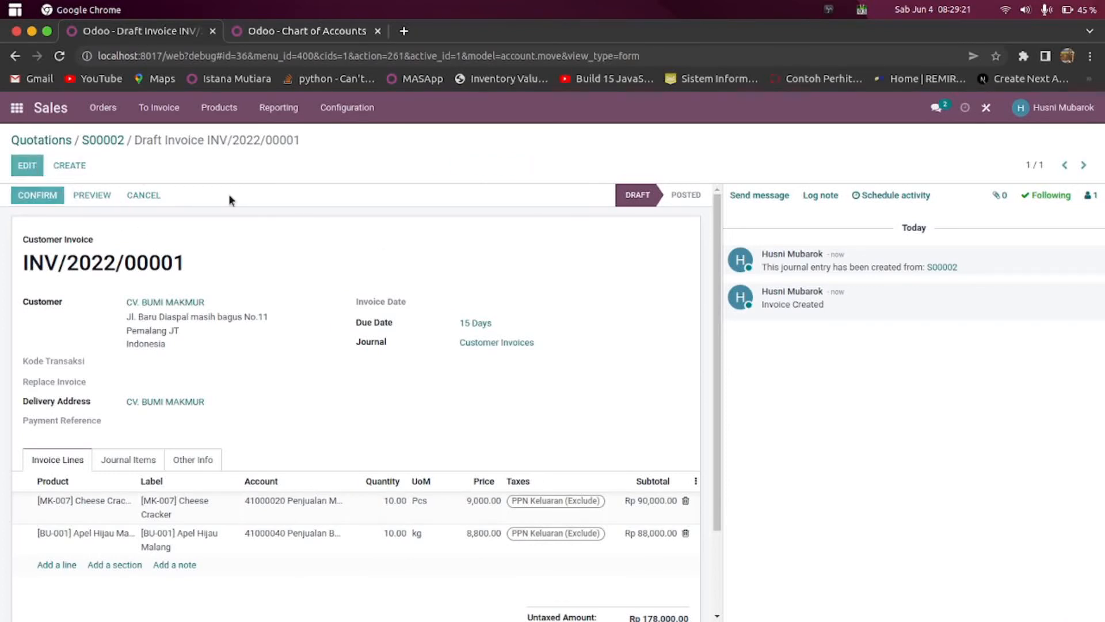
{"action": "left_click", "coordinate": [508, 304]}
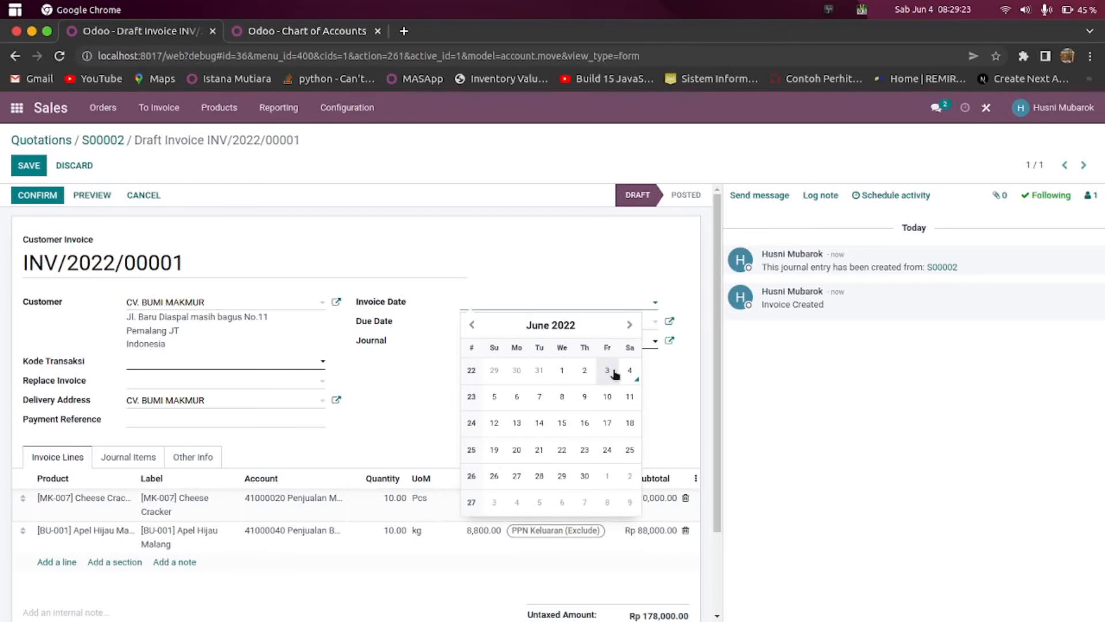
{"action": "left_click", "coordinate": [629, 371]}
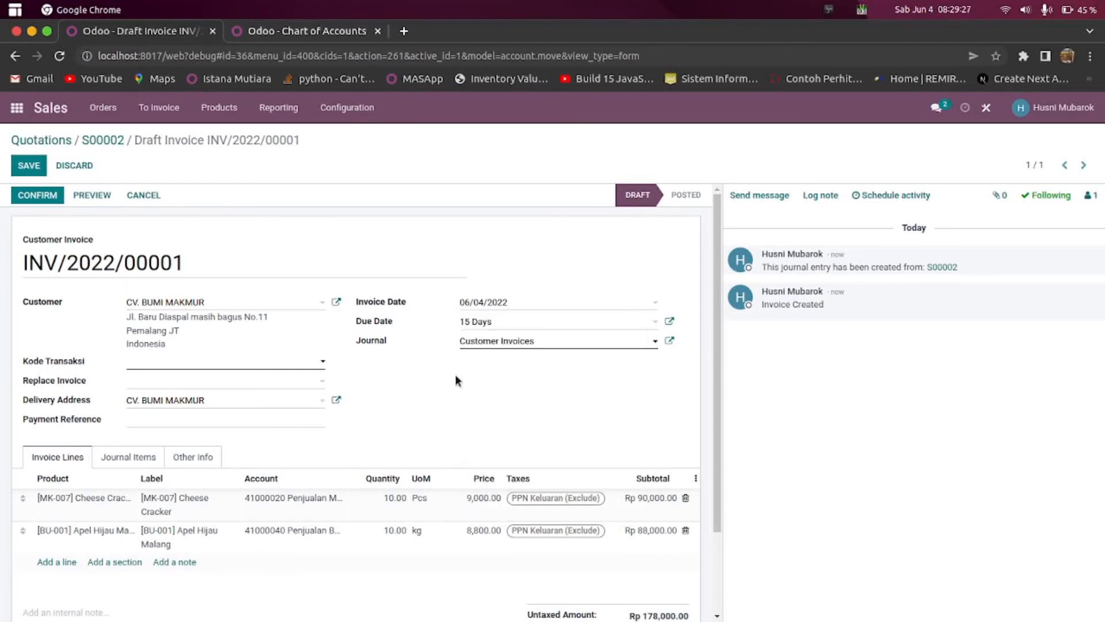
Set the invoice's Kode Transaksi to 01 Kepada Pihak yang Bukan Pemungut PPN (Customer Biasa) and save the invoice
{"action": "left_click", "coordinate": [285, 363]}
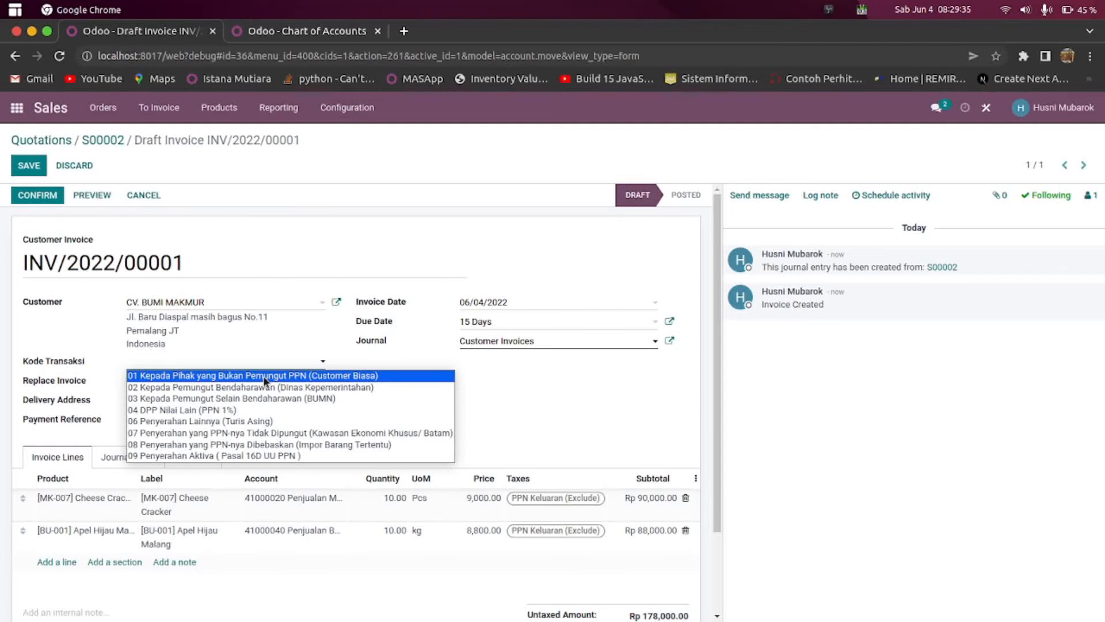
{"action": "left_click", "coordinate": [564, 383]}
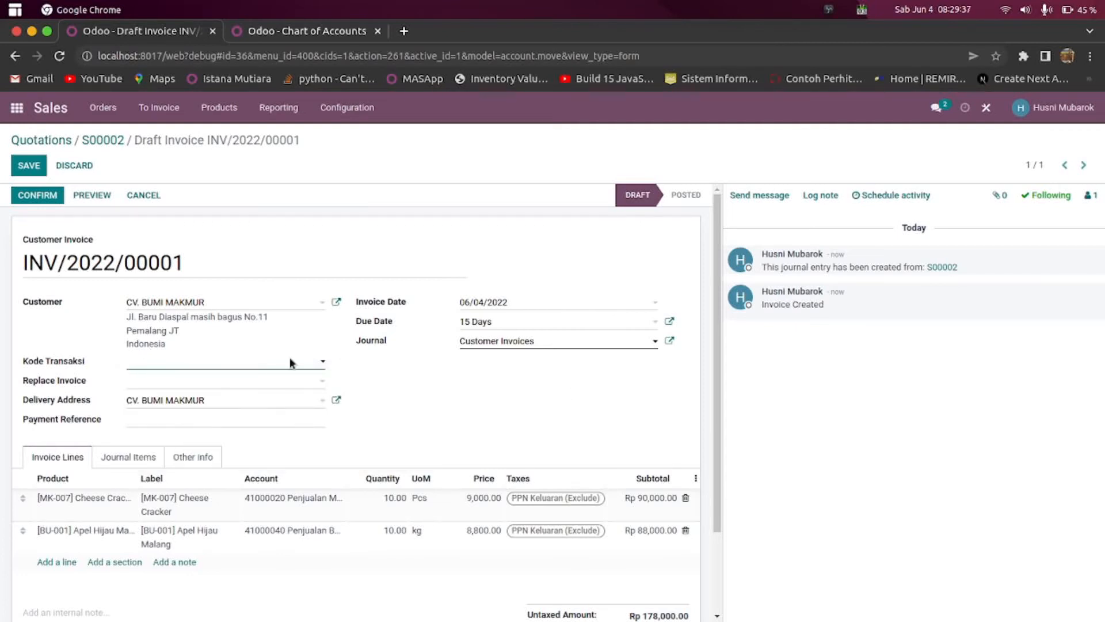
{"action": "left_click", "coordinate": [13, 166]}
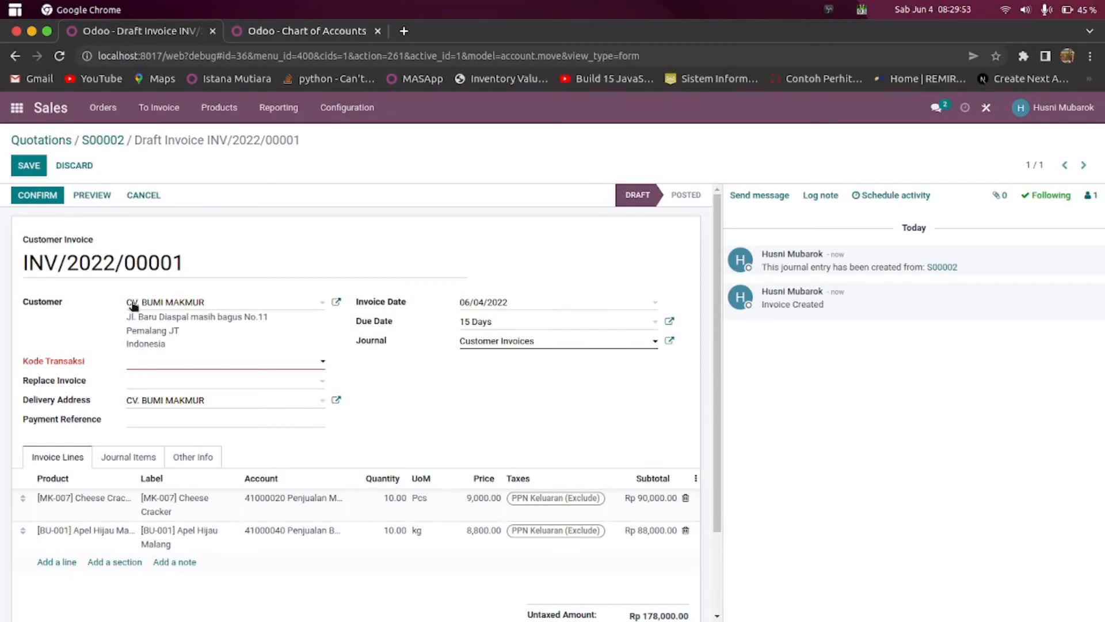
{"action": "left_click", "coordinate": [214, 363]}
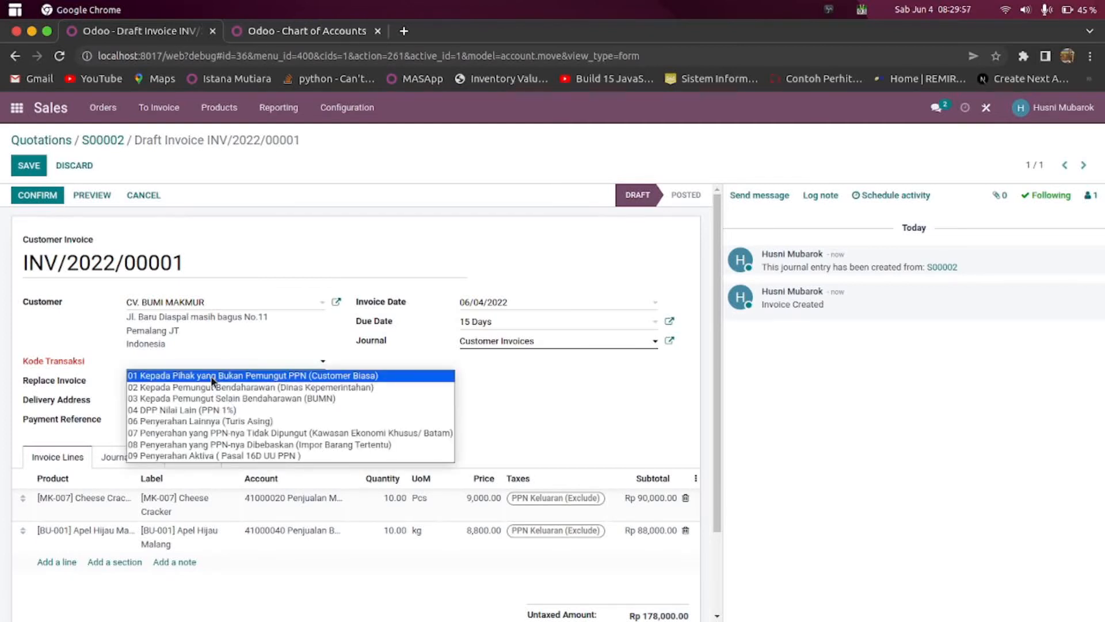
{"action": "left_click", "coordinate": [213, 375]}
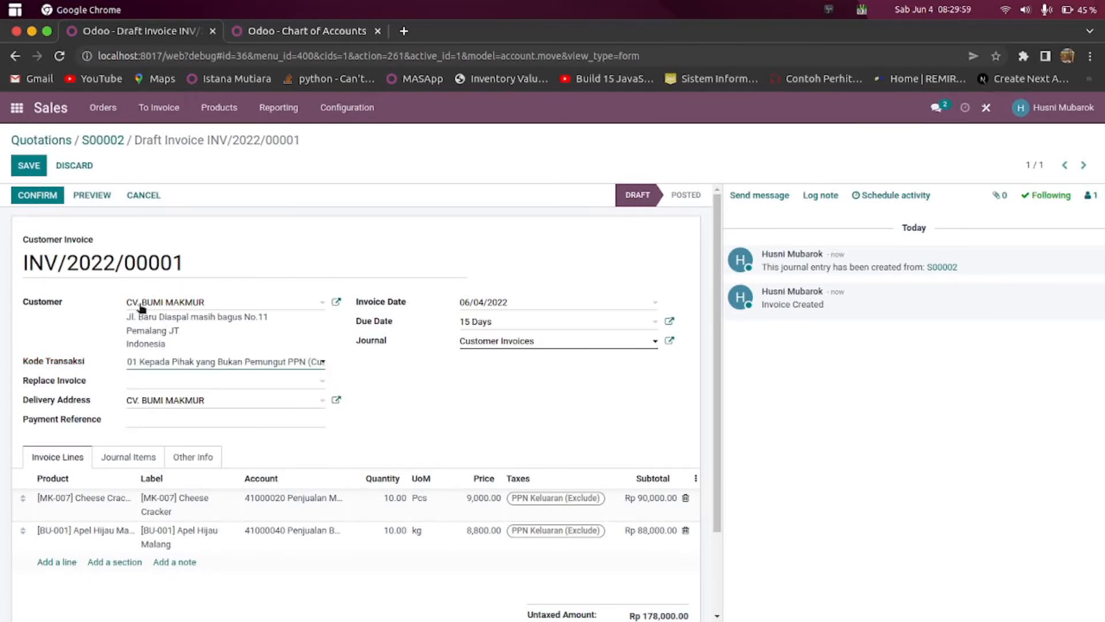
{"action": "left_click", "coordinate": [38, 168]}
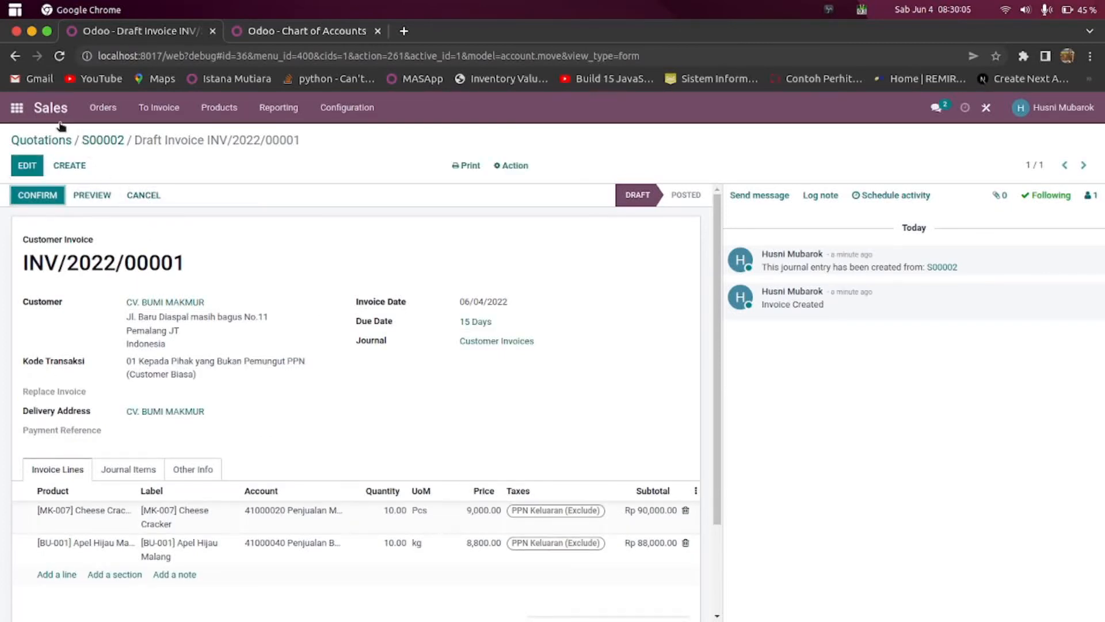
Switch to Accounting, open the customer e-Faktur number ranges, and start a new range
{"action": "left_click", "coordinate": [17, 107]}
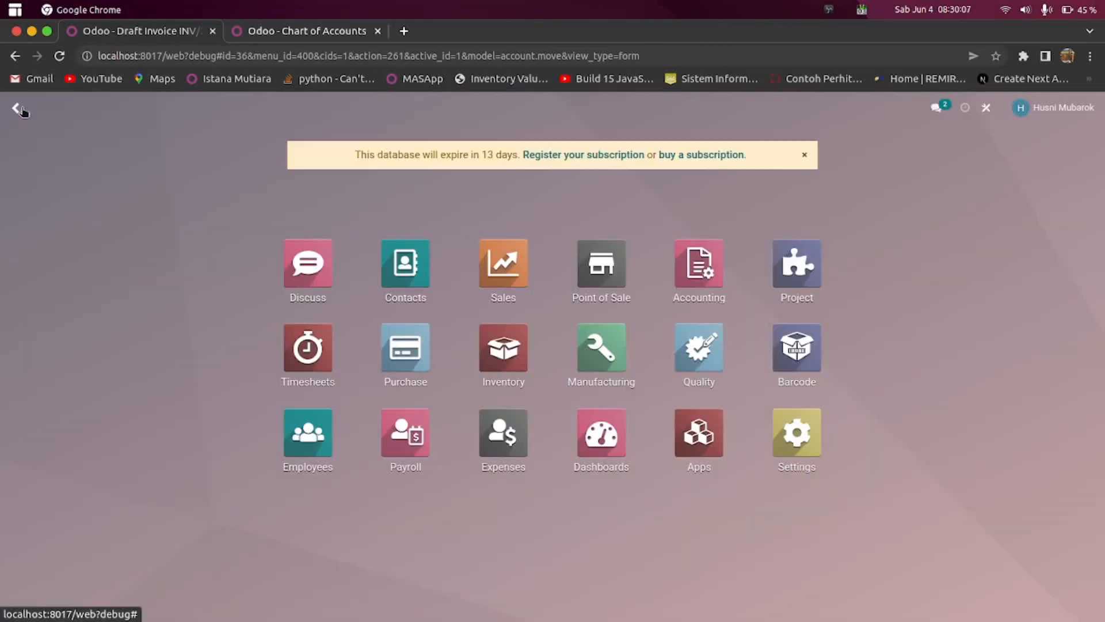
{"action": "left_click", "coordinate": [695, 262]}
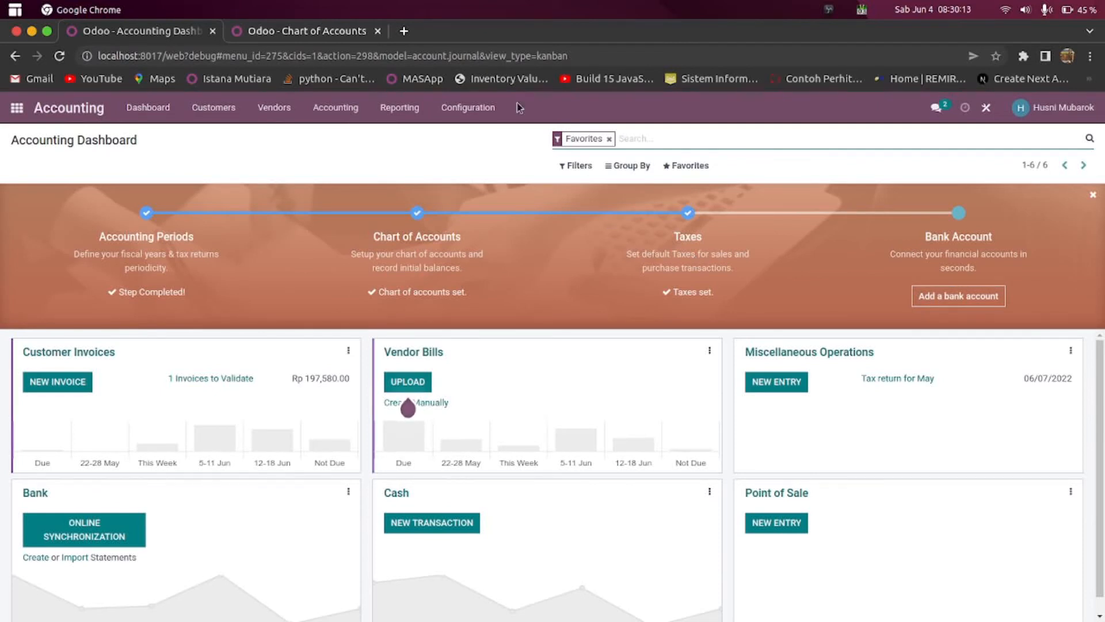
{"action": "left_click", "coordinate": [339, 108]}
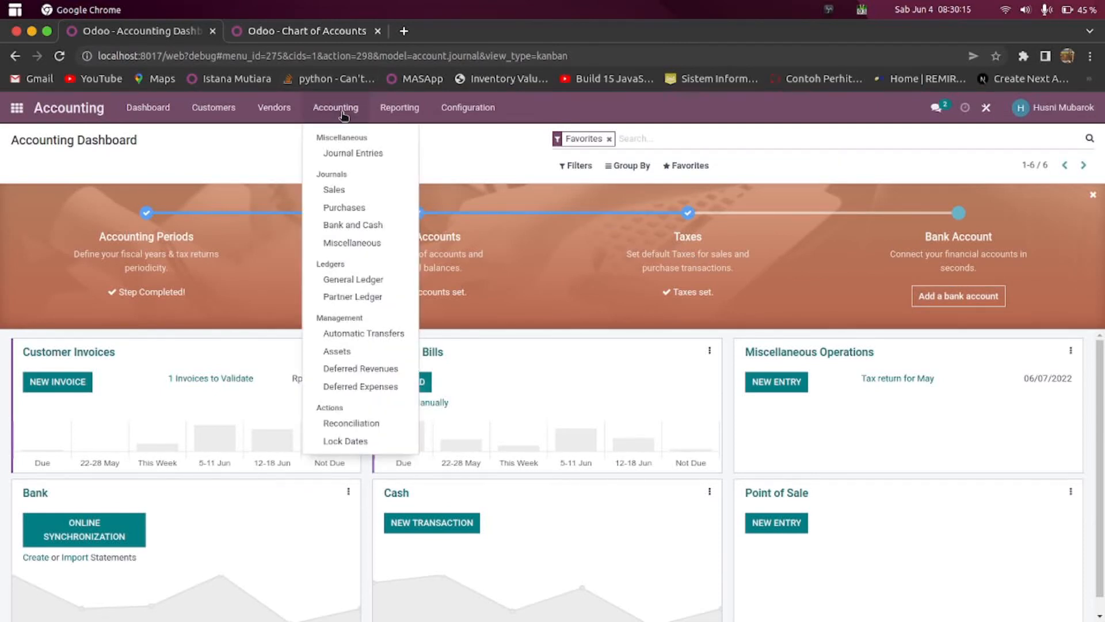
{"action": "mouse_move", "coordinate": [276, 111]}
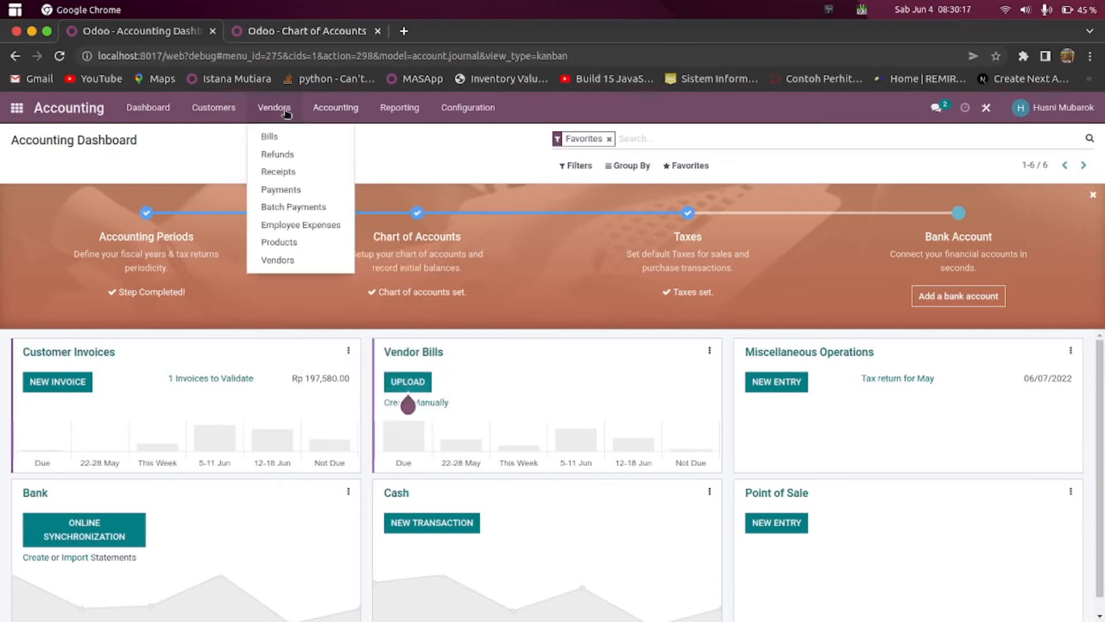
{"action": "mouse_move", "coordinate": [213, 109]}
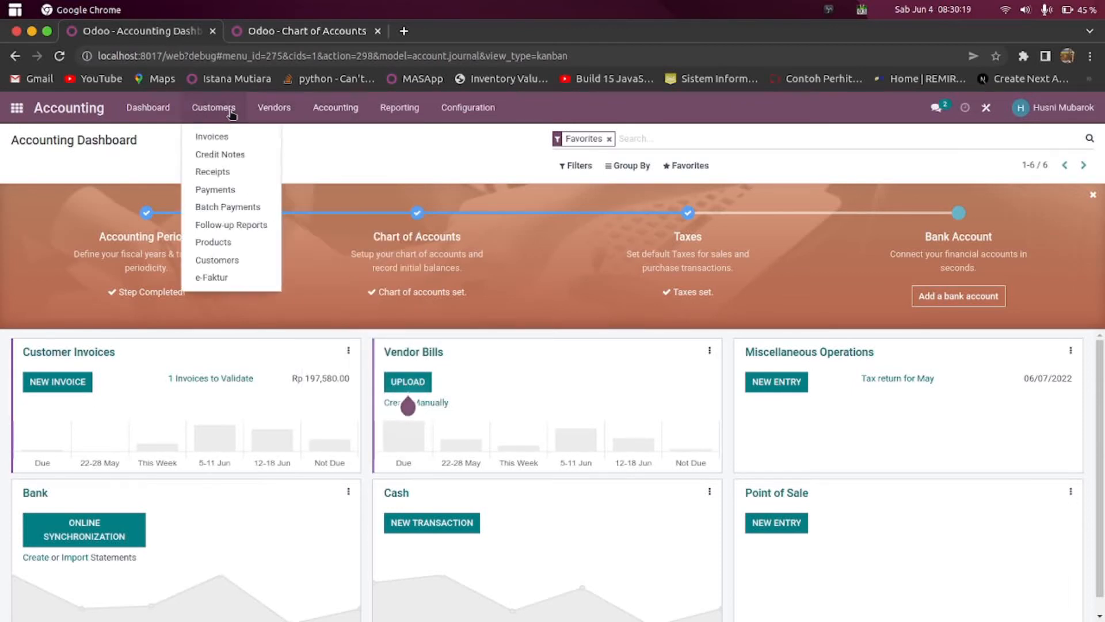
{"action": "left_click", "coordinate": [202, 278]}
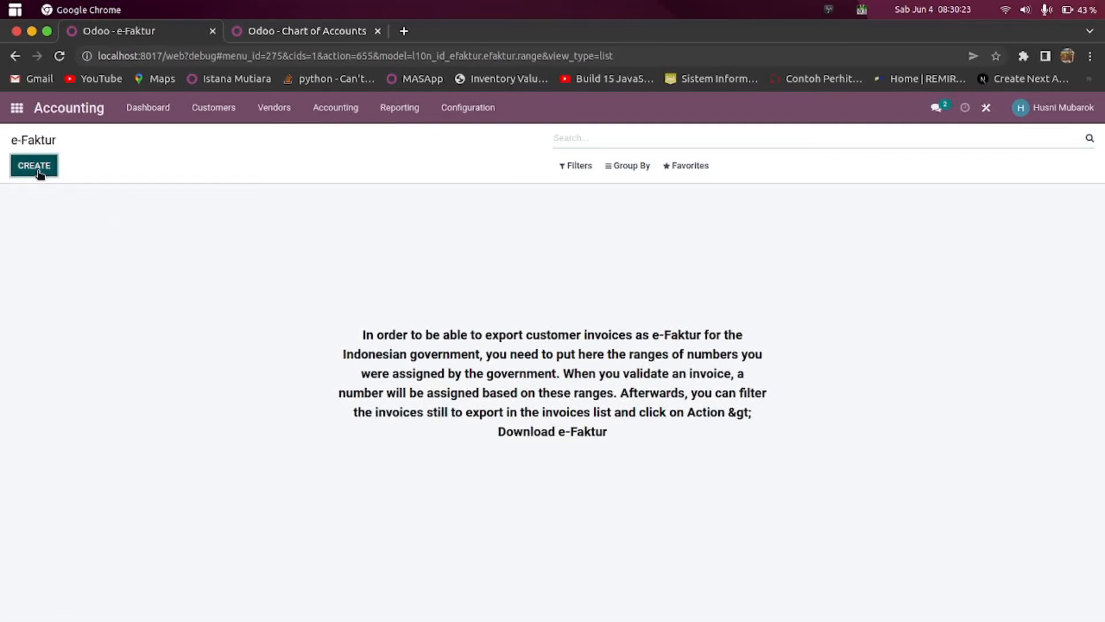
{"action": "left_click", "coordinate": [35, 167]}
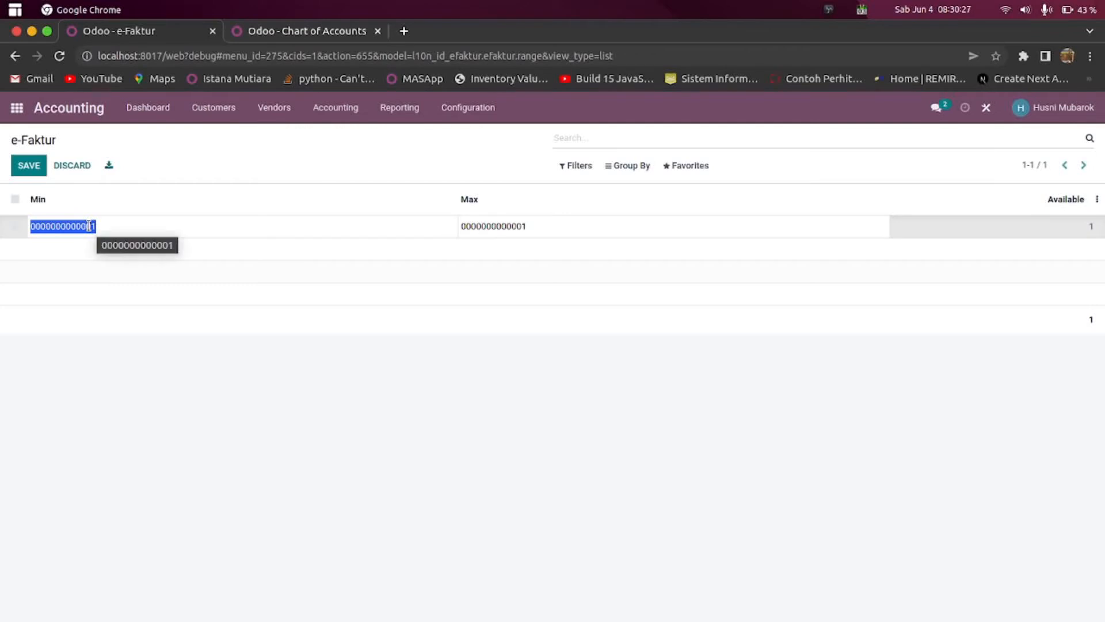
{"action": "left_click", "coordinate": [33, 226]}
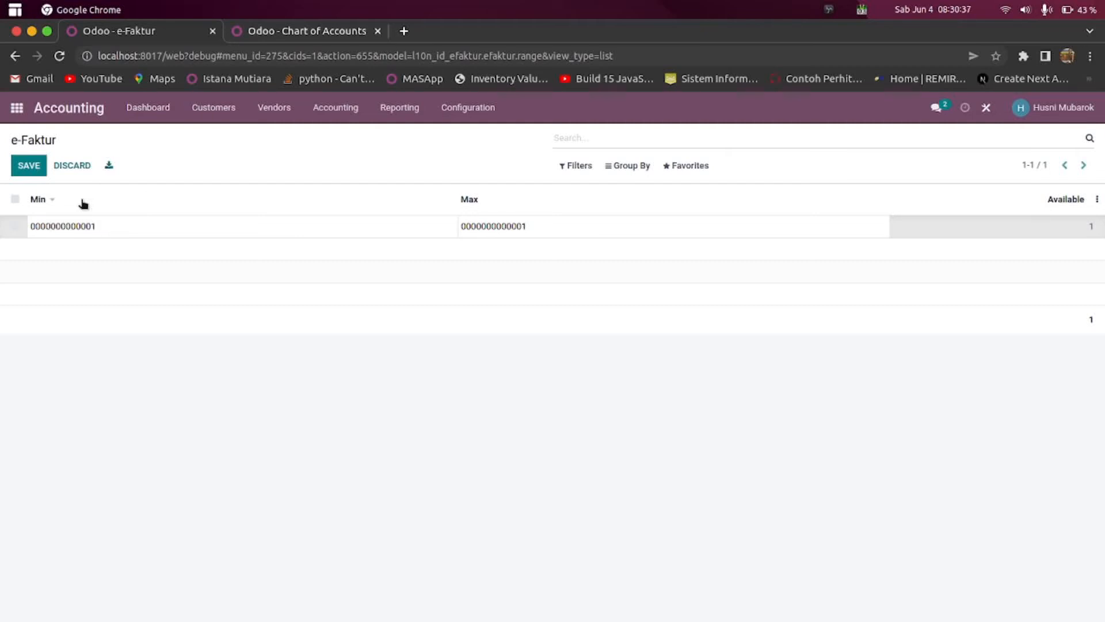
{"action": "key", "text": "shift+Left"}
{"action": "key", "text": "shift+Left"}
{"action": "key", "text": "shift+Left"}
{"action": "key", "text": "shift+Left"}
{"action": "type", "text": "2021"}
{"action": "left_click", "coordinate": [563, 226]}
{"action": "left_click", "coordinate": [526, 226]}
{"action": "left_click_drag", "start_coordinate": [517, 225], "coordinate": [527, 226]}
{"action": "type", "text": "10"}
{"action": "left_click", "coordinate": [506, 155]}
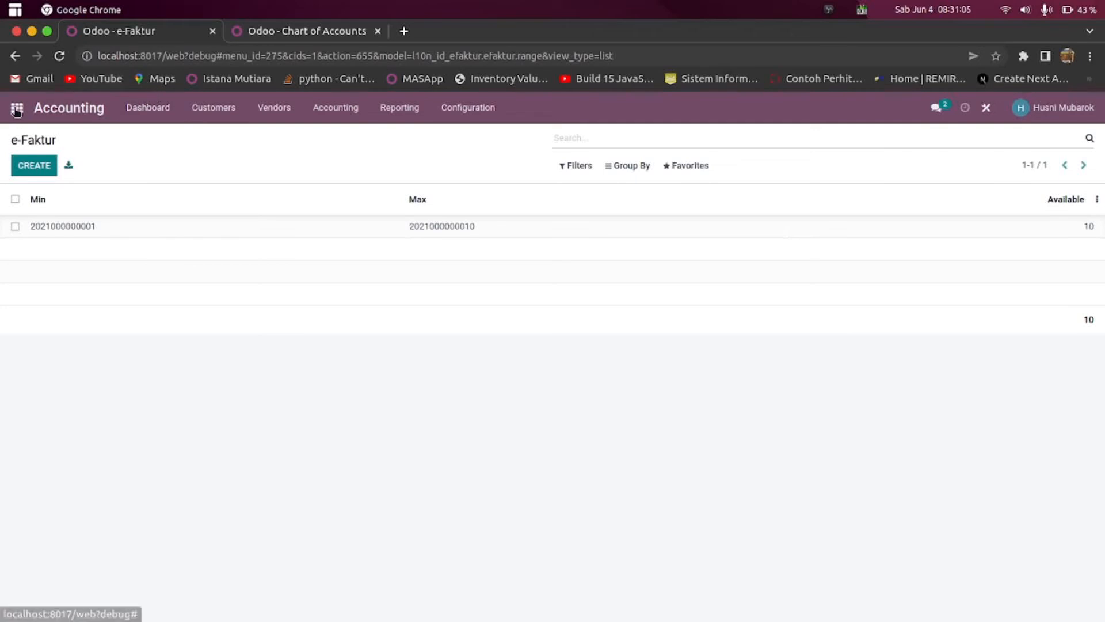
Open the CV. BUMI MAKMUR draft invoice from the customer invoices and confirm it
{"action": "left_click", "coordinate": [210, 107]}
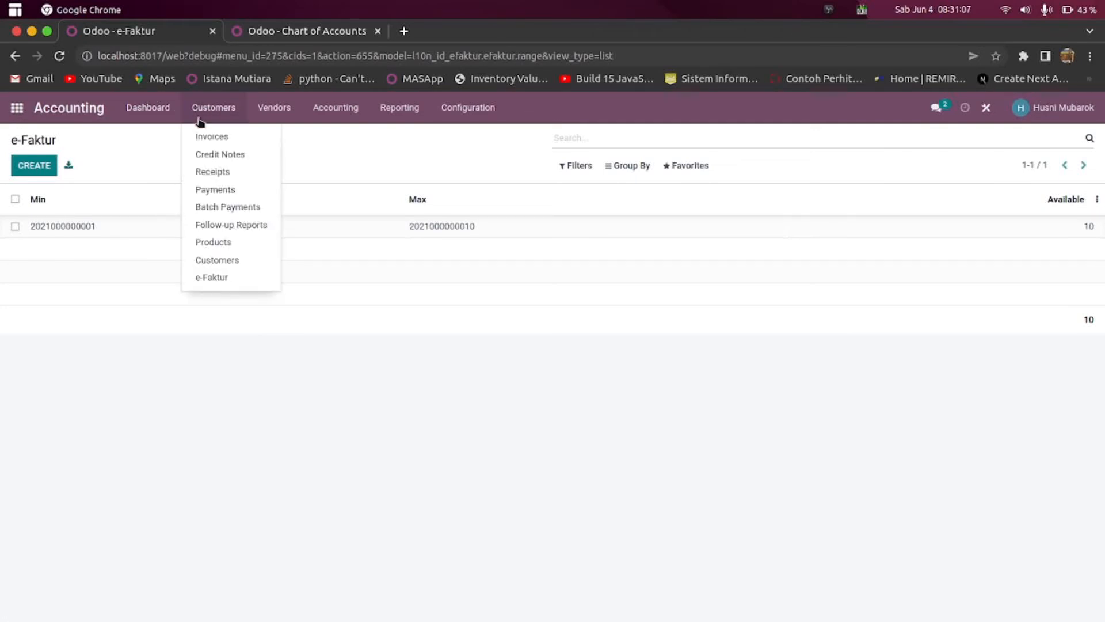
{"action": "left_click", "coordinate": [210, 137]}
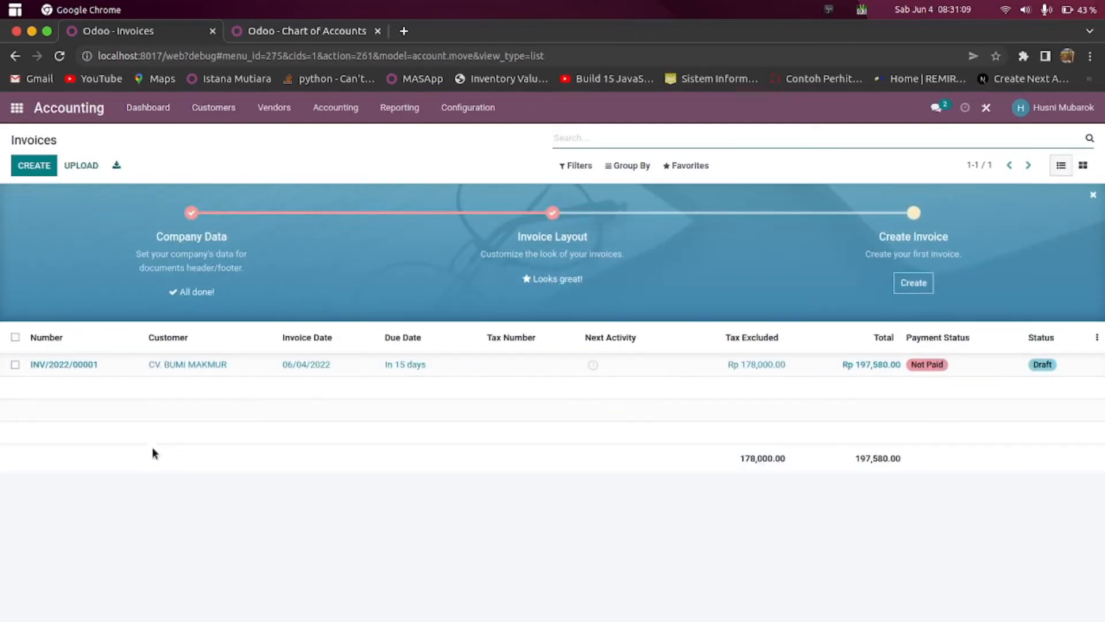
{"action": "left_click", "coordinate": [195, 373]}
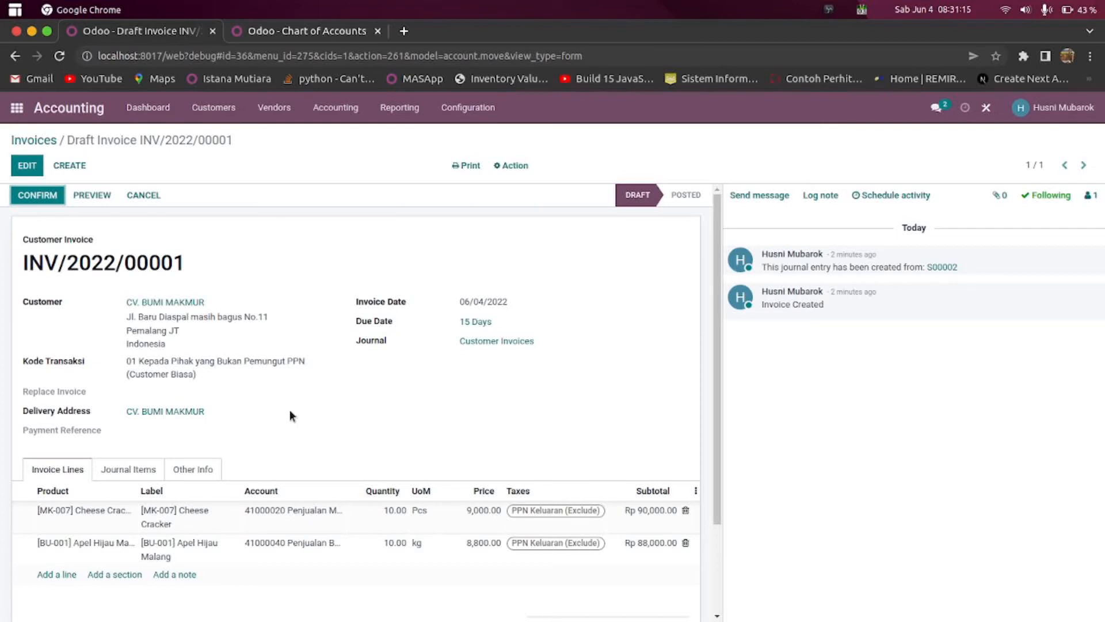
{"action": "left_click", "coordinate": [48, 196]}
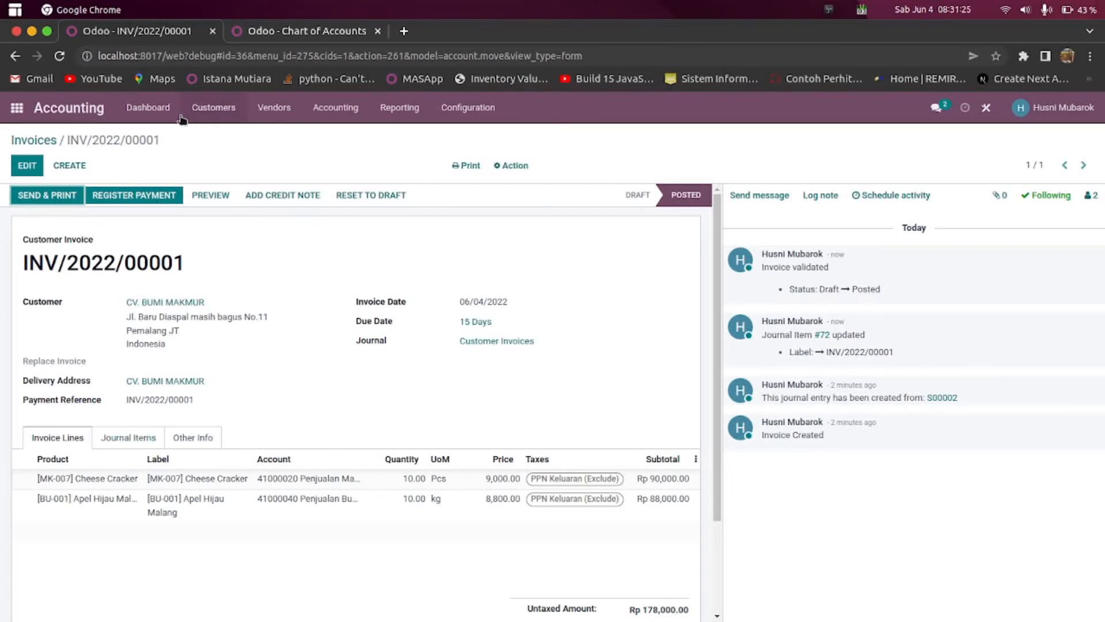
Open the CV. BARU BANGKIT request for quotation in Purchase and confirm the order
{"action": "left_click", "coordinate": [17, 107]}
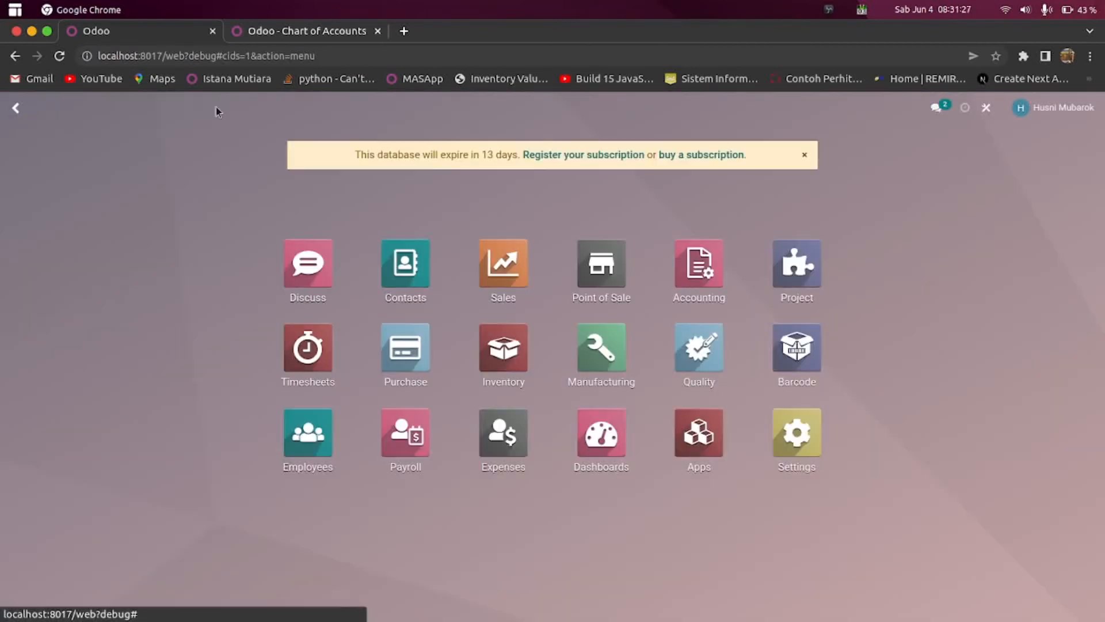
{"action": "left_click", "coordinate": [404, 348]}
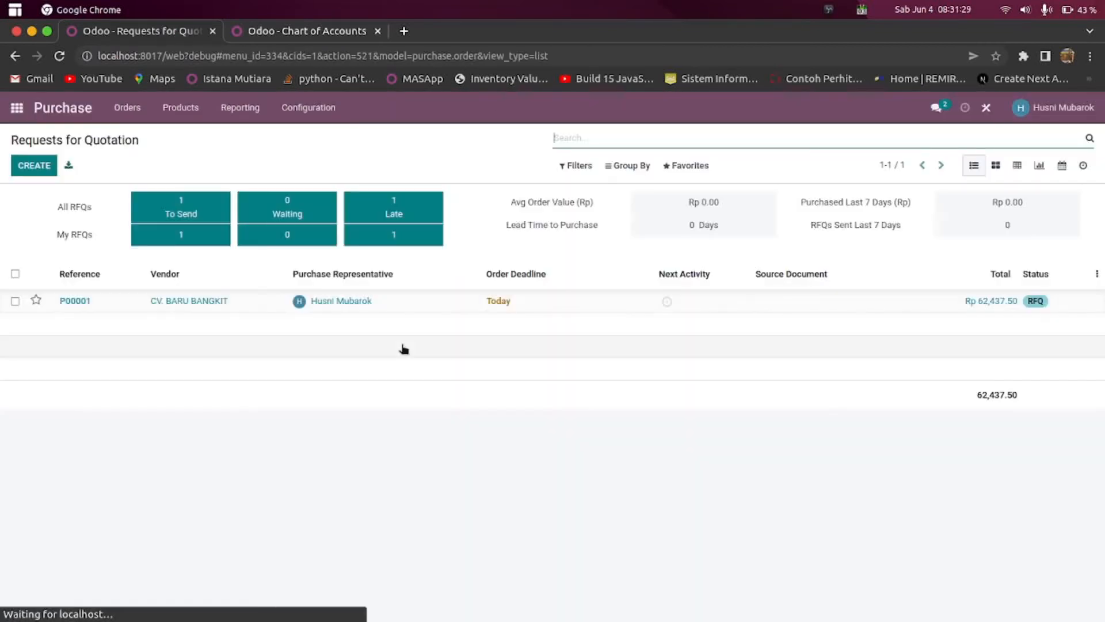
{"action": "left_click", "coordinate": [185, 300]}
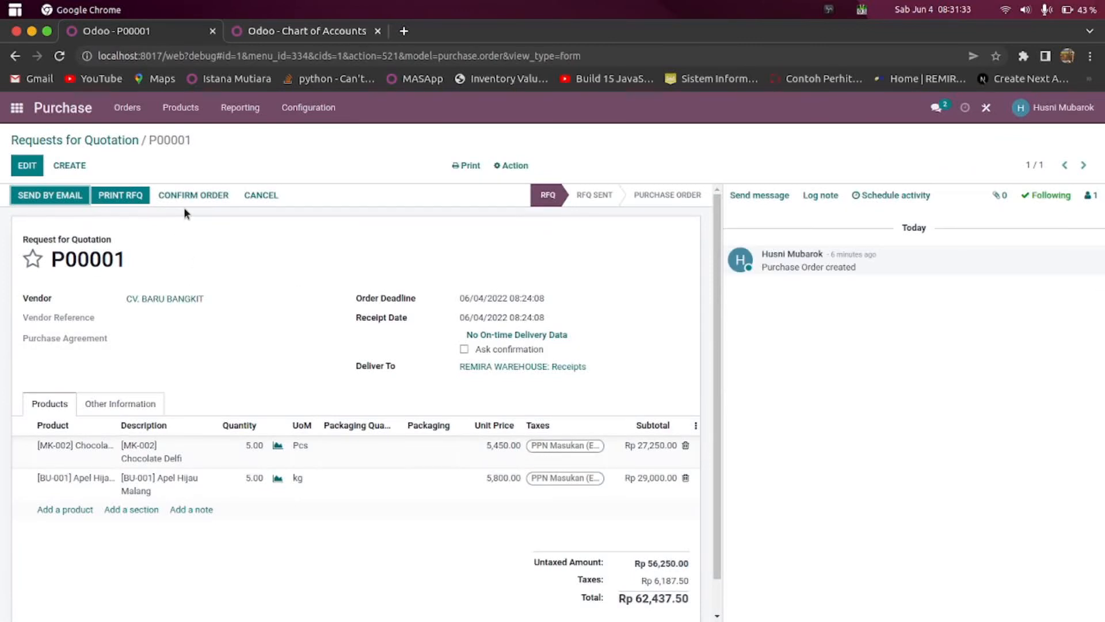
{"action": "left_click", "coordinate": [197, 196]}
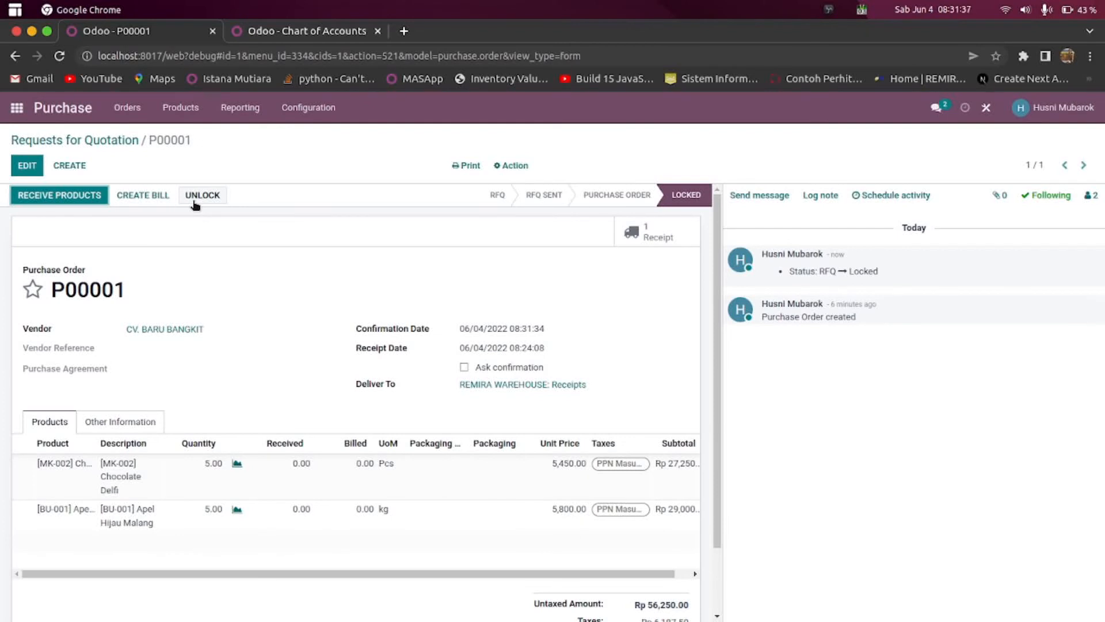
Edit the purchase order's receipt and record 5 Pcs of Chocolate Delfi as done into WH/Stock
{"action": "left_click", "coordinate": [51, 197]}
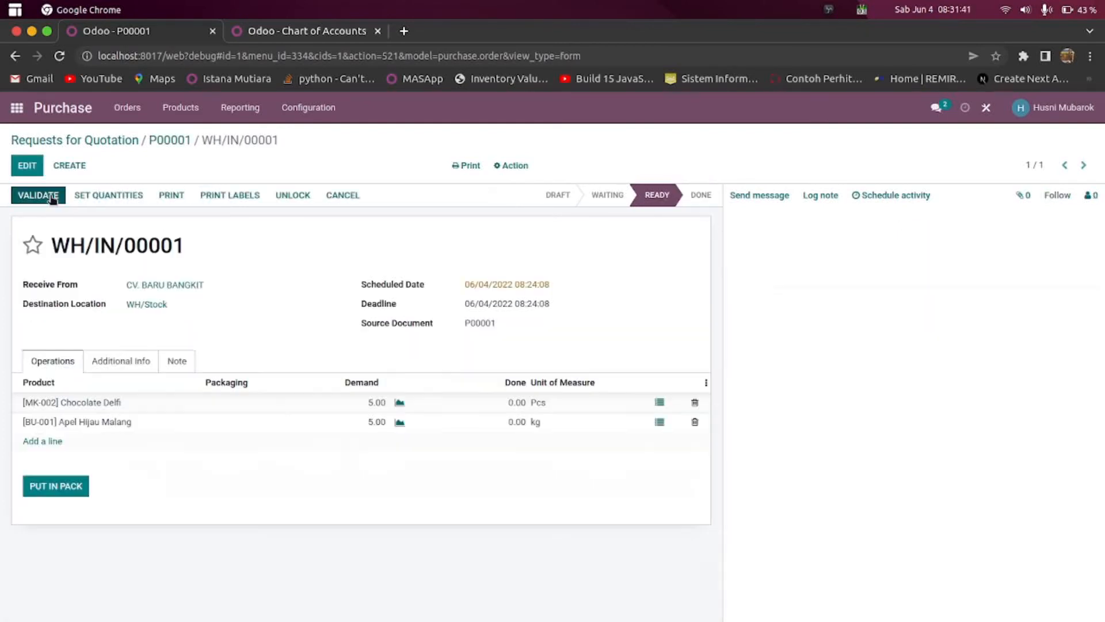
{"action": "left_click", "coordinate": [26, 167]}
{"action": "left_click", "coordinate": [501, 407]}
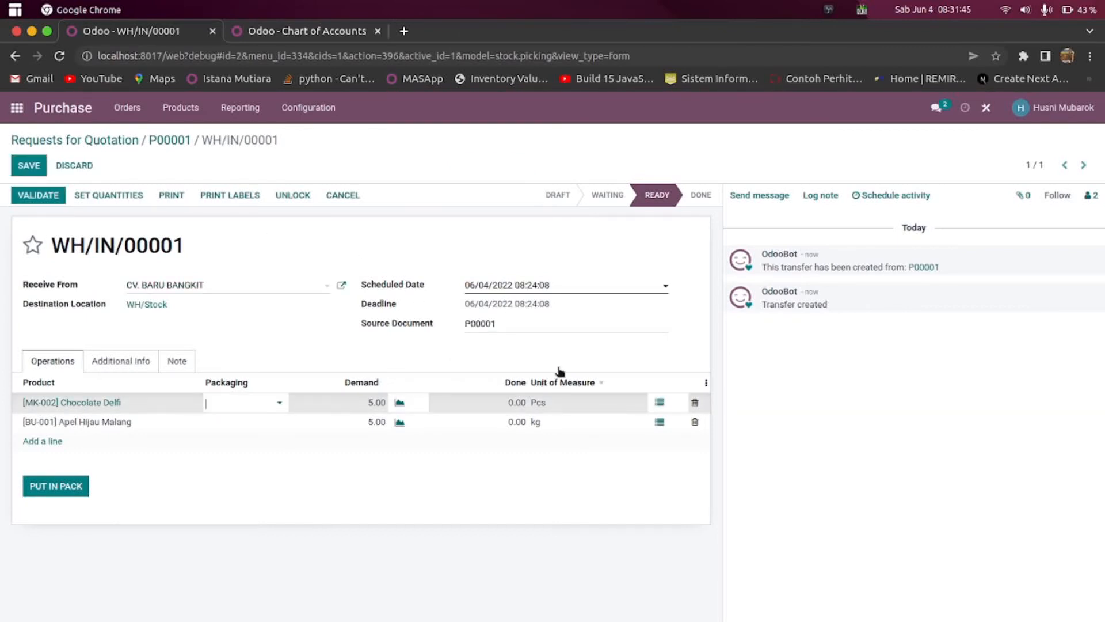
{"action": "left_click", "coordinate": [662, 401]}
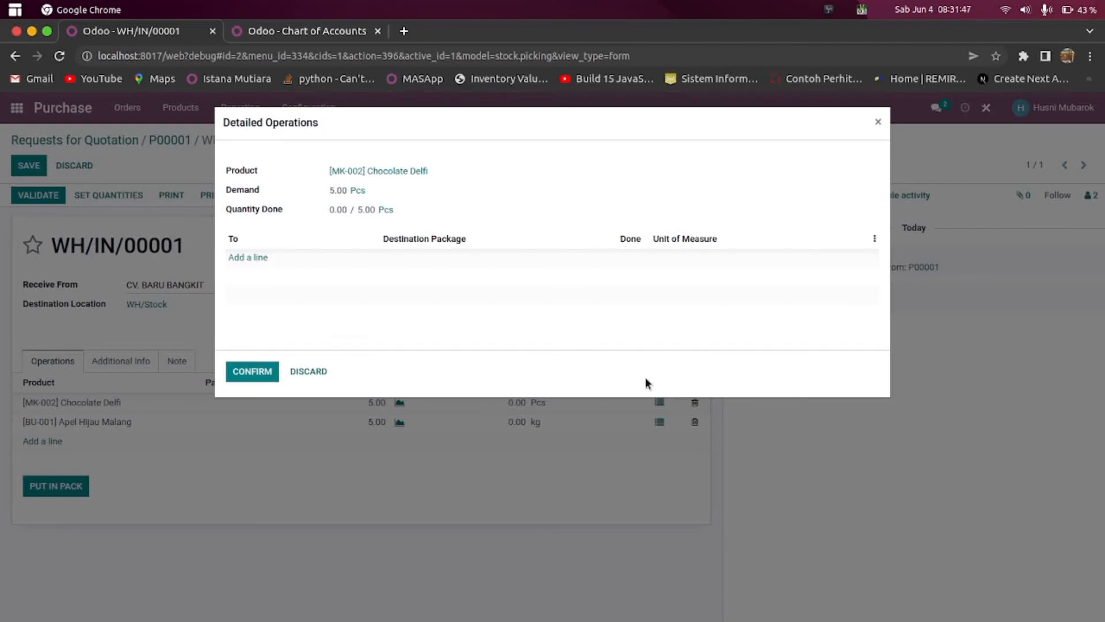
{"action": "left_click", "coordinate": [252, 257]}
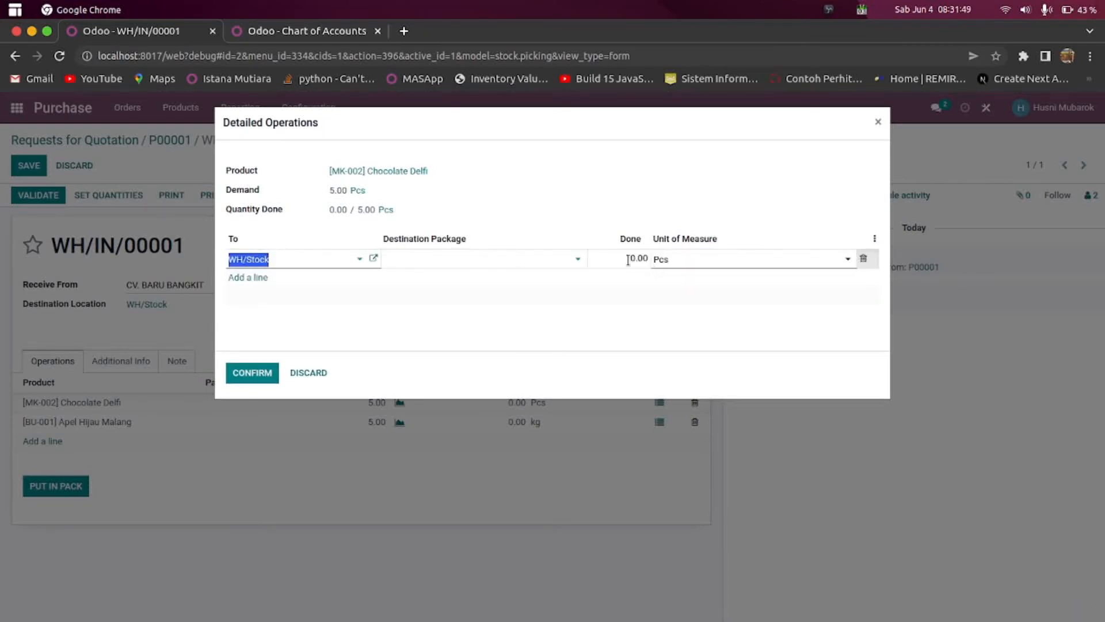
{"action": "left_click", "coordinate": [647, 254]}
{"action": "type", "text": "5"}
{"action": "left_click", "coordinate": [245, 374]}
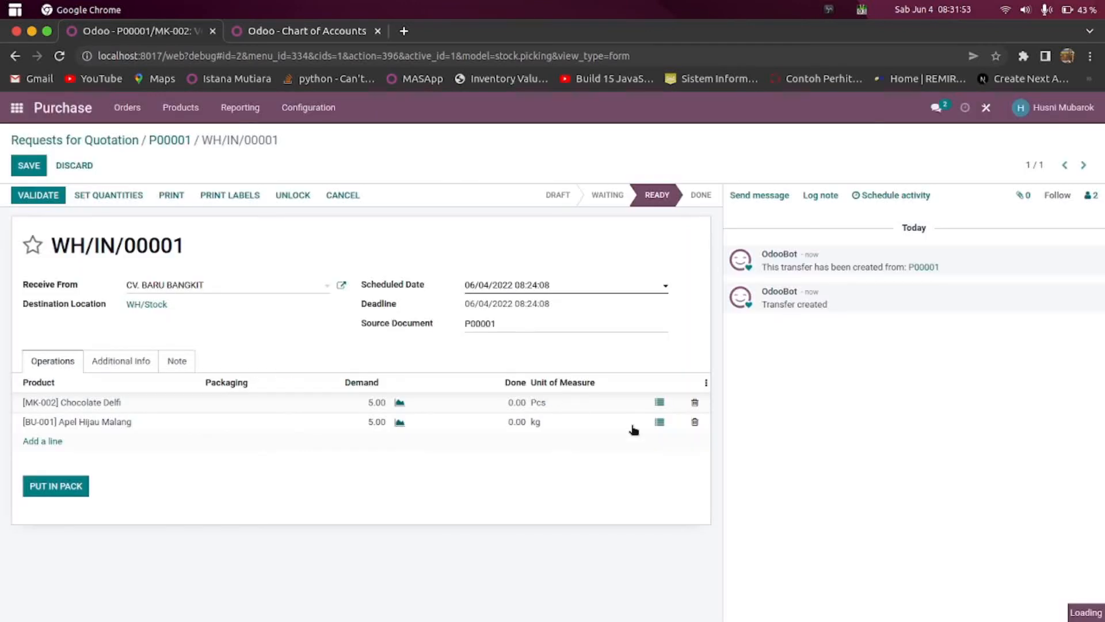
Record 5 kg of Apel Hijau Malang as done into WH/Stock on the receipt
{"action": "left_click", "coordinate": [660, 422]}
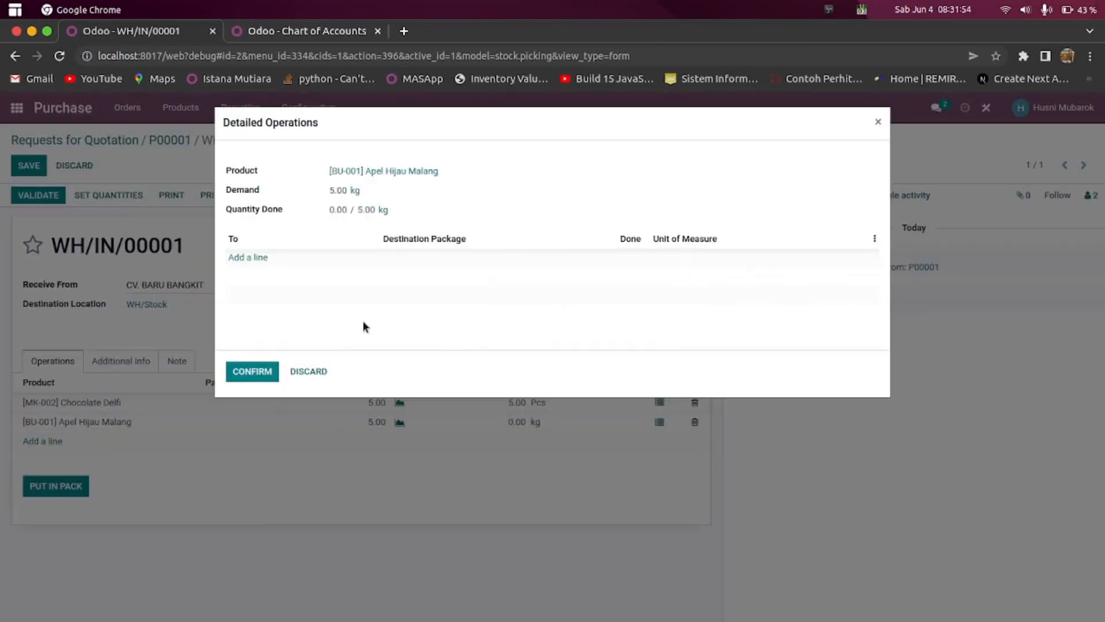
{"action": "left_click", "coordinate": [252, 259]}
{"action": "left_click", "coordinate": [616, 258]}
{"action": "type", "text": "5"}
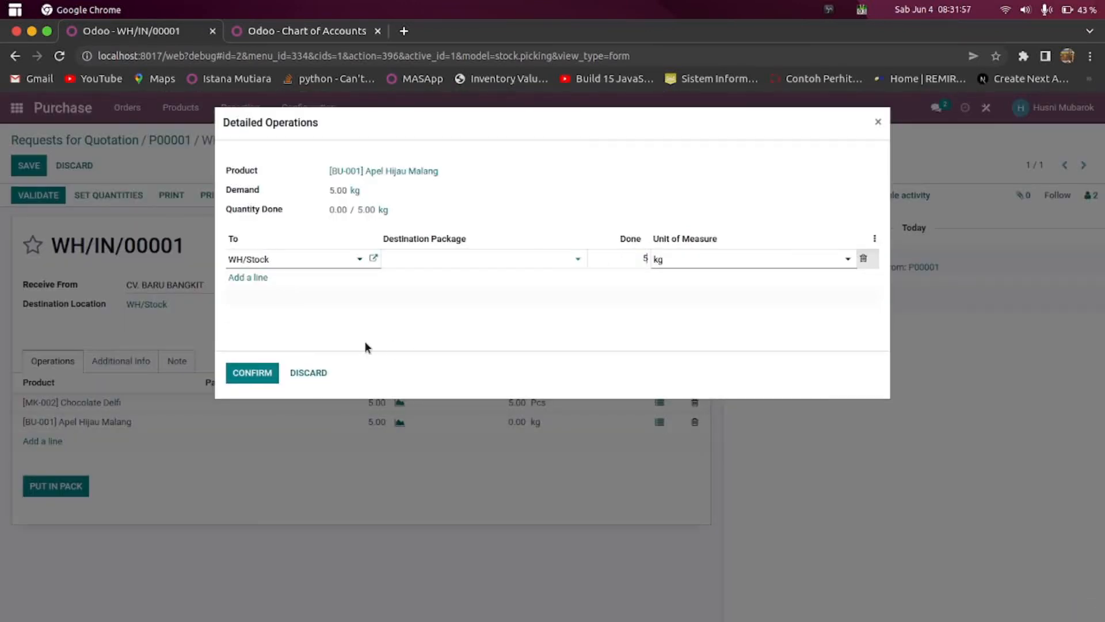
{"action": "left_click", "coordinate": [347, 328]}
{"action": "left_click", "coordinate": [254, 373]}
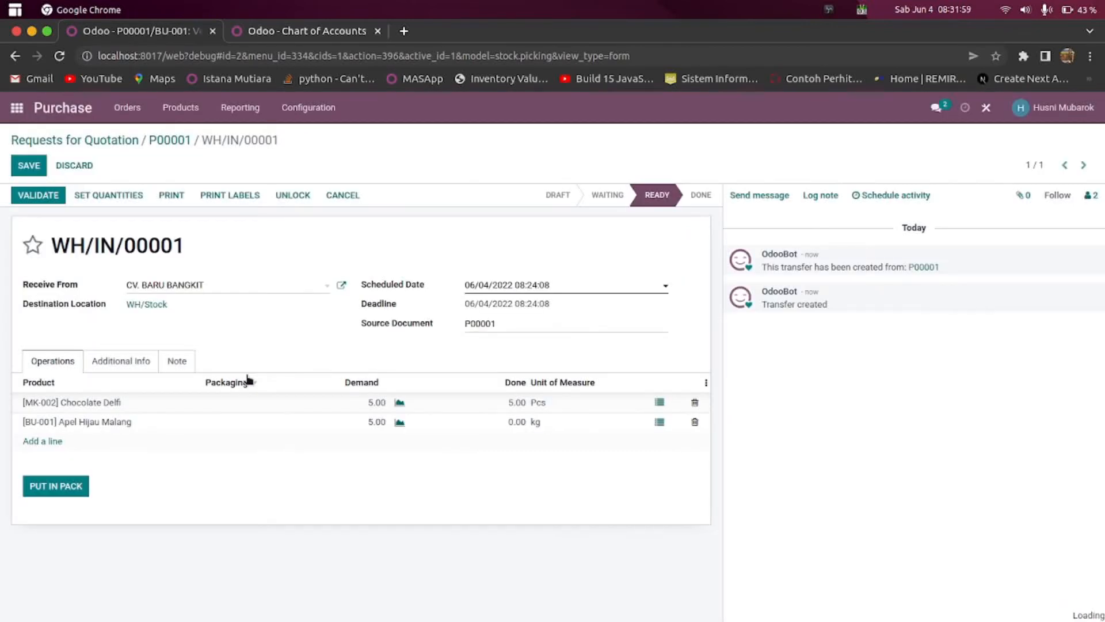
Save and validate the CV. BARU BANGKIT receipt, and create a vendor bill from its purchase order
{"action": "left_click", "coordinate": [23, 166]}
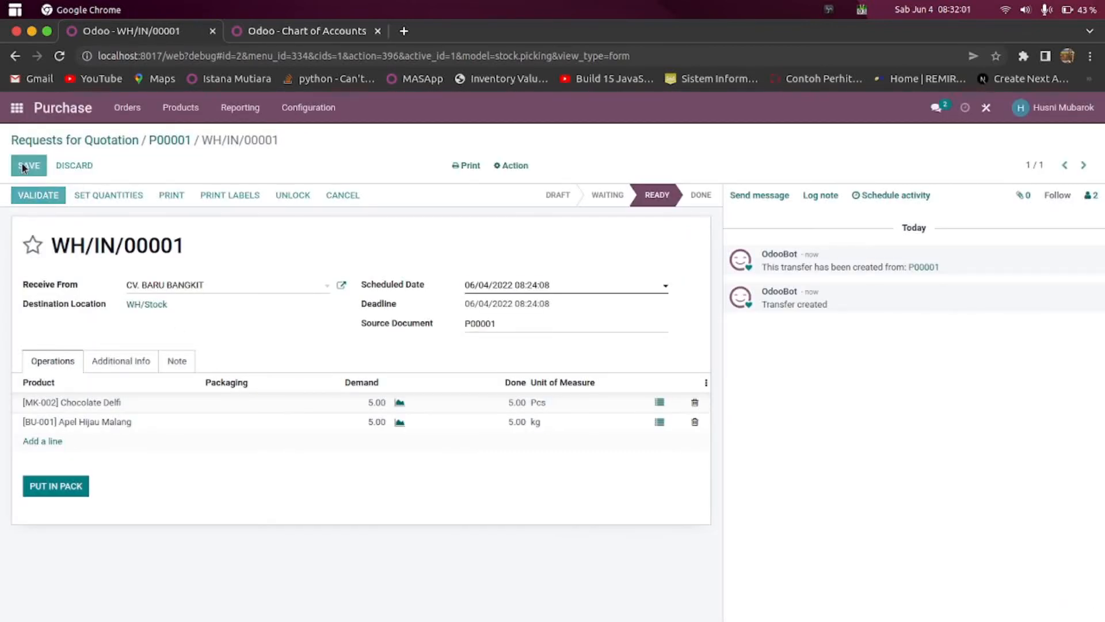
{"action": "left_click", "coordinate": [46, 198]}
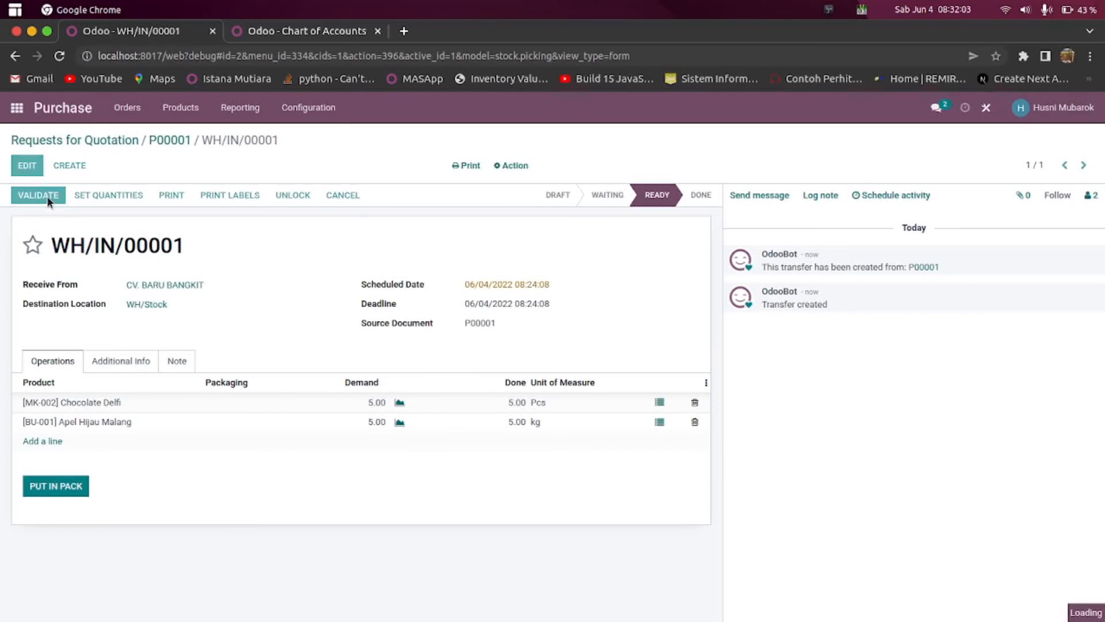
{"action": "left_click", "coordinate": [166, 142]}
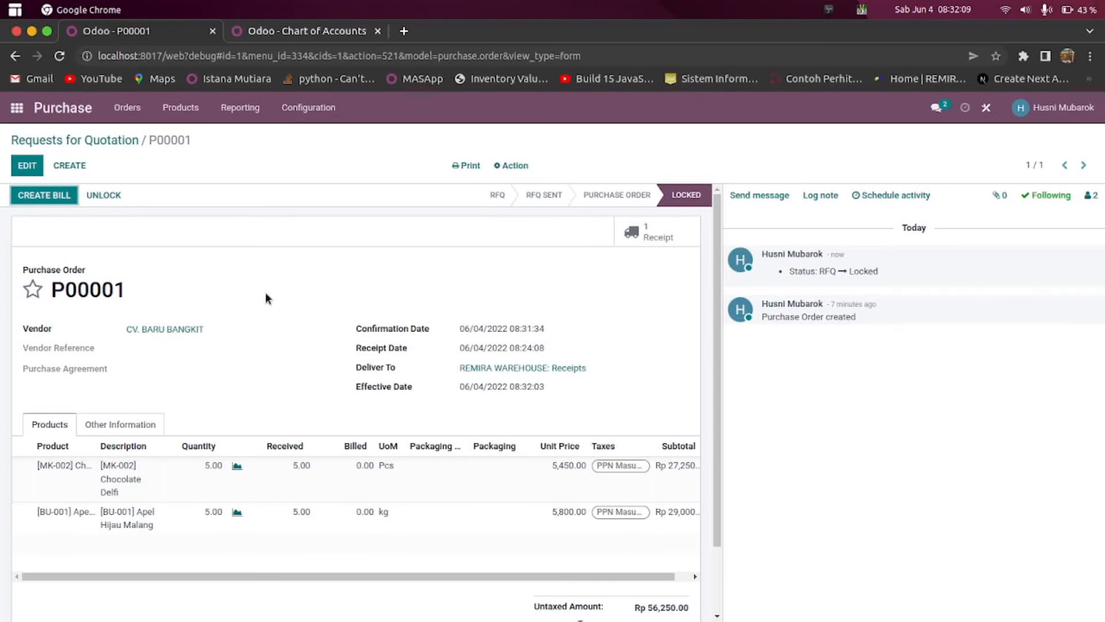
{"action": "left_click", "coordinate": [41, 198]}
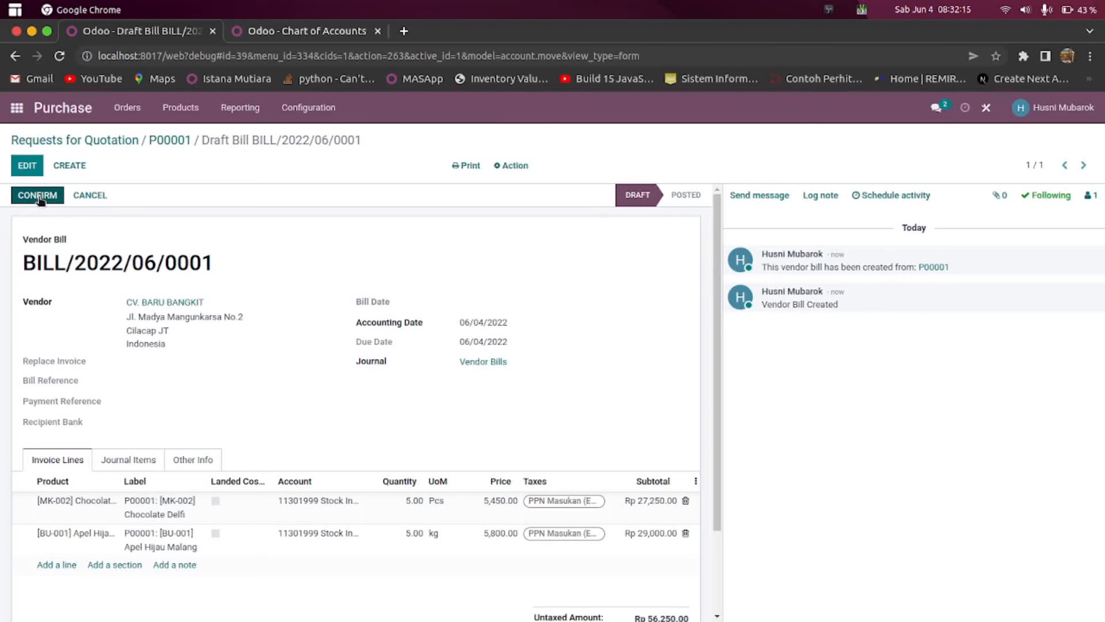
Set the draft vendor bill's Bill Date to 06/04/2022 and review its journal items and other info
{"action": "left_click", "coordinate": [29, 167]}
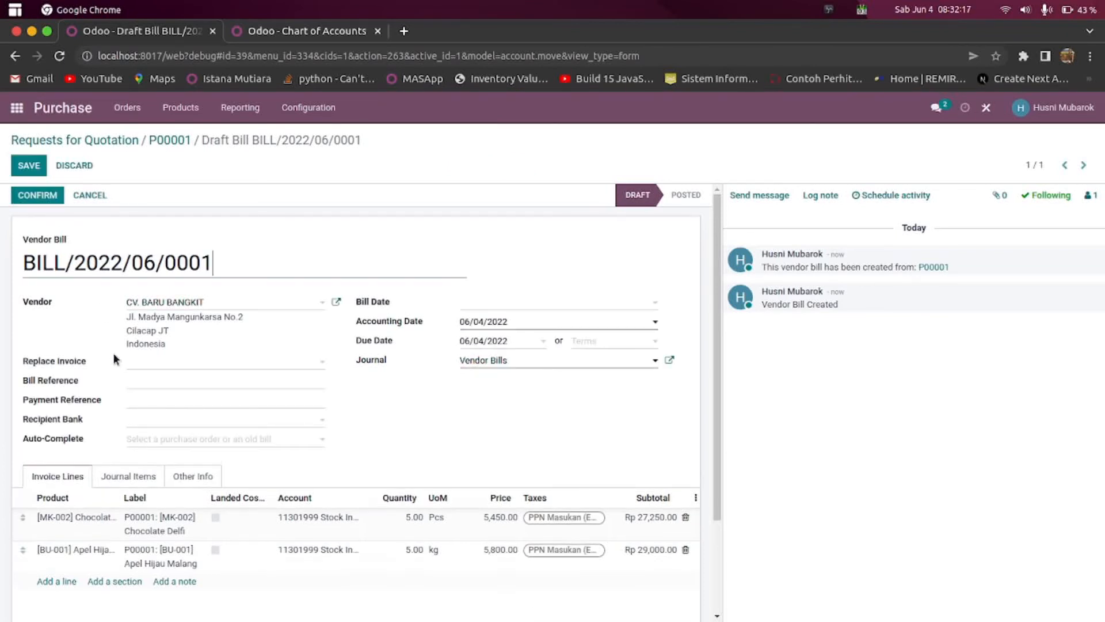
{"action": "left_click", "coordinate": [605, 304]}
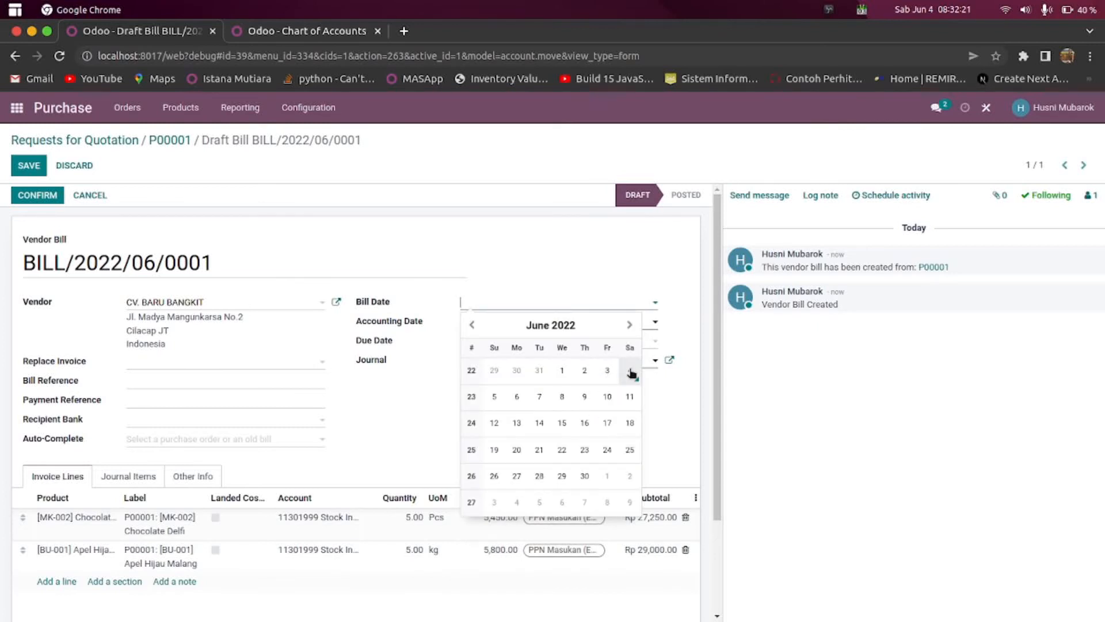
{"action": "left_click", "coordinate": [629, 371]}
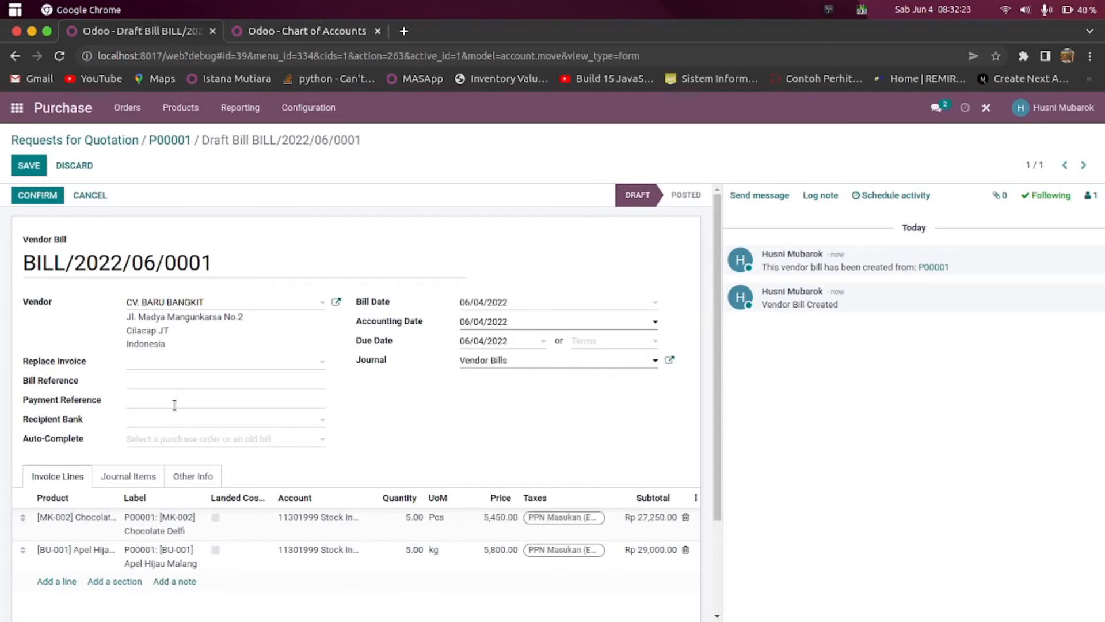
{"action": "left_click", "coordinate": [134, 480]}
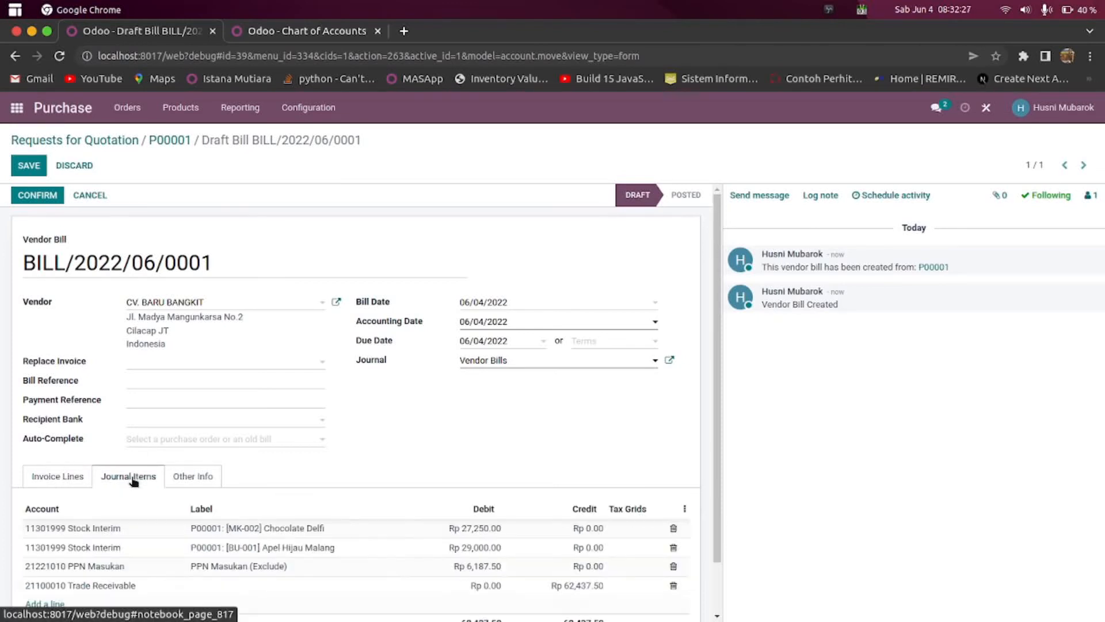
{"action": "scroll", "coordinate": [144, 456], "scroll_direction": "down", "scroll_amount": 1}
{"action": "left_click", "coordinate": [180, 420]}
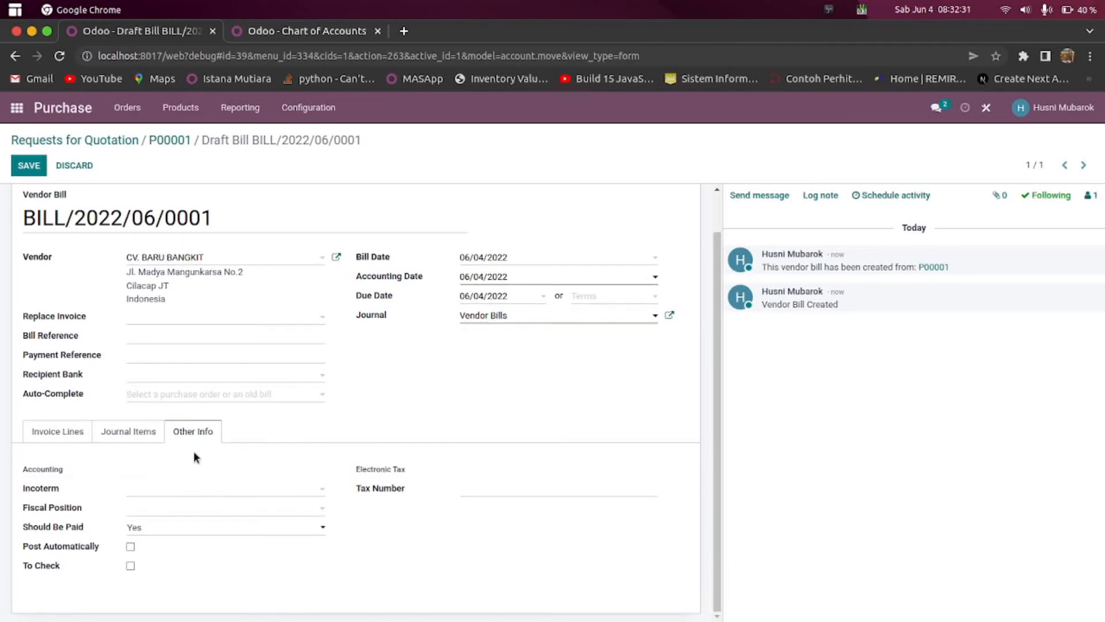
{"action": "left_click", "coordinate": [56, 437]}
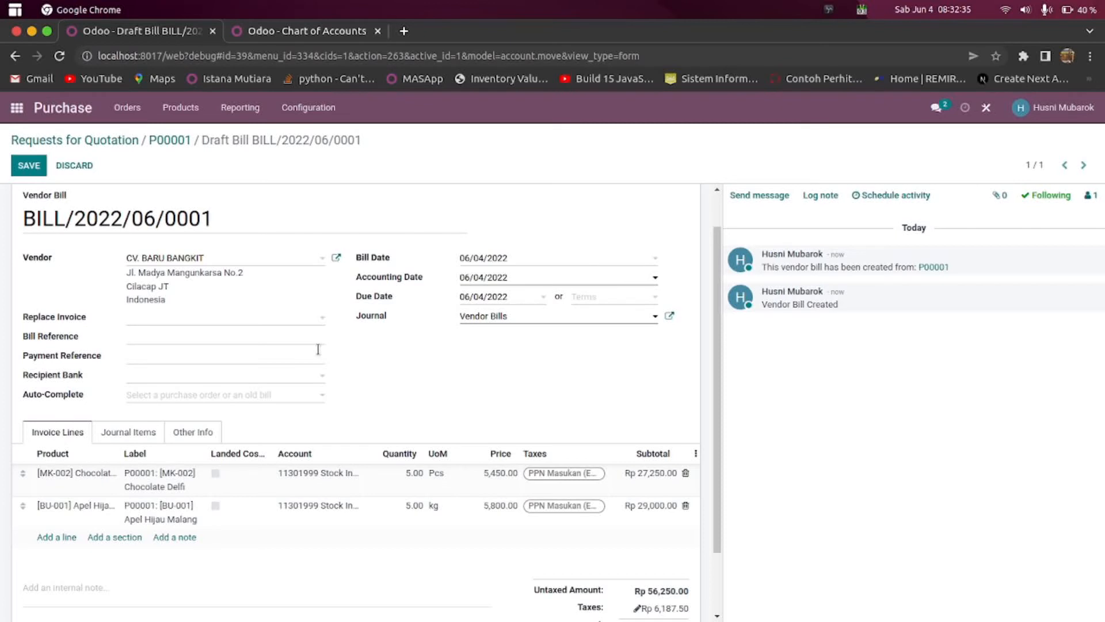
Save the CV. BARU BANGKIT vendor bill and confirm it
{"action": "scroll", "coordinate": [510, 392], "scroll_direction": "up", "scroll_amount": 1}
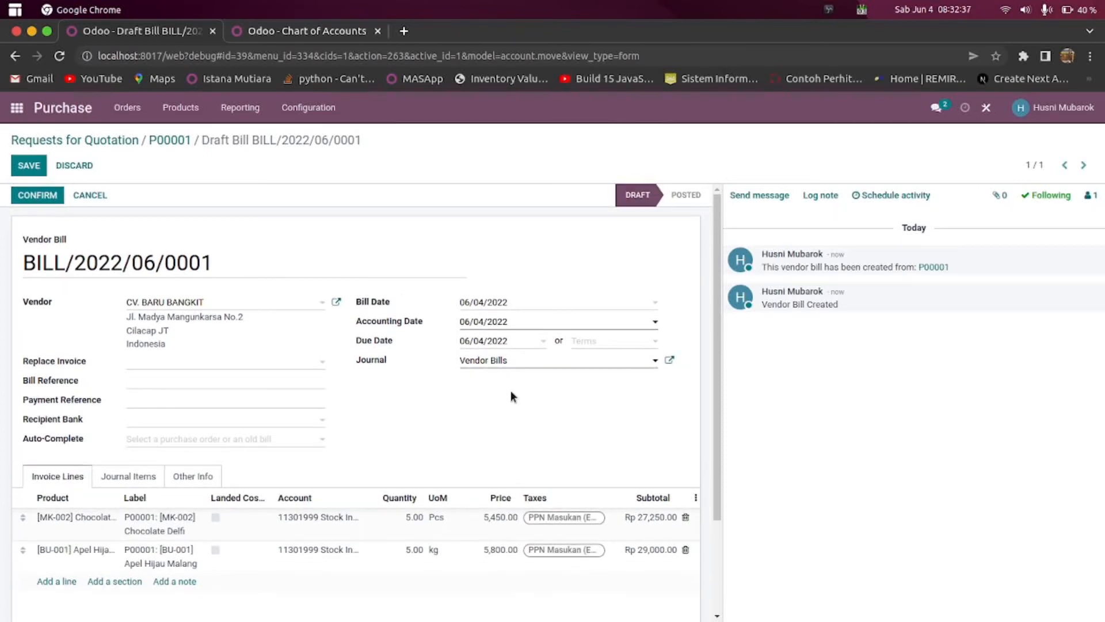
{"action": "left_click", "coordinate": [28, 169]}
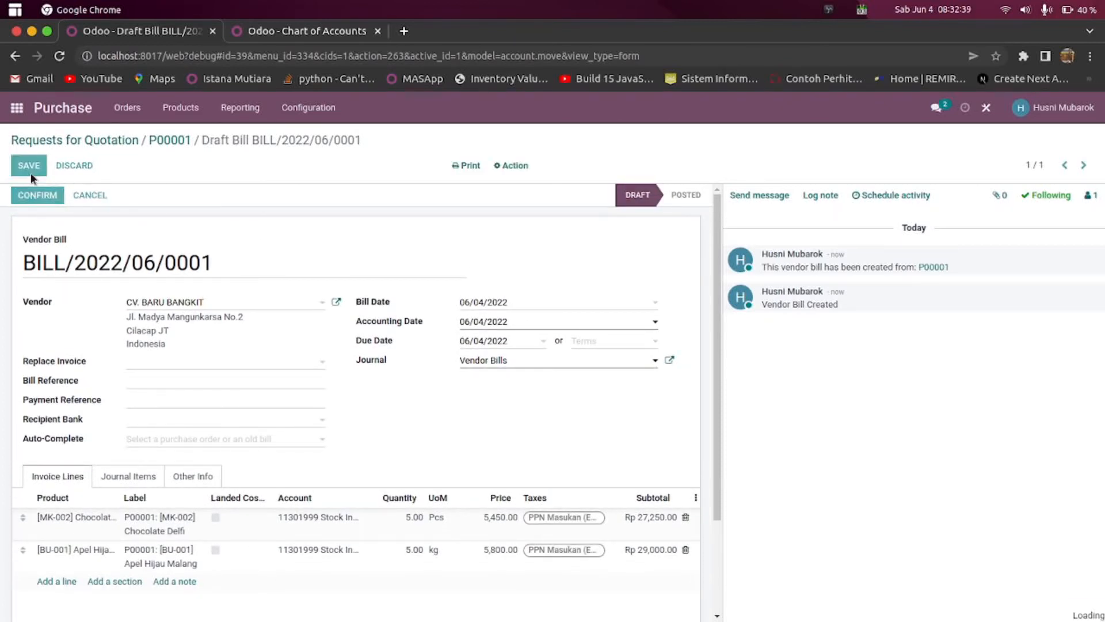
{"action": "left_click", "coordinate": [35, 196]}
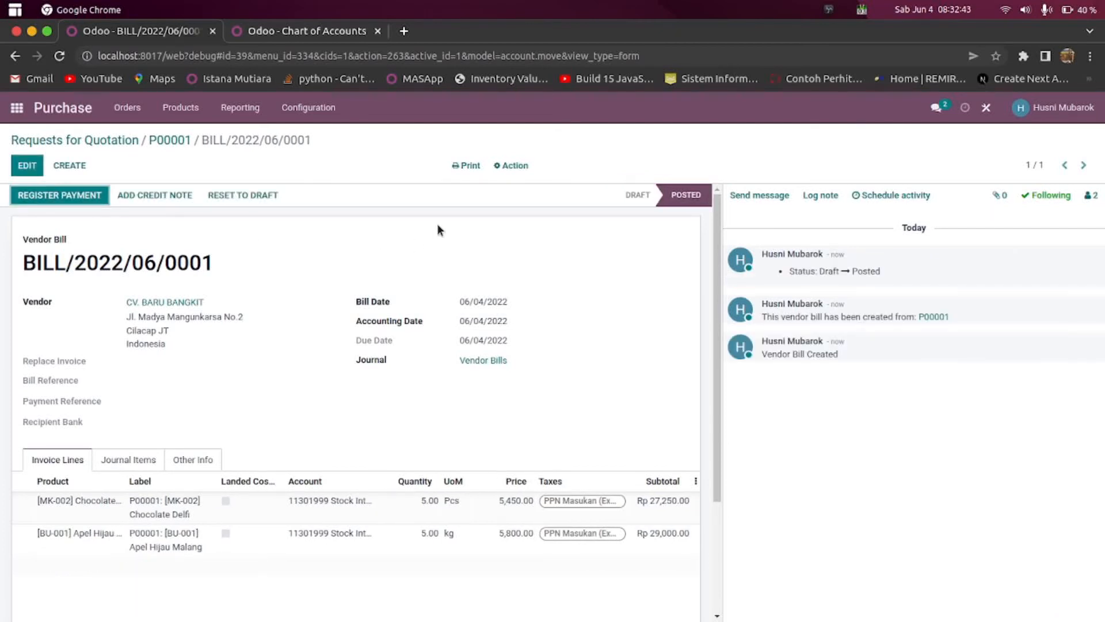
Examine the Accounting dashboard's journal cards and the list of configured journals
{"action": "left_click", "coordinate": [17, 109]}
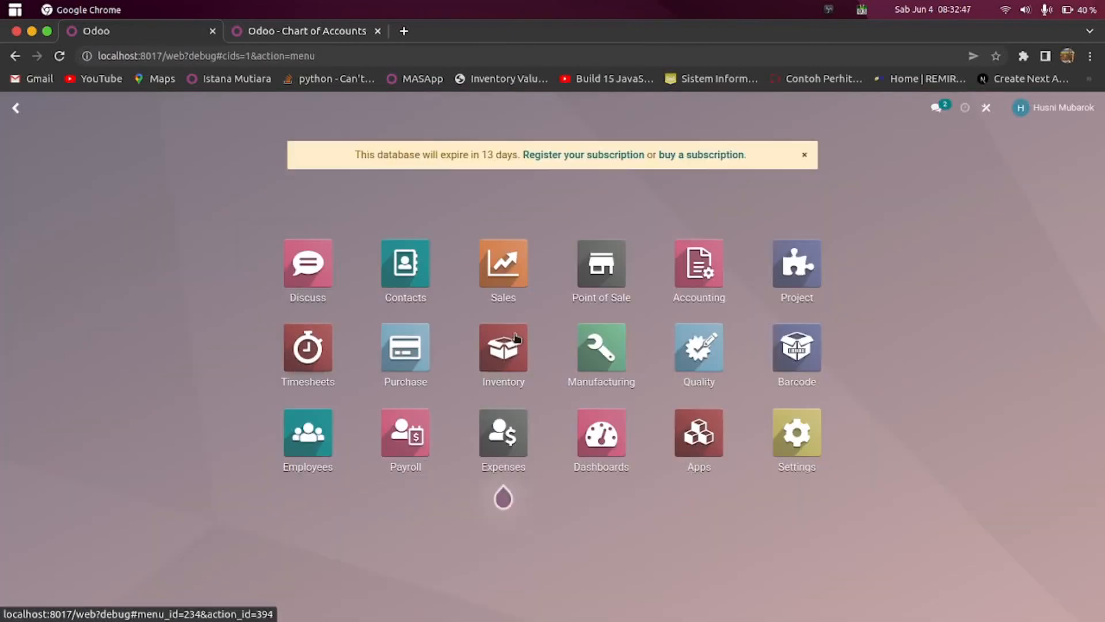
{"action": "left_click", "coordinate": [693, 253]}
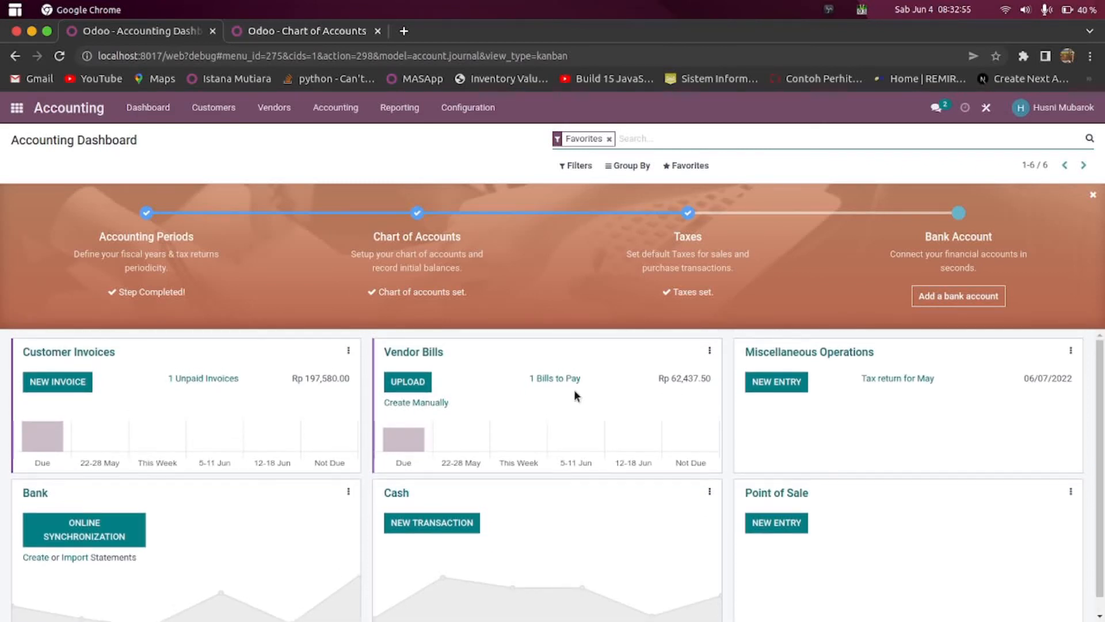
{"action": "scroll", "coordinate": [175, 376], "scroll_direction": "down", "scroll_amount": 1}
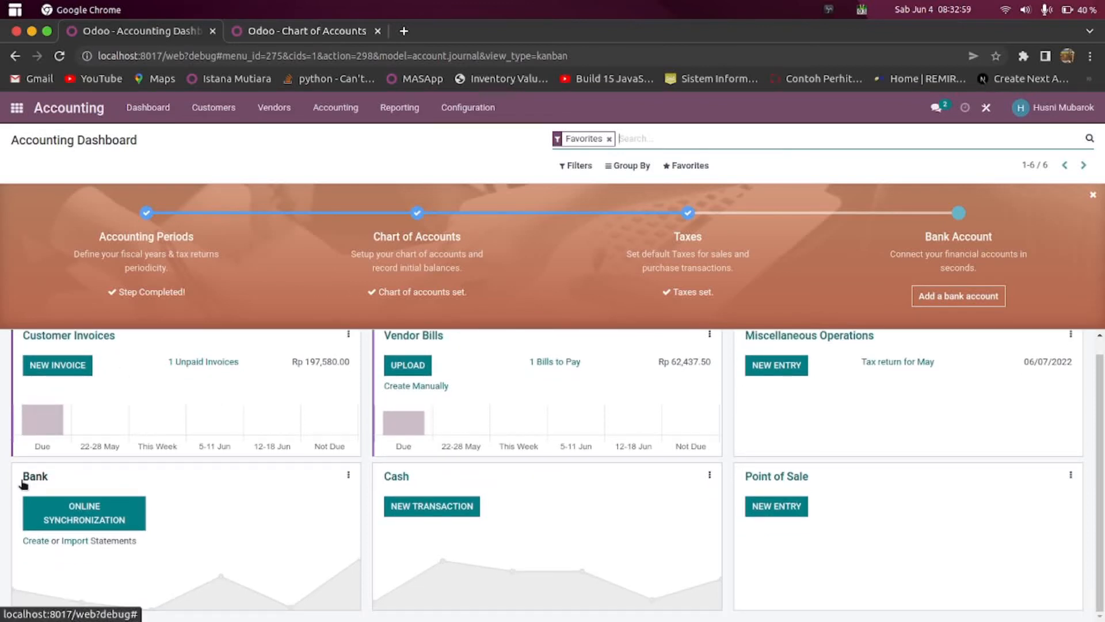
{"action": "left_click", "coordinate": [470, 109]}
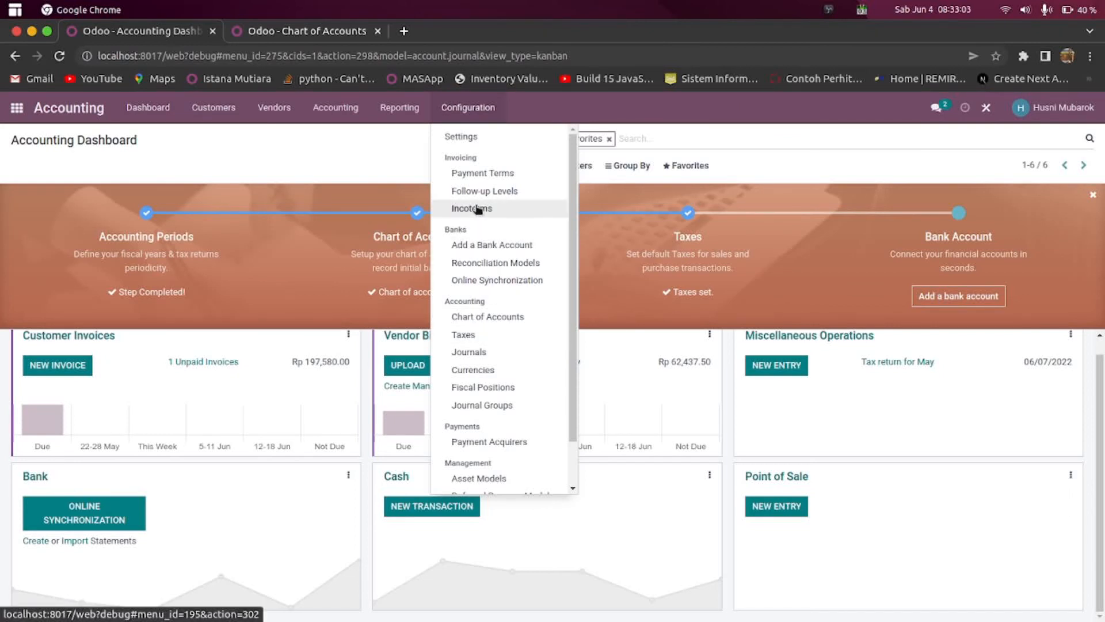
{"action": "left_click", "coordinate": [469, 359]}
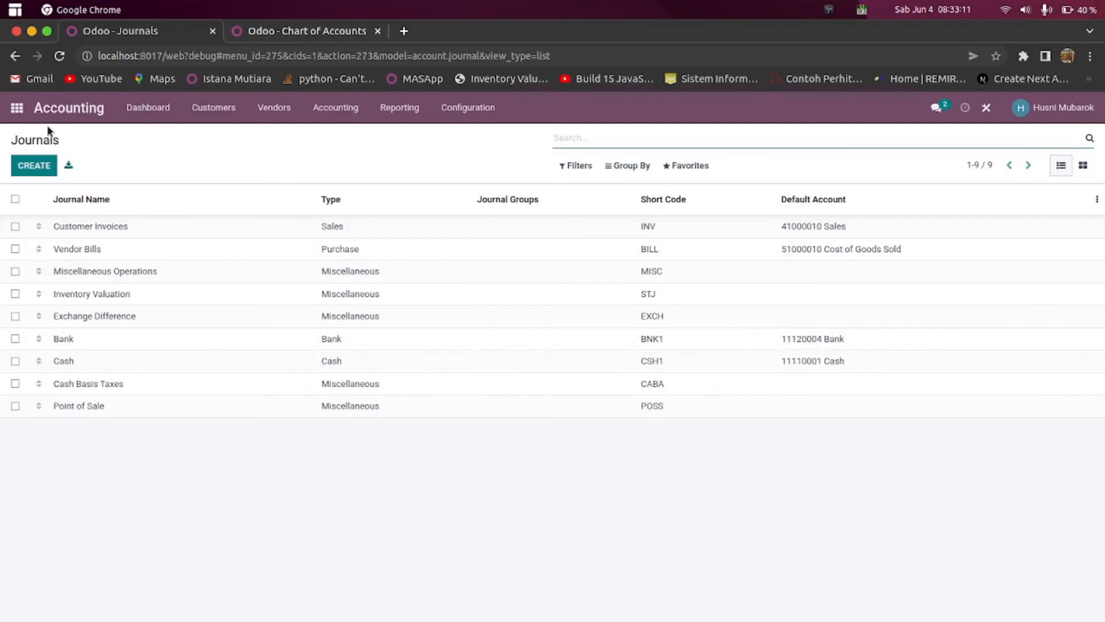
{"action": "left_click", "coordinate": [16, 108]}
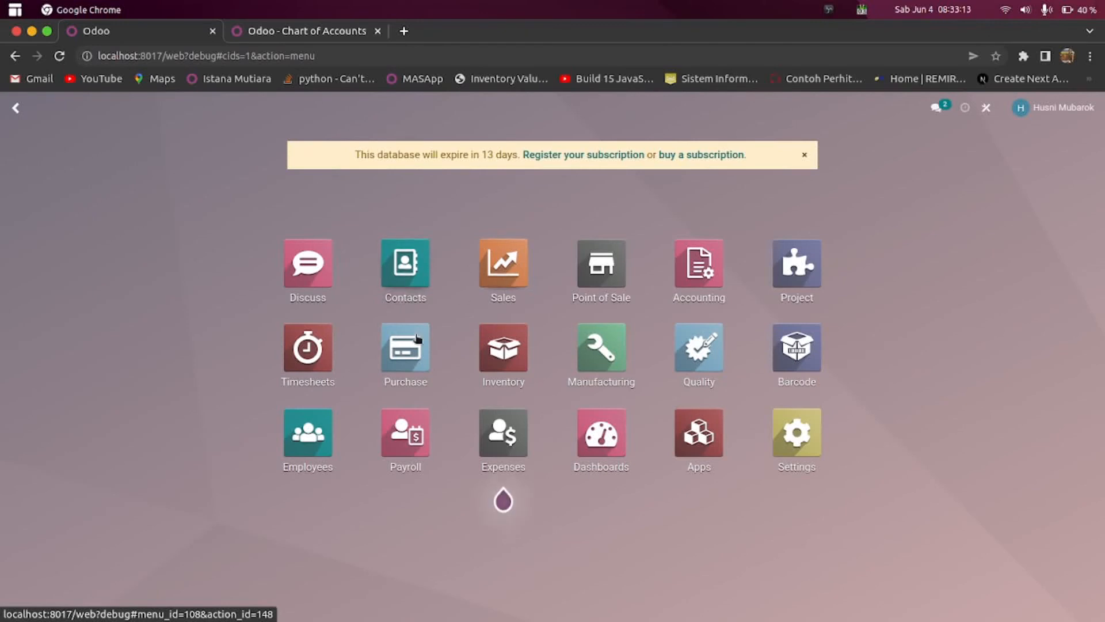
{"action": "left_click", "coordinate": [695, 281]}
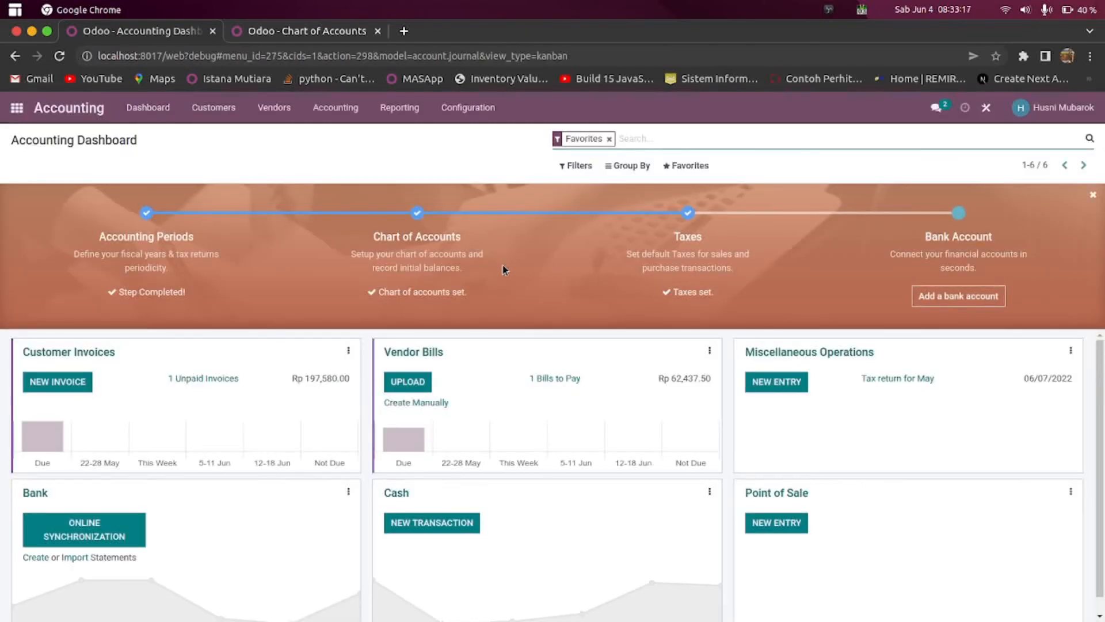
{"action": "left_click", "coordinate": [453, 109]}
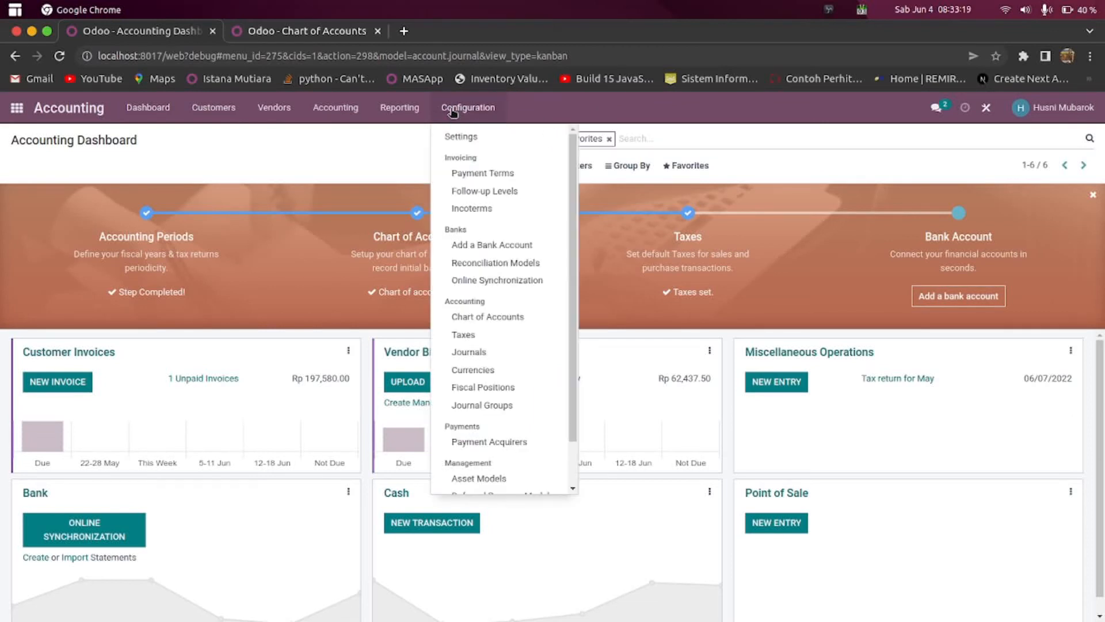
{"action": "left_click", "coordinate": [481, 247]}
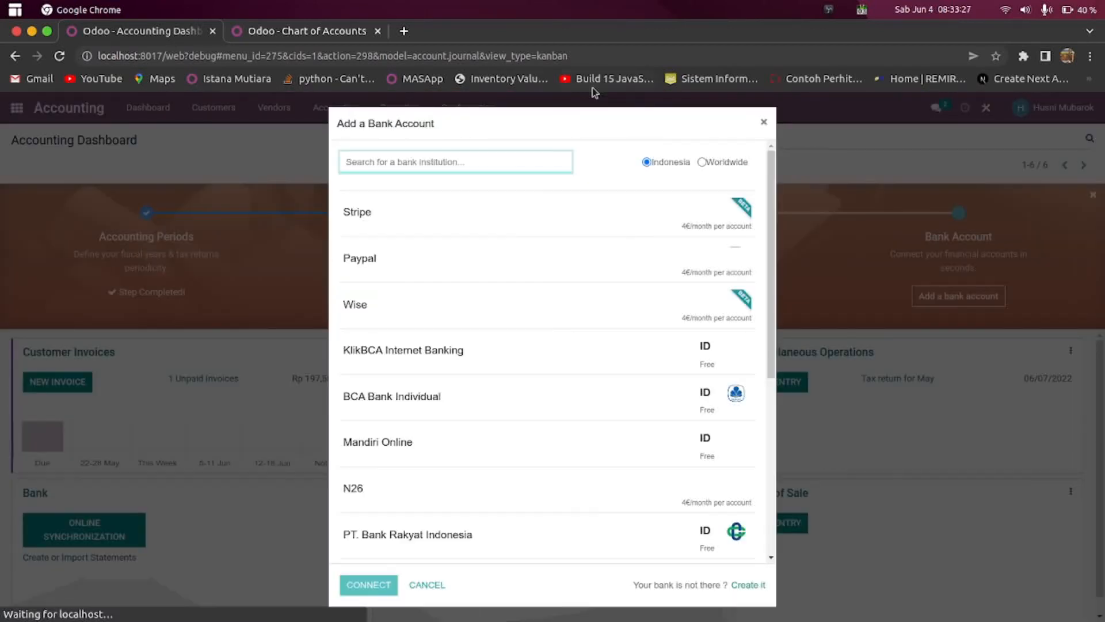
{"action": "scroll", "coordinate": [389, 390], "scroll_direction": "down", "scroll_amount": 2}
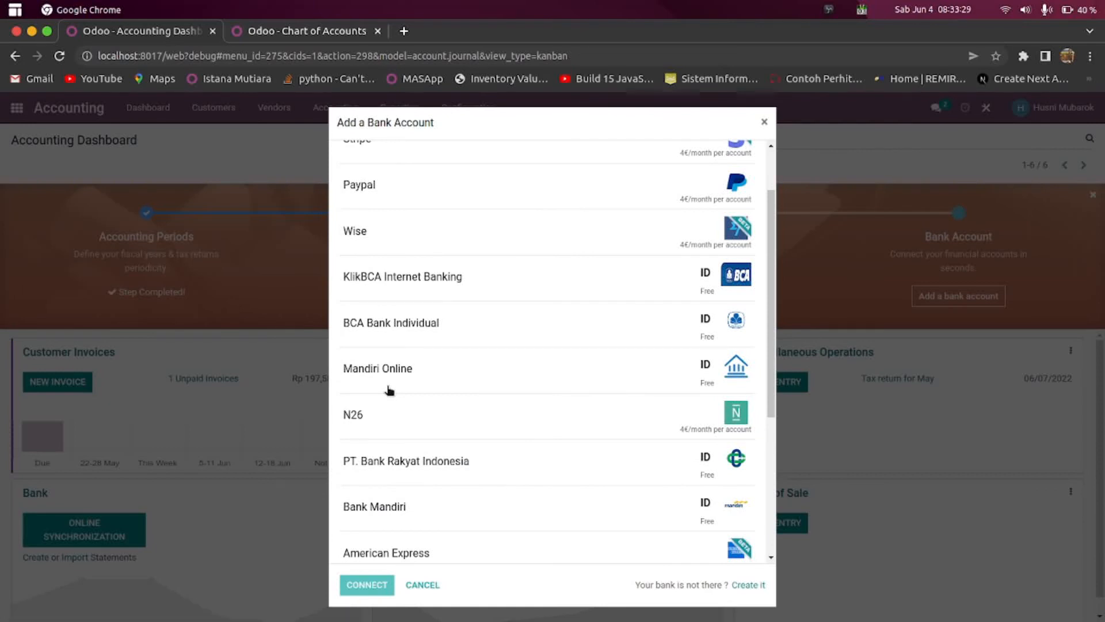
{"action": "scroll", "coordinate": [388, 391], "scroll_direction": "up", "scroll_amount": 2}
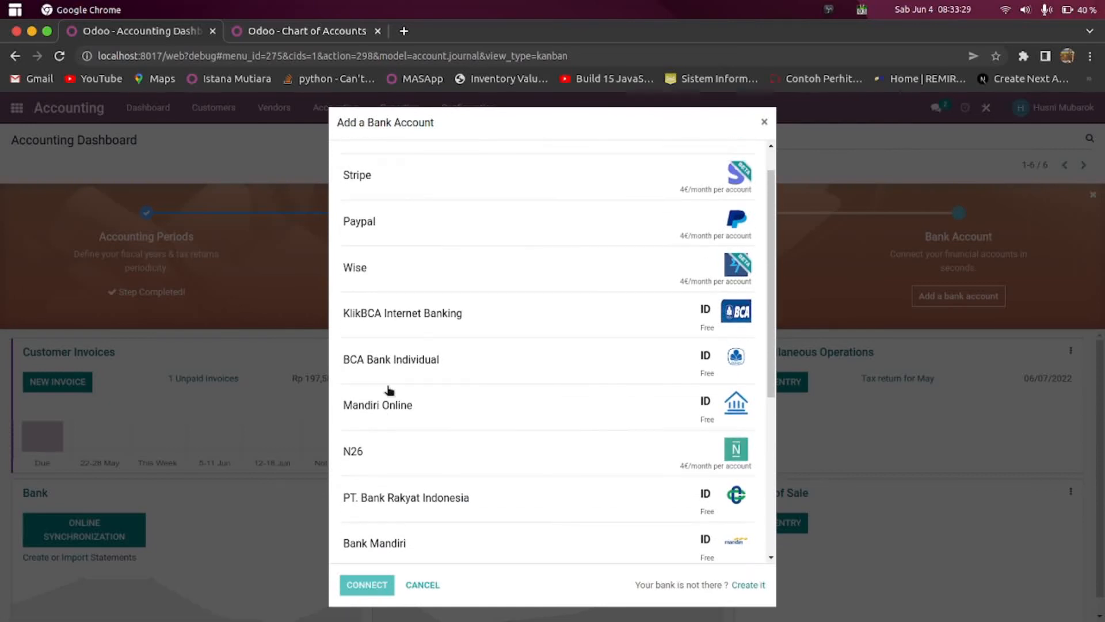
{"action": "left_click", "coordinate": [427, 586]}
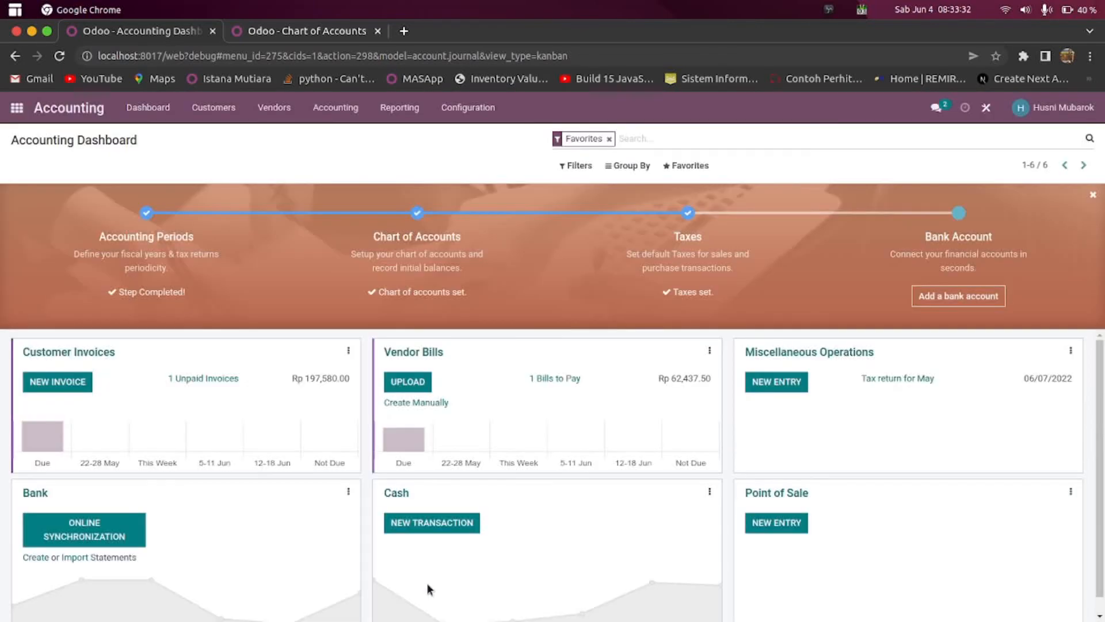
Create a new accounting journal named BCA with the type Bank
{"action": "left_click", "coordinate": [479, 110]}
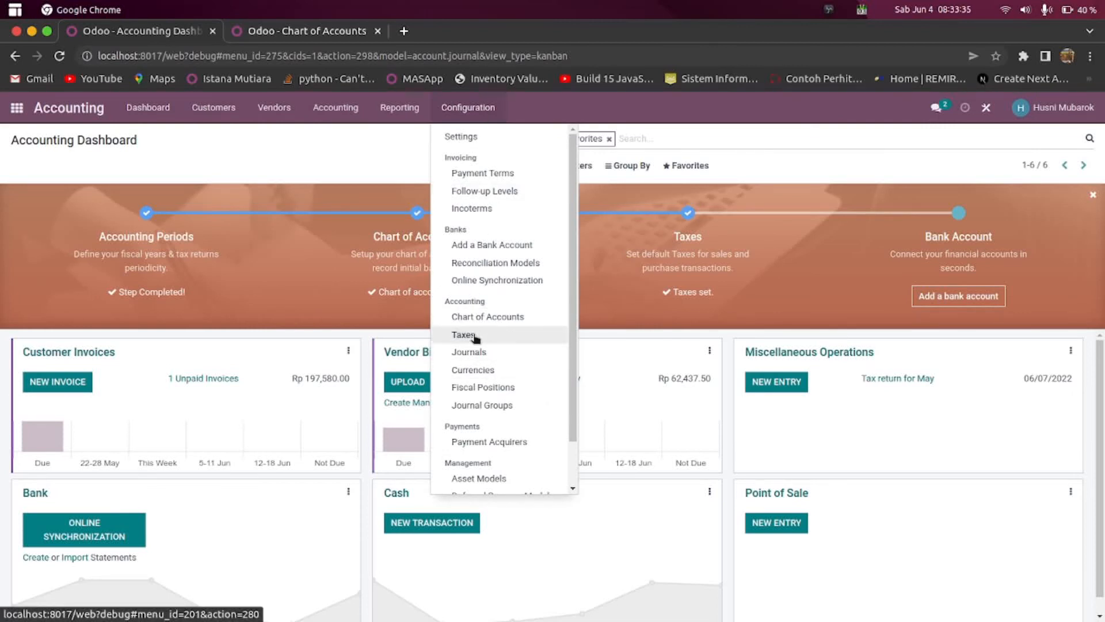
{"action": "left_click", "coordinate": [468, 354]}
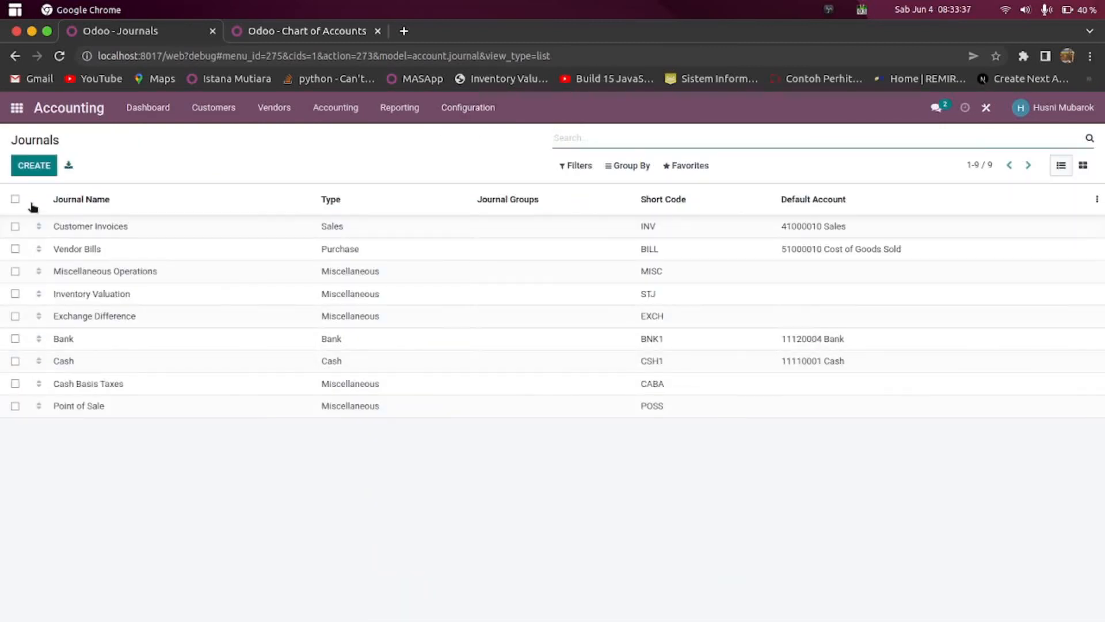
{"action": "left_click", "coordinate": [24, 165]}
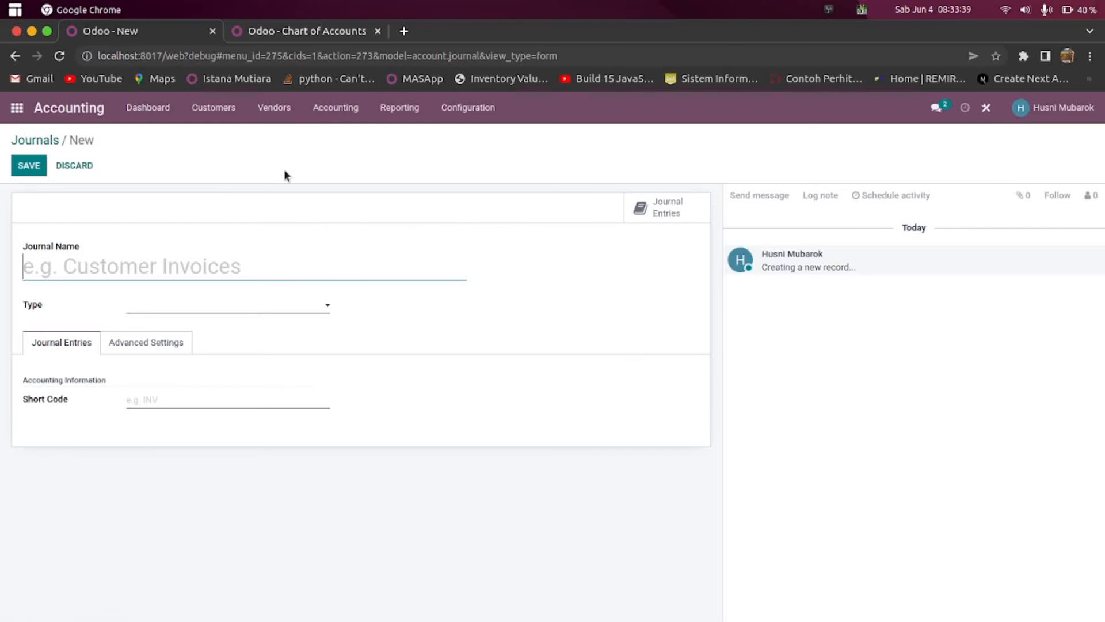
{"action": "type", "text": "BCA"}
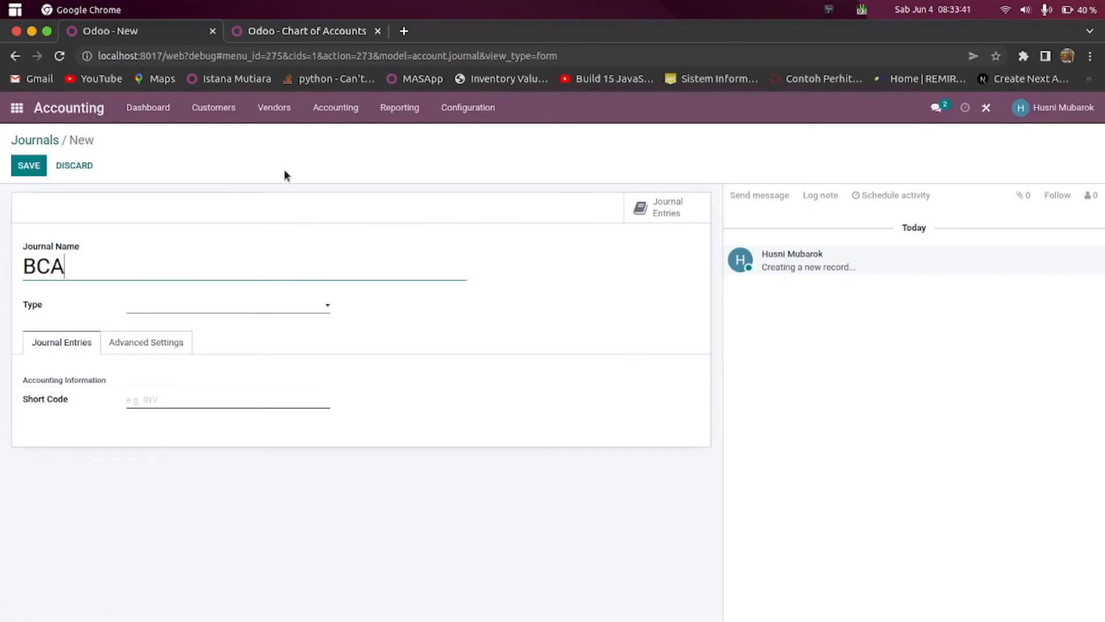
{"action": "left_click", "coordinate": [245, 314]}
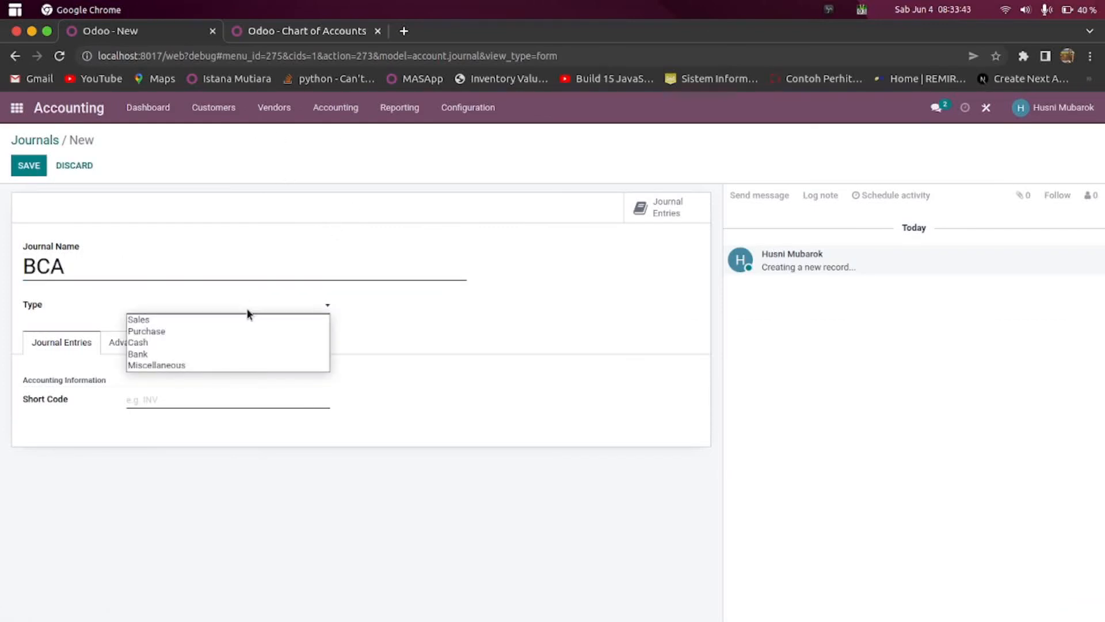
{"action": "left_click", "coordinate": [181, 355]}
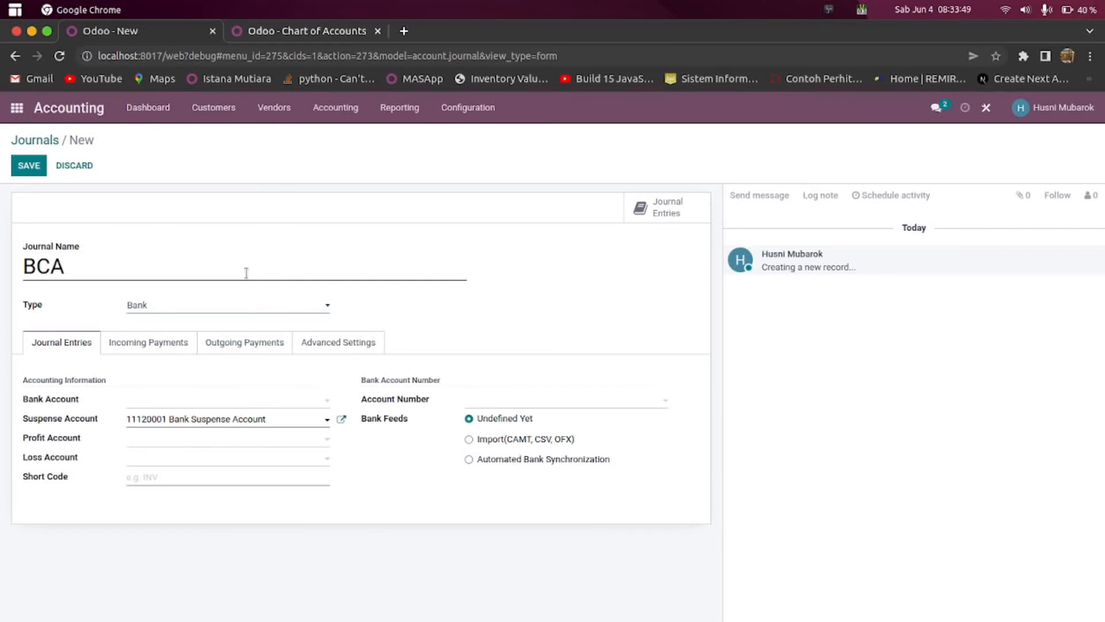
Set the BCA journal's short code to BNK2 and save the journal
{"action": "left_click", "coordinate": [26, 170]}
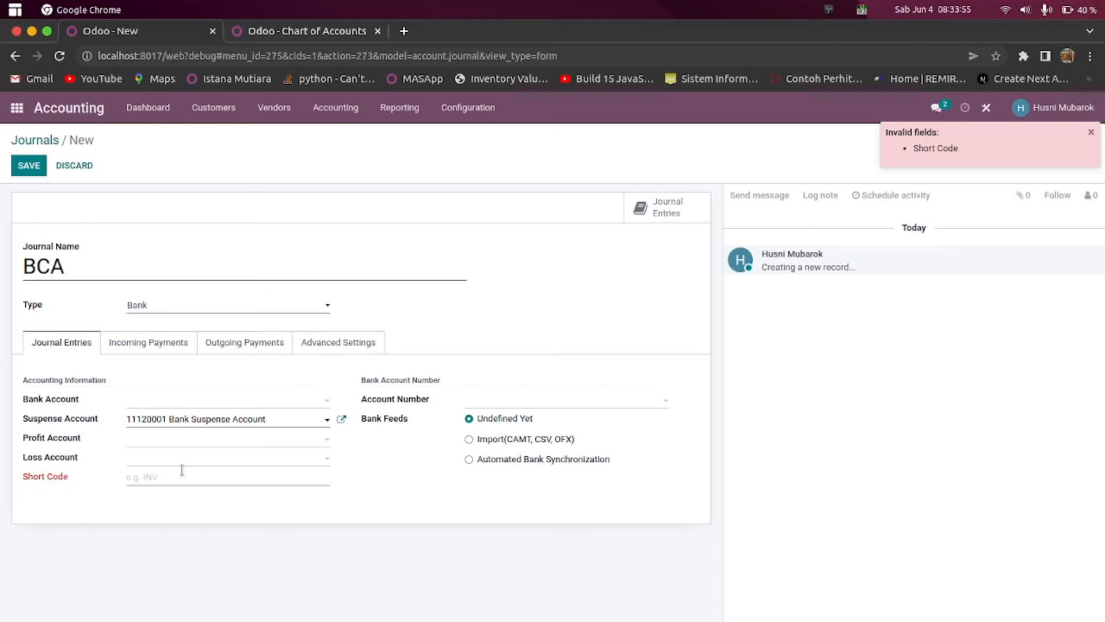
{"action": "left_click", "coordinate": [182, 470]}
{"action": "type", "text": "BNK2"}
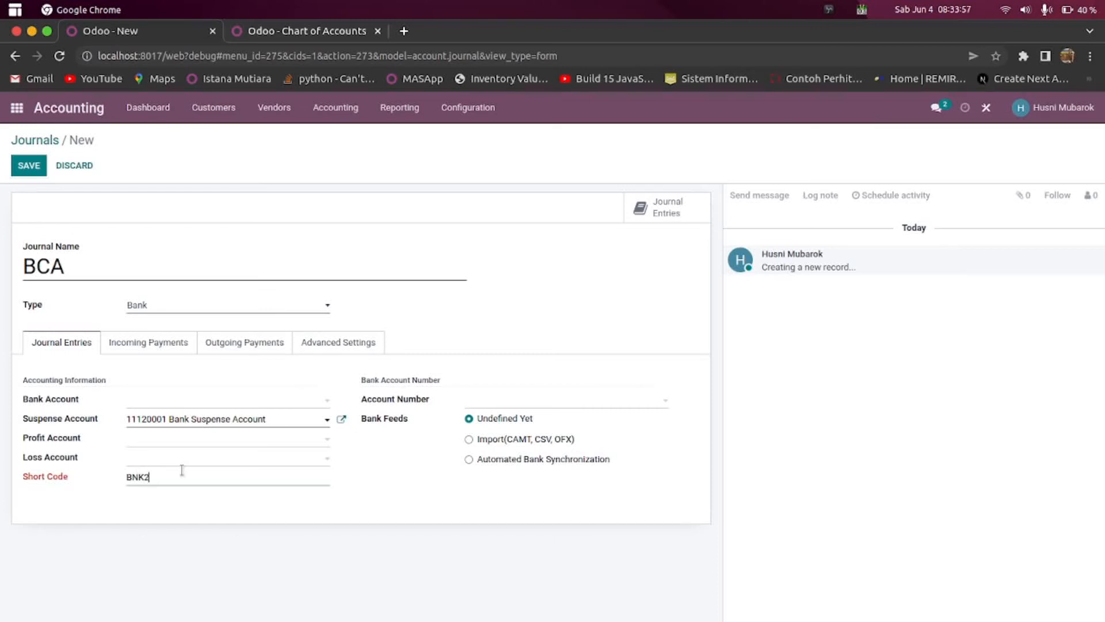
{"action": "left_click", "coordinate": [32, 167]}
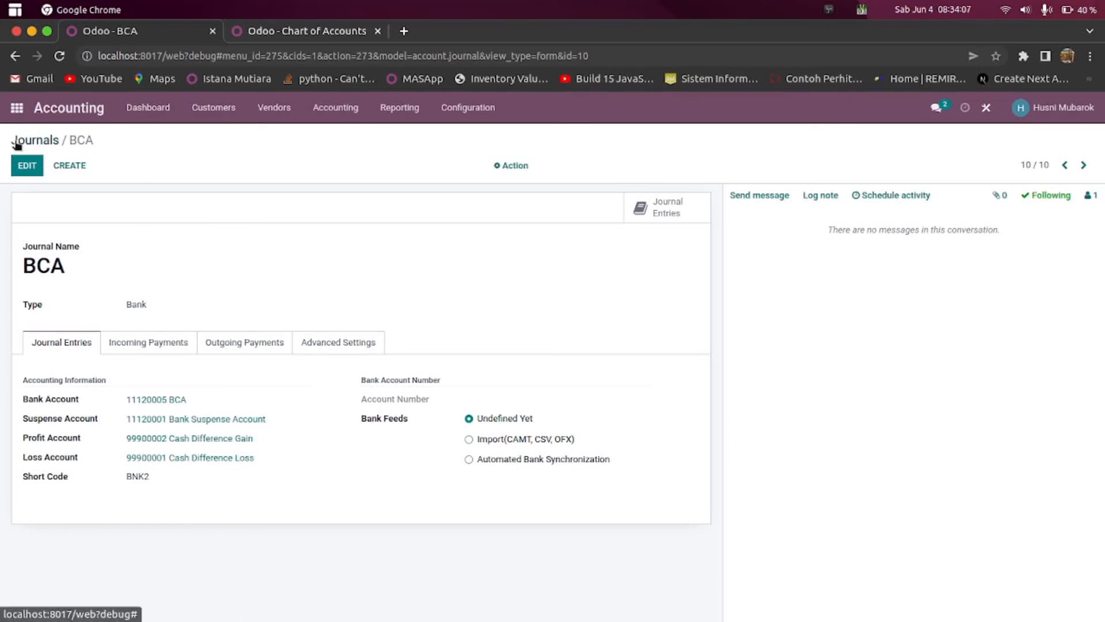
Register the payment of the unpaid CV. BUMI MAKMUR customer invoice through the BCA journal
{"action": "left_click", "coordinate": [15, 108]}
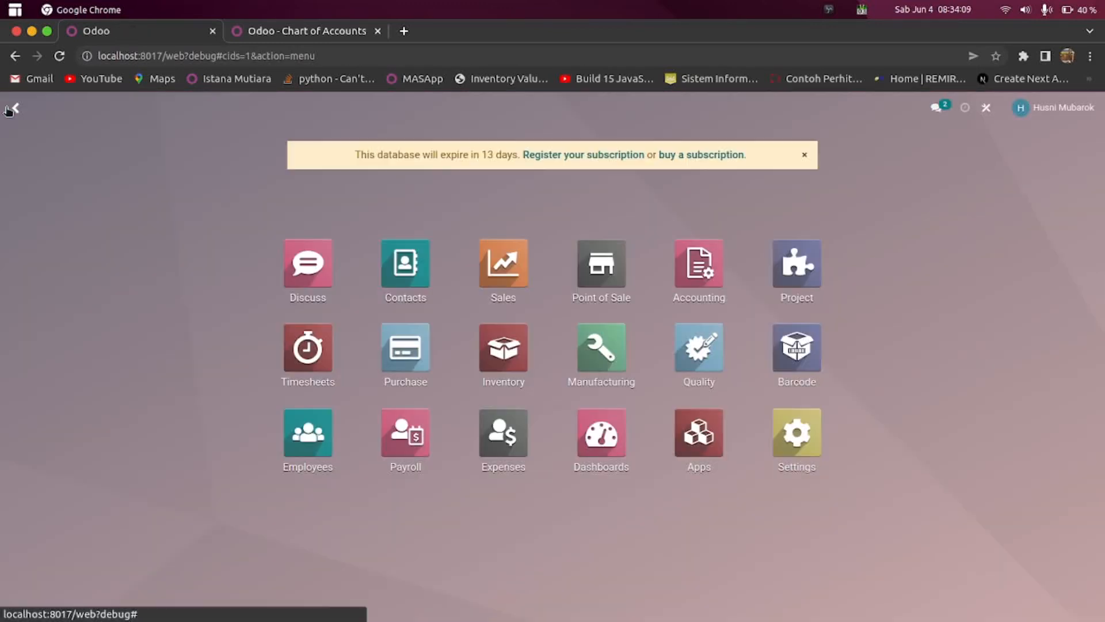
{"action": "left_click", "coordinate": [709, 266]}
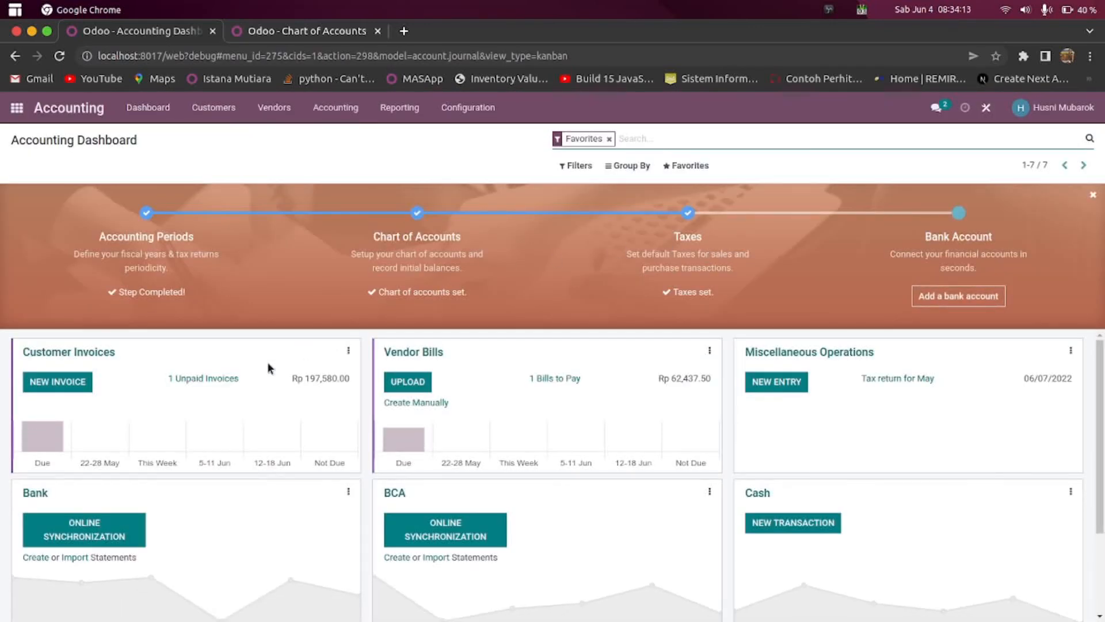
{"action": "left_click", "coordinate": [219, 377]}
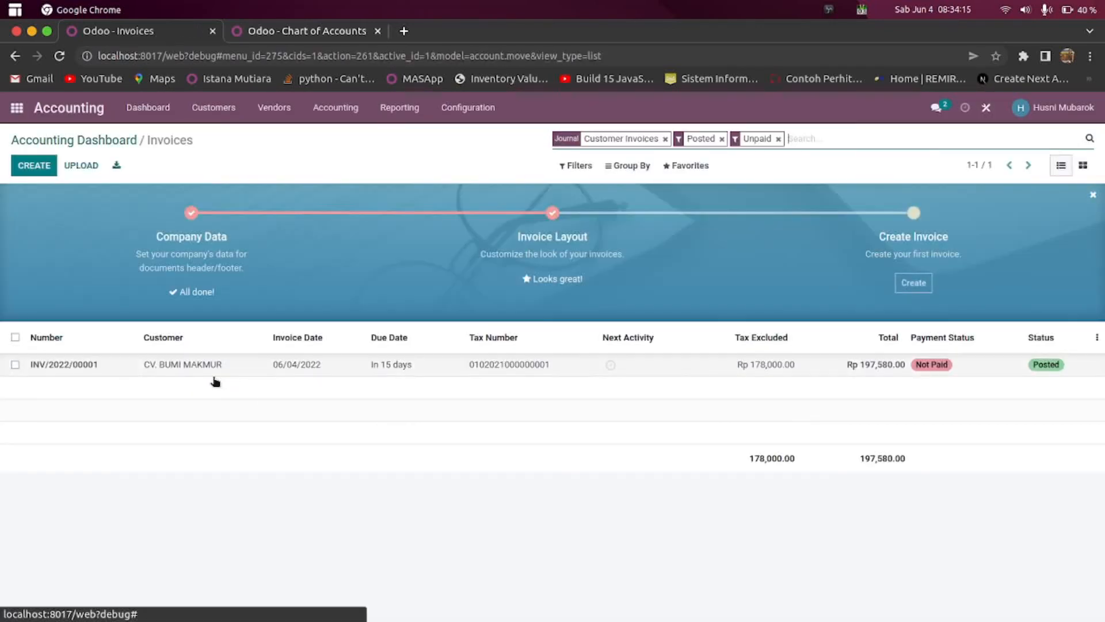
{"action": "left_click", "coordinate": [179, 372]}
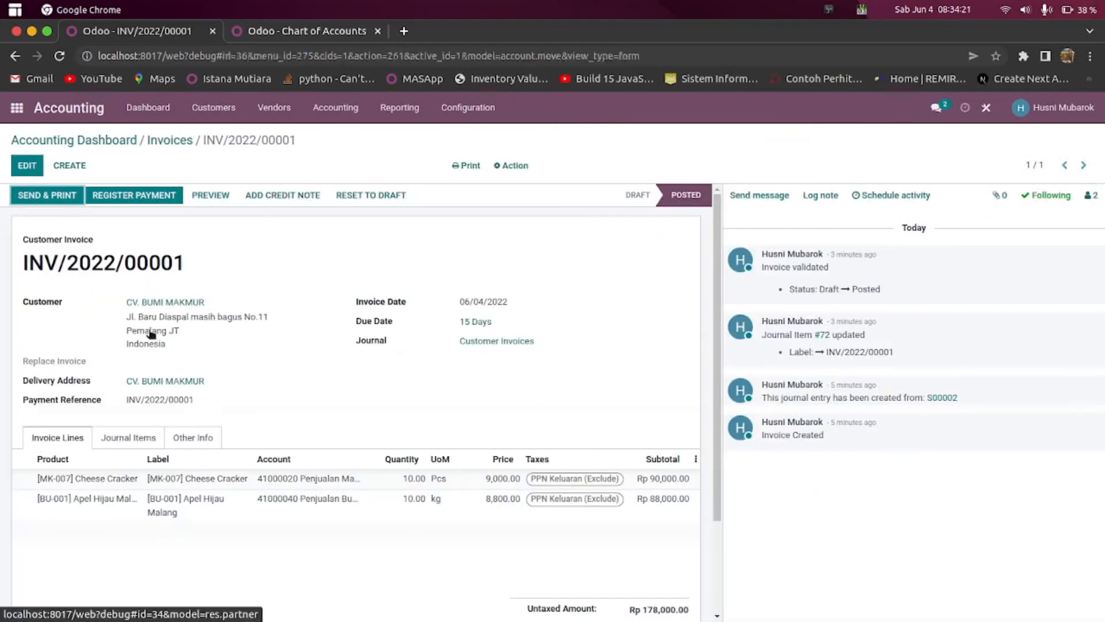
{"action": "left_click", "coordinate": [105, 198]}
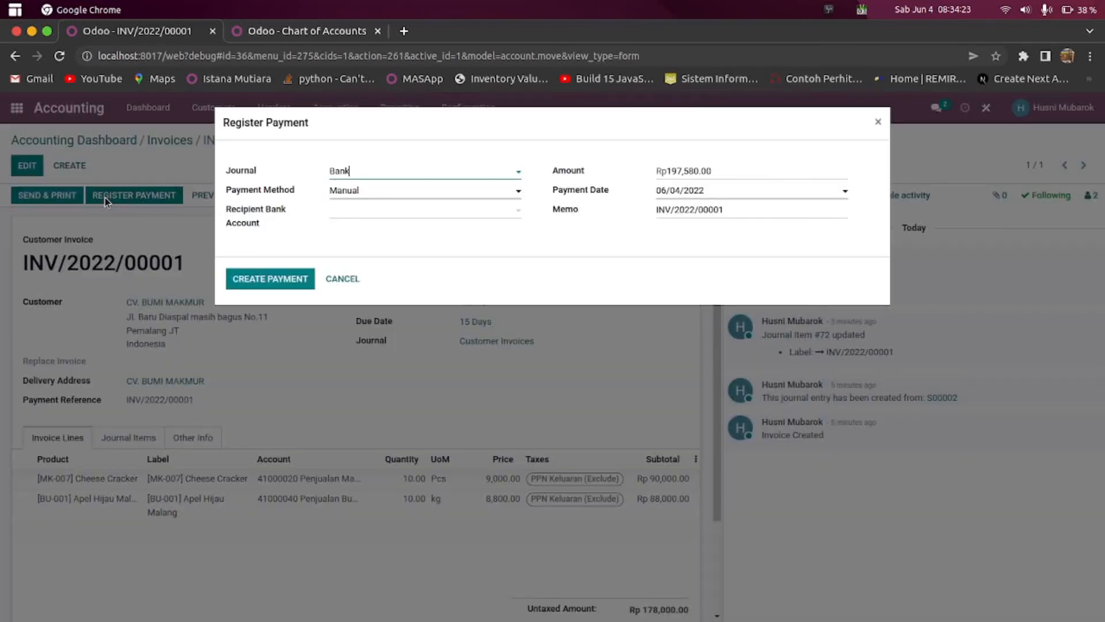
{"action": "left_click", "coordinate": [475, 174]}
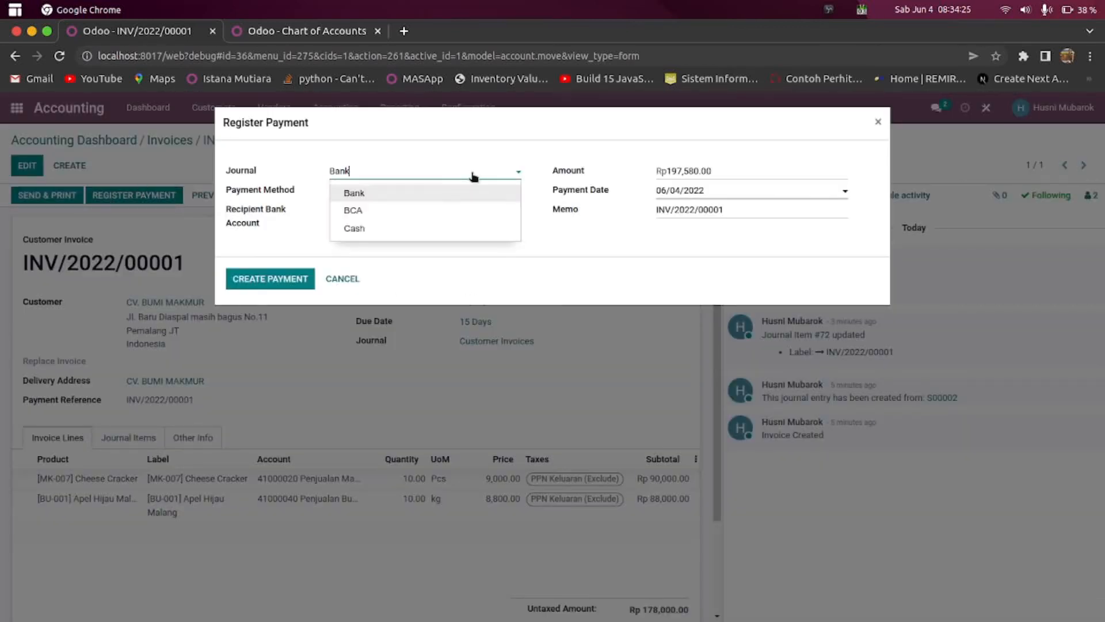
{"action": "left_click", "coordinate": [399, 221]}
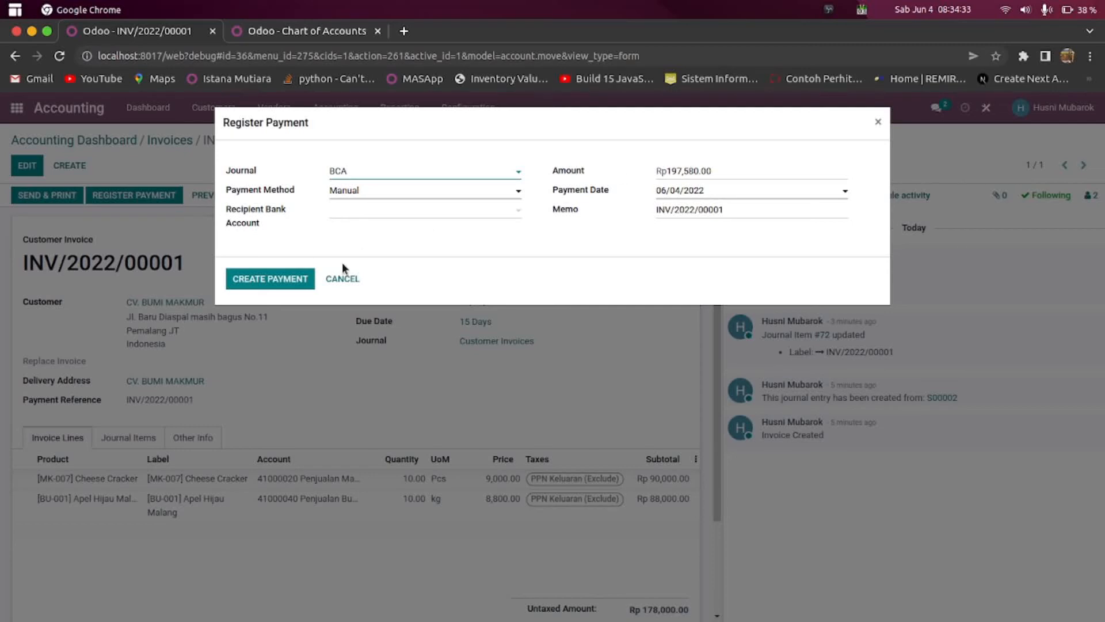
{"action": "left_click", "coordinate": [287, 280]}
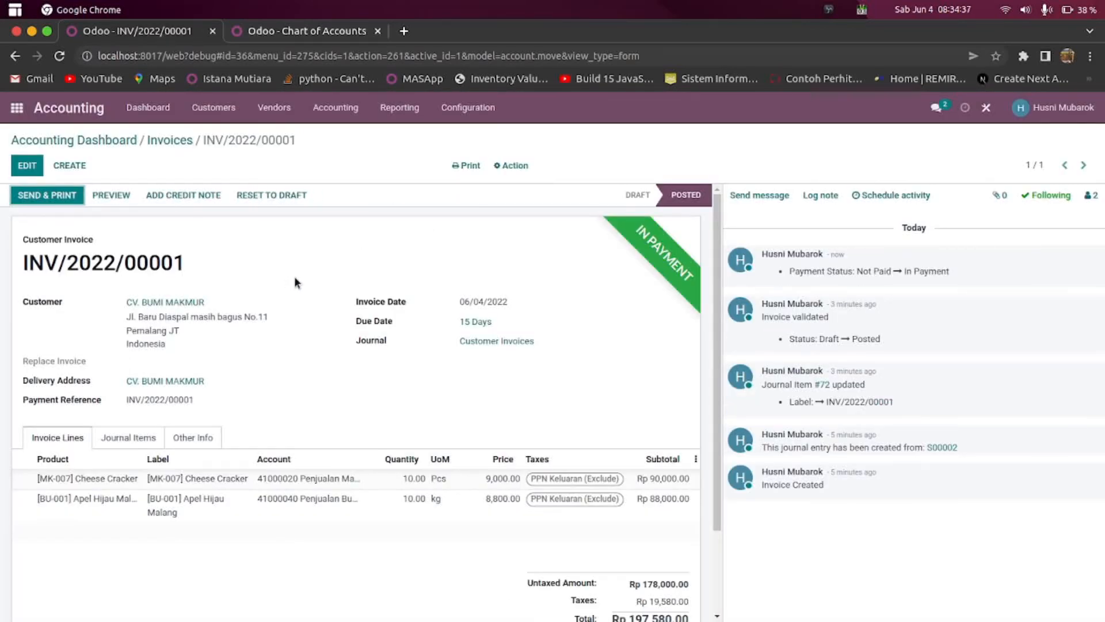
{"action": "scroll", "coordinate": [295, 277], "scroll_direction": "down", "scroll_amount": 2}
{"action": "scroll", "coordinate": [295, 276], "scroll_direction": "up", "scroll_amount": 2}
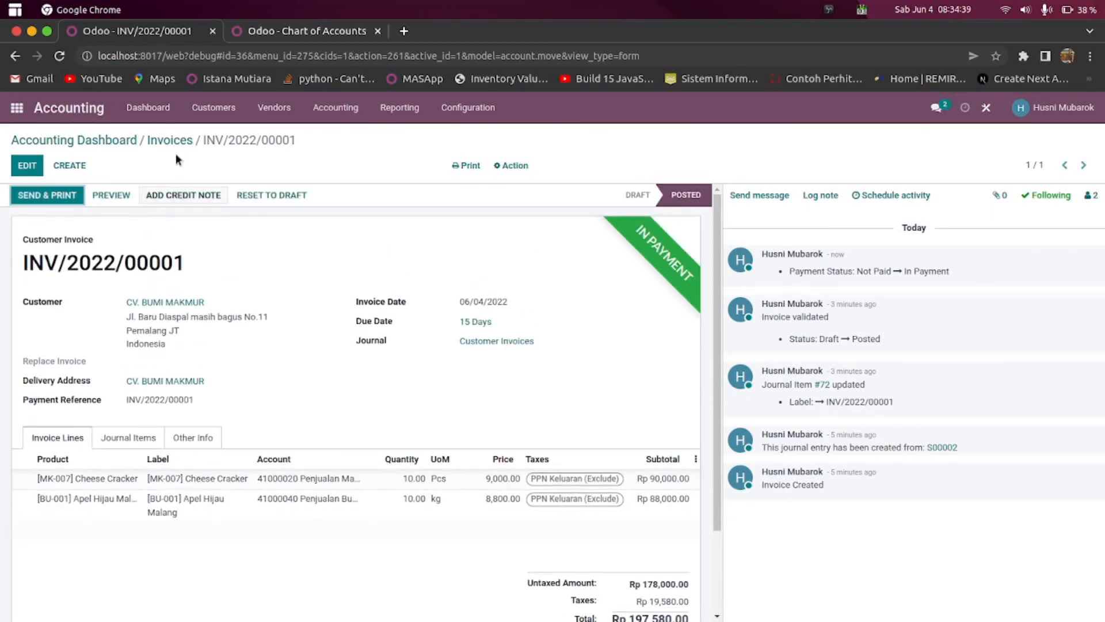
Register the payment of the unpaid CV. BARU BANGKIT vendor bill through the BCA journal
{"action": "left_click", "coordinate": [95, 141]}
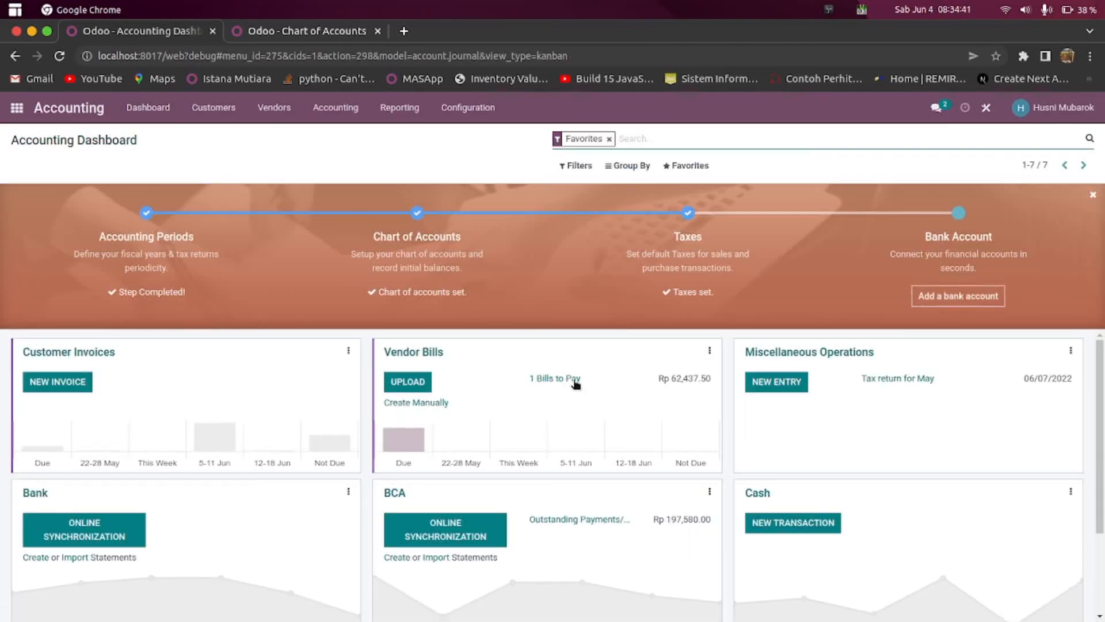
{"action": "left_click", "coordinate": [543, 379]}
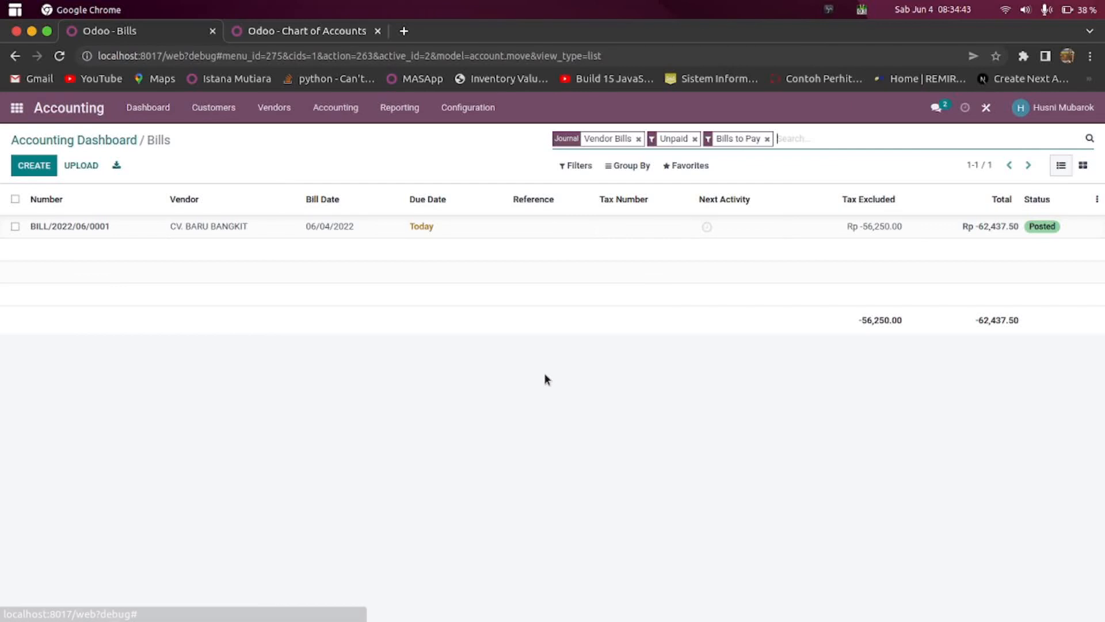
{"action": "left_click", "coordinate": [105, 233]}
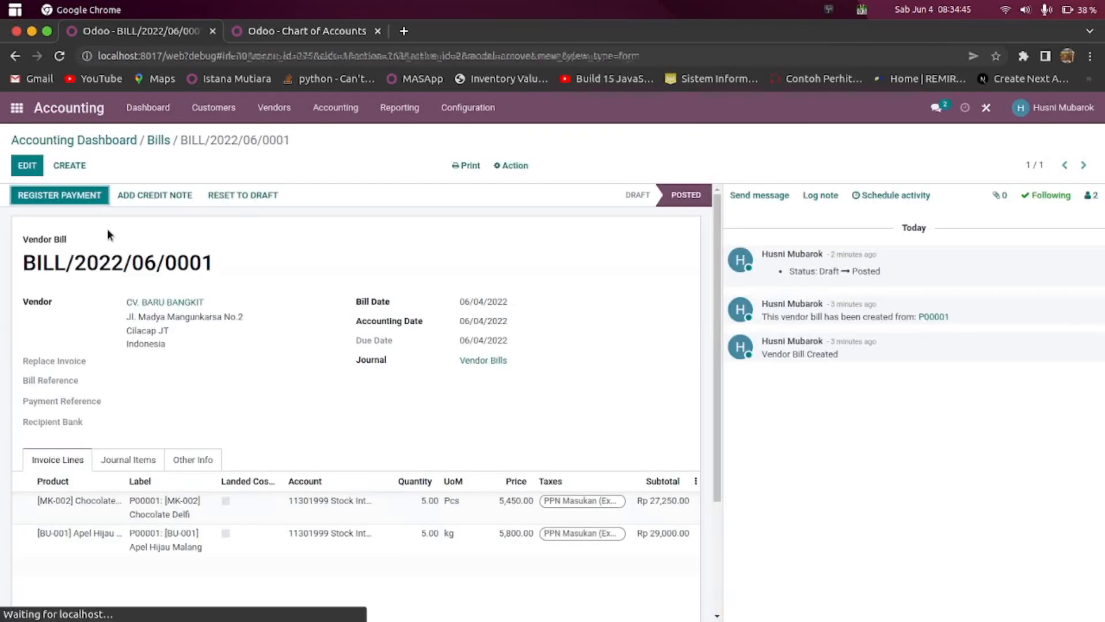
{"action": "left_click", "coordinate": [72, 198]}
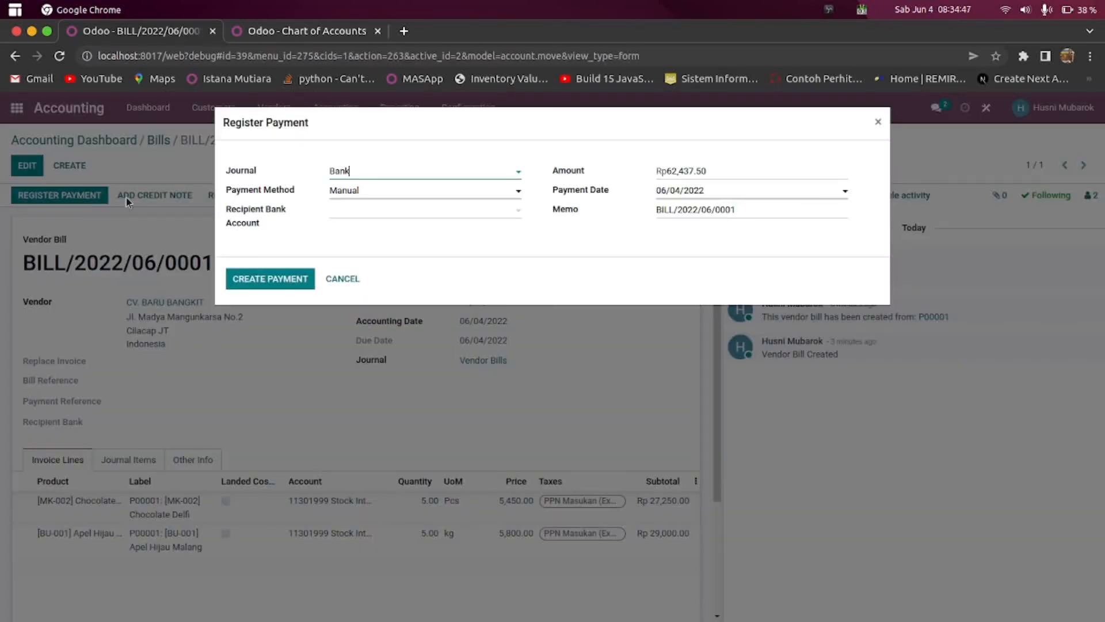
{"action": "left_click", "coordinate": [417, 175]}
{"action": "left_click", "coordinate": [399, 210]}
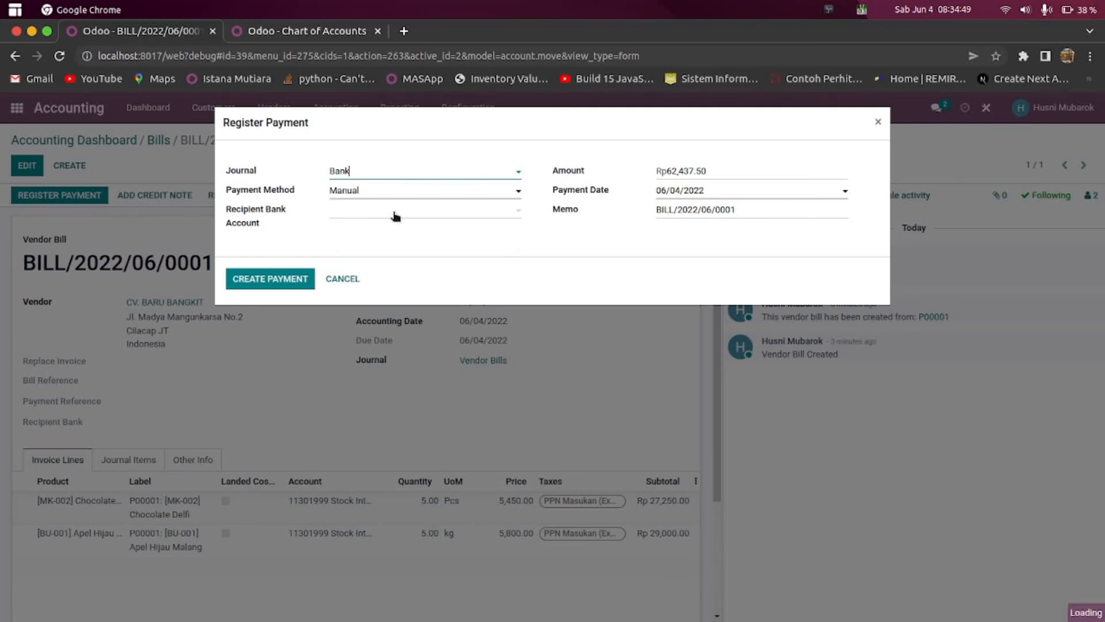
{"action": "left_click", "coordinate": [296, 281]}
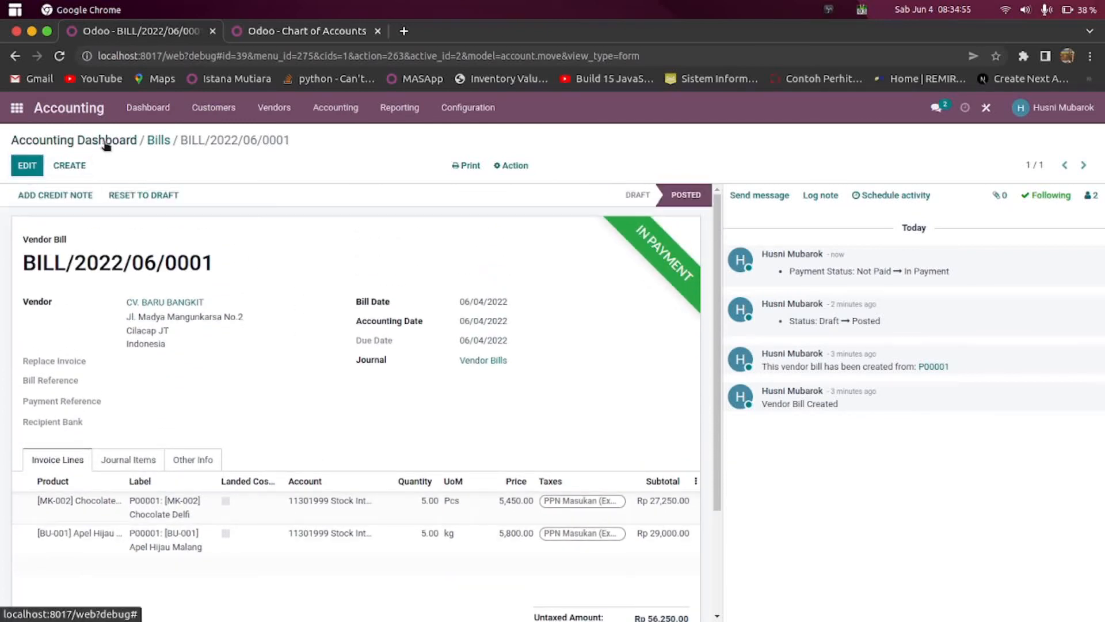
Examine the General Ledger report and the outstanding payments and receipts of the BCA journal
{"action": "left_click", "coordinate": [101, 142]}
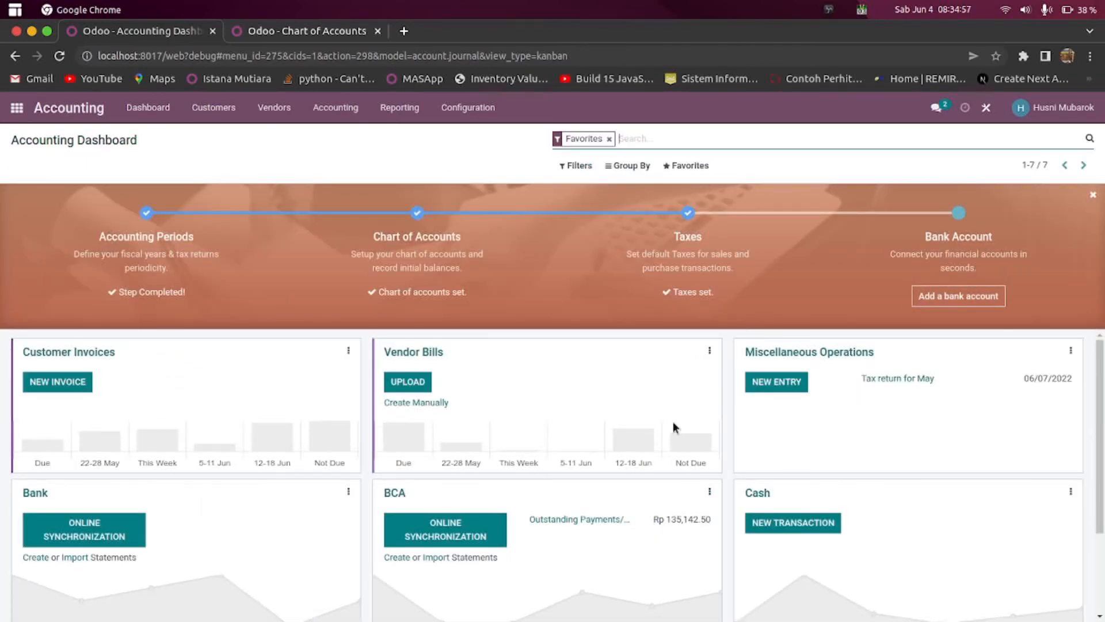
{"action": "scroll", "coordinate": [689, 425], "scroll_direction": "down", "scroll_amount": 2}
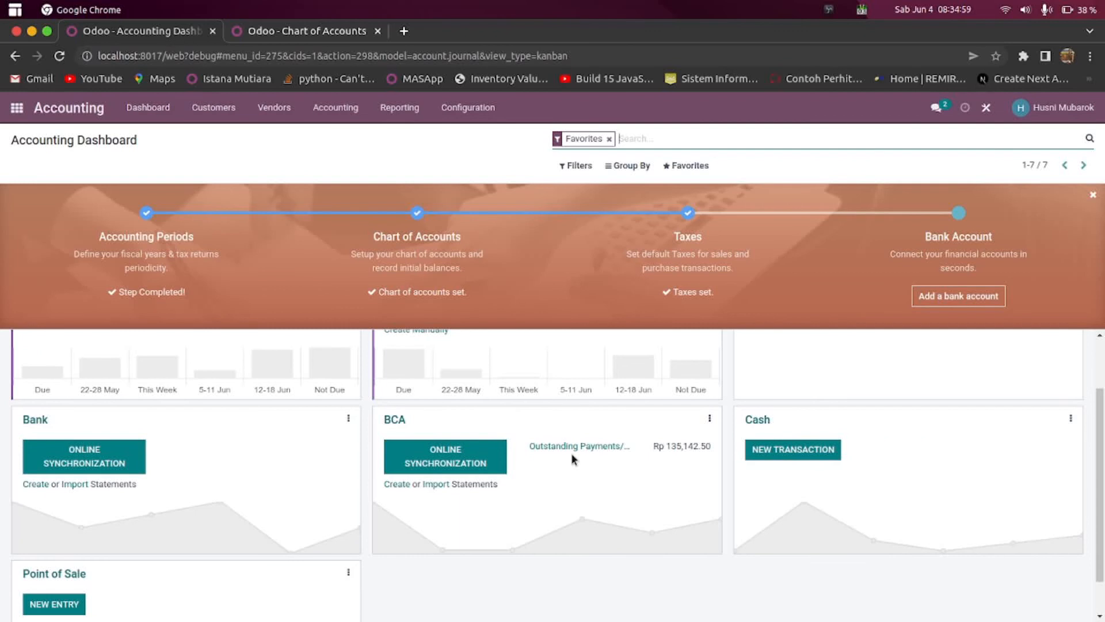
{"action": "scroll", "coordinate": [572, 458], "scroll_direction": "up", "scroll_amount": 2}
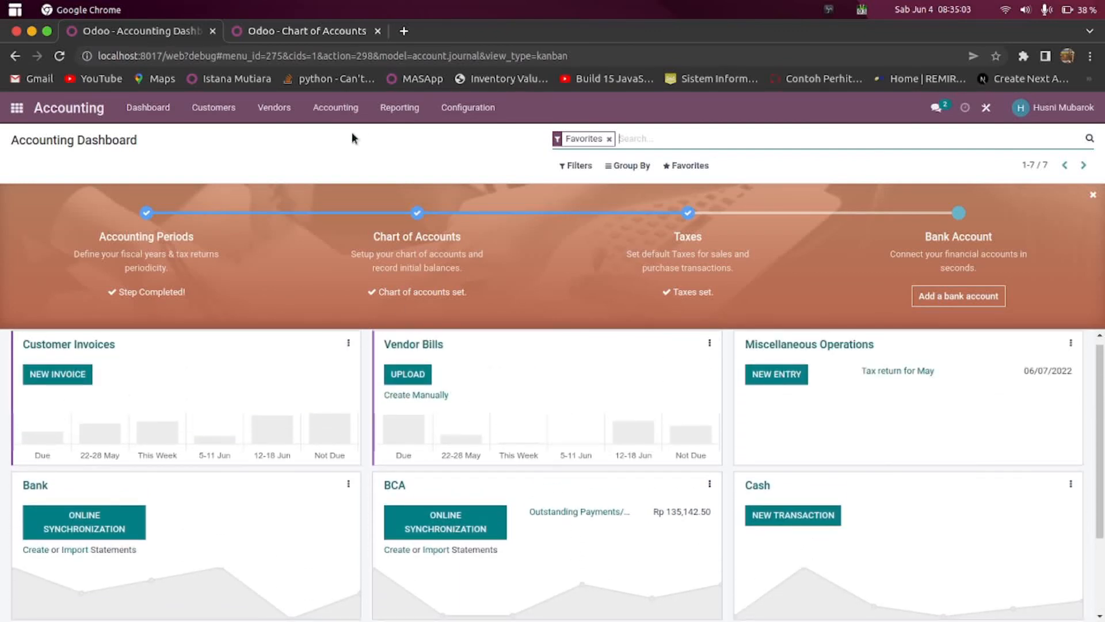
{"action": "left_click", "coordinate": [384, 114]}
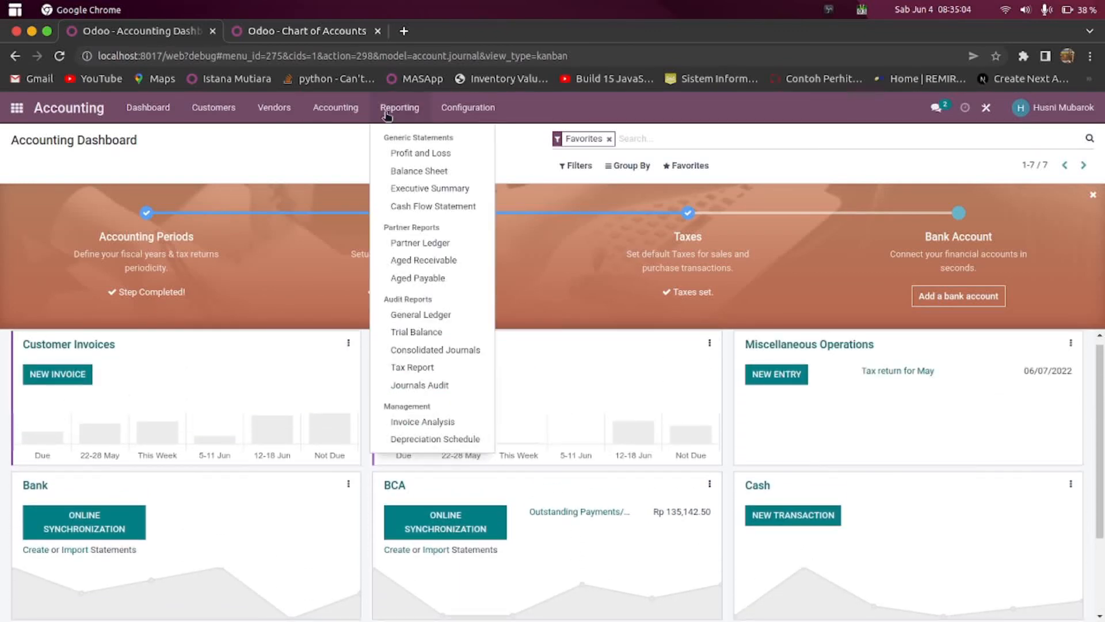
{"action": "left_click", "coordinate": [423, 315]}
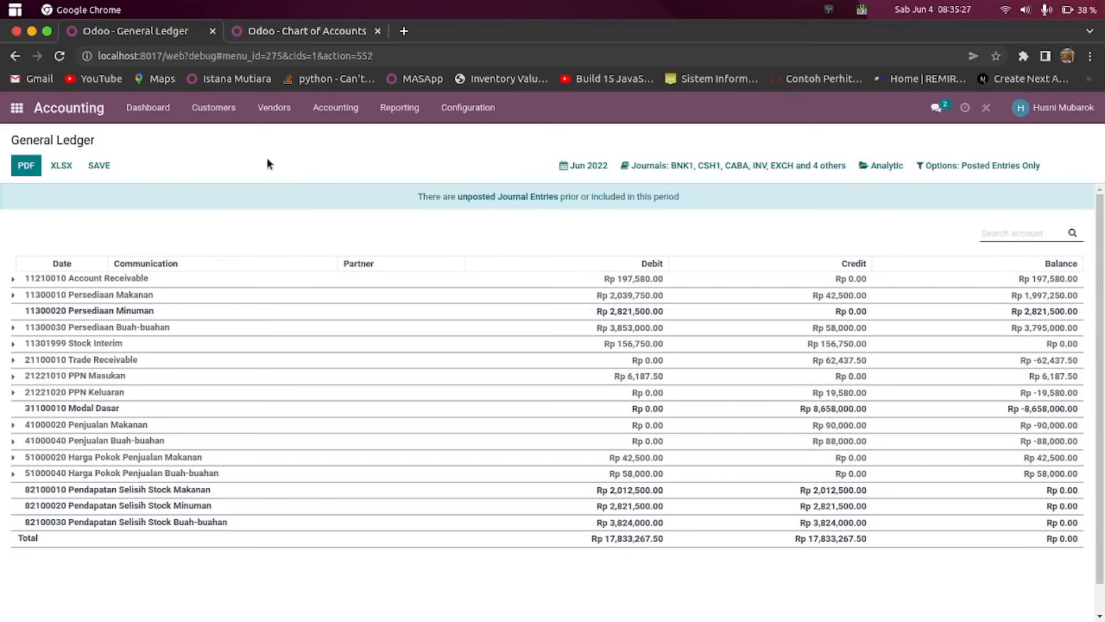
{"action": "left_click", "coordinate": [16, 109]}
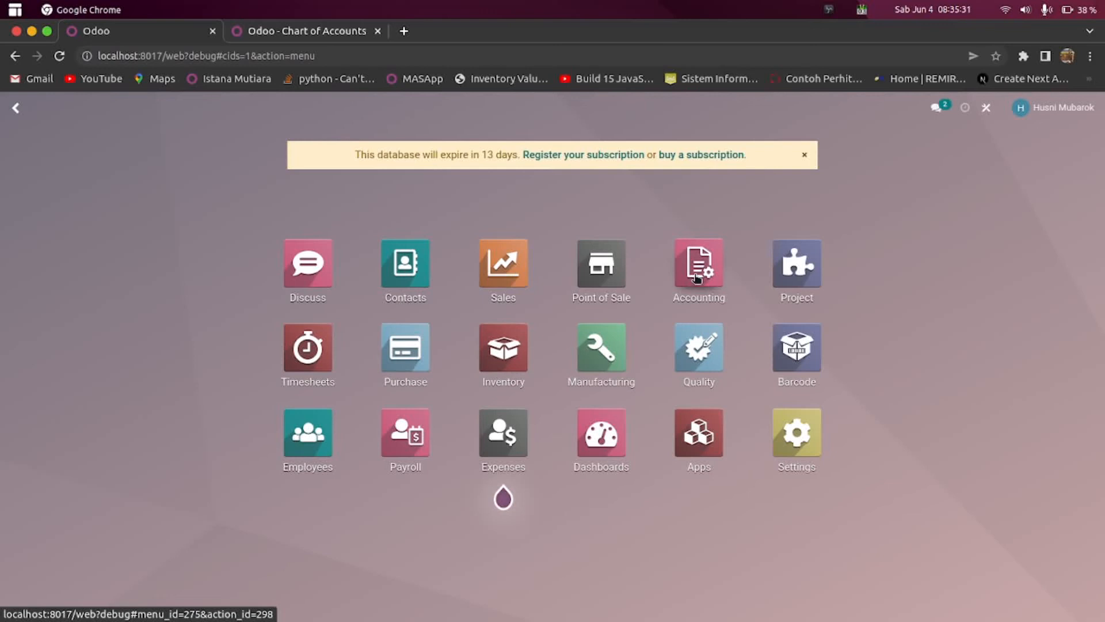
{"action": "scroll", "coordinate": [645, 445], "scroll_direction": "down", "scroll_amount": 2}
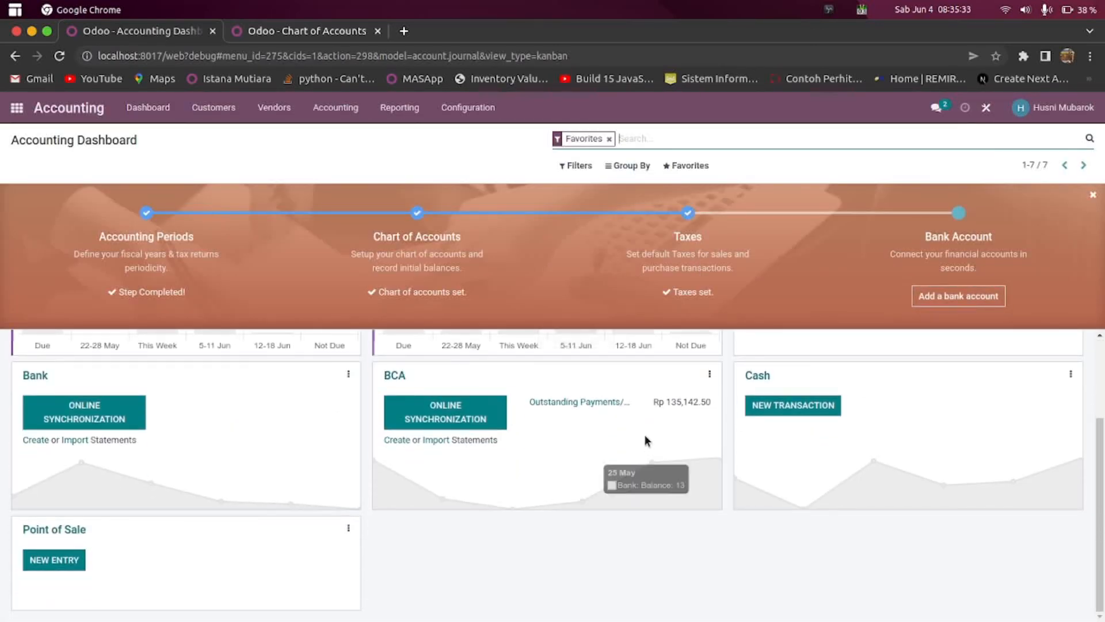
{"action": "left_click", "coordinate": [607, 401]}
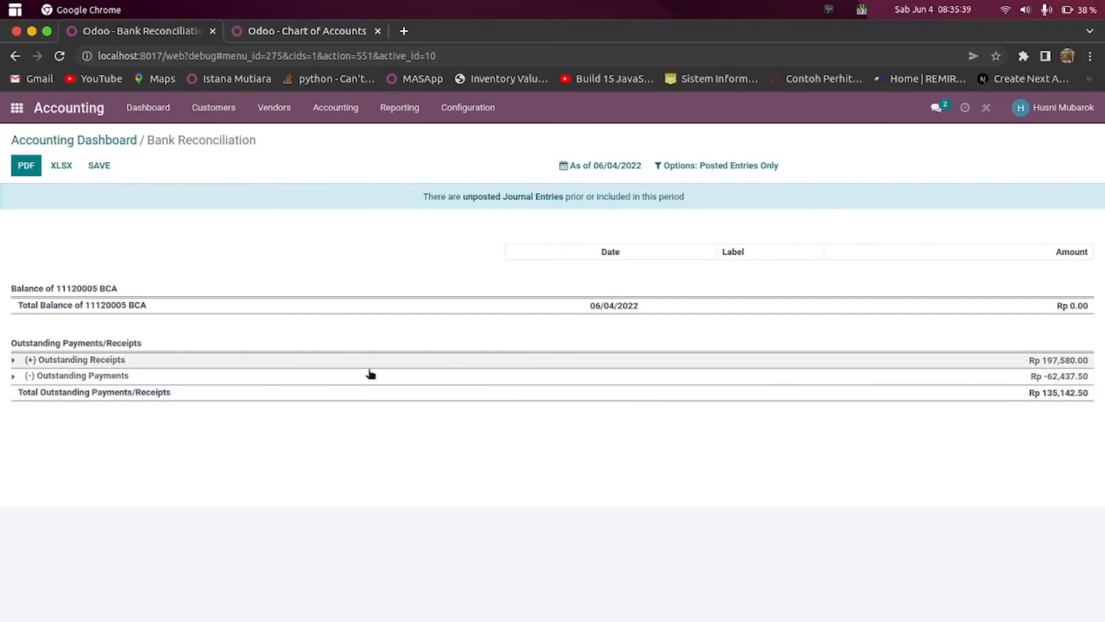
{"action": "left_click", "coordinate": [113, 141]}
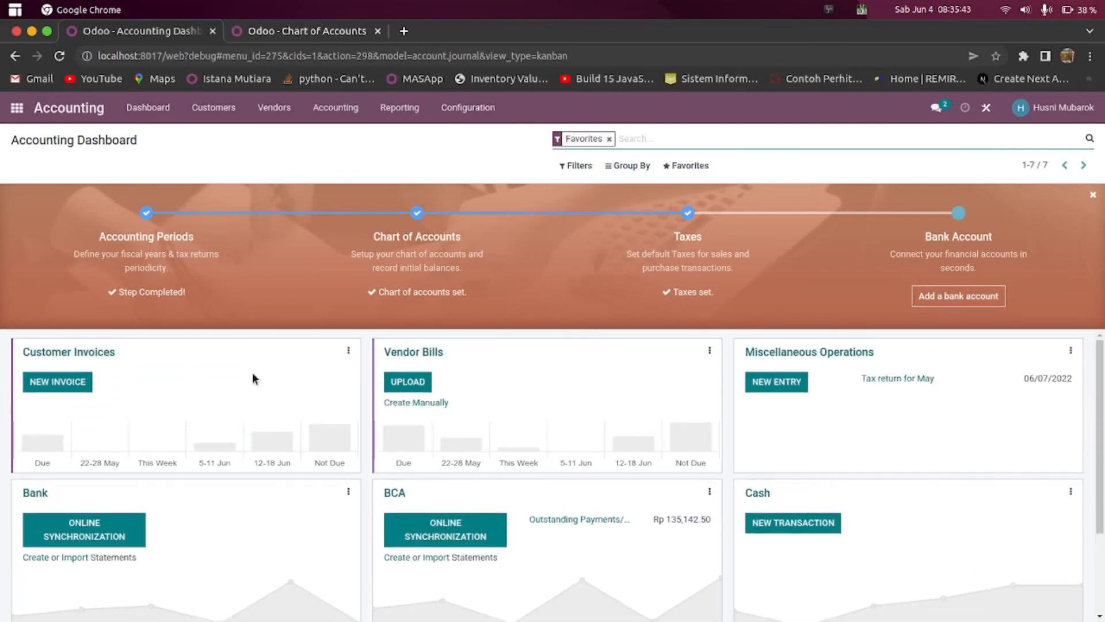
Open the CV. BUMI MAKMUR customer invoice from Accounting in the second browser tab
{"action": "left_click", "coordinate": [337, 31]}
{"action": "left_click", "coordinate": [17, 111]}
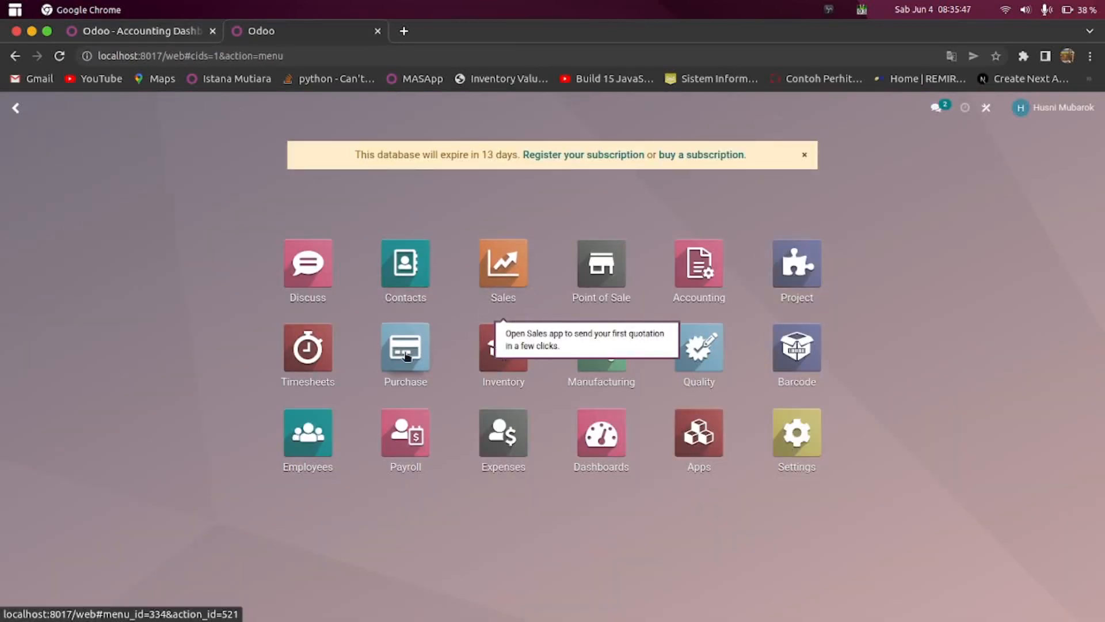
{"action": "left_click", "coordinate": [657, 265]}
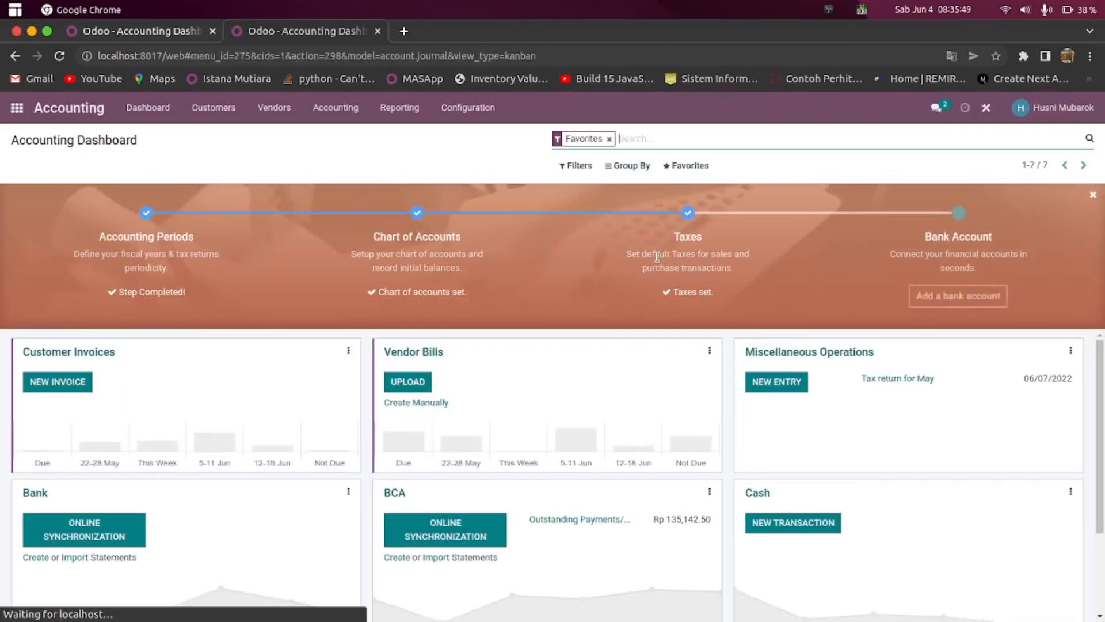
{"action": "left_click", "coordinate": [101, 354]}
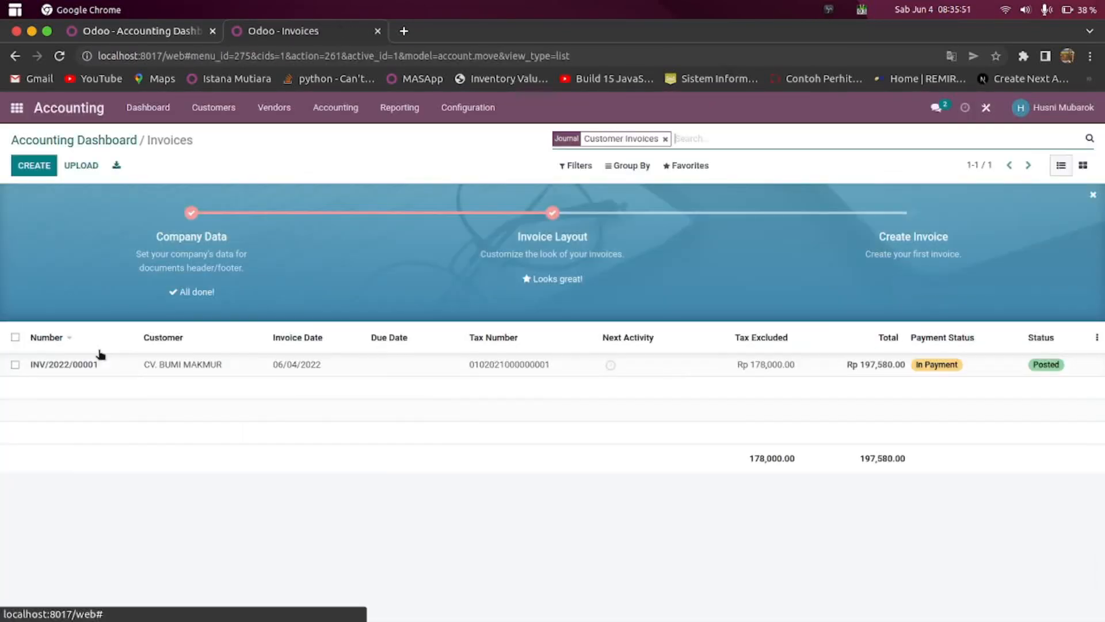
{"action": "left_click", "coordinate": [87, 368]}
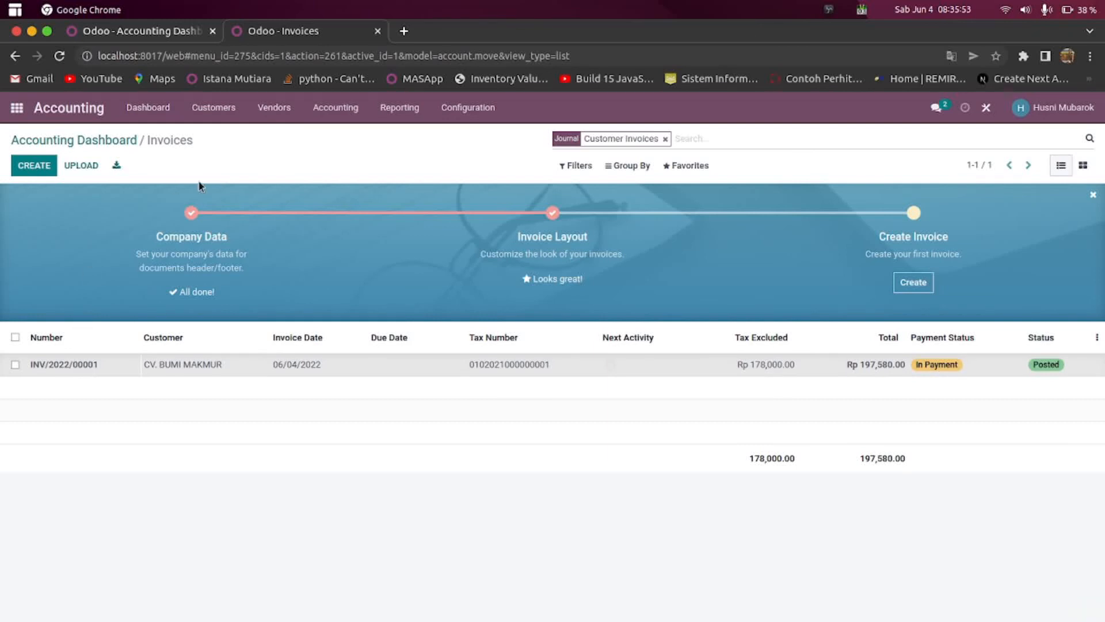
Create a new bank statement for the BCA journal and copy the CV. BUMI MAKMUR invoice number into its reference
{"action": "left_click", "coordinate": [141, 31]}
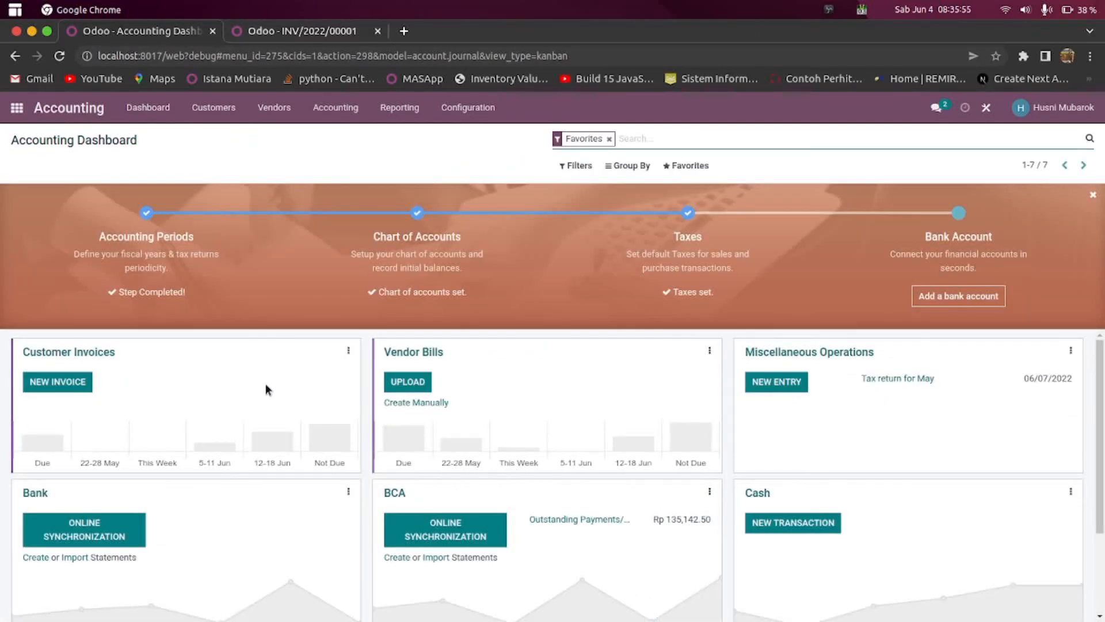
{"action": "left_click", "coordinate": [390, 558]}
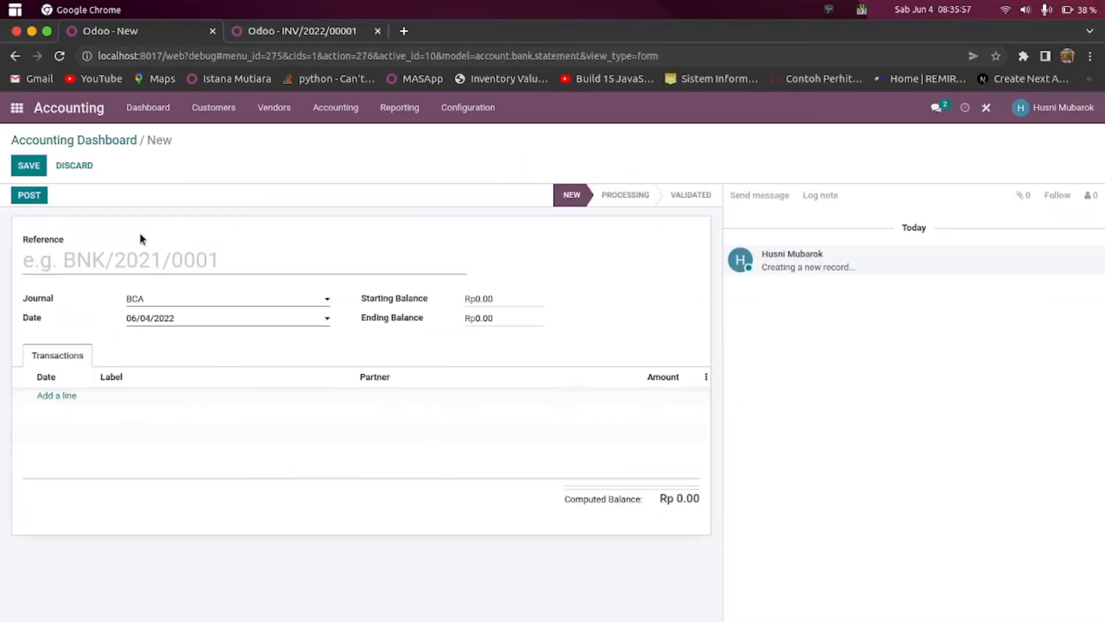
{"action": "left_click", "coordinate": [310, 30]}
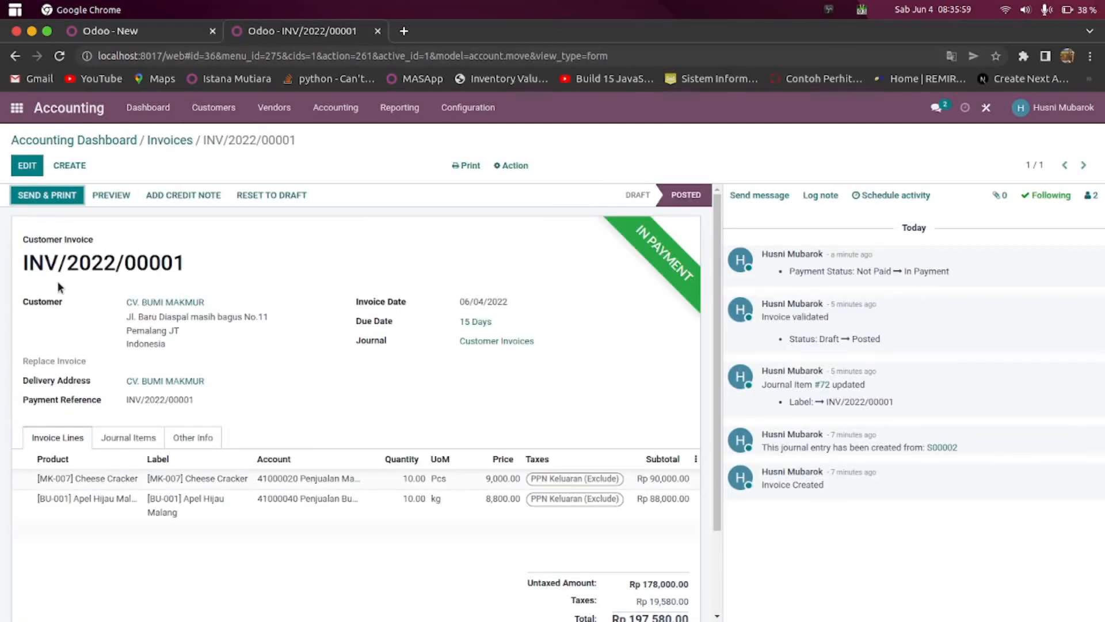
{"action": "left_click_drag", "start_coordinate": [24, 269], "coordinate": [142, 277]}
{"action": "right_click", "coordinate": [174, 268]}
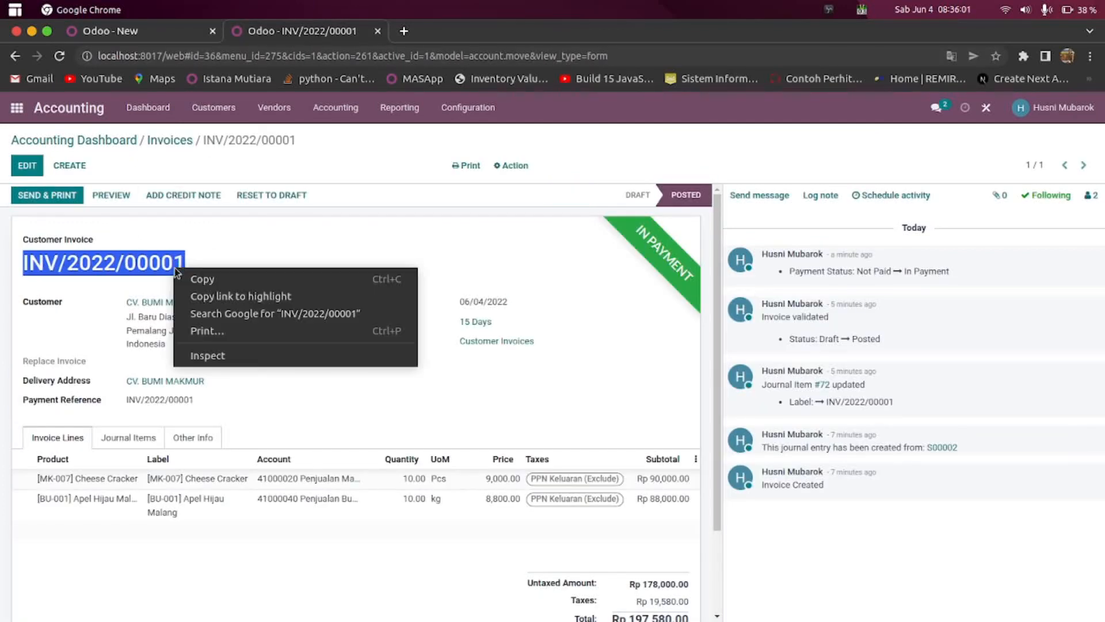
{"action": "left_click", "coordinate": [248, 279]}
{"action": "left_click", "coordinate": [149, 39]}
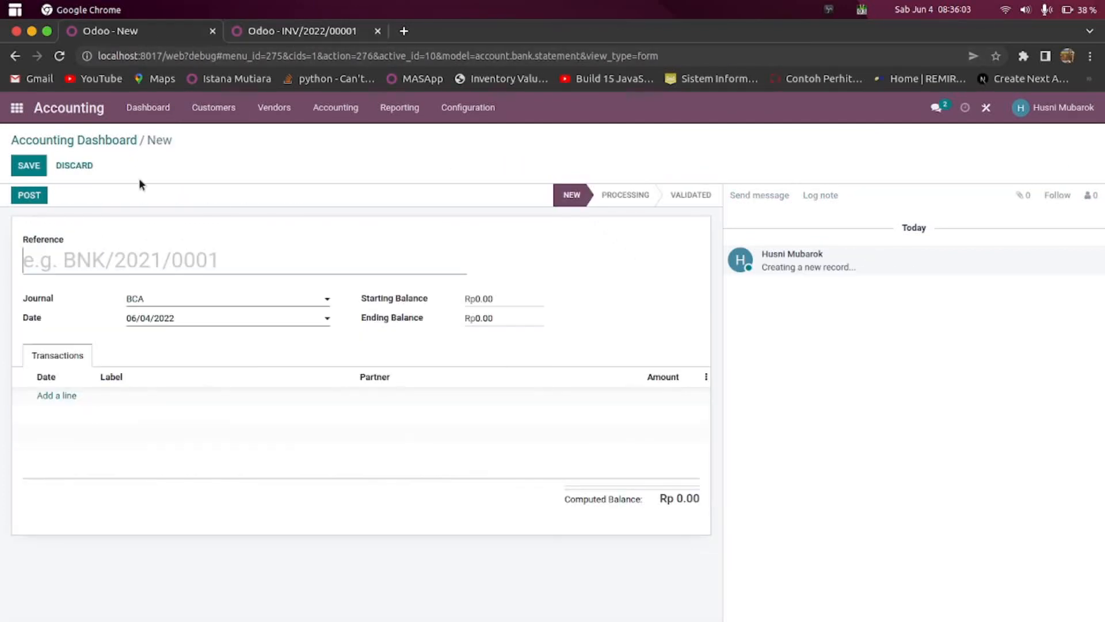
{"action": "right_click", "coordinate": [105, 258]}
{"action": "left_click", "coordinate": [143, 363]}
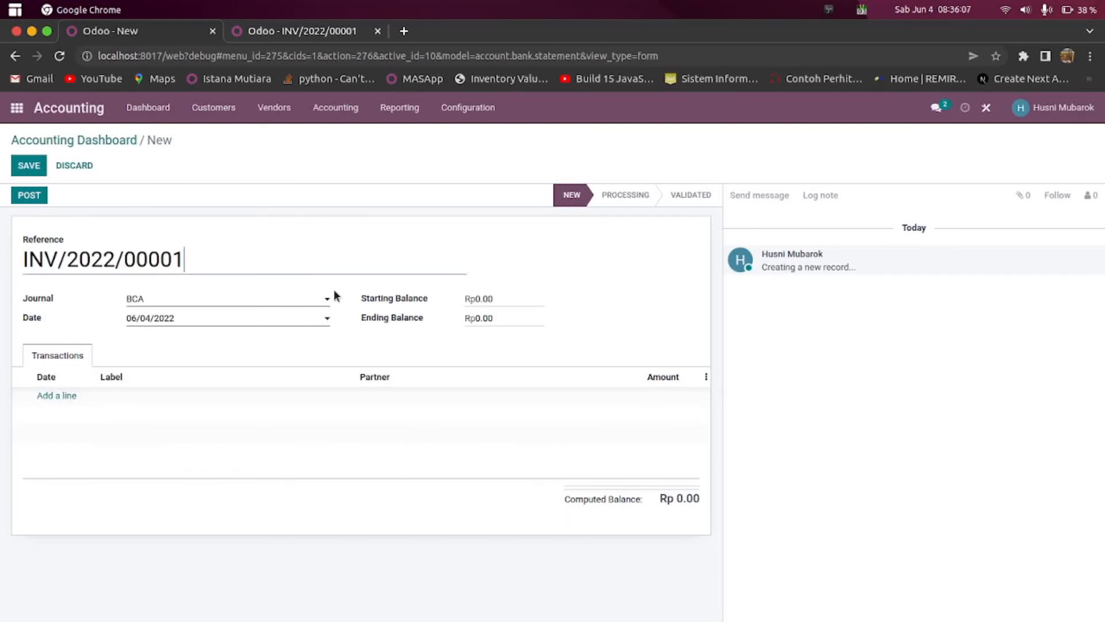
Add a statement transaction labelled with the copied invoice number and set its partner to CV. BUMI MAKMUR
{"action": "left_click", "coordinate": [60, 395]}
{"action": "right_click", "coordinate": [139, 393]}
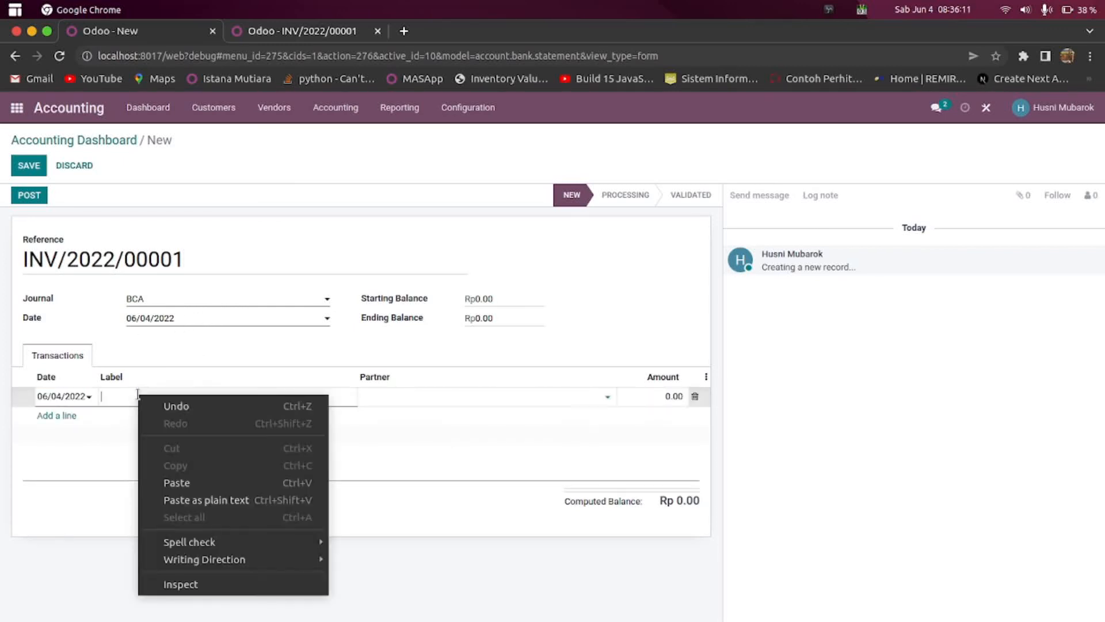
{"action": "left_click", "coordinate": [174, 481]}
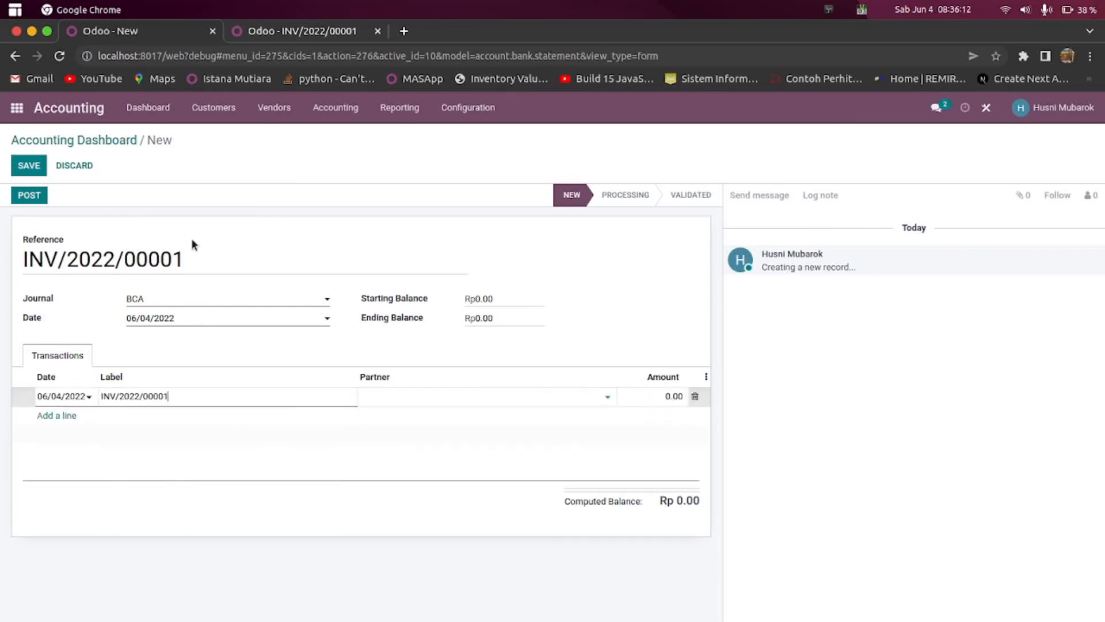
{"action": "left_click", "coordinate": [253, 31]}
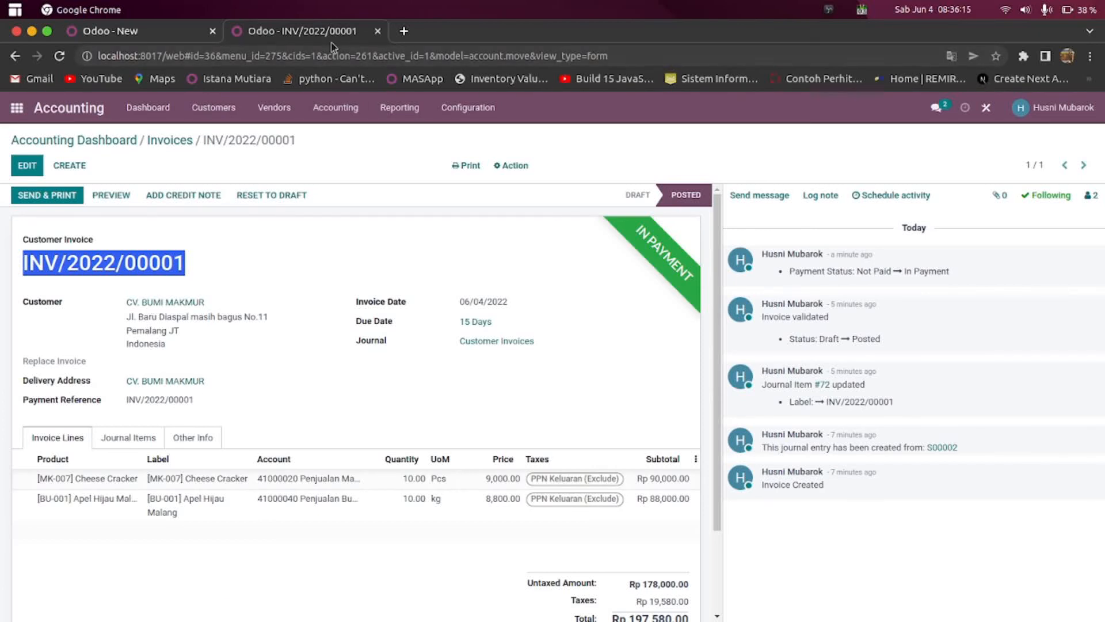
{"action": "left_click", "coordinate": [102, 33]}
{"action": "left_click", "coordinate": [398, 399]}
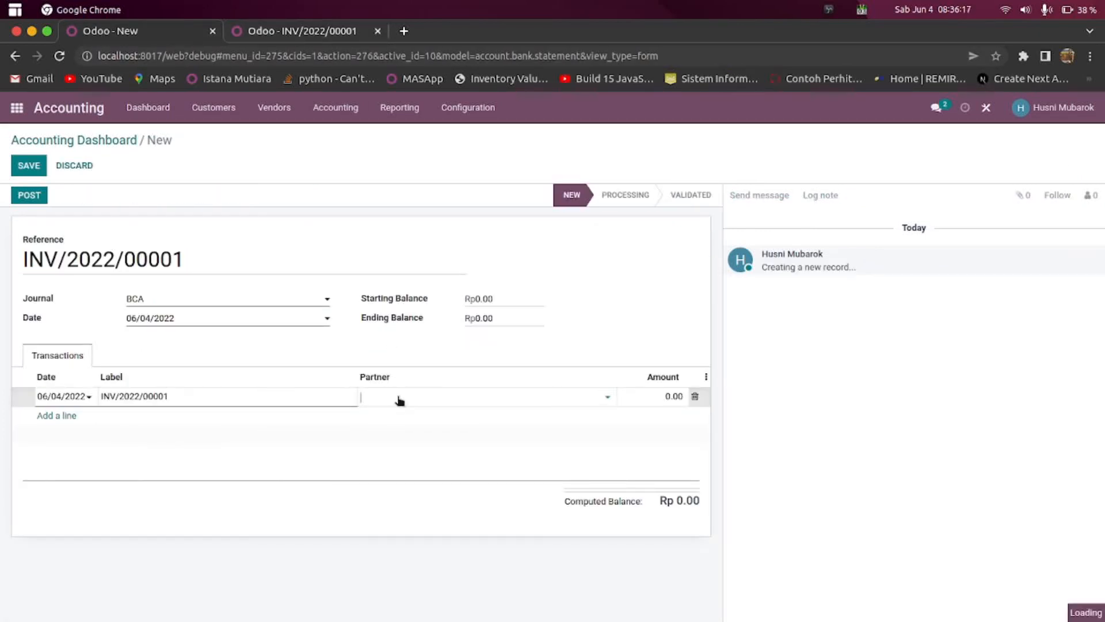
{"action": "type", "text": "b"}
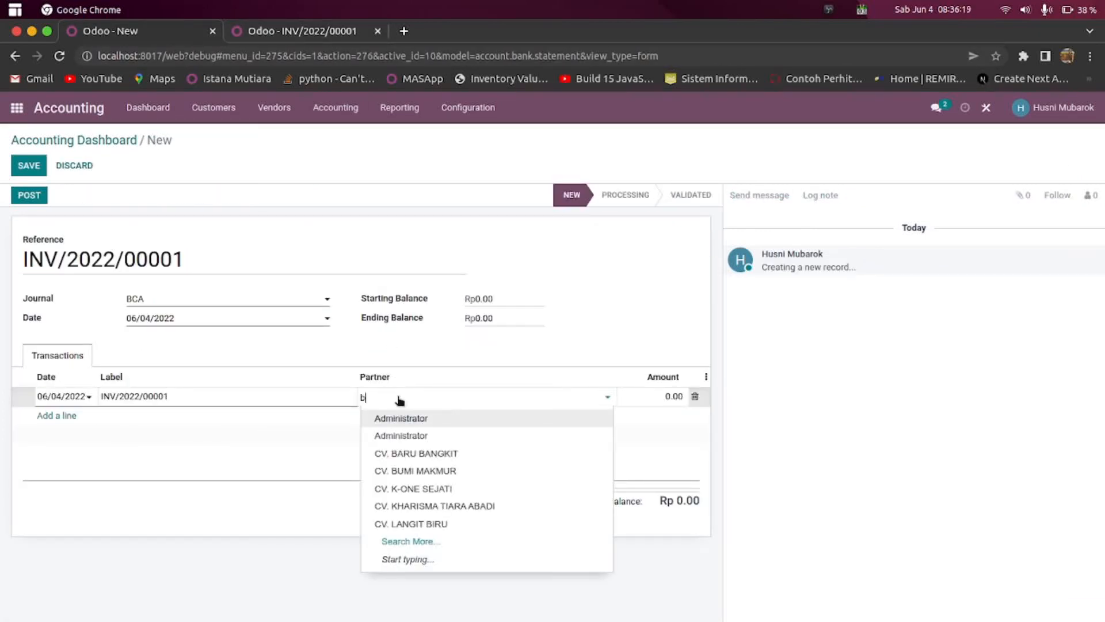
{"action": "type", "text": "um"}
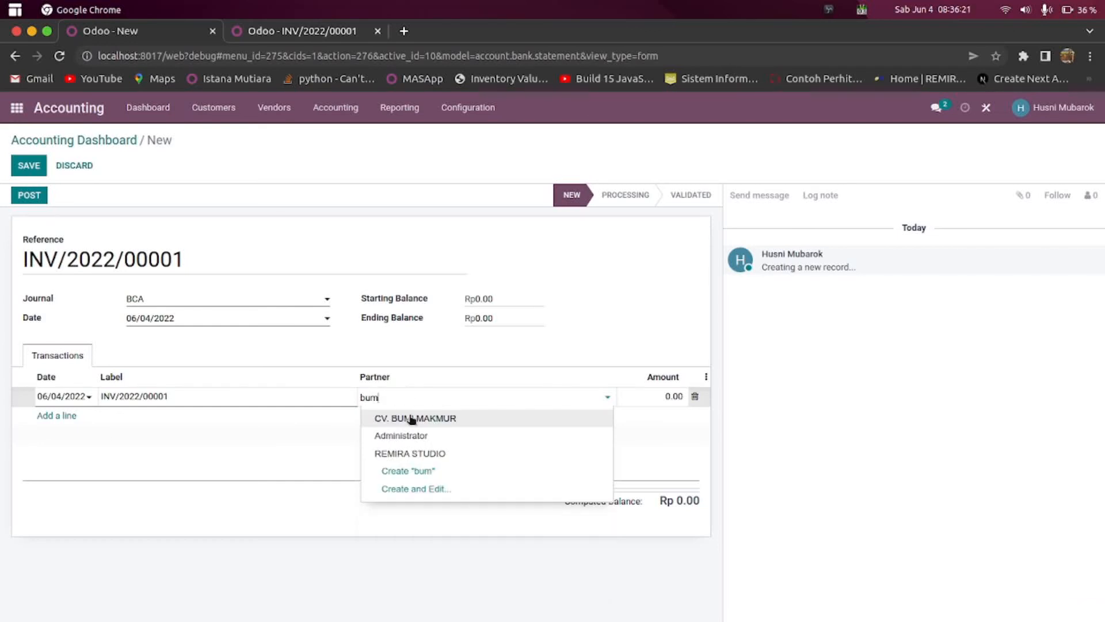
{"action": "left_click", "coordinate": [409, 419]}
Check the invoice total and set the CV. BUMI MAKMUR transaction's amount to 197580
{"action": "left_click", "coordinate": [281, 38]}
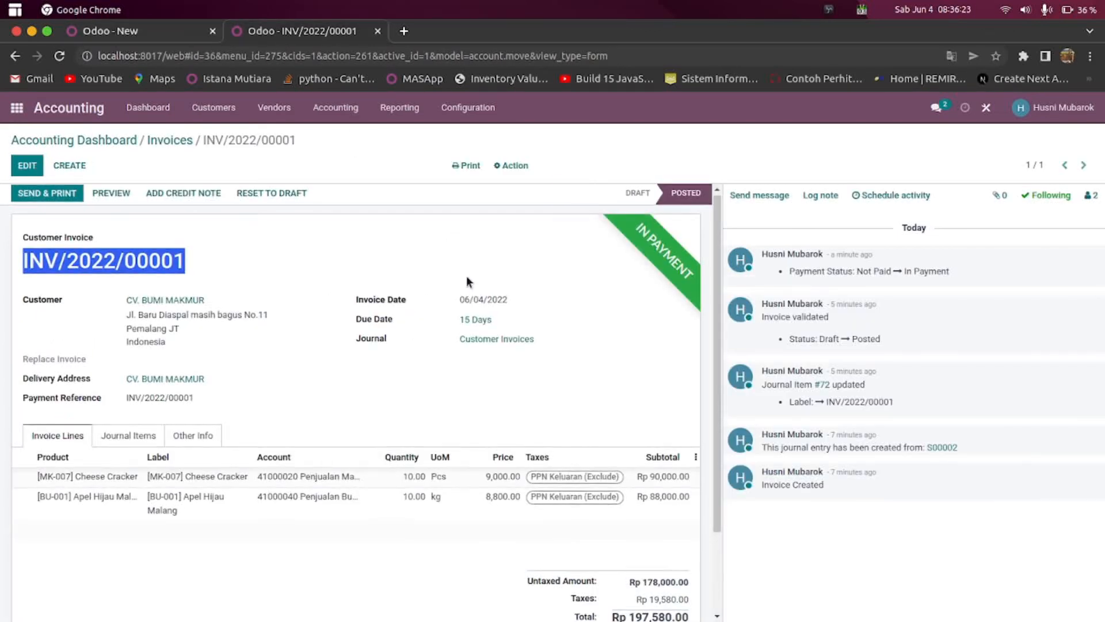
{"action": "scroll", "coordinate": [464, 277], "scroll_direction": "down", "scroll_amount": 2}
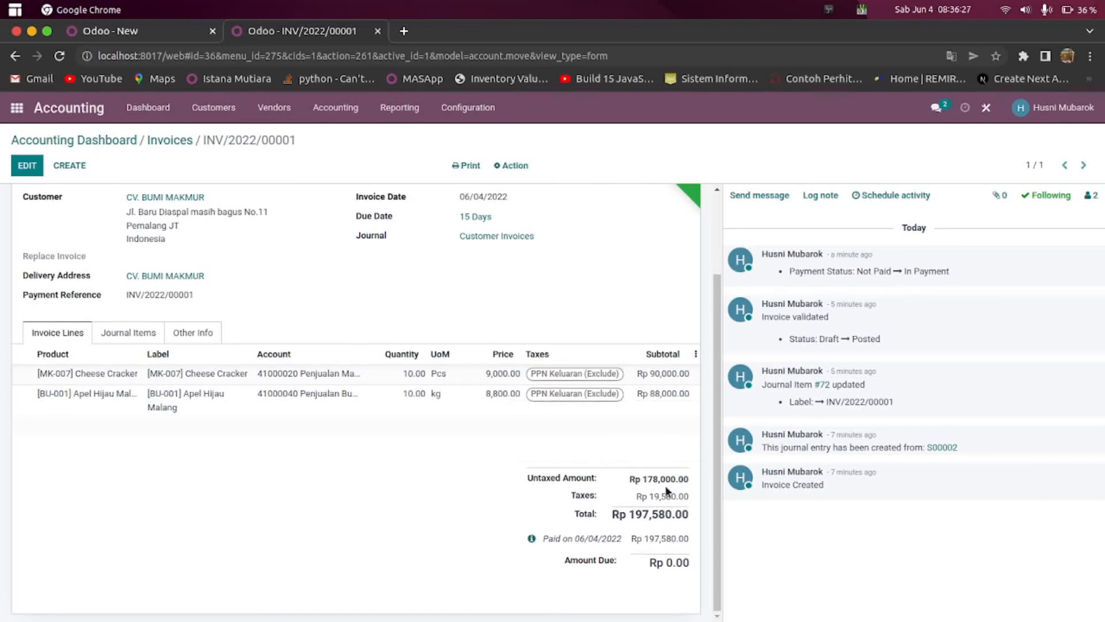
{"action": "left_click", "coordinate": [173, 35]}
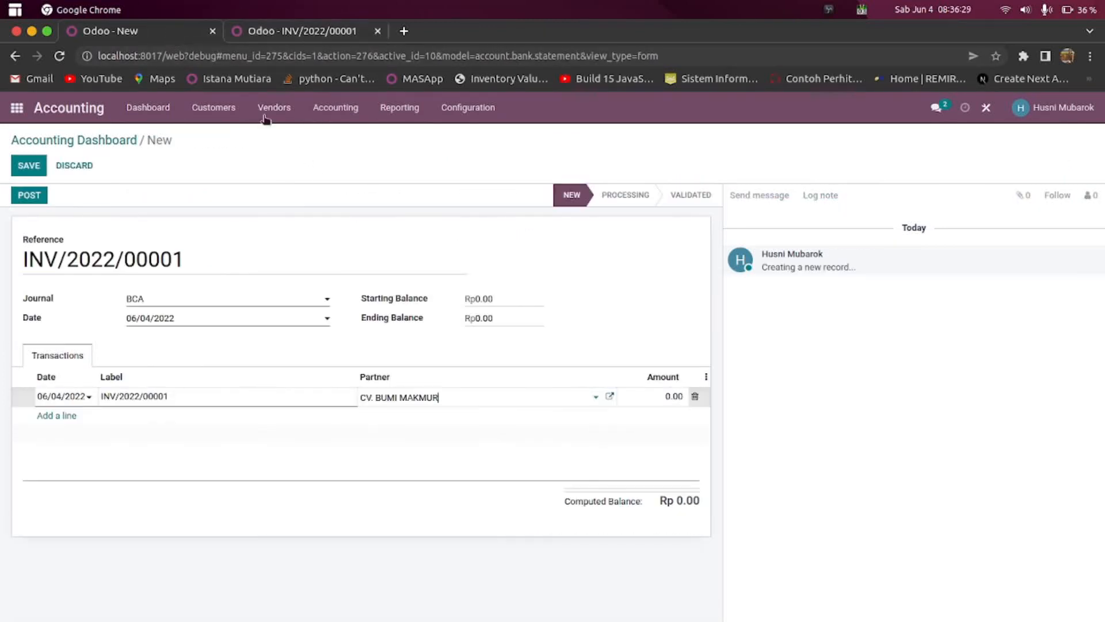
{"action": "left_click", "coordinate": [662, 400]}
{"action": "type", "text": "197580"}
{"action": "left_click", "coordinate": [536, 452]}
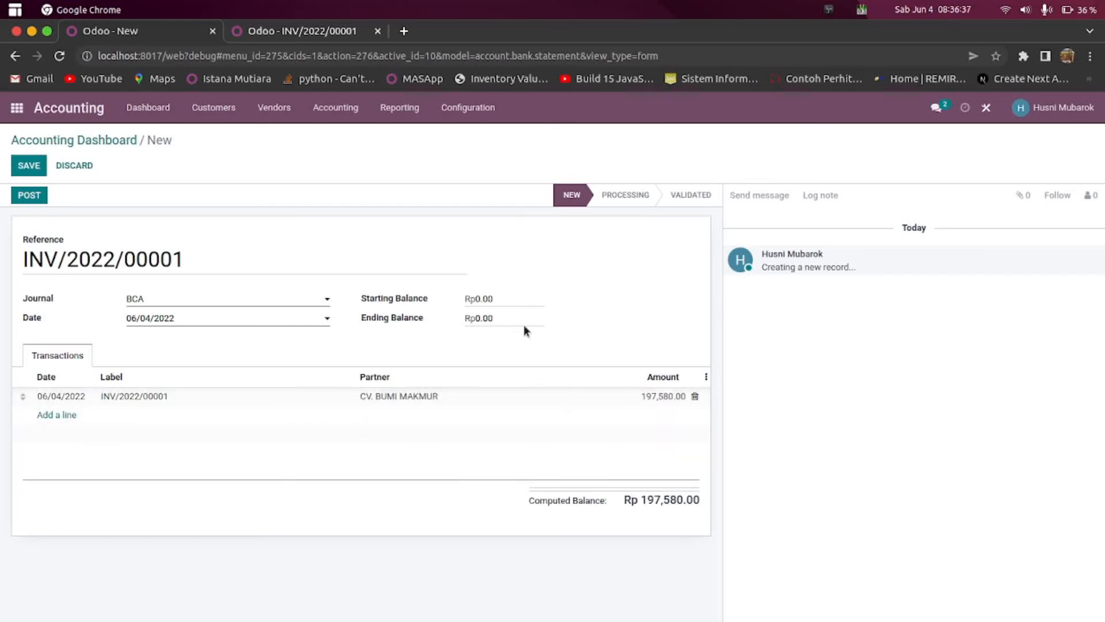
Open the CV. BARU BANGKIT vendor bill from the Accounting dashboard in the second browser tab
{"action": "left_click_drag", "start_coordinate": [642, 499], "coordinate": [703, 501]}
{"action": "left_click", "coordinate": [568, 451]}
{"action": "left_click", "coordinate": [285, 33]}
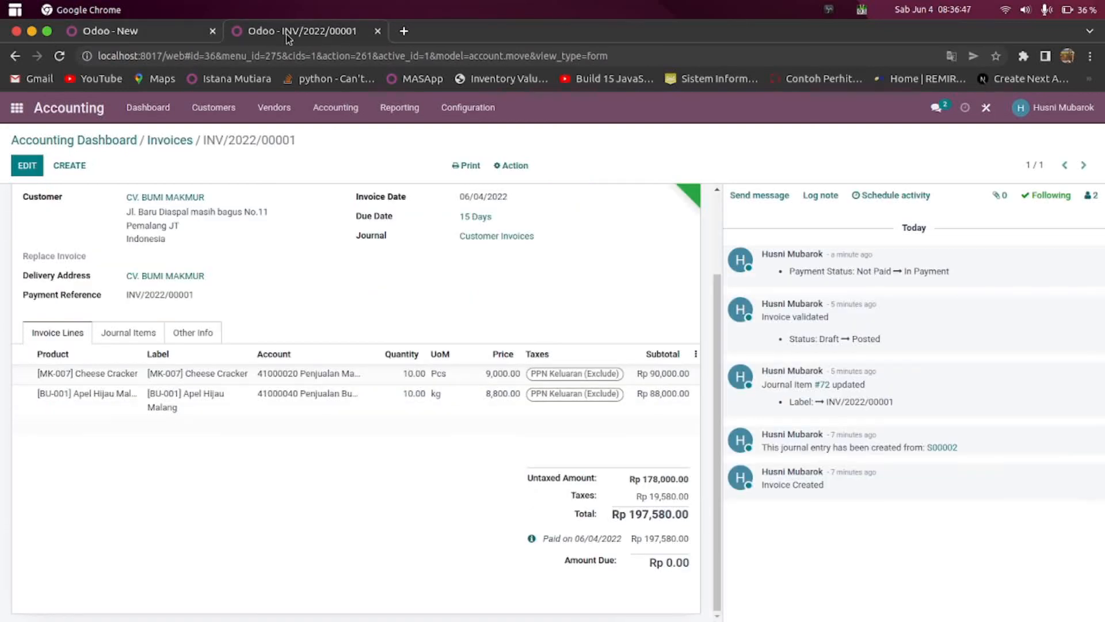
{"action": "left_click", "coordinate": [166, 147]}
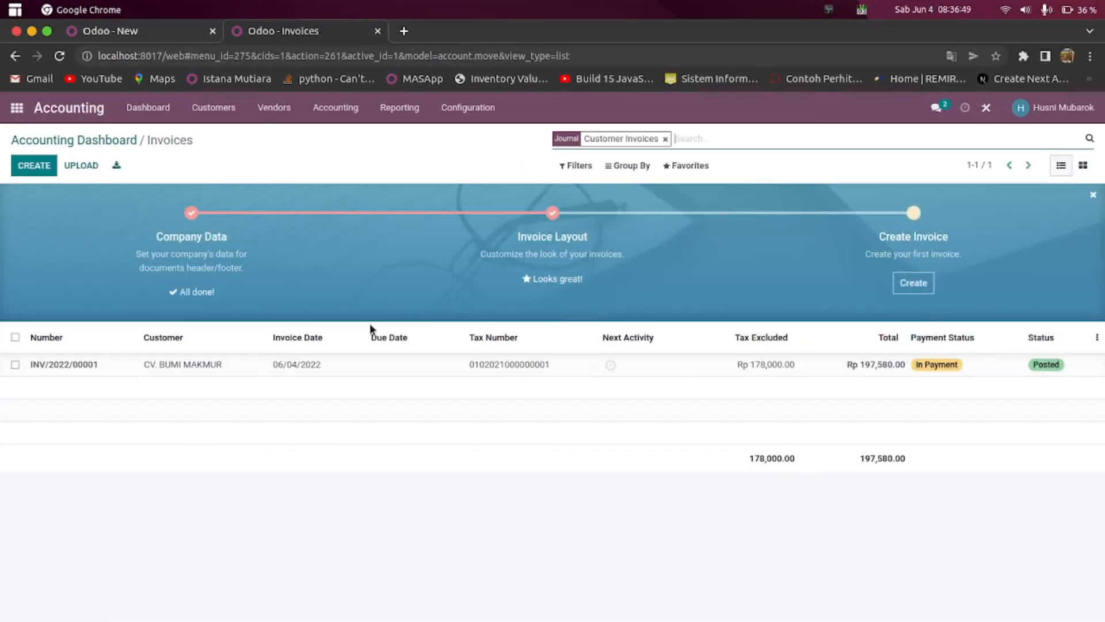
{"action": "left_click", "coordinate": [85, 151]}
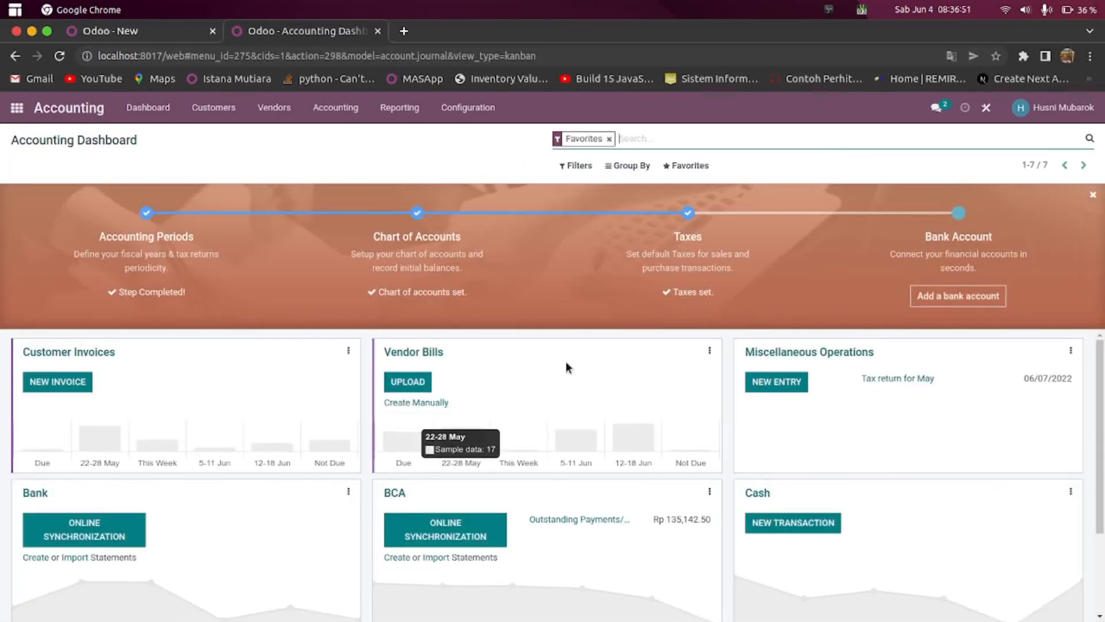
{"action": "left_click", "coordinate": [437, 355]}
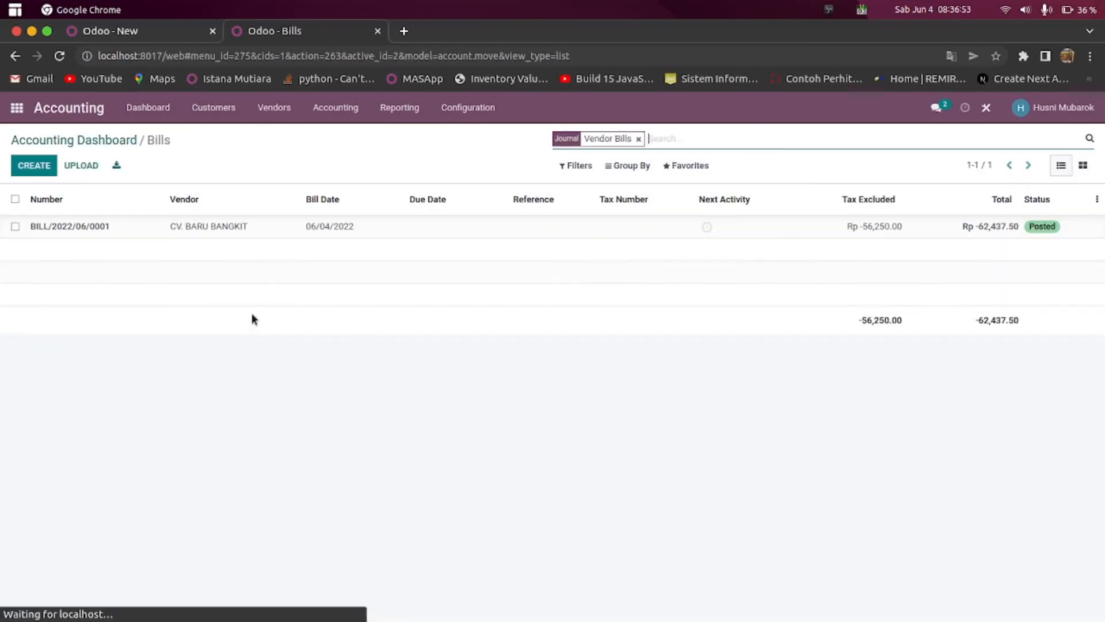
{"action": "left_click", "coordinate": [112, 231]}
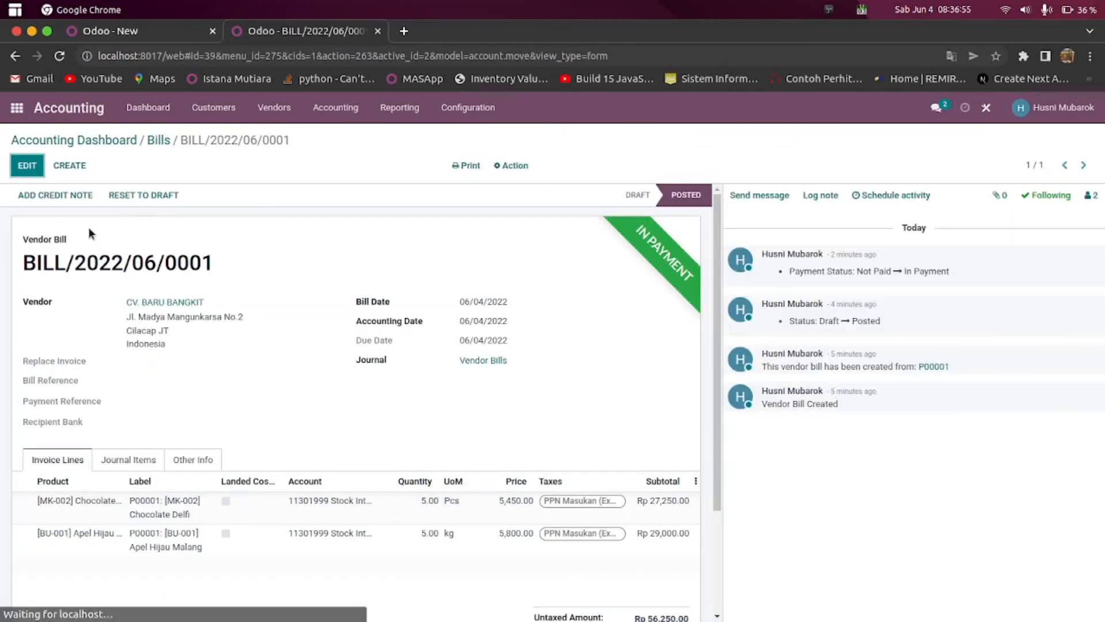
Copy the CV. BARU BANGKIT bill number and append it, after a comma, to the new bank statement's reference
{"action": "left_click_drag", "start_coordinate": [17, 266], "coordinate": [238, 264]}
{"action": "right_click", "coordinate": [138, 263]}
{"action": "left_click", "coordinate": [151, 268]}
{"action": "left_click", "coordinate": [175, 30]}
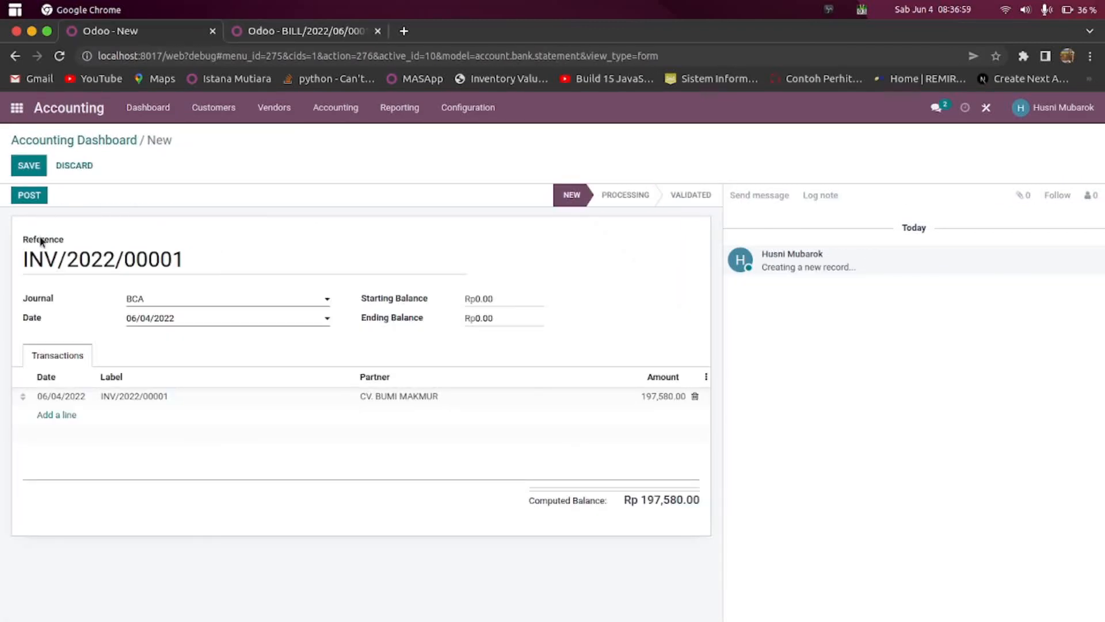
{"action": "left_click", "coordinate": [202, 265]}
{"action": "type", "text": ","}
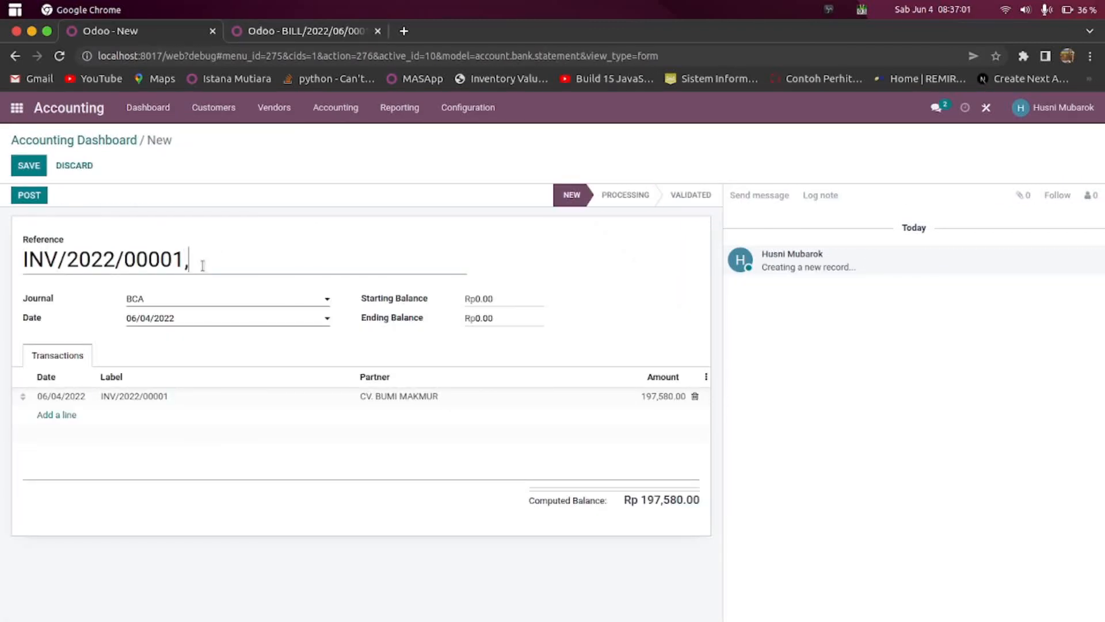
{"action": "key", "text": "ctrl+v"}
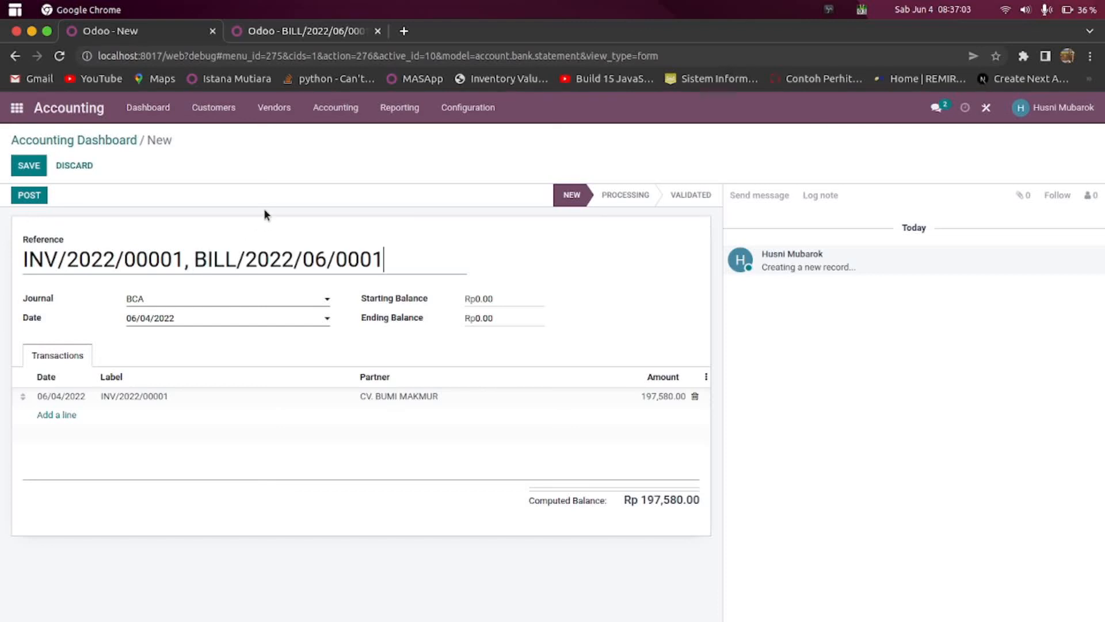
Add a second statement transaction labelled with the copied bill number and set its partner to CV. BARU BANGKIT
{"action": "left_click", "coordinate": [58, 415]}
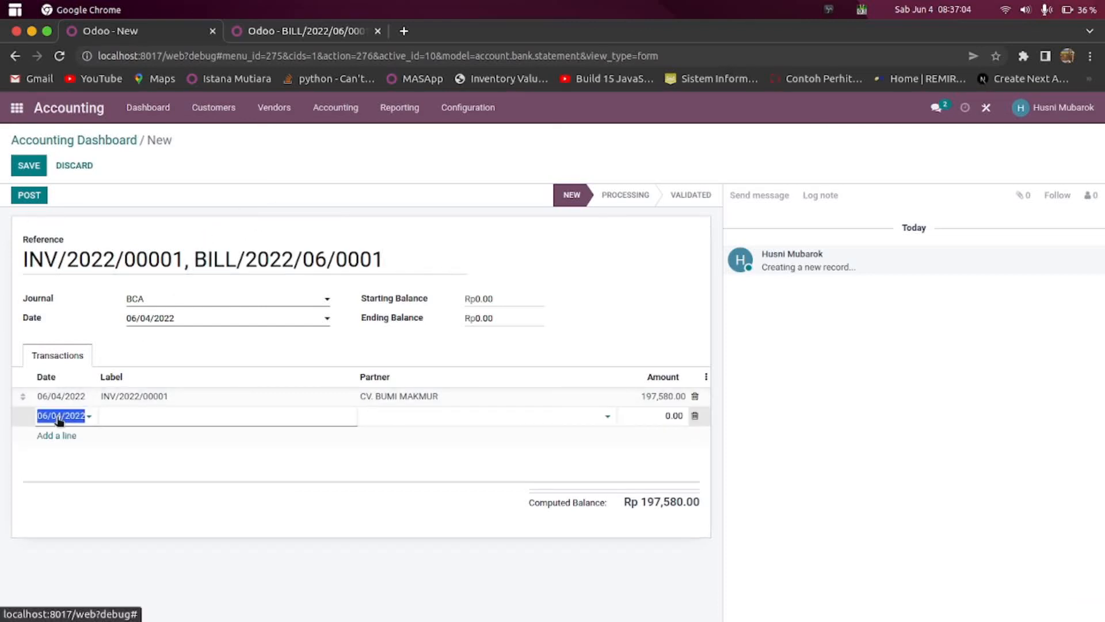
{"action": "left_click", "coordinate": [119, 415]}
{"action": "key", "text": "ctrl+v"}
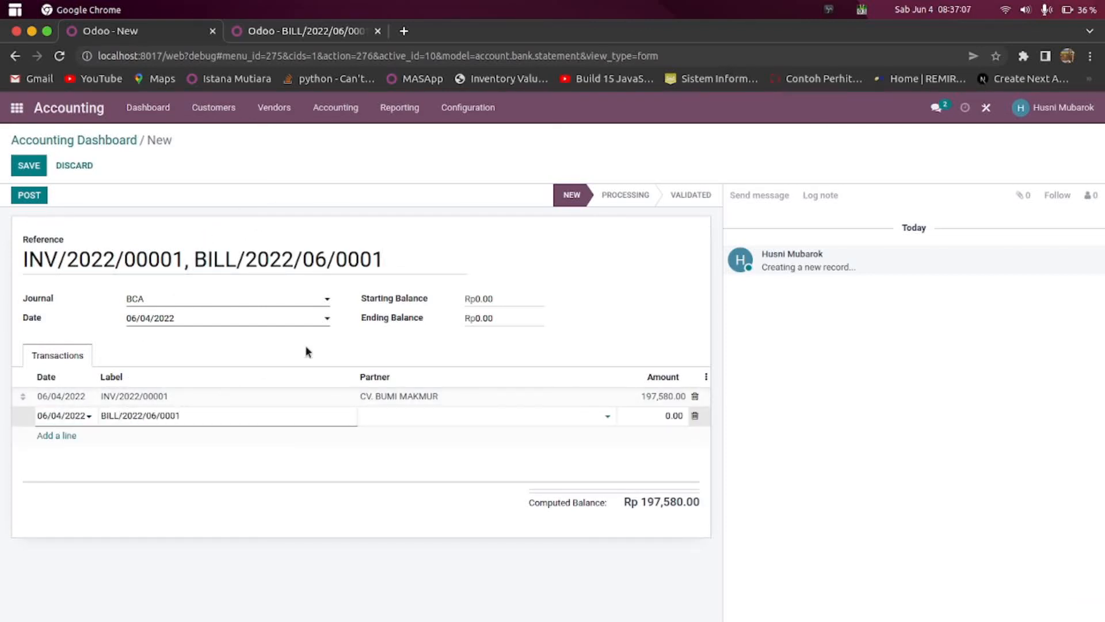
{"action": "left_click", "coordinate": [292, 30]}
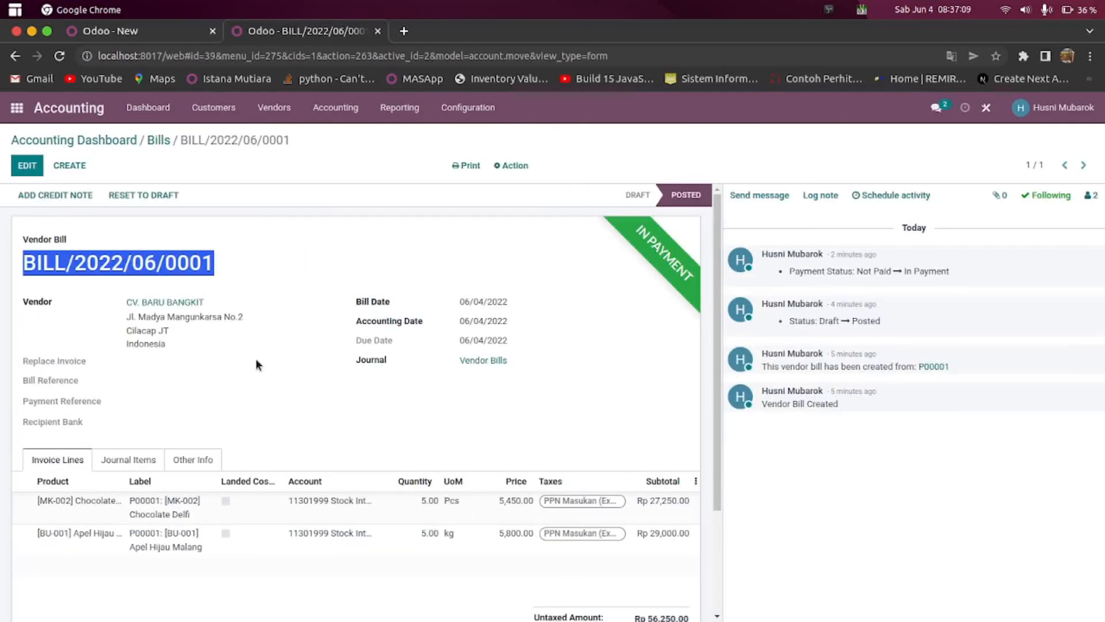
{"action": "left_click", "coordinate": [184, 31]}
{"action": "left_click", "coordinate": [380, 426]}
{"action": "type", "text": "bar"}
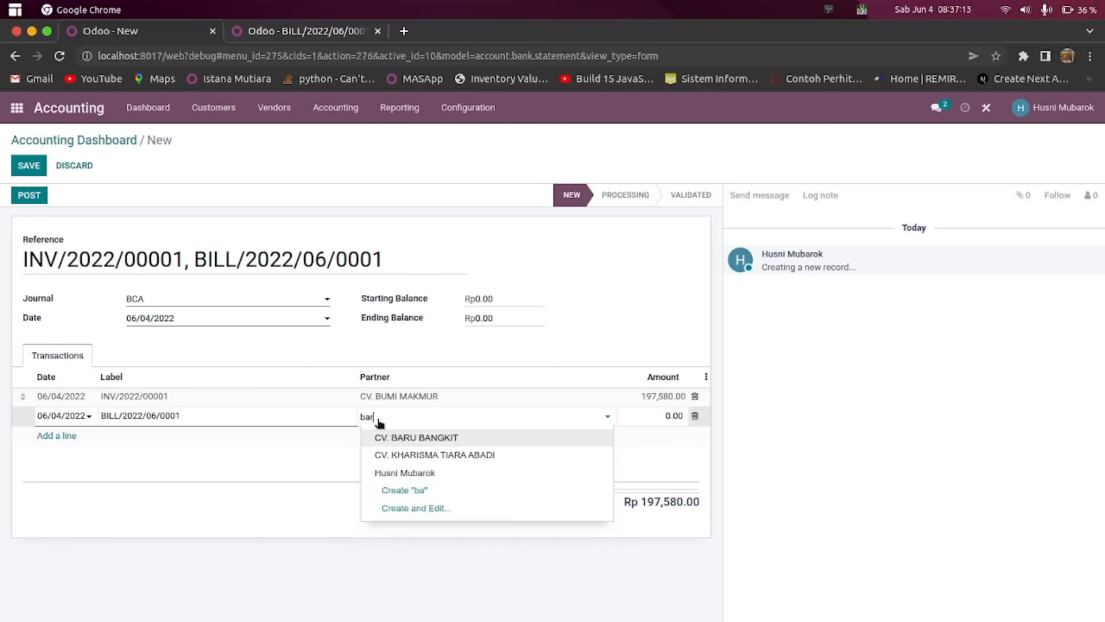
{"action": "left_click", "coordinate": [445, 438]}
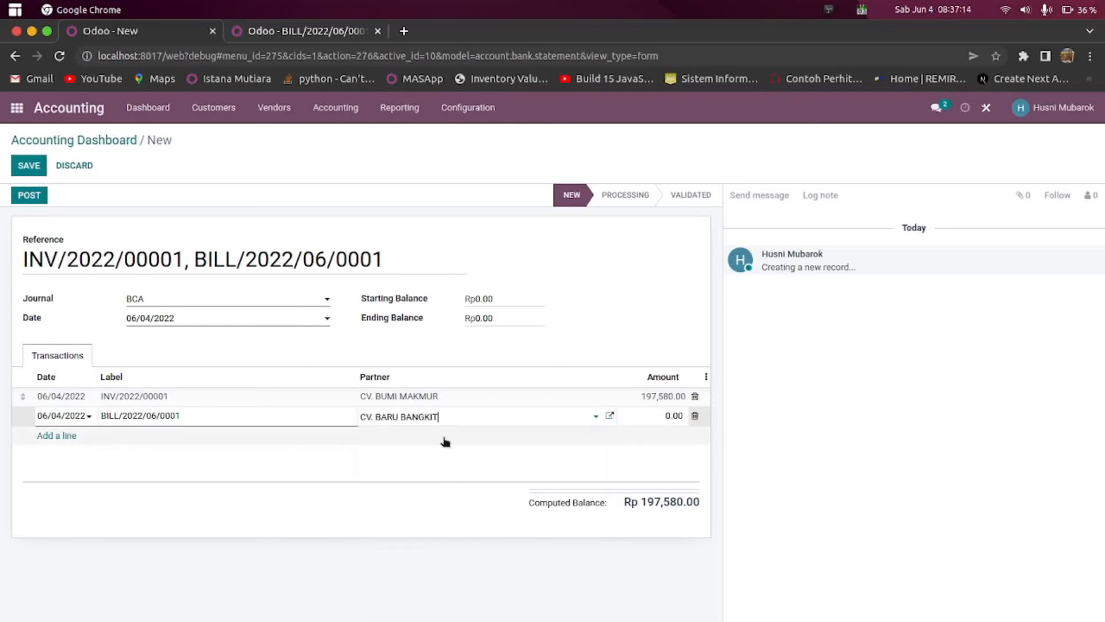
Copy the paid amount from the vendor bill and set the CV. BARU BANGKIT transaction's amount to -62,437.50
{"action": "left_click", "coordinate": [305, 31]}
{"action": "scroll", "coordinate": [627, 478], "scroll_direction": "down", "scroll_amount": 3}
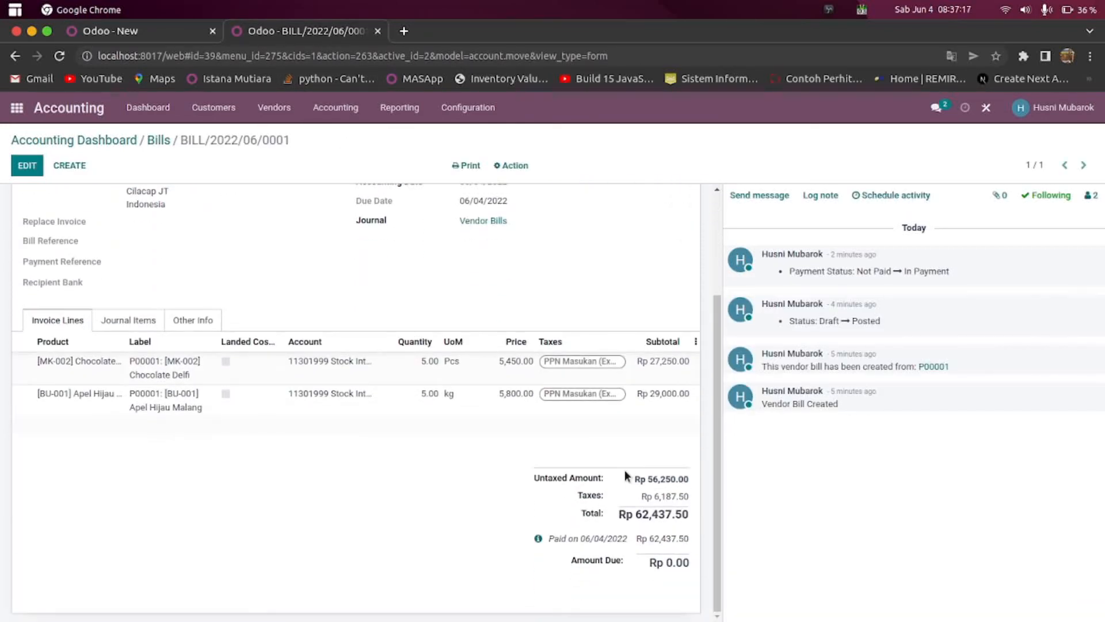
{"action": "left_click_drag", "start_coordinate": [649, 538], "coordinate": [687, 541]}
{"action": "right_click", "coordinate": [685, 541]}
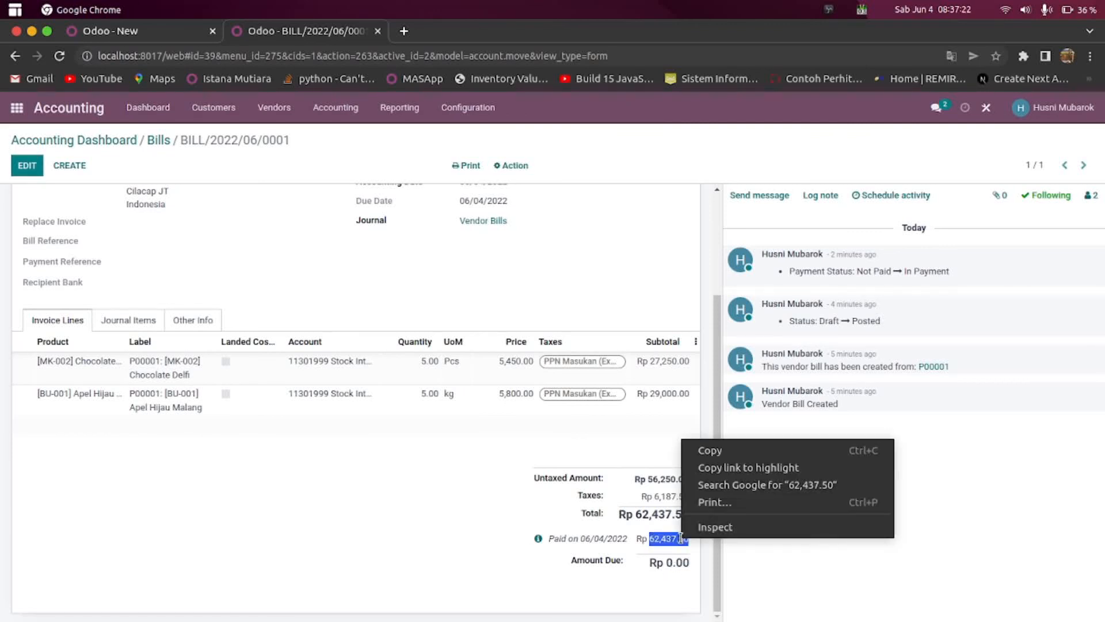
{"action": "left_click", "coordinate": [707, 448]}
{"action": "left_click", "coordinate": [174, 37]}
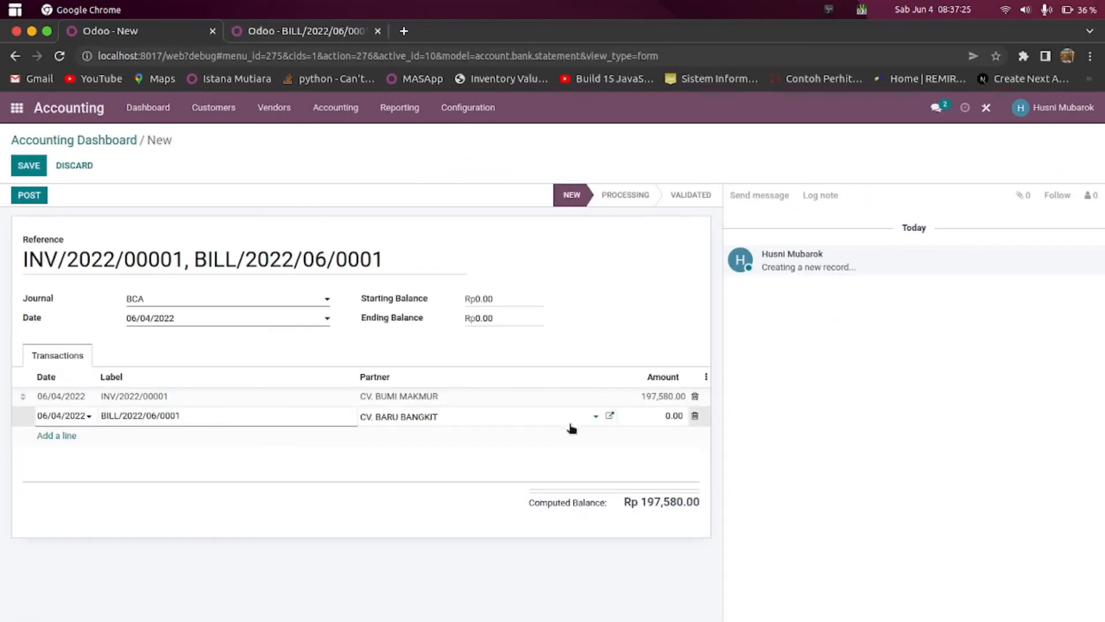
{"action": "left_click", "coordinate": [659, 412]}
{"action": "key", "text": "BackSpace"}
{"action": "key", "text": "ctrl+v"}
{"action": "left_click", "coordinate": [436, 520]}
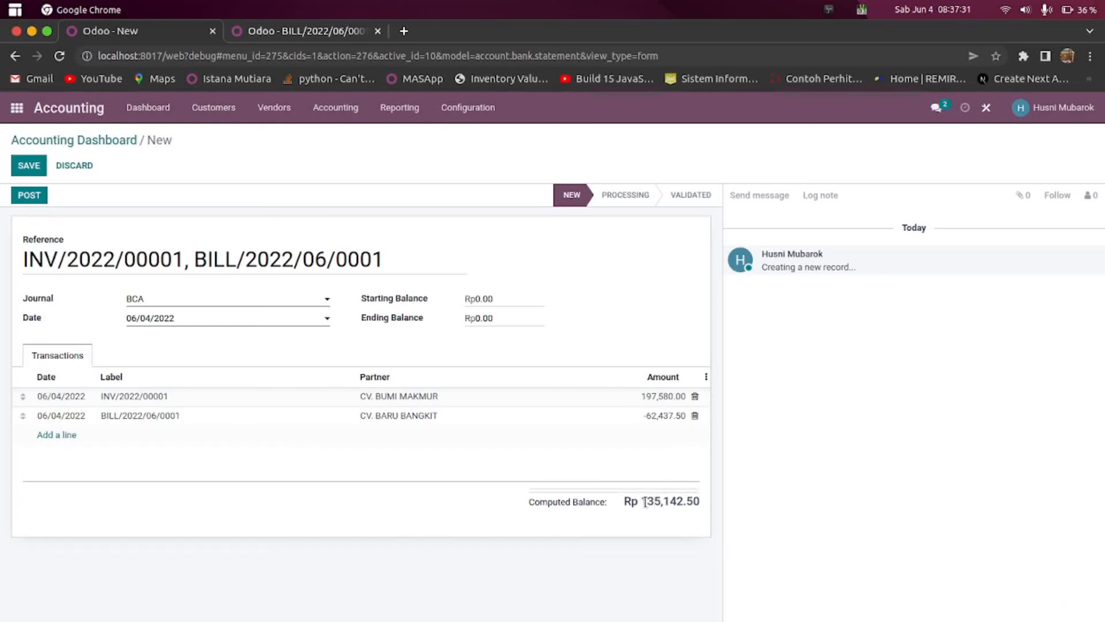
Copy the computed balance into the statement's ending balance as 135,142.50 and save the statement
{"action": "left_click_drag", "start_coordinate": [645, 502], "coordinate": [696, 499]}
{"action": "right_click", "coordinate": [696, 499]}
{"action": "left_click", "coordinate": [647, 513]}
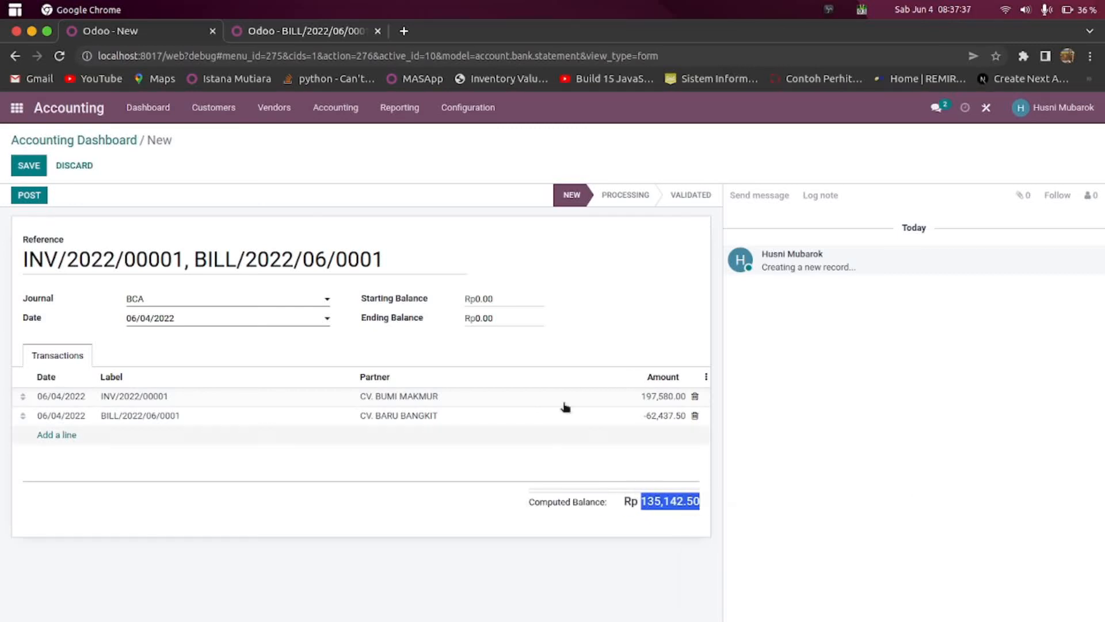
{"action": "left_click", "coordinate": [506, 316]}
{"action": "key", "text": "ctrl+v"}
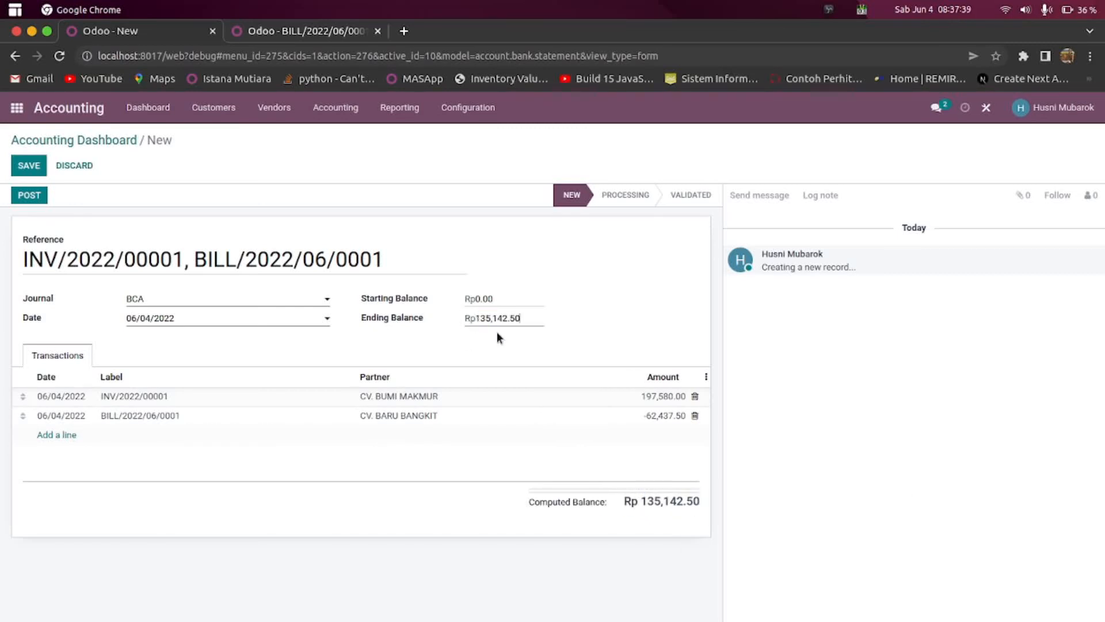
{"action": "left_click", "coordinate": [24, 168]}
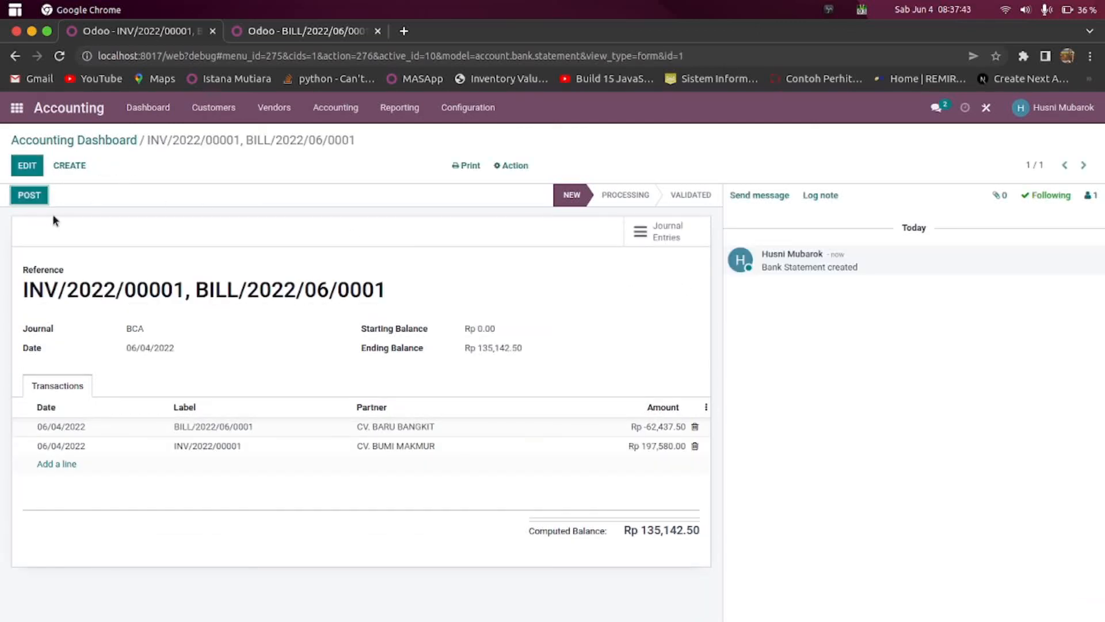
Post the BCA bank statement and reconcile its two transactions
{"action": "left_click", "coordinate": [28, 195]}
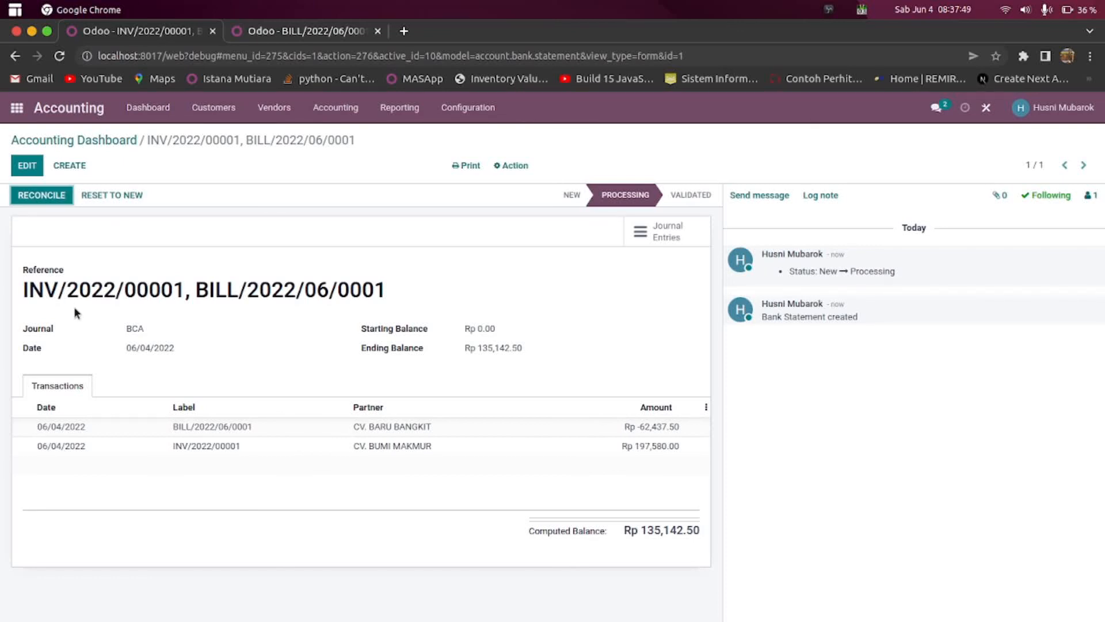
{"action": "left_click", "coordinate": [45, 198]}
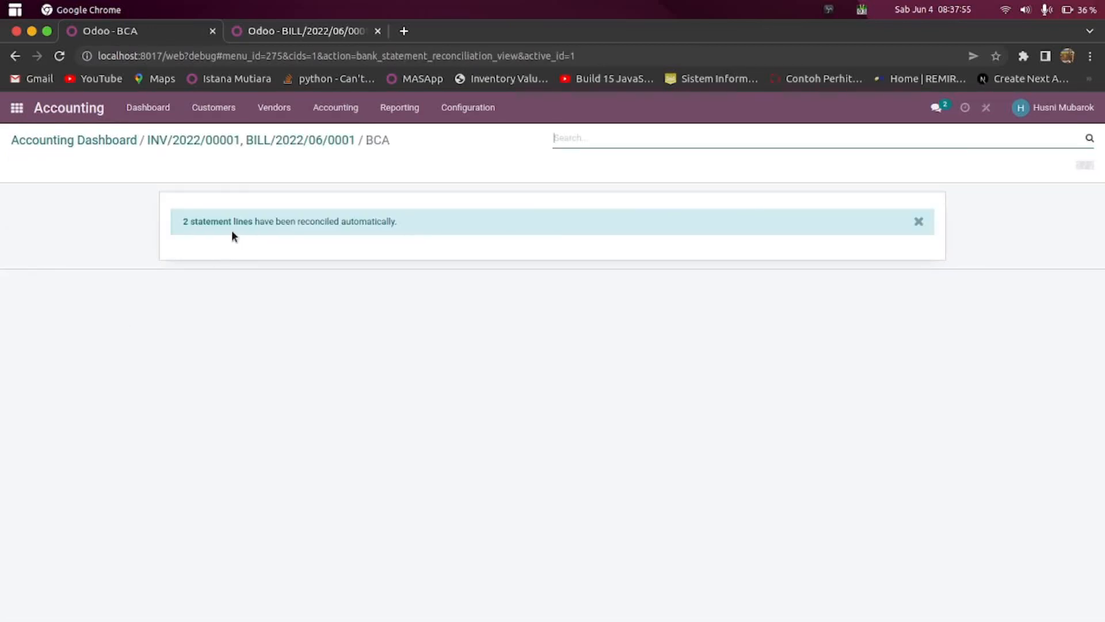
Return to the Accounting dashboard and check the BCA journal's balance
{"action": "left_click", "coordinate": [109, 141]}
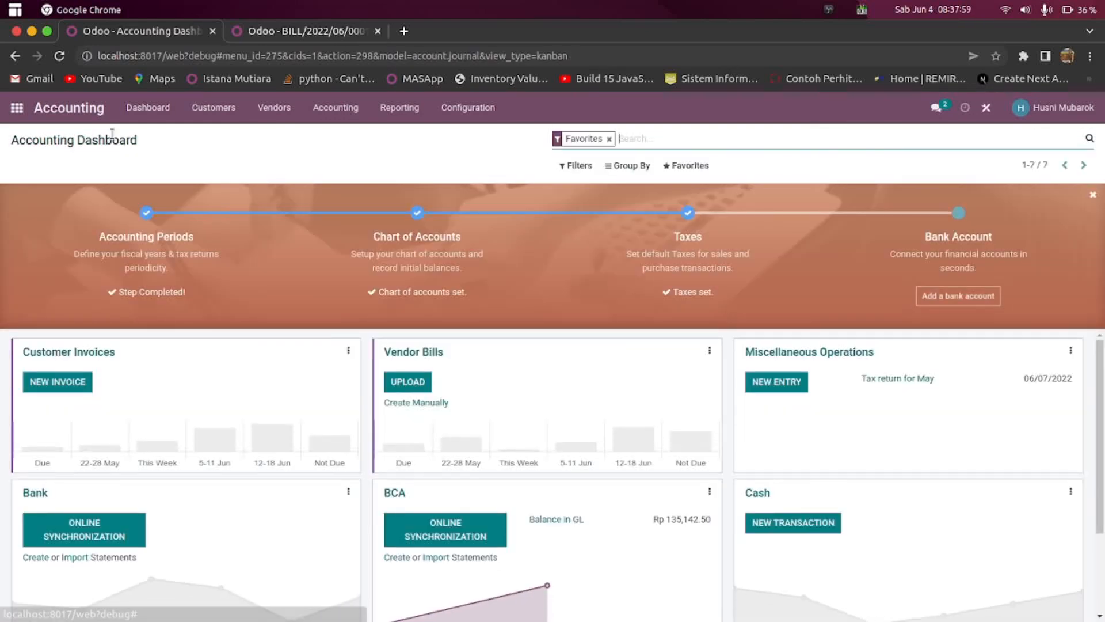
{"action": "scroll", "coordinate": [593, 461], "scroll_direction": "down", "scroll_amount": 1}
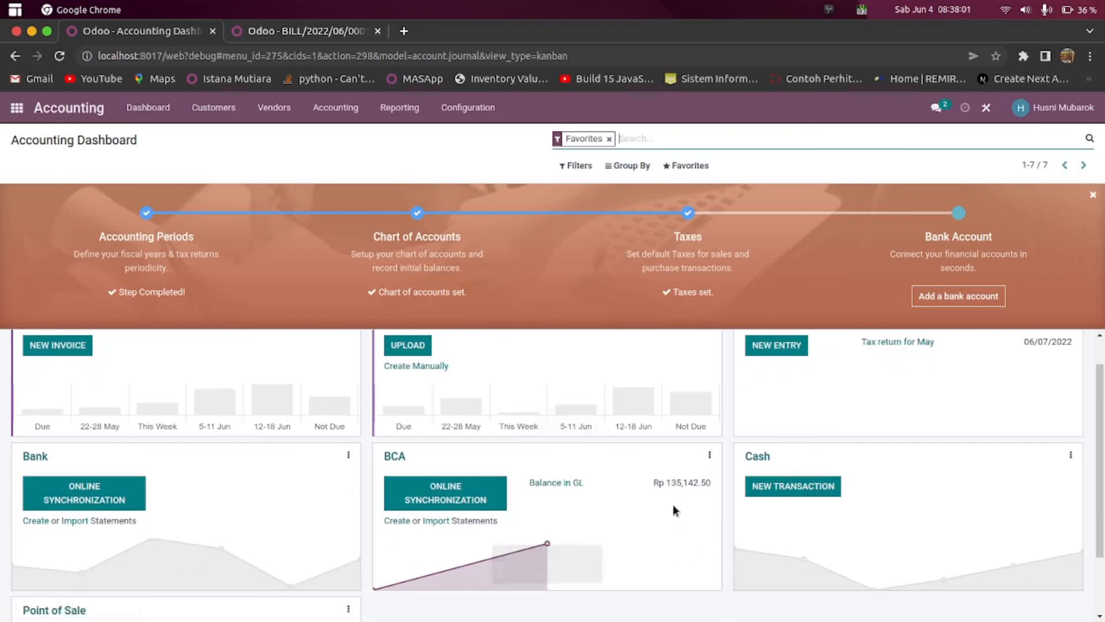
{"action": "scroll", "coordinate": [639, 495], "scroll_direction": "up", "scroll_amount": 1}
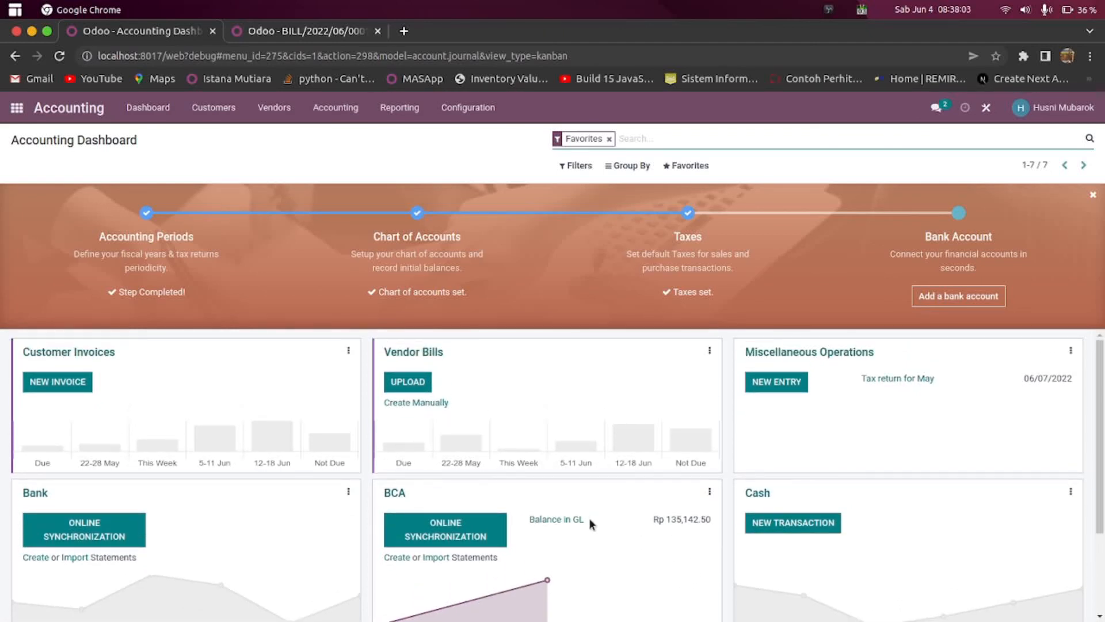
Open the General Ledger report in the second browser tab and review the account debits, credits and balances
{"action": "left_click", "coordinate": [265, 39]}
{"action": "left_click", "coordinate": [386, 114]}
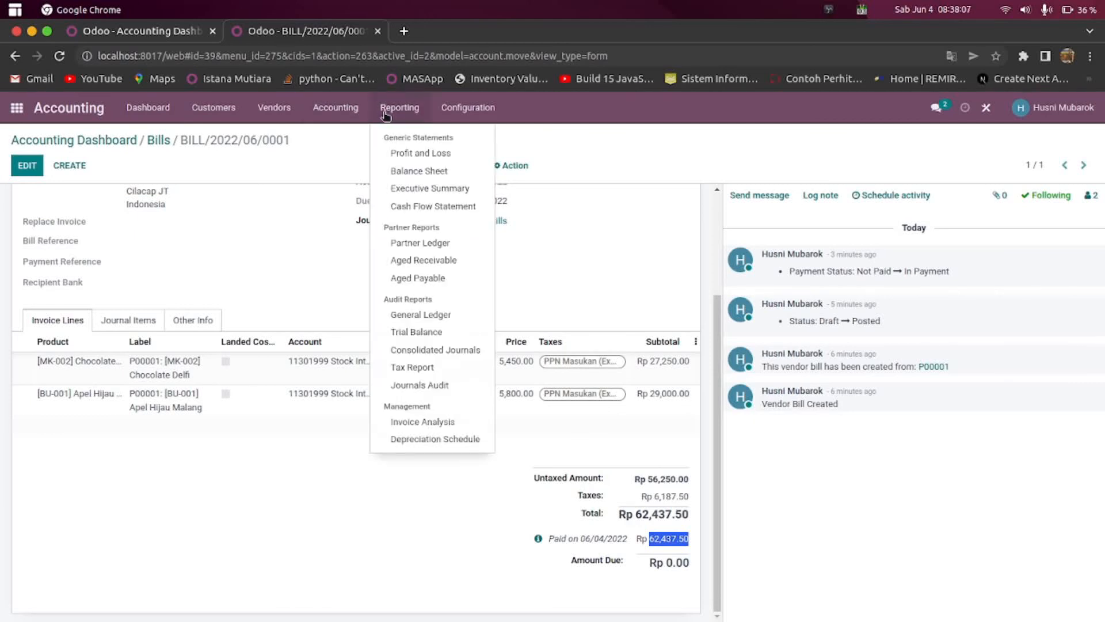
{"action": "left_click", "coordinate": [418, 316]}
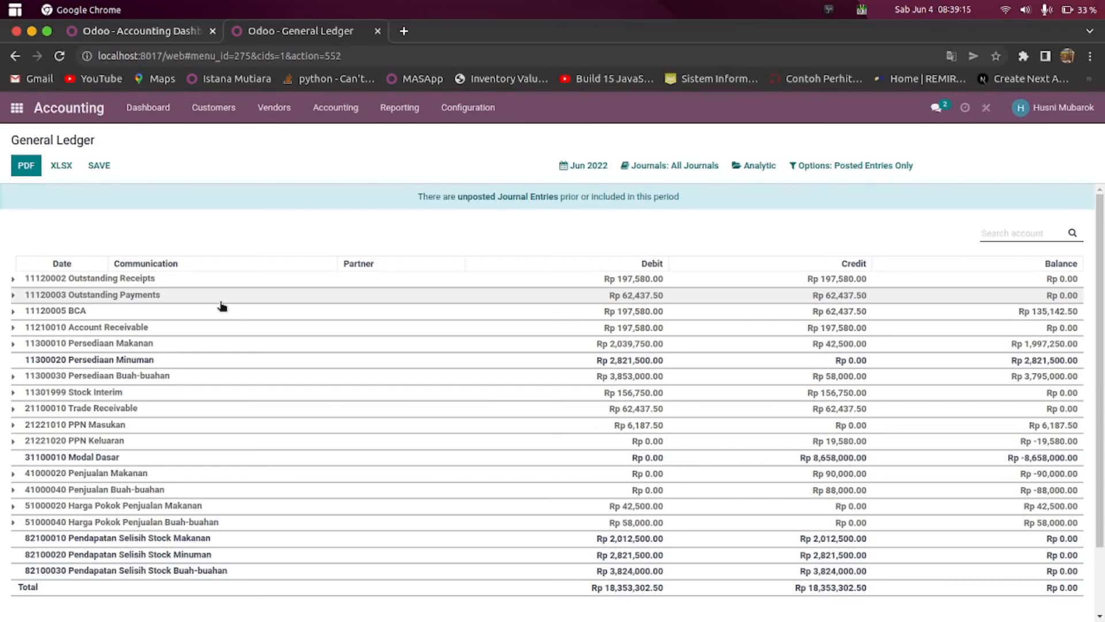
{"action": "scroll", "coordinate": [222, 306], "scroll_direction": "down", "scroll_amount": 3}
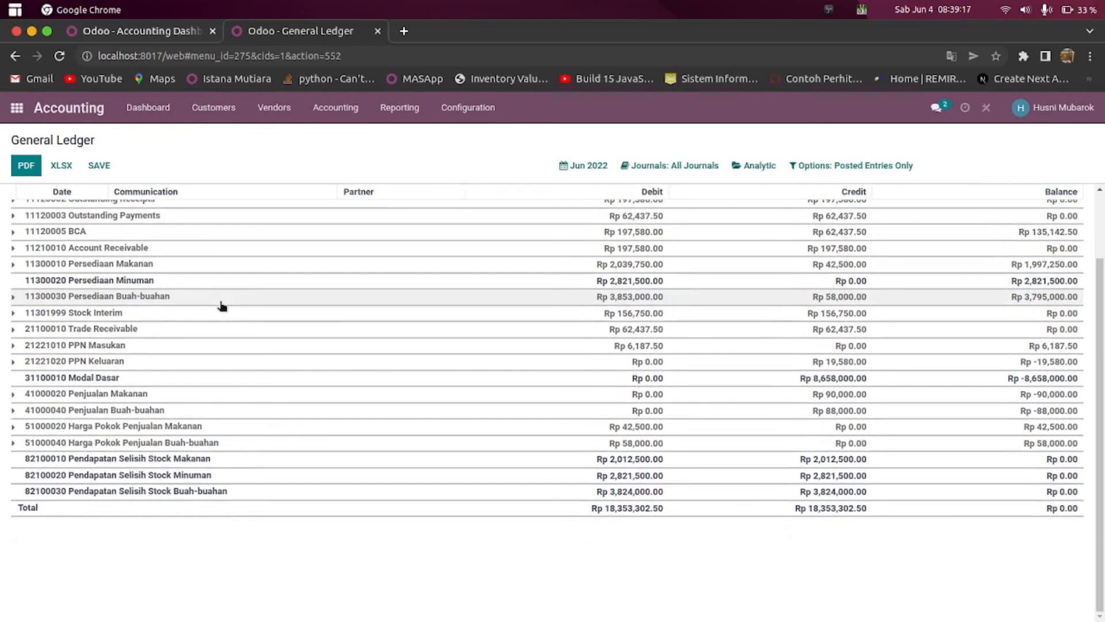
{"action": "scroll", "coordinate": [222, 306], "scroll_direction": "up", "scroll_amount": 3}
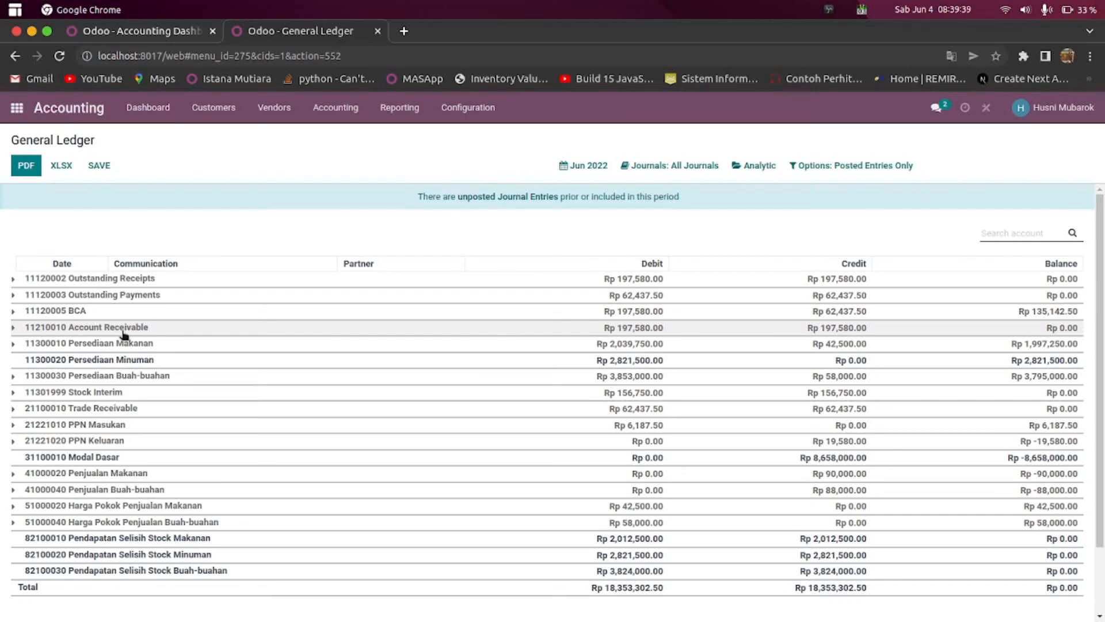
{"action": "mouse_move", "coordinate": [476, 621]}
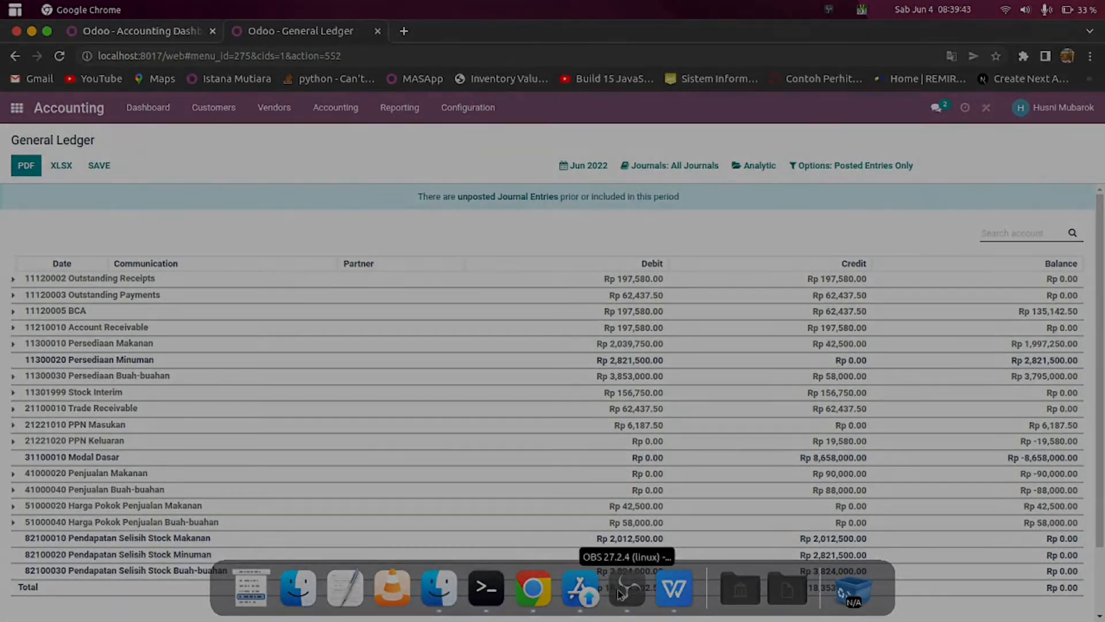
{"action": "left_click", "coordinate": [625, 589]}
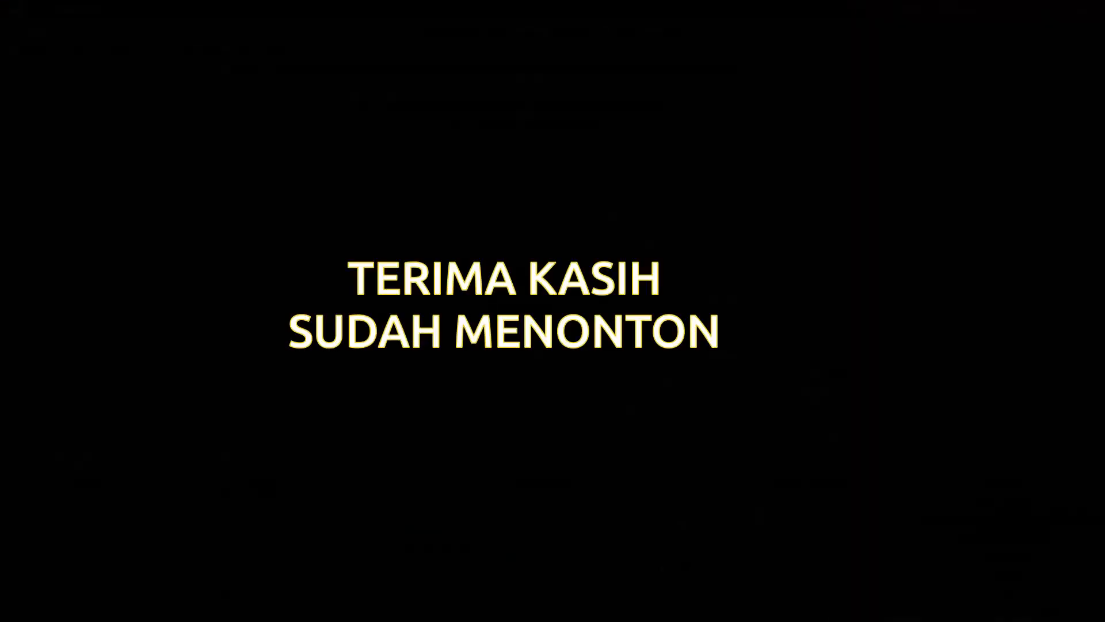